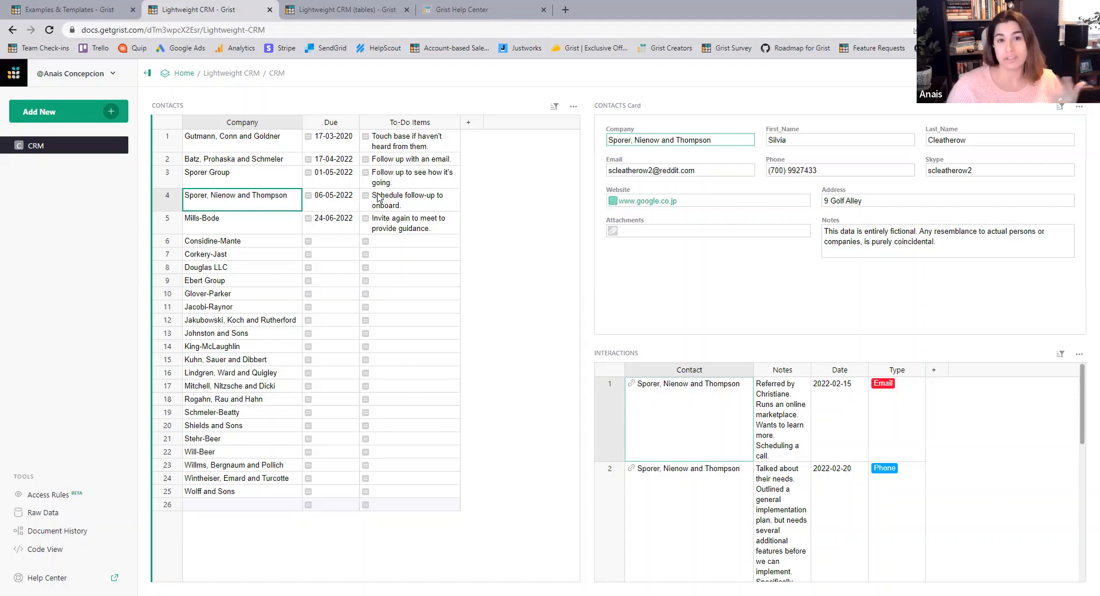
Browse companies in the Contacts table, finishing on Sporer, Nienow and Thompson, to see their linked cards and interactions.
left_click(260, 144)
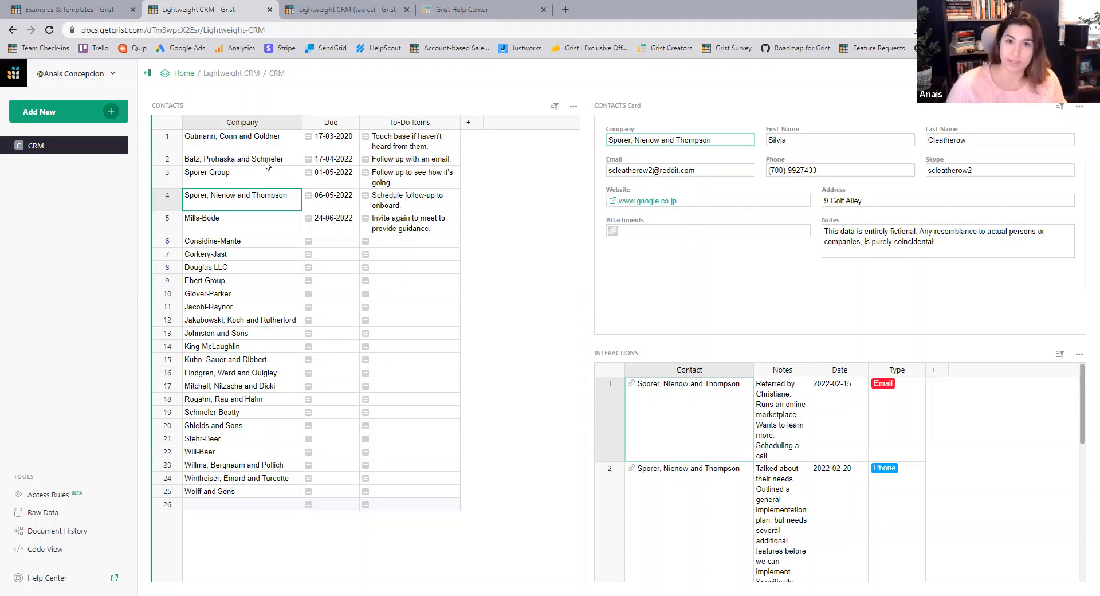
left_click(267, 164)
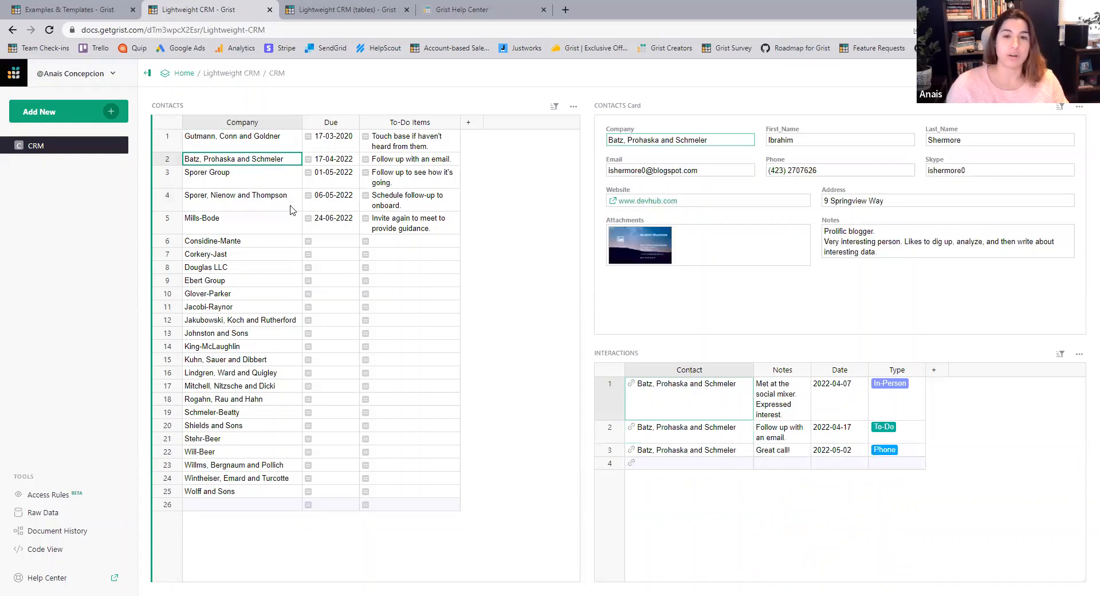
left_click(280, 182)
left_click(278, 203)
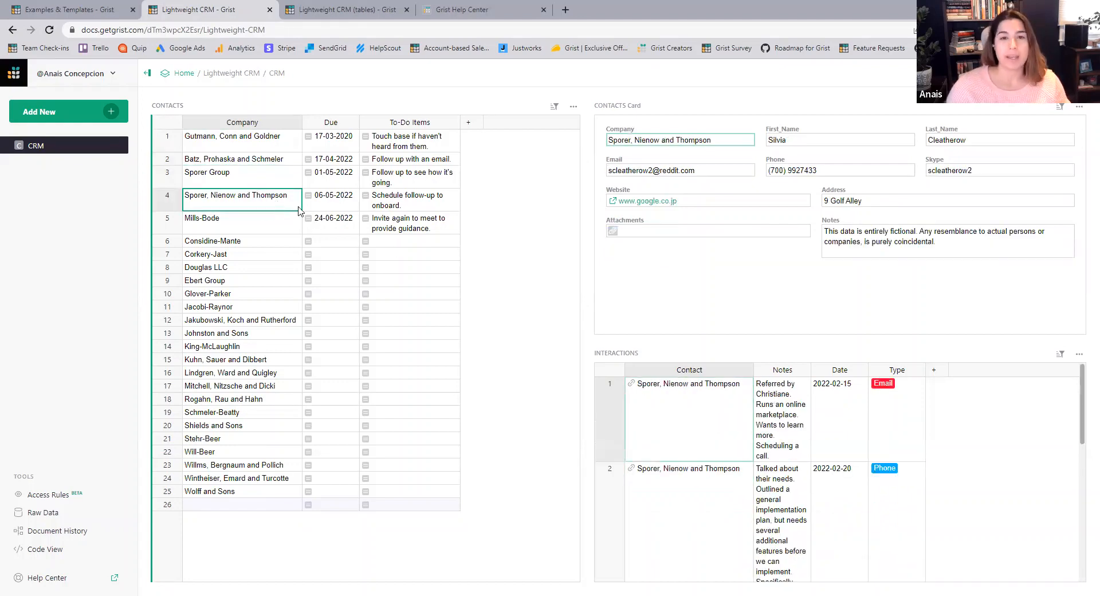
View the available Type options for the first interaction of Sporer, Nienow and Thompson without changing the value.
left_click(895, 422)
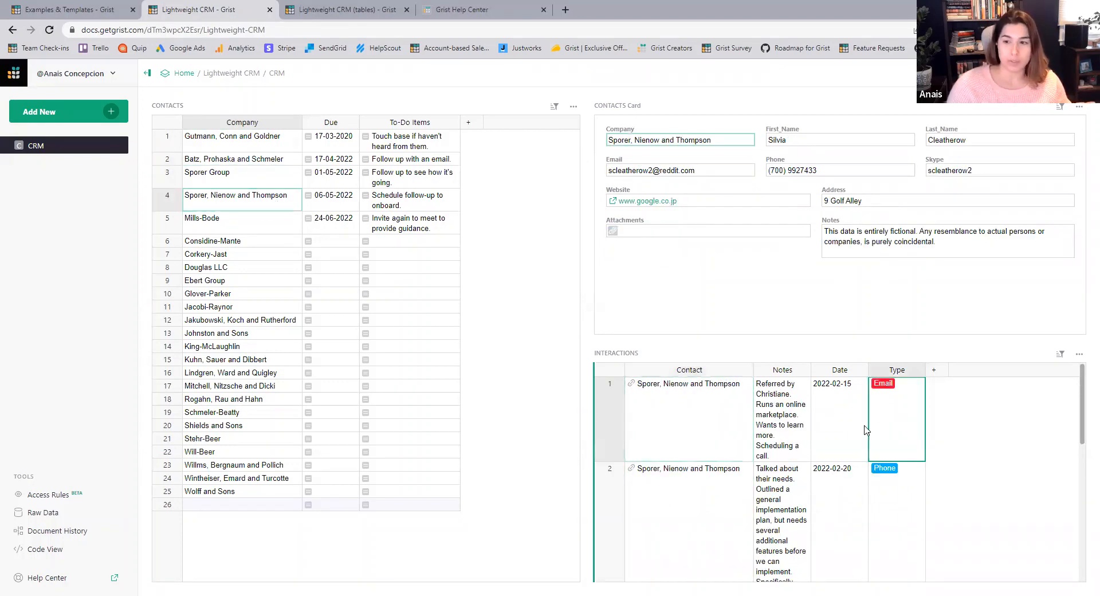
double_click(891, 411)
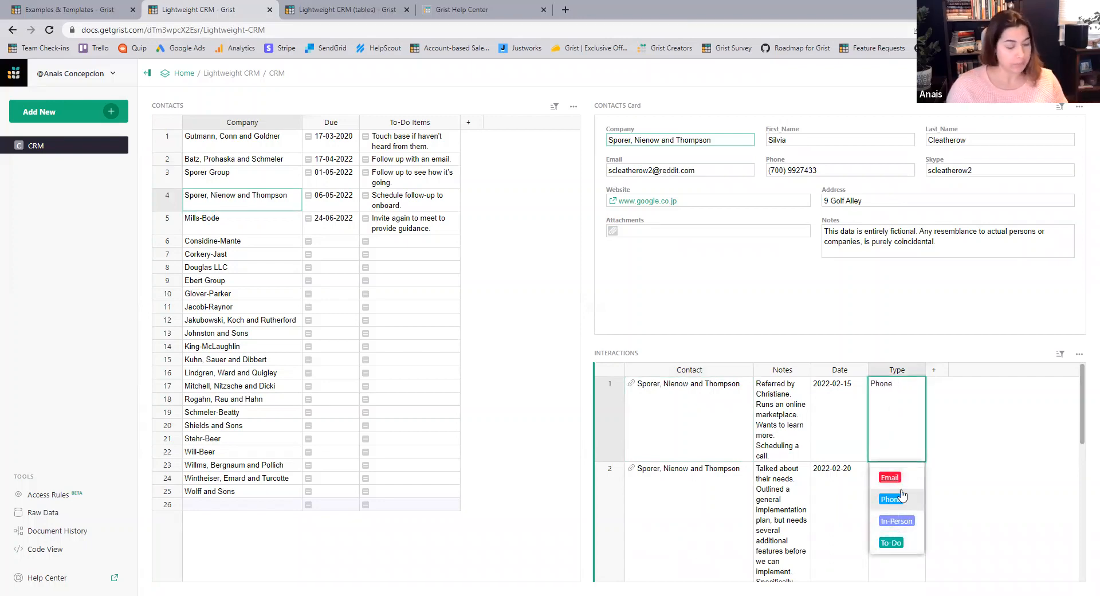
key("Escape")
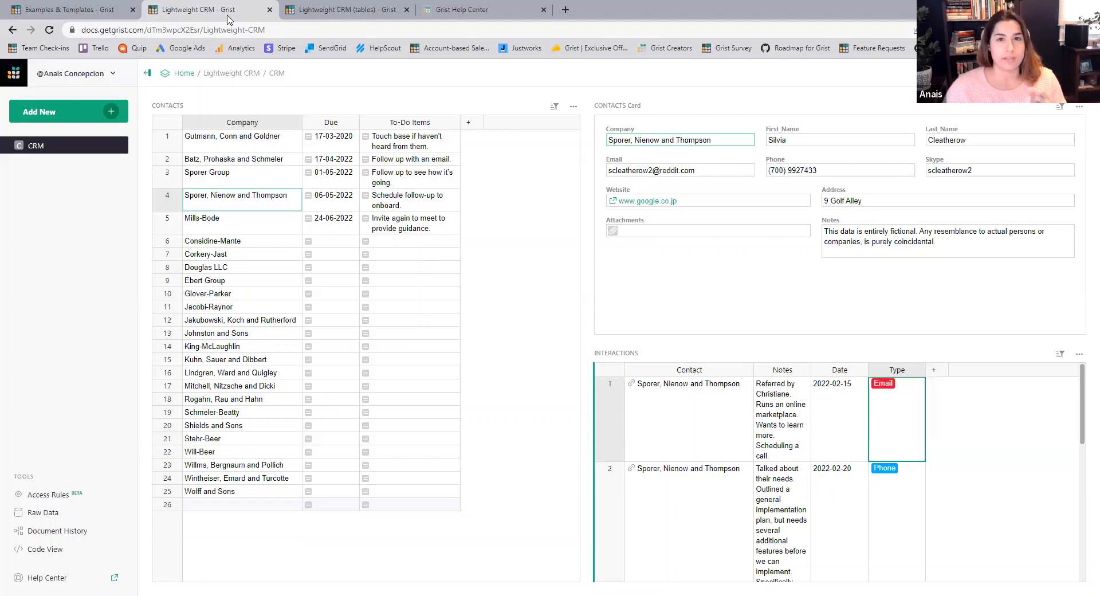
Switch to the Lightweight CRM (tables) document and examine the Notes and Type columns of its Interactions table.
left_click(346, 11)
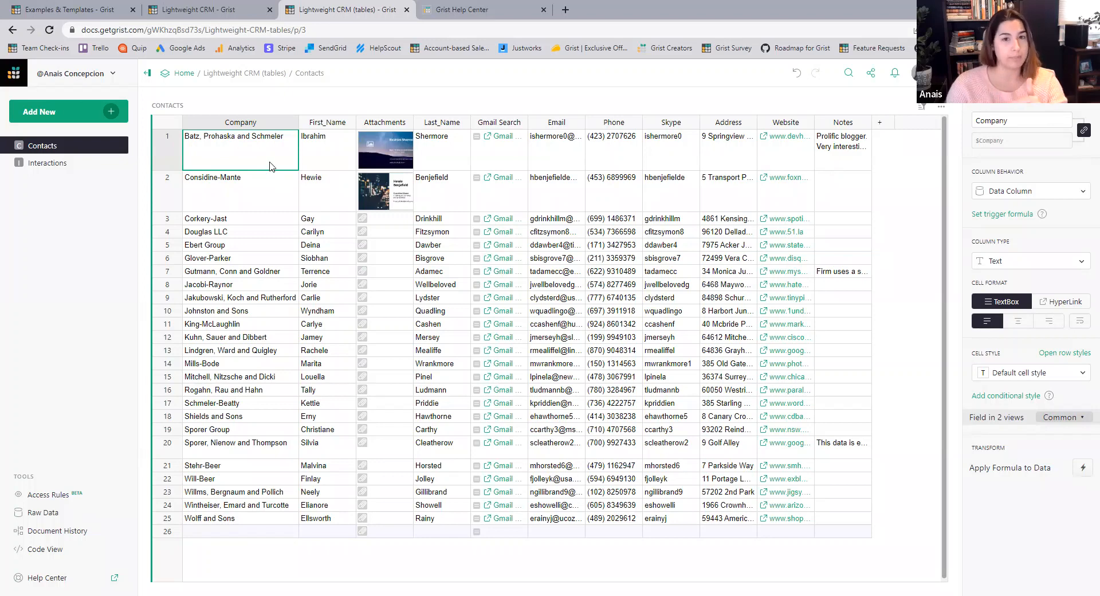
left_click(72, 164)
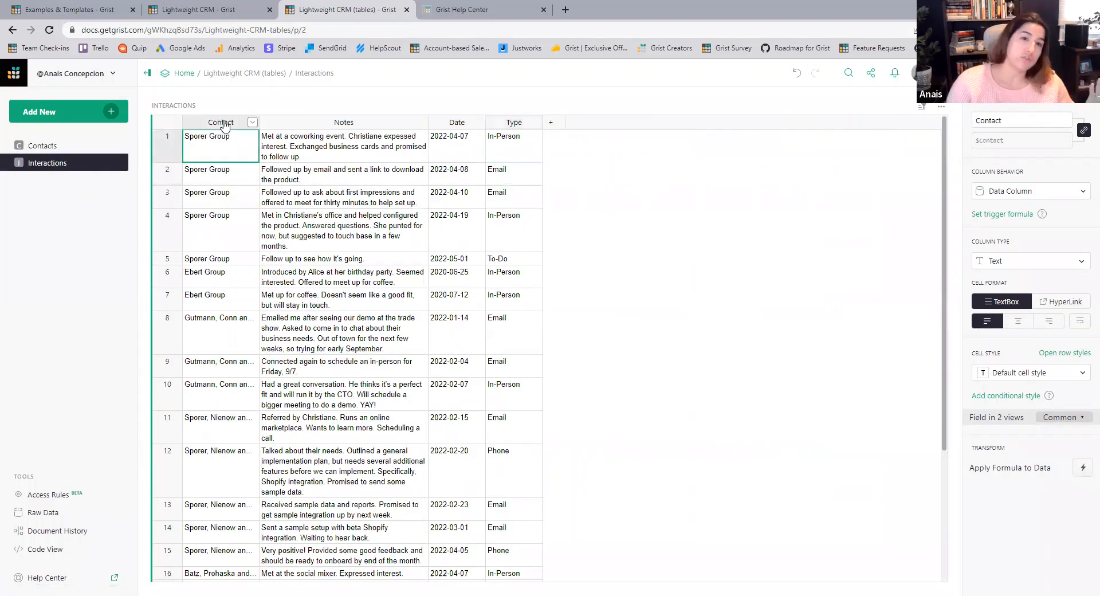
left_click(355, 150)
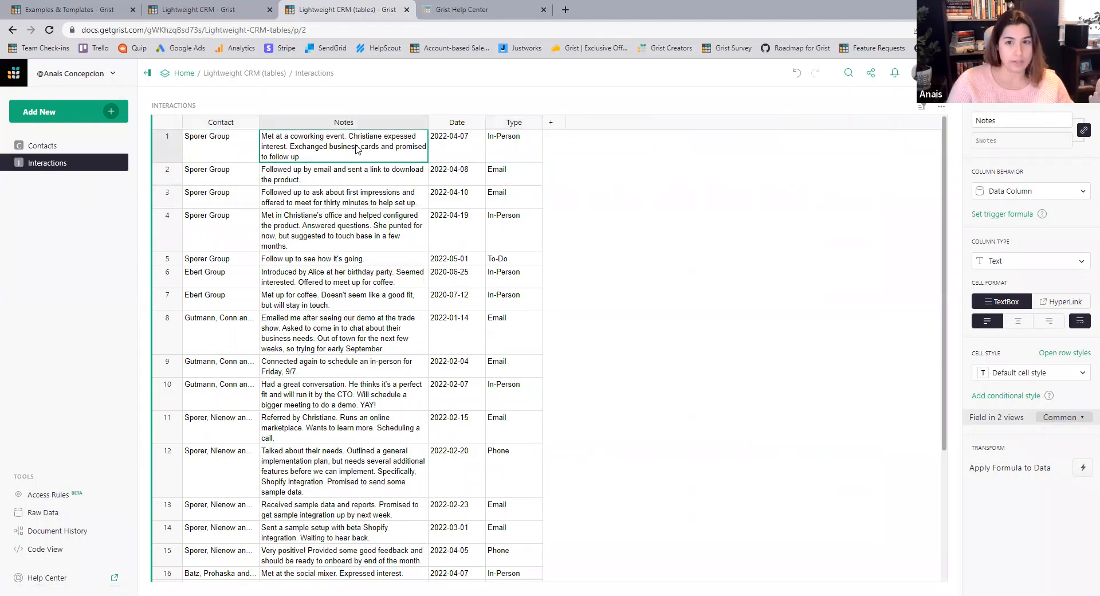
left_click(524, 147)
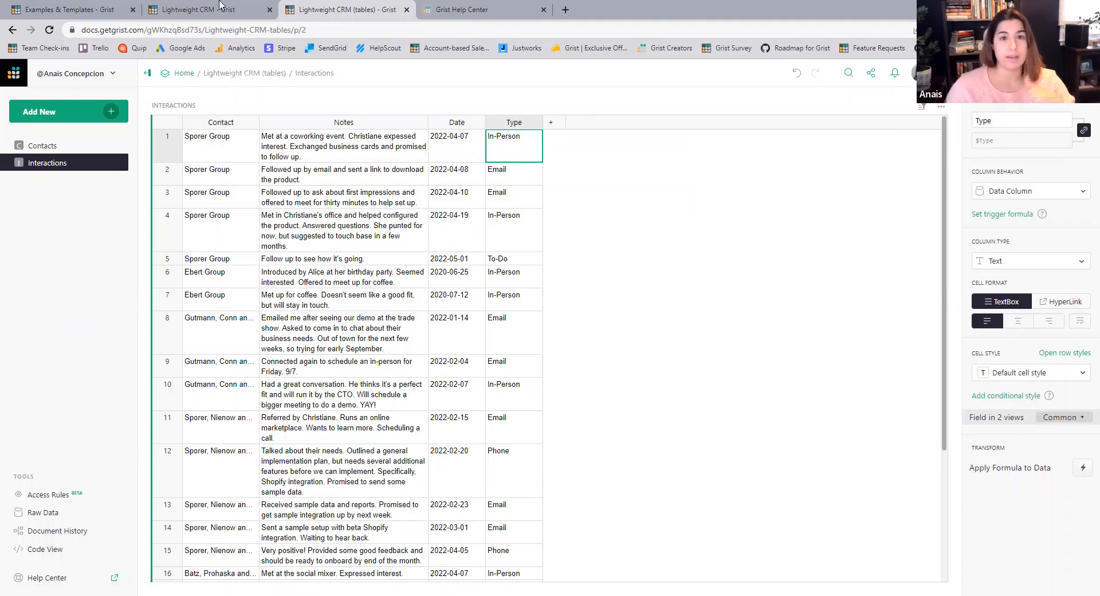
Compare with the Batz, Prohaska and Schmeler record in the finished Lightweight CRM document and return to the tables document.
left_click(221, 9)
left_click(243, 162)
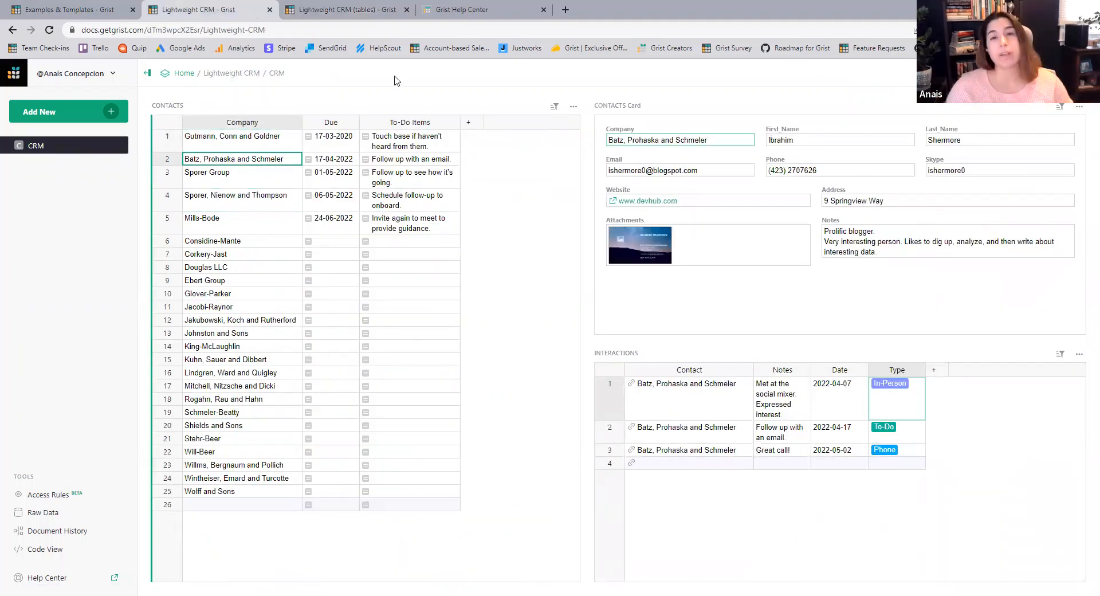
key("ctrl+Tab")
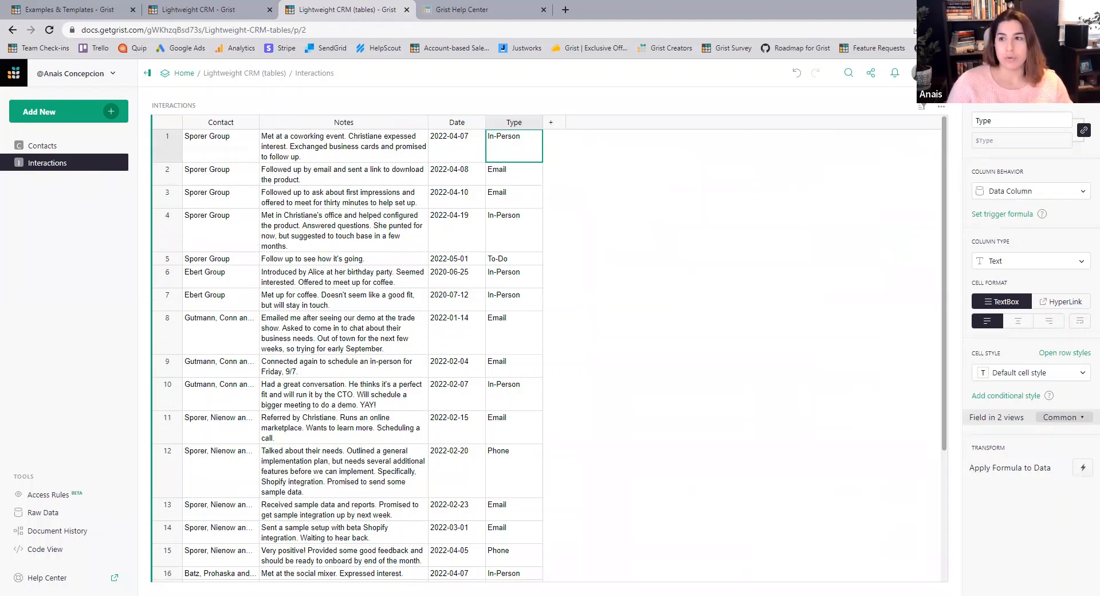
left_click(952, 73)
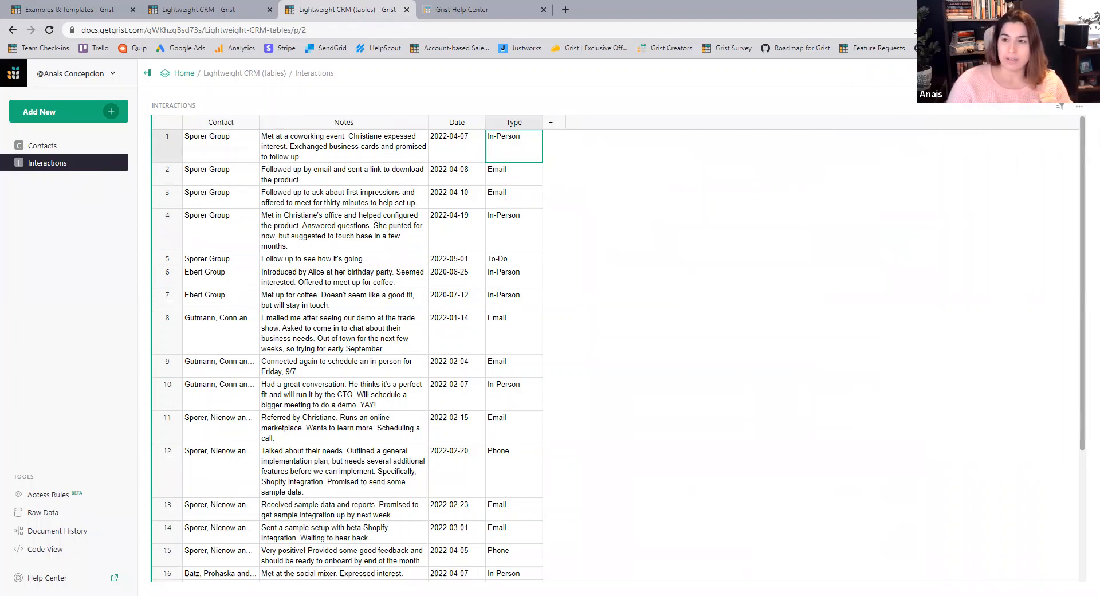
left_click(1089, 73)
left_click(952, 72)
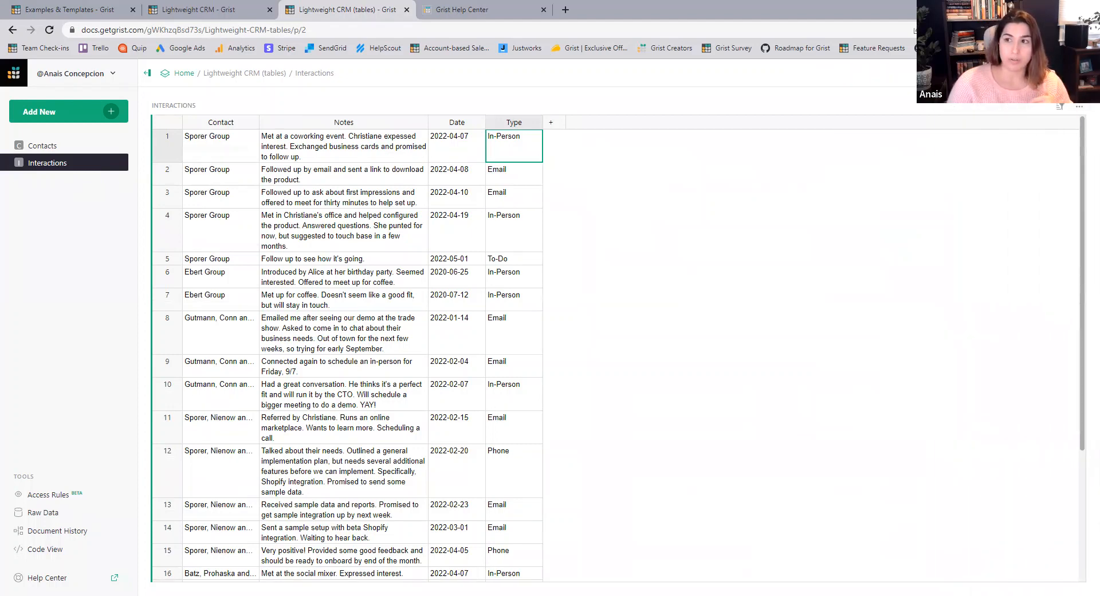
left_click(1090, 73)
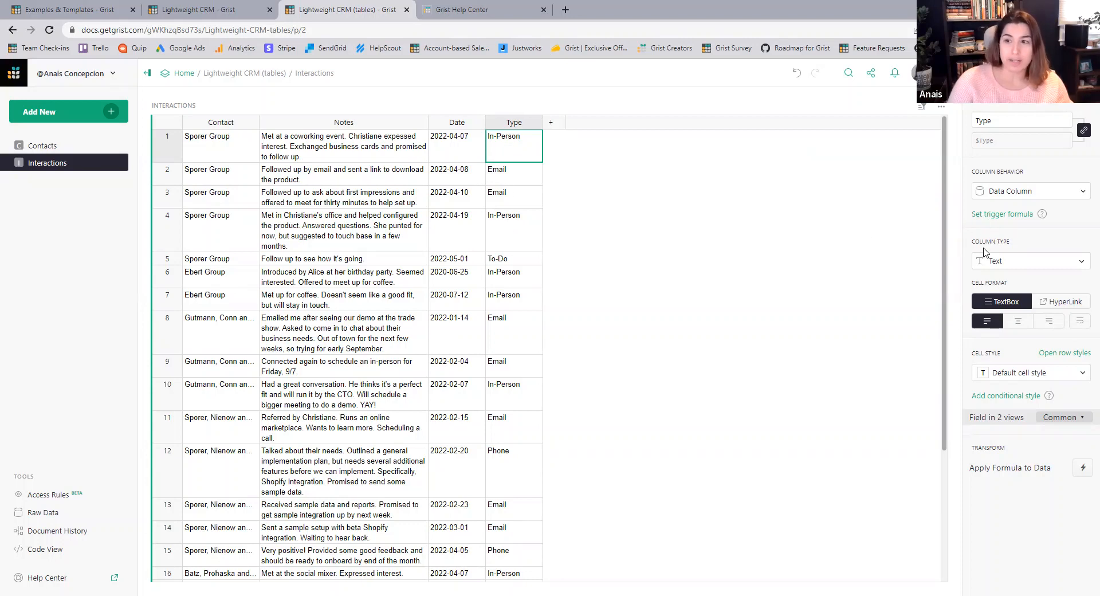
Convert the Type column of the Interactions table to the Choice column type and apply the conversion.
left_click(1043, 262)
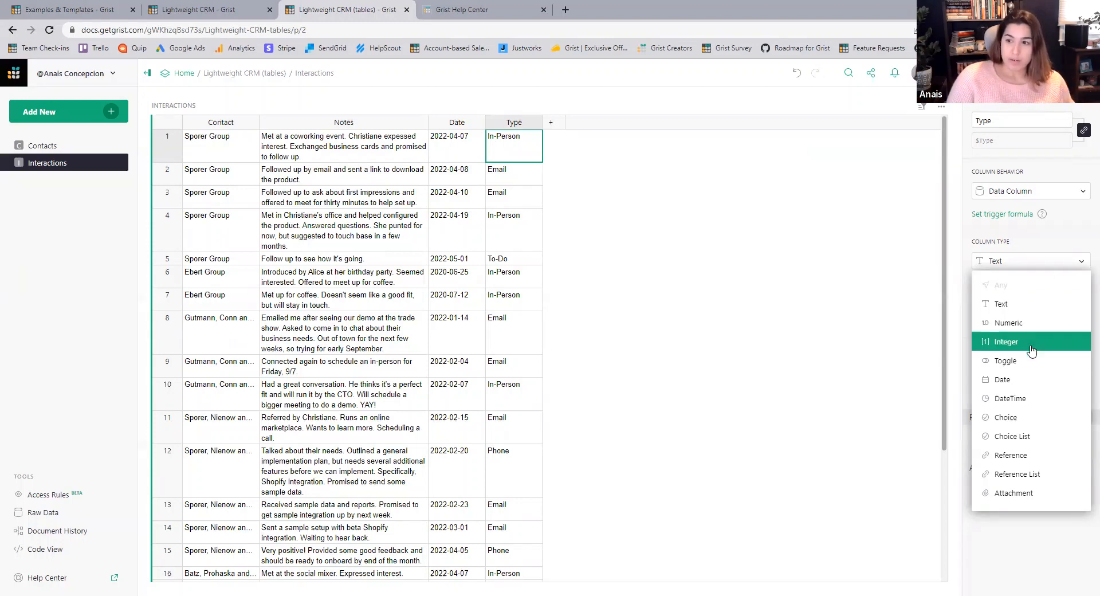
left_click(1041, 423)
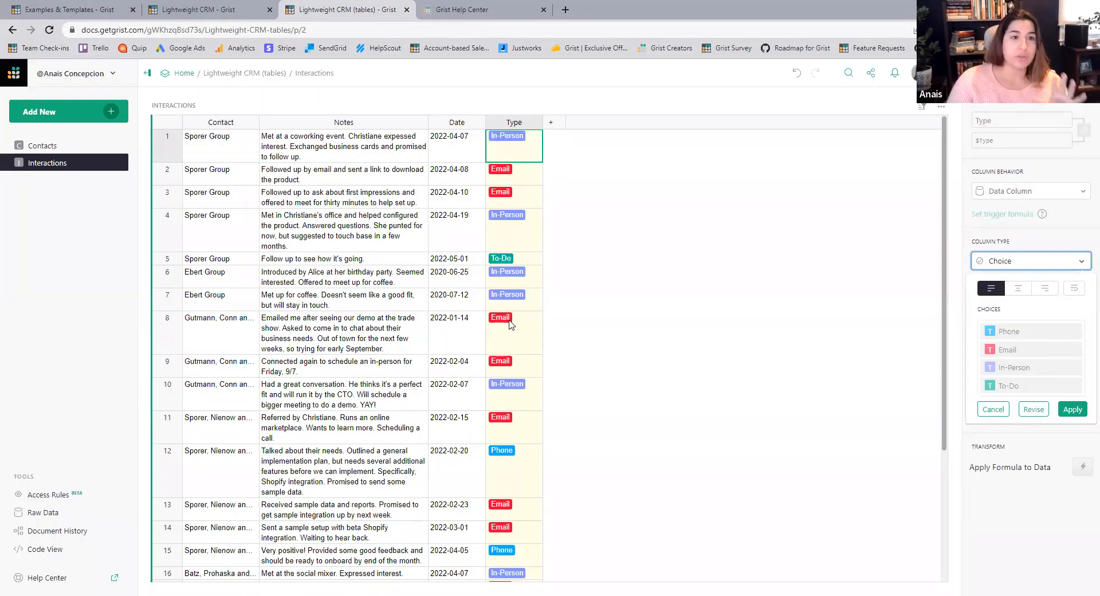
left_click(1076, 410)
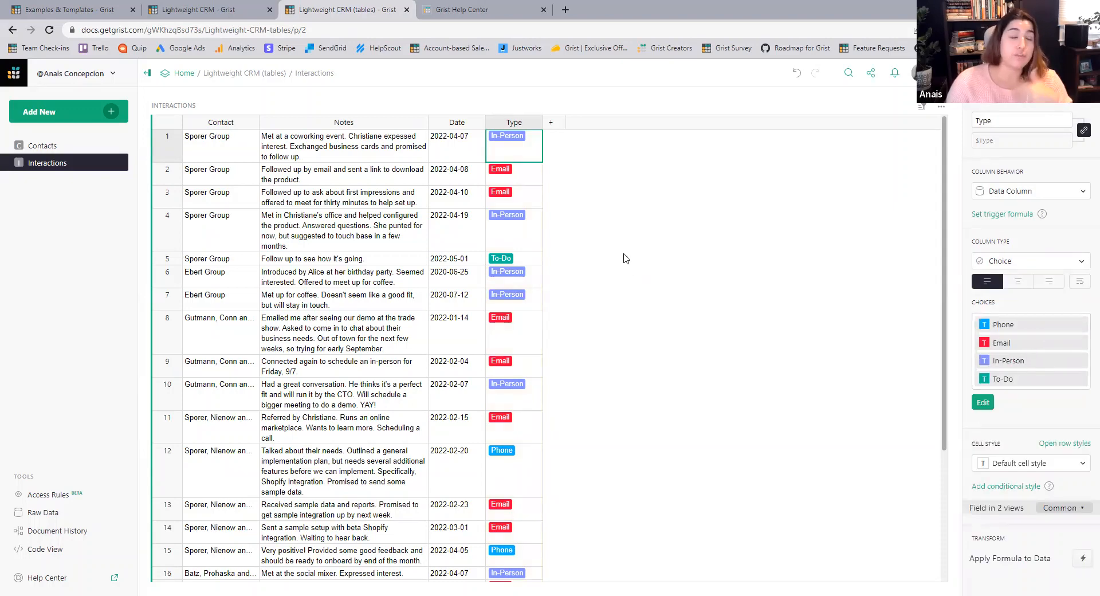
Add a new column after Type in the Interactions table and set its column type to Choice.
left_click(550, 122)
left_click(572, 140)
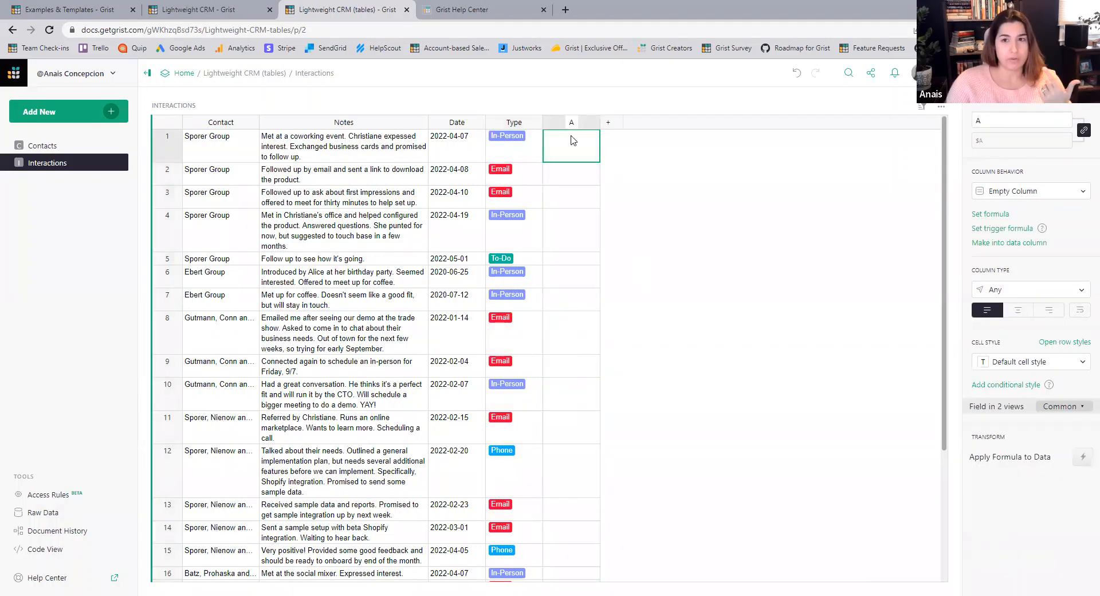
left_click(1018, 289)
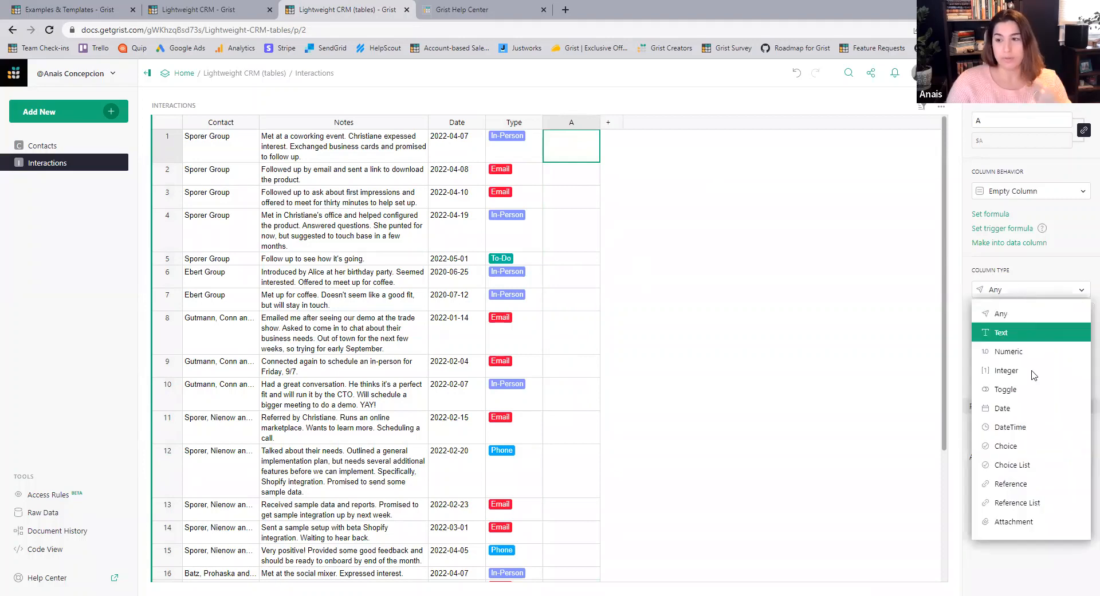
left_click(1027, 458)
Define the choices A and B for the new column, give A a light blue fill, and save them.
left_click(1005, 355)
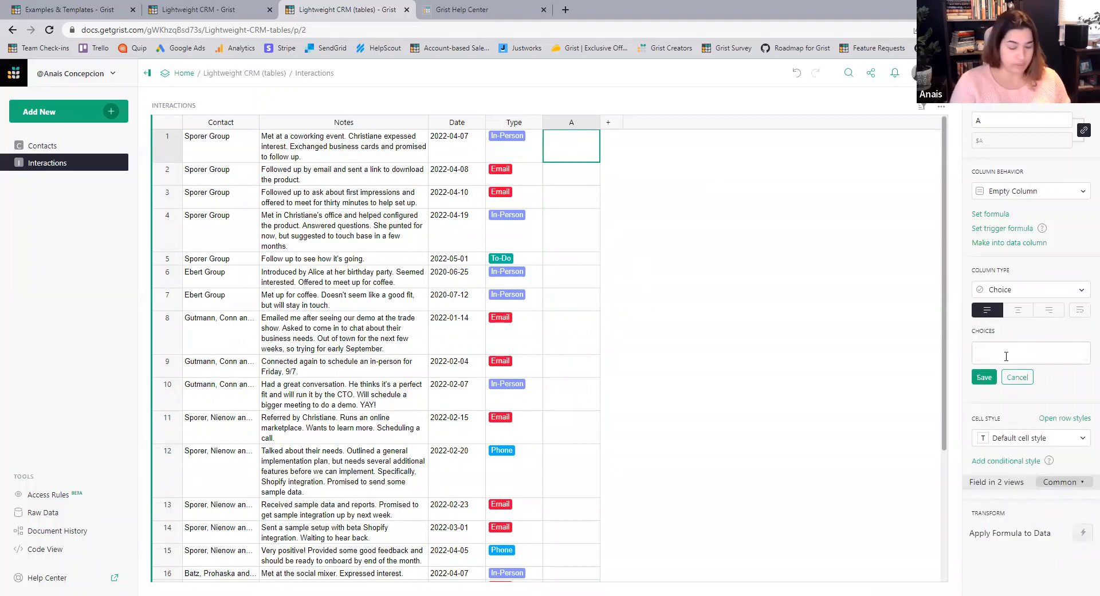
type("A")
key("Return")
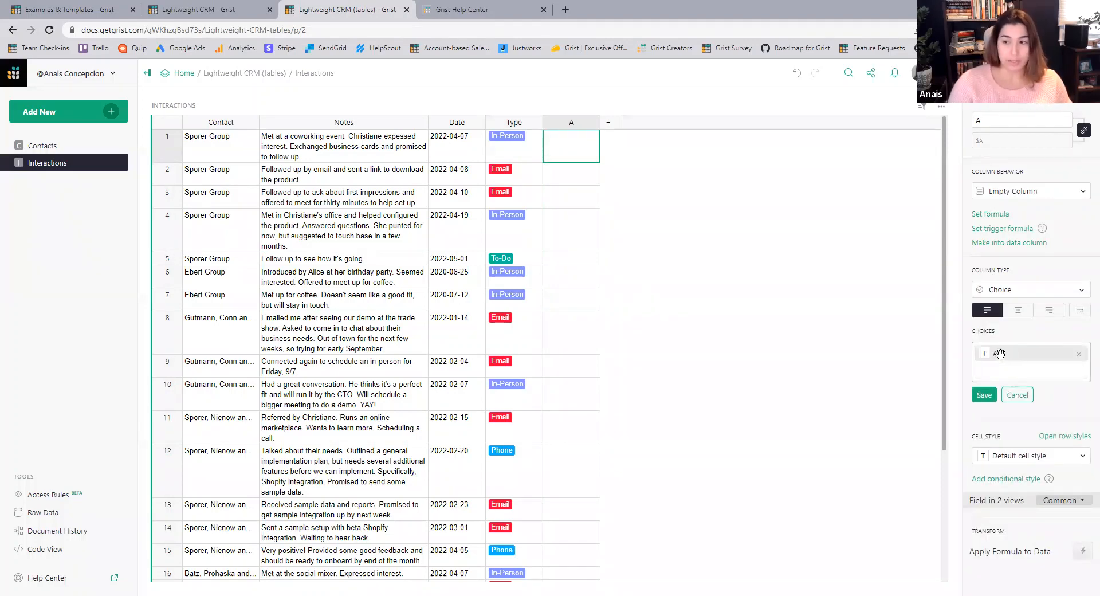
type("B")
key("Return")
left_click(983, 355)
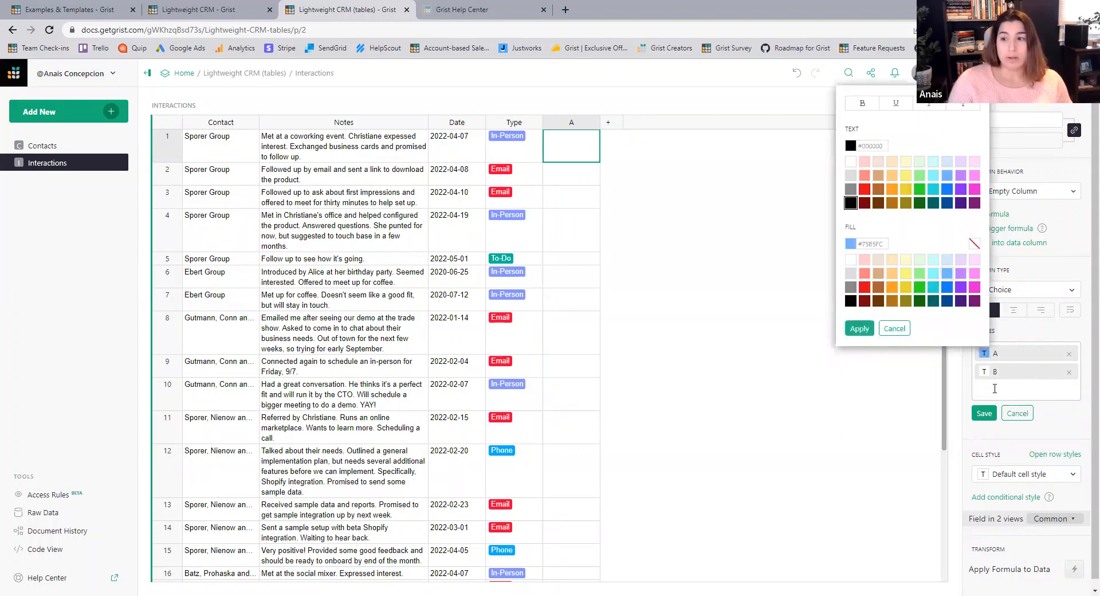
left_click(993, 387)
left_click(983, 413)
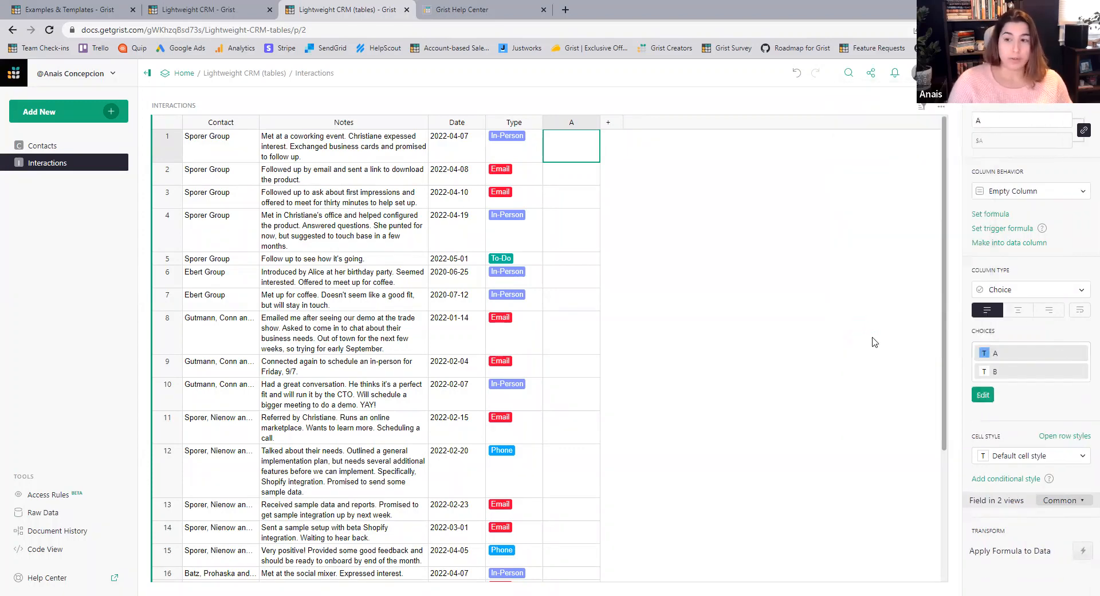
Check the choices offered in the new column's first cell without picking one, and delete the column.
double_click(592, 144)
type("A")
key("BackSpace")
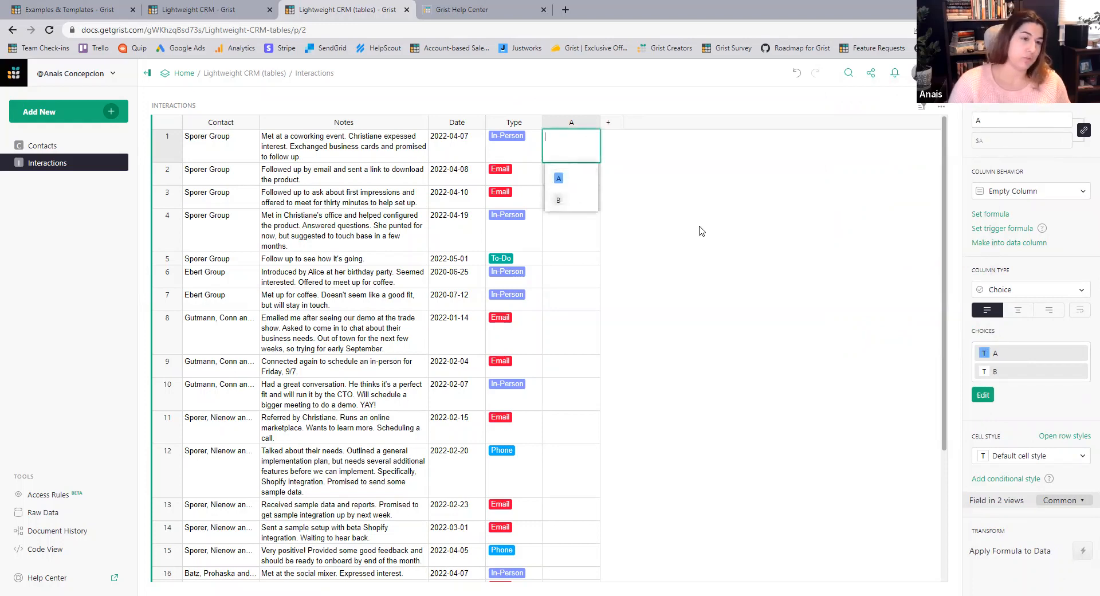
key("Escape")
left_click(593, 122)
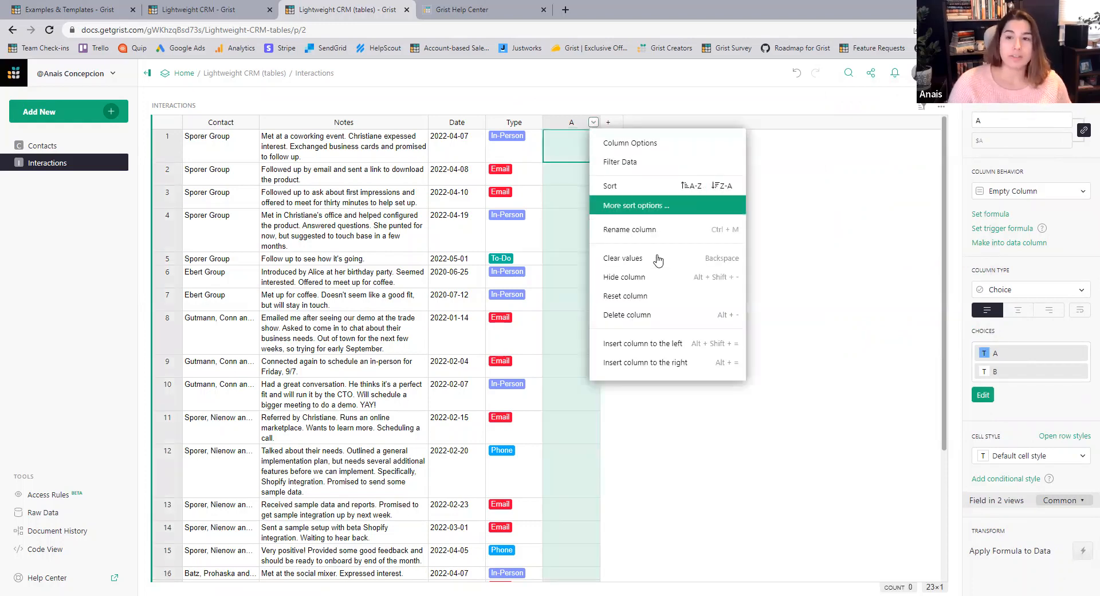
left_click(649, 315)
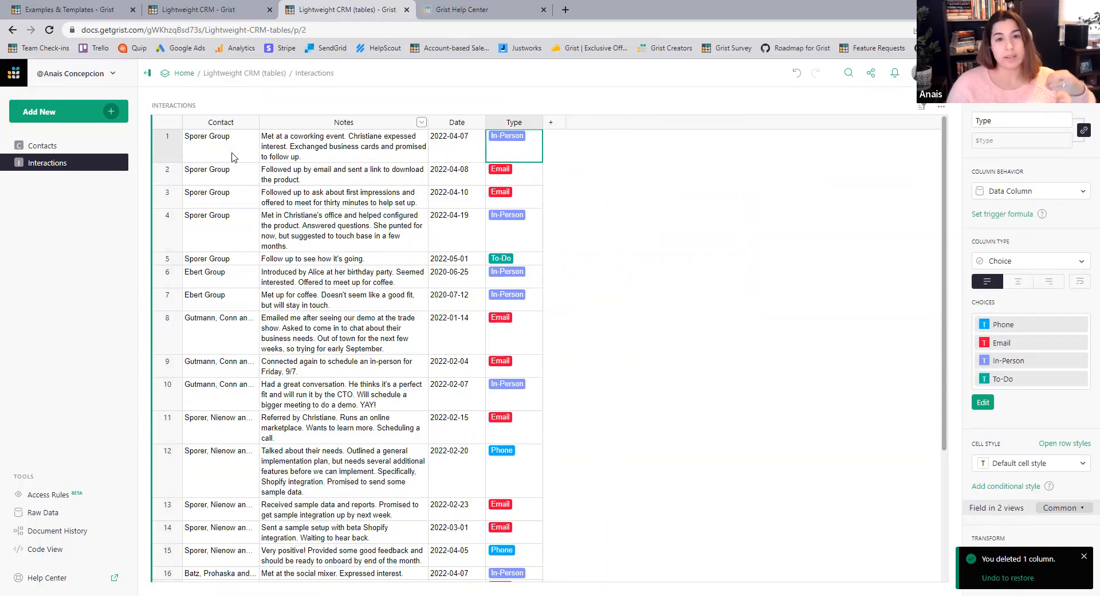
Compare the first Interactions record with the company records in the Contacts table and return to Interactions.
left_click(168, 148)
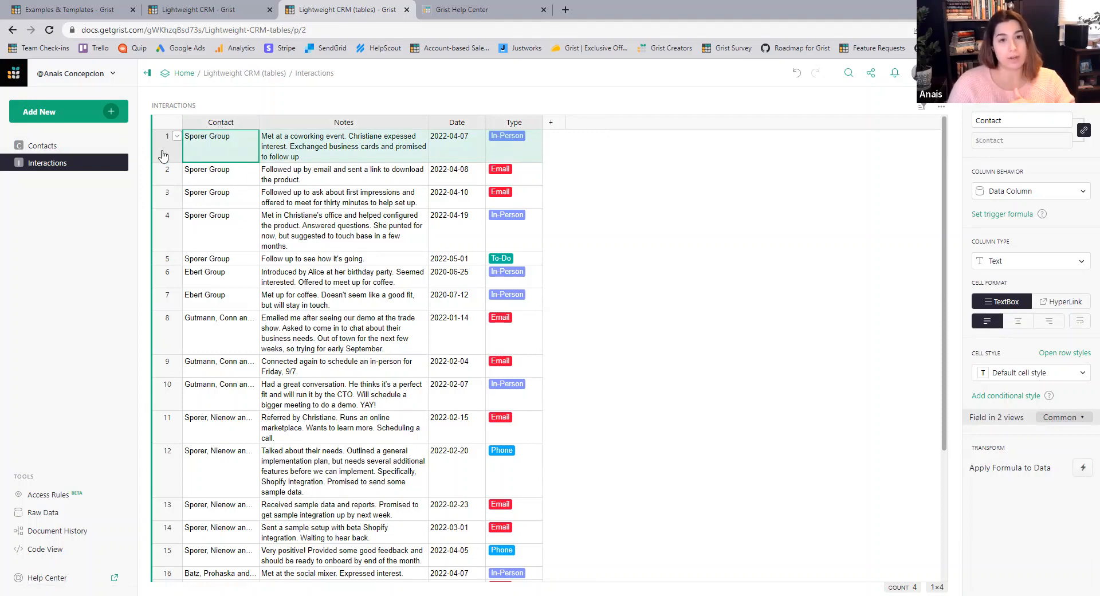
left_click(52, 150)
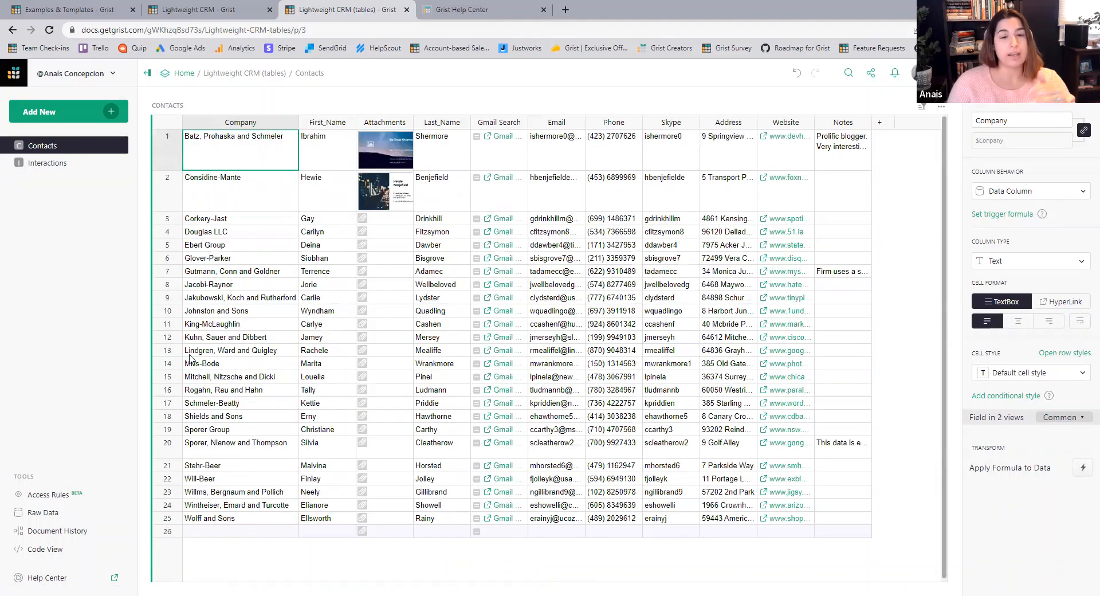
left_click(47, 164)
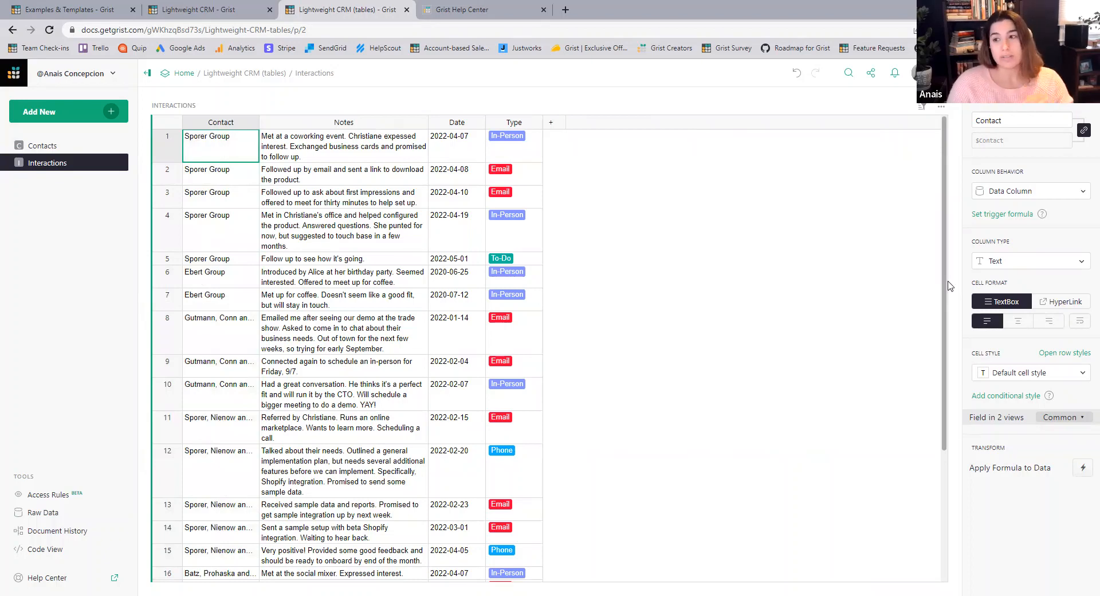
Convert the Contact column of the Interactions table to a Reference to the Contacts table showing Company, and apply it.
left_click(1017, 267)
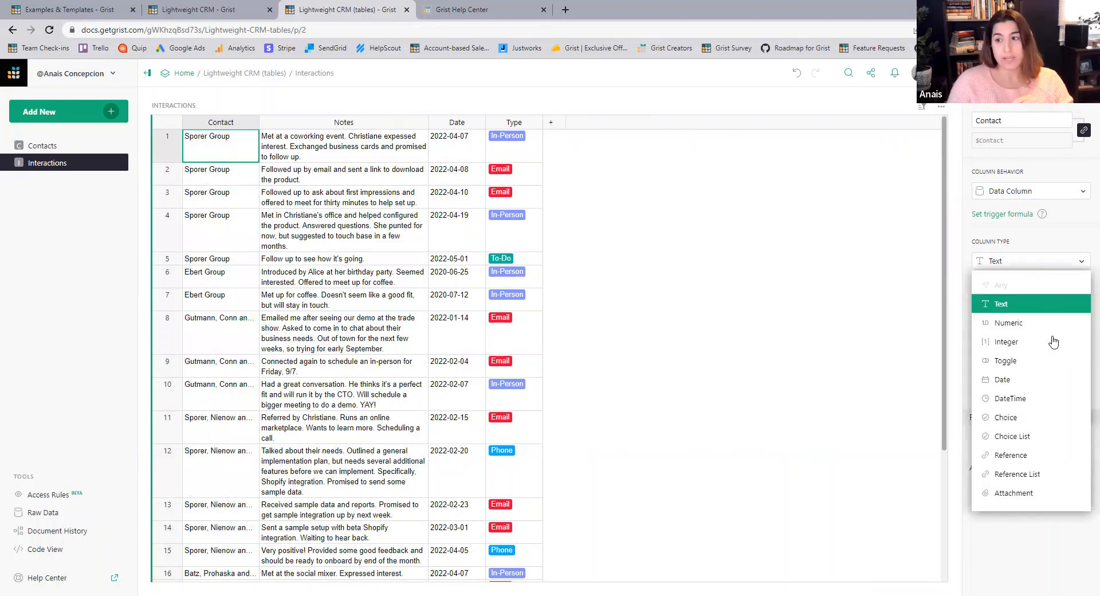
left_click(1039, 456)
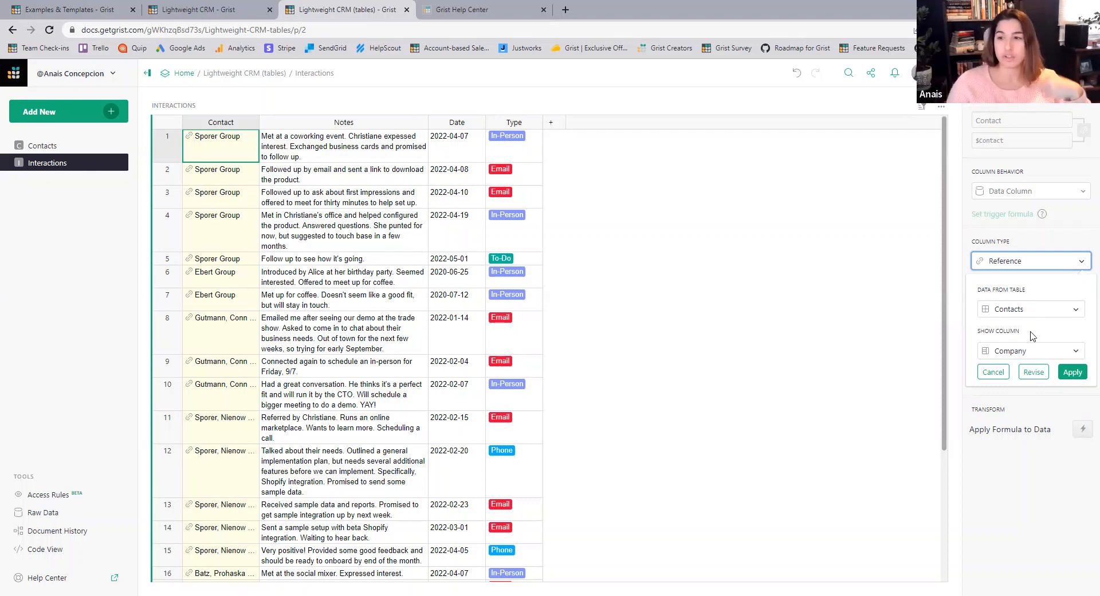
left_click(1020, 352)
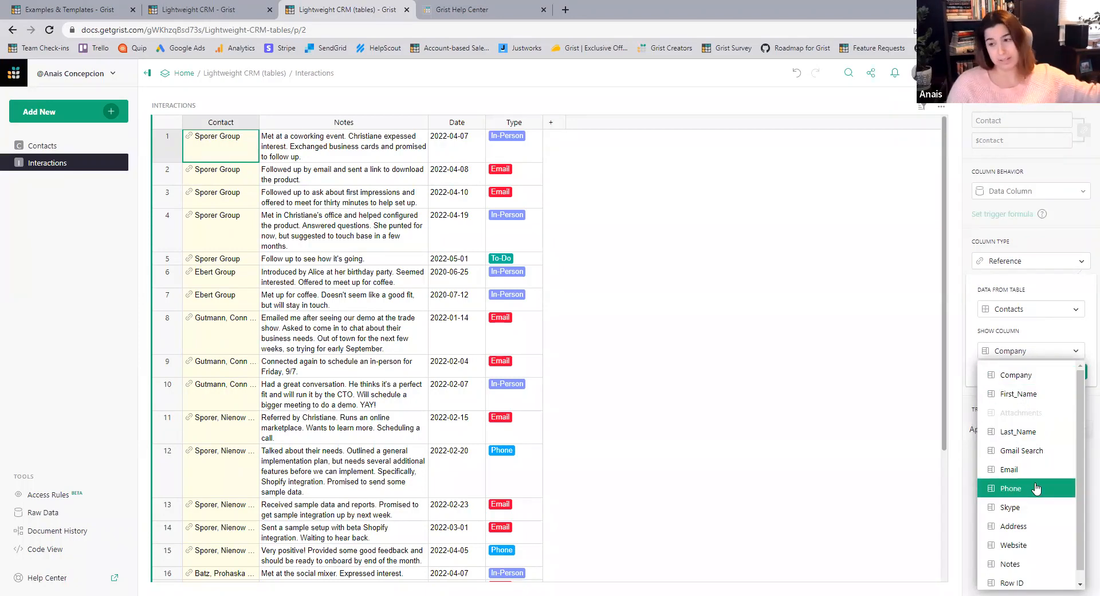
left_click(1017, 376)
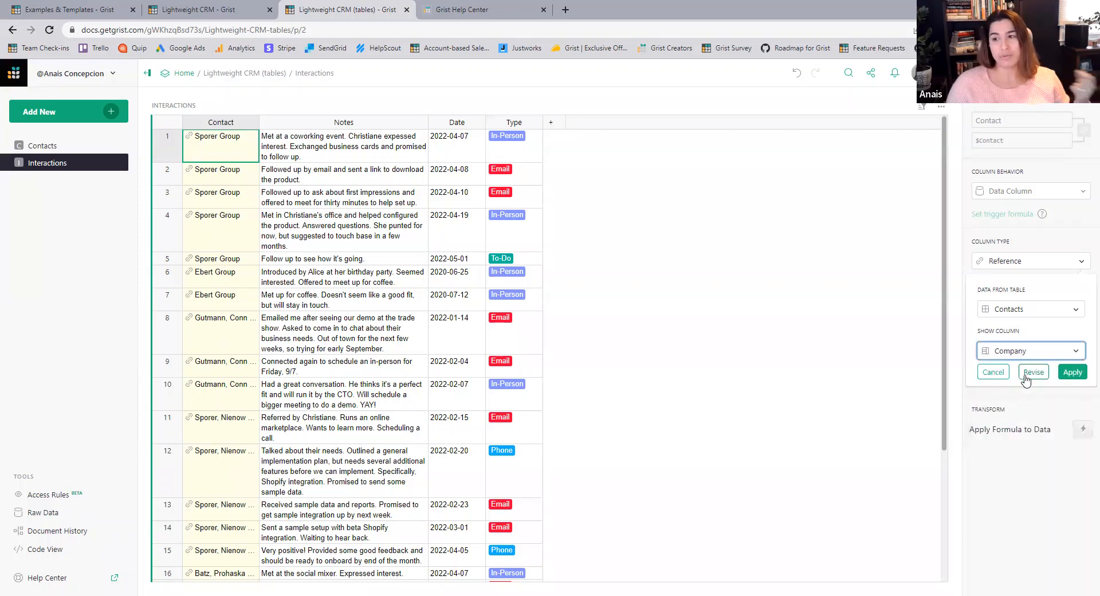
left_click(1072, 372)
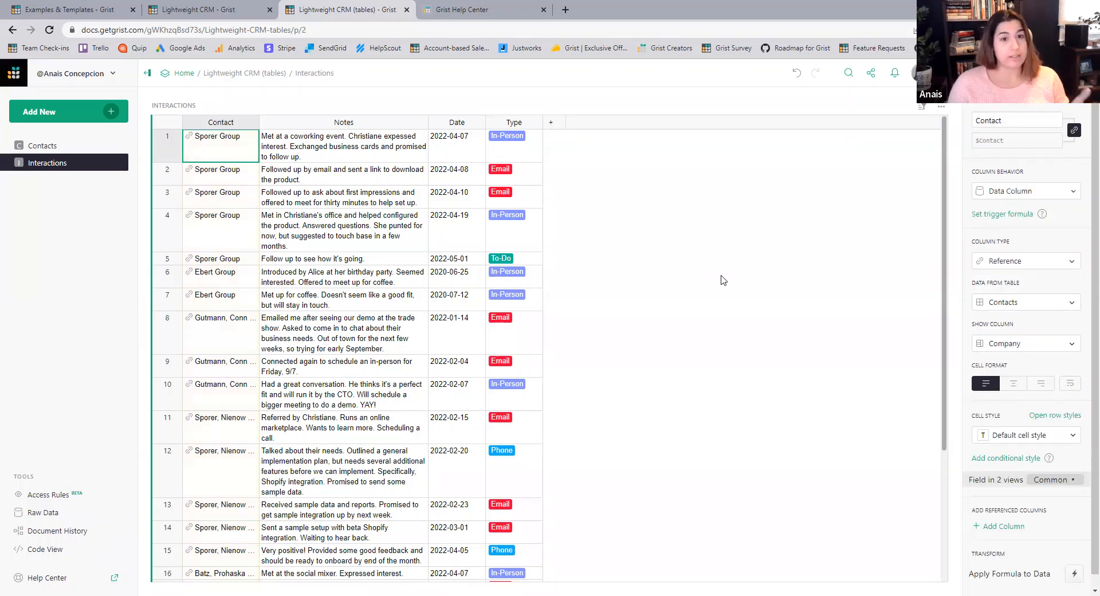
Compare the Sporer Group entries in the Interactions table with the Sporer Group record in the Contacts table.
left_click_drag(223, 154, 237, 213)
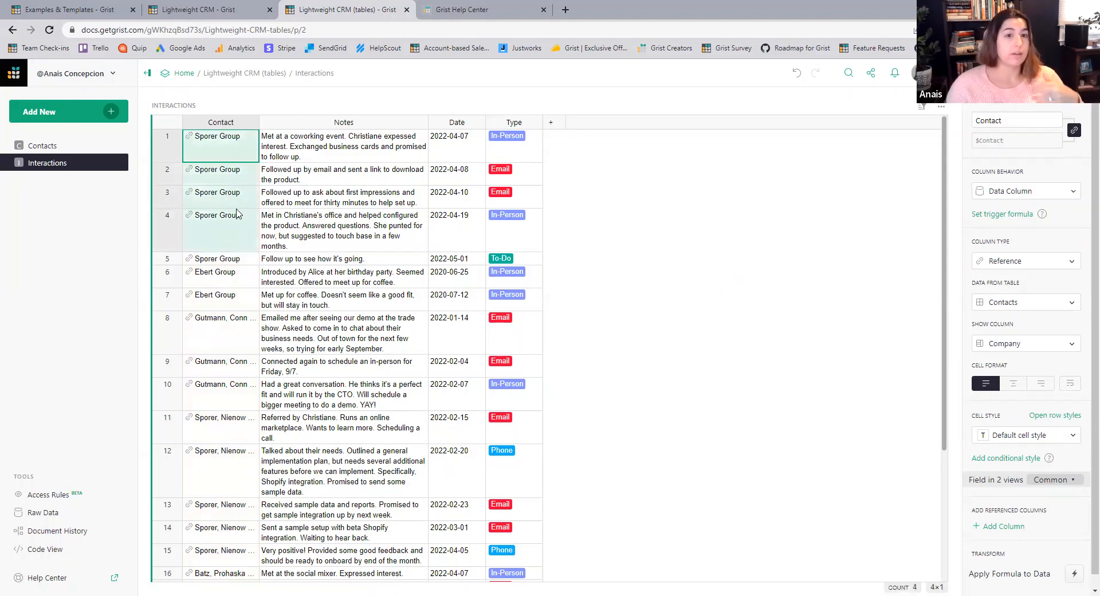
left_click(230, 150)
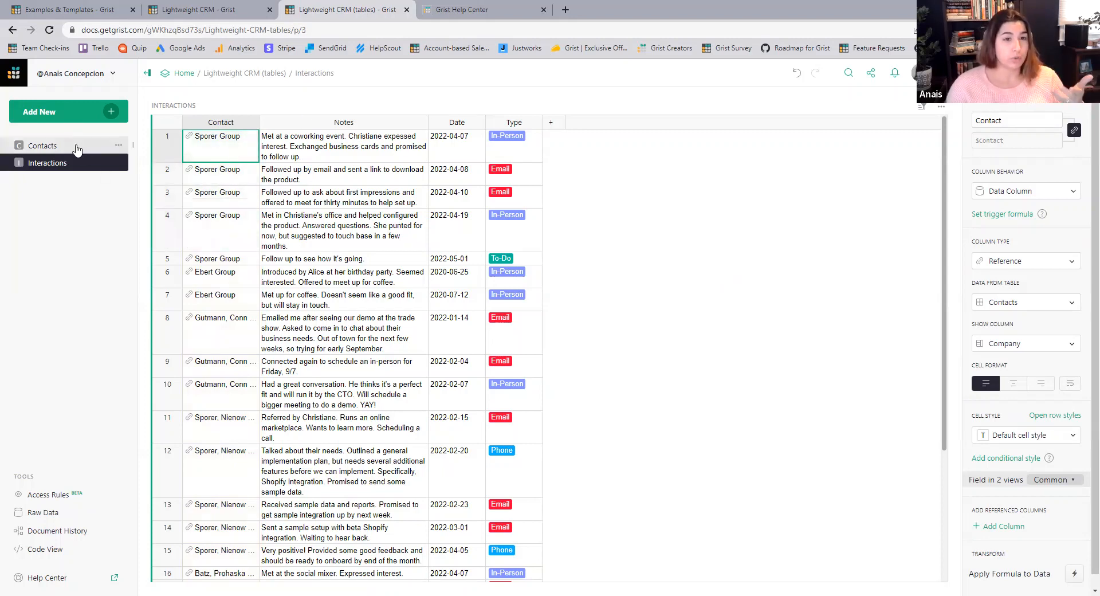
left_click(77, 149)
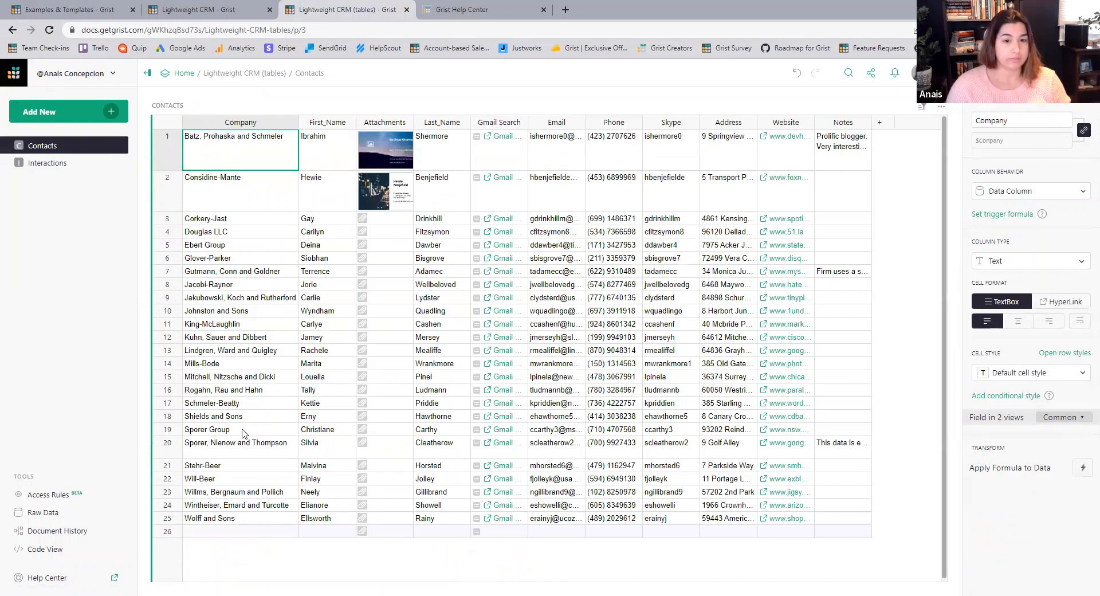
left_click(243, 430)
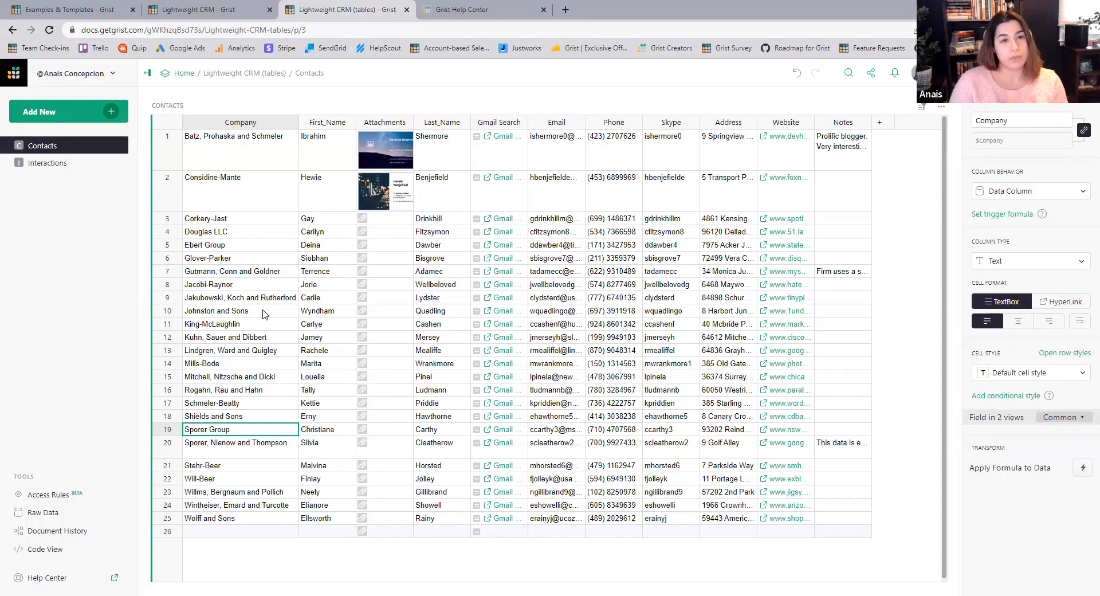
left_click(111, 116)
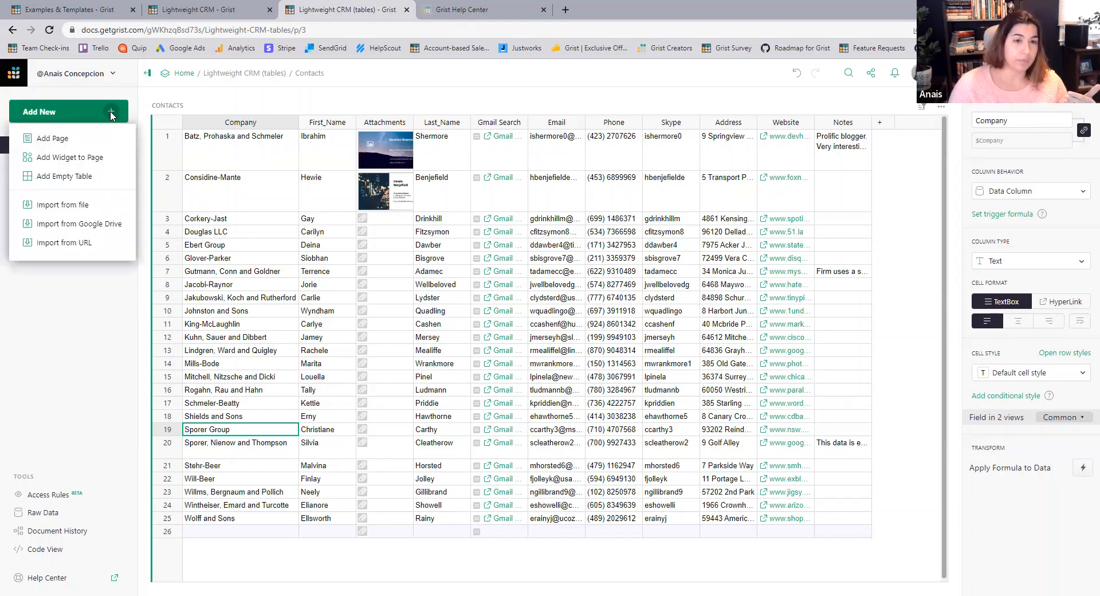
left_click(117, 321)
left_click(59, 166)
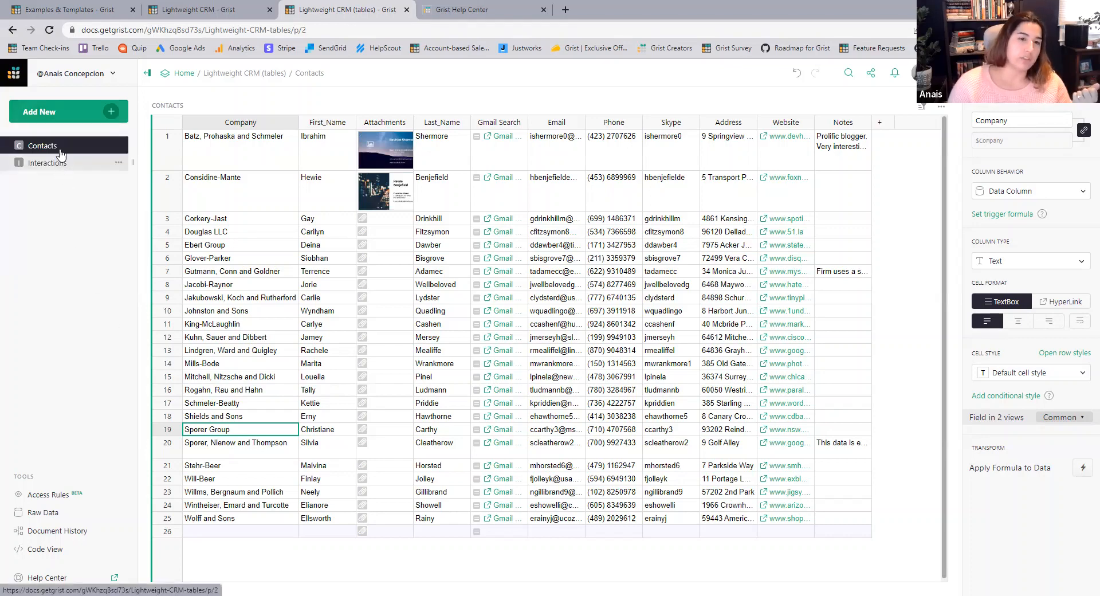
left_click(61, 149)
left_click(59, 165)
left_click(61, 148)
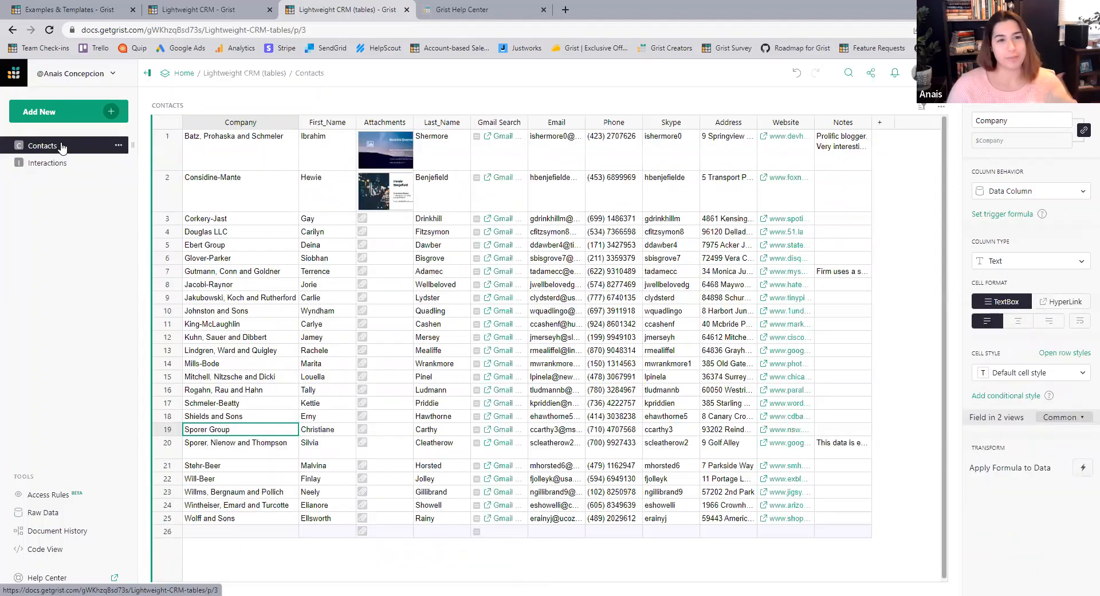
Add a table widget of Interactions data to the Contacts page, with its rows selected by CONTACTS.
left_click(111, 117)
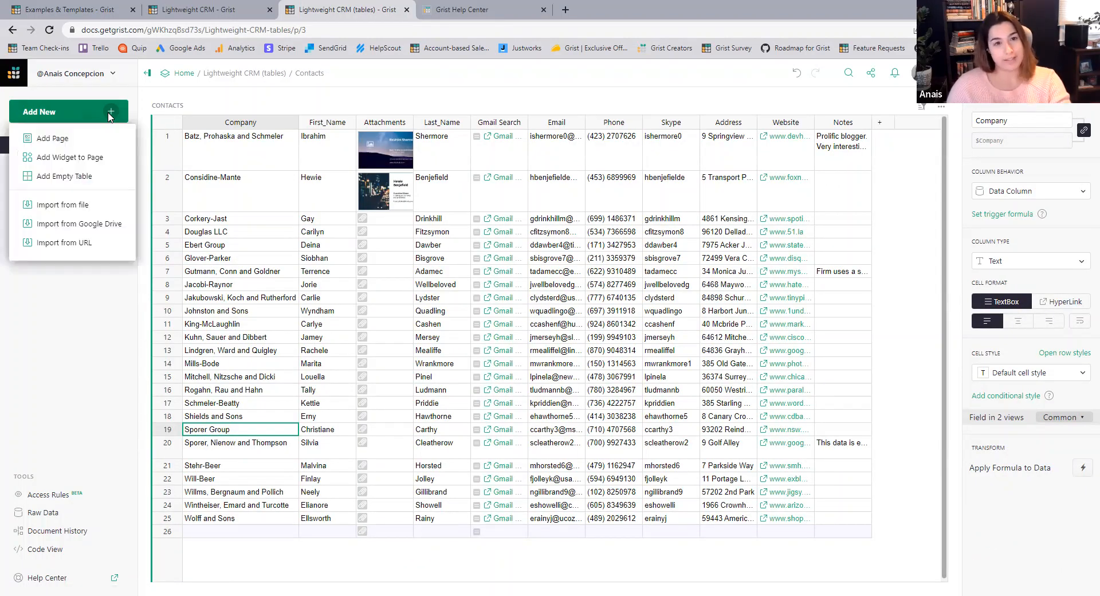
left_click(67, 159)
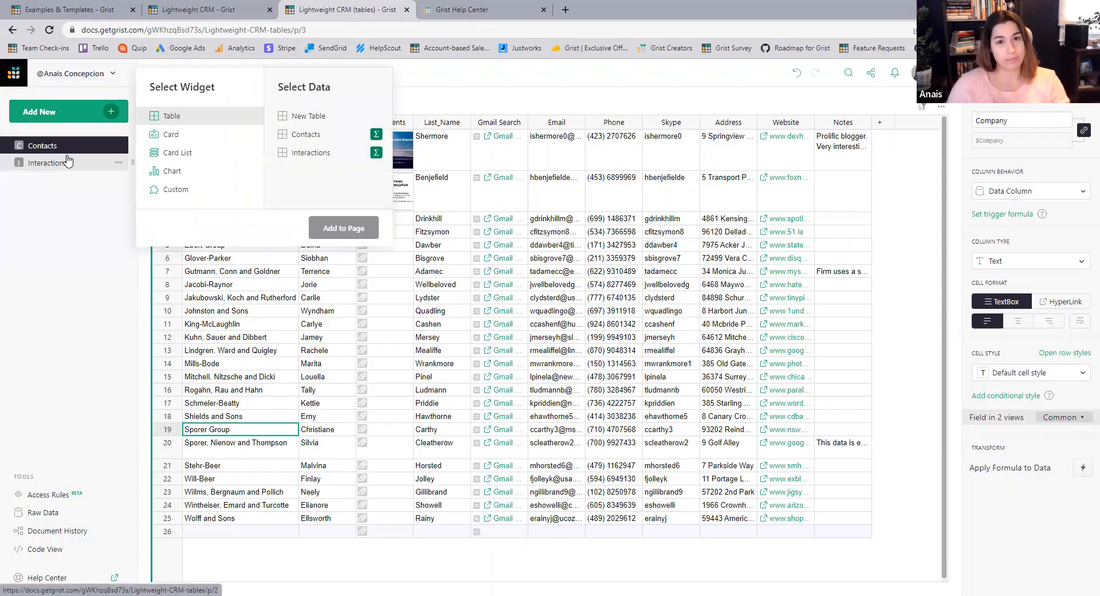
left_click(306, 156)
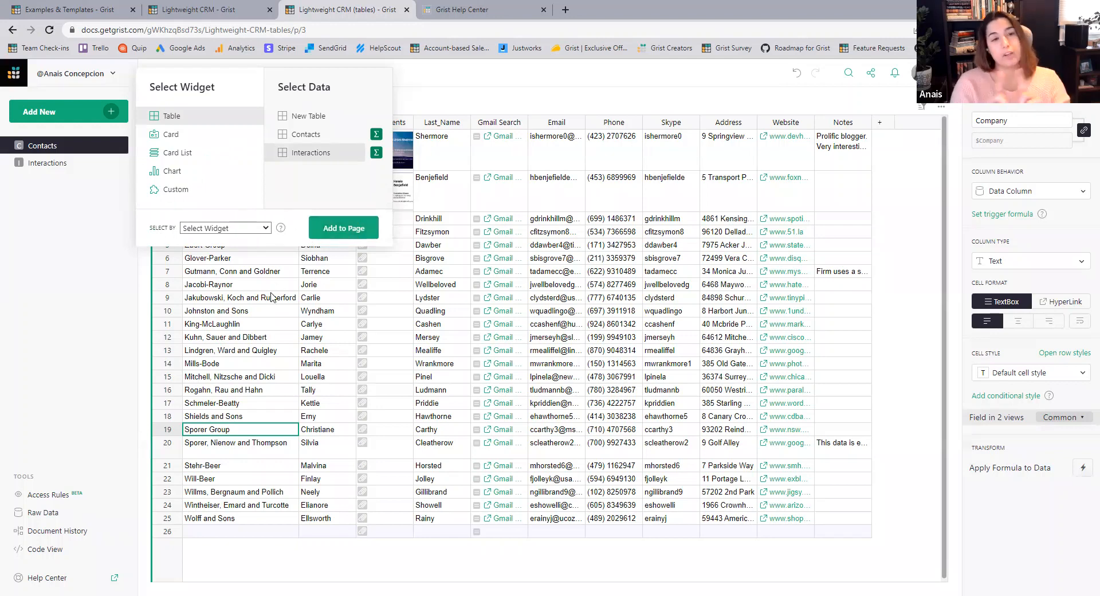
left_click(266, 229)
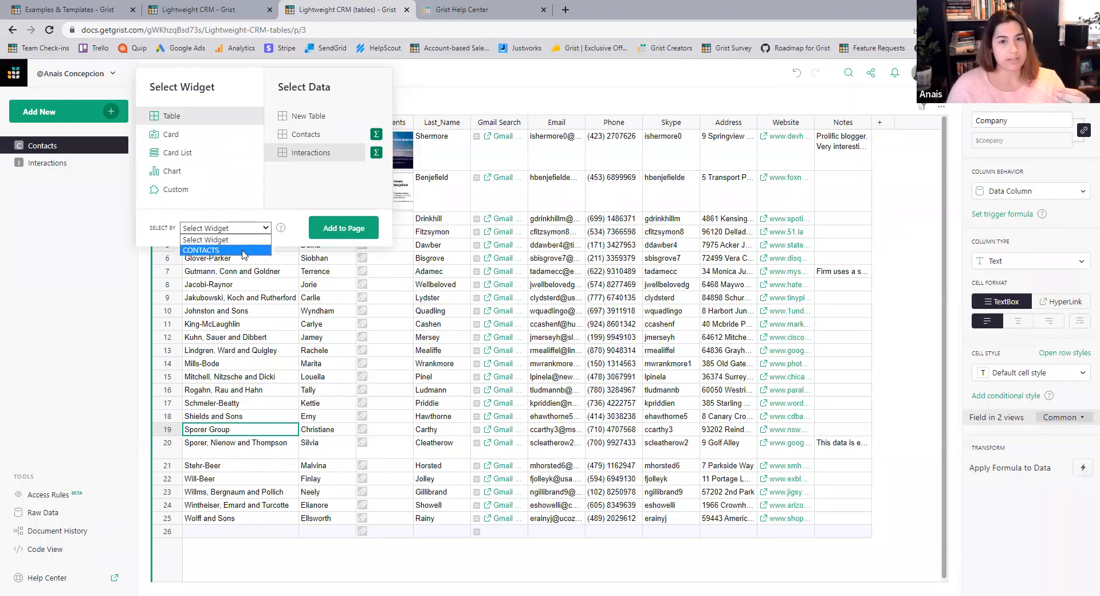
left_click(243, 251)
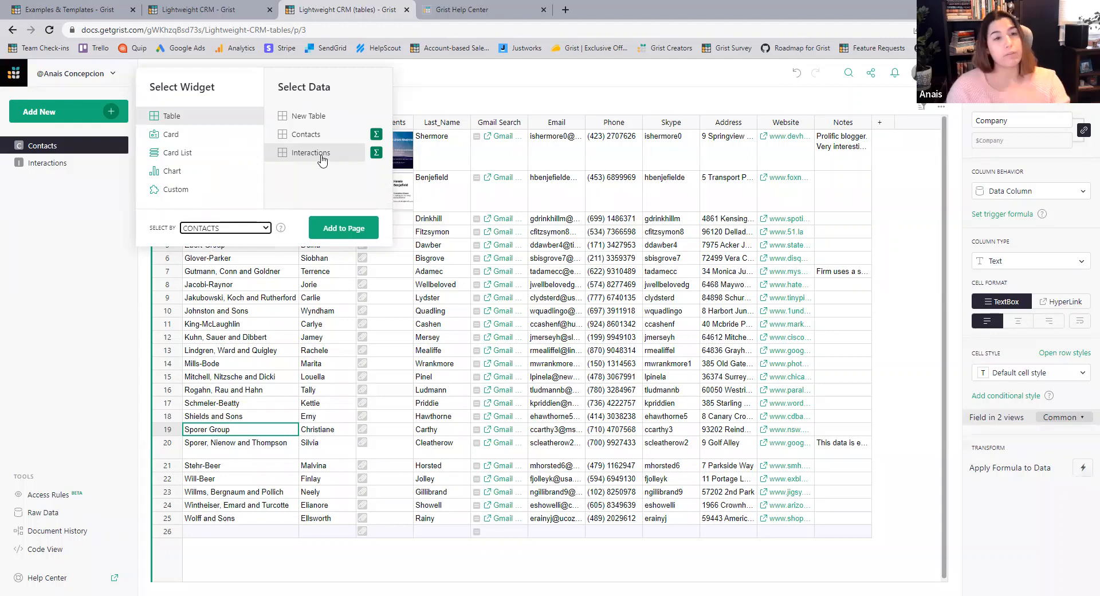
left_click(332, 227)
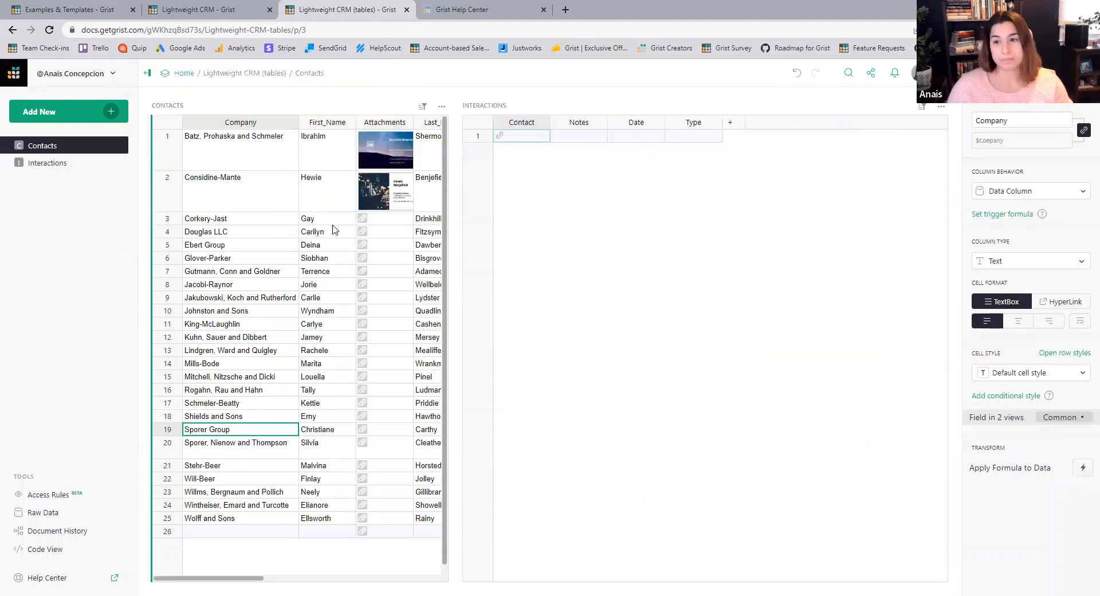
Go through several companies in the Contacts table and examine the linked interactions for each one.
left_click(255, 189)
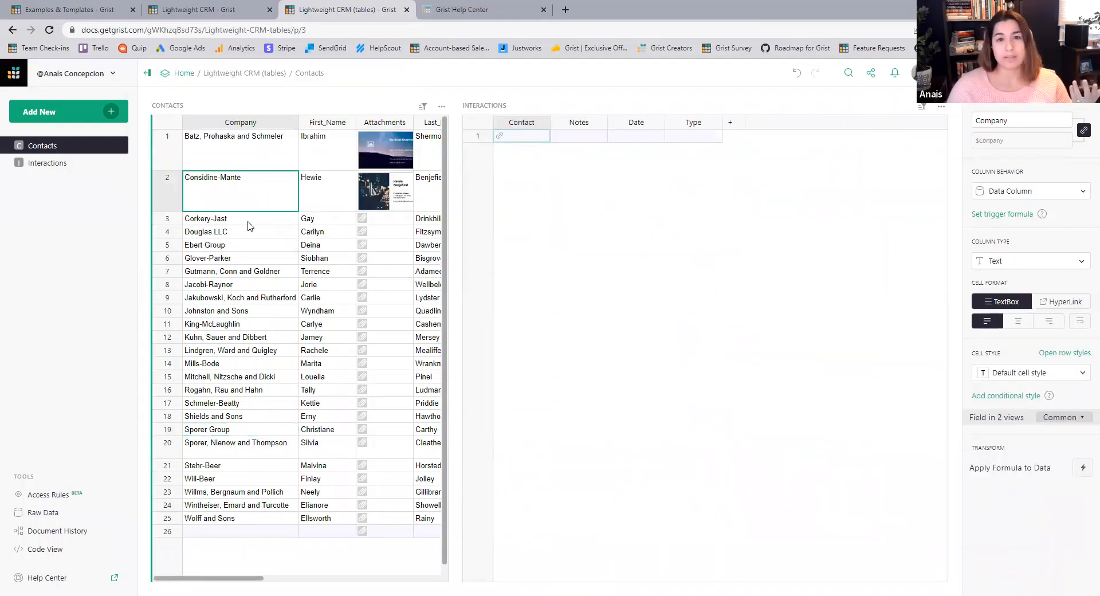
left_click(257, 154)
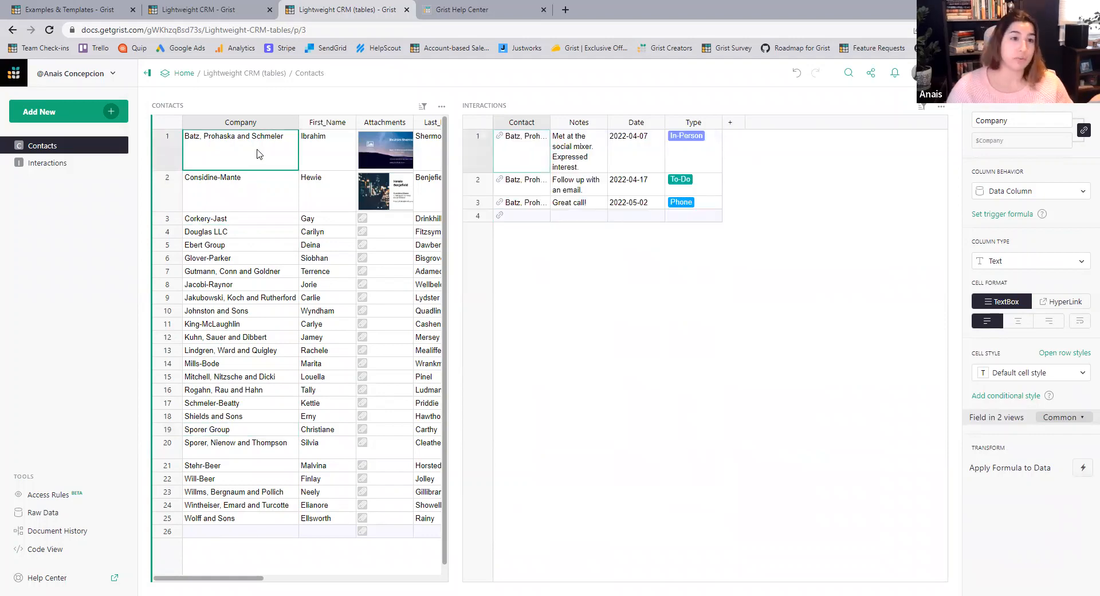
key("Down")
key("Down")
key("Down")
key("Down")
key("Down")
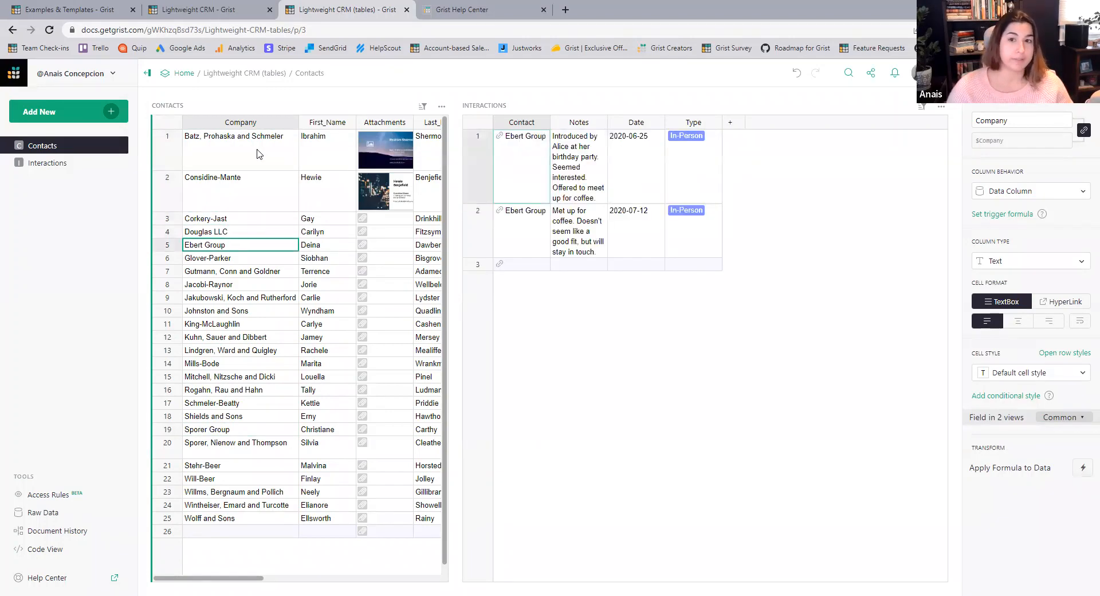
key("Down")
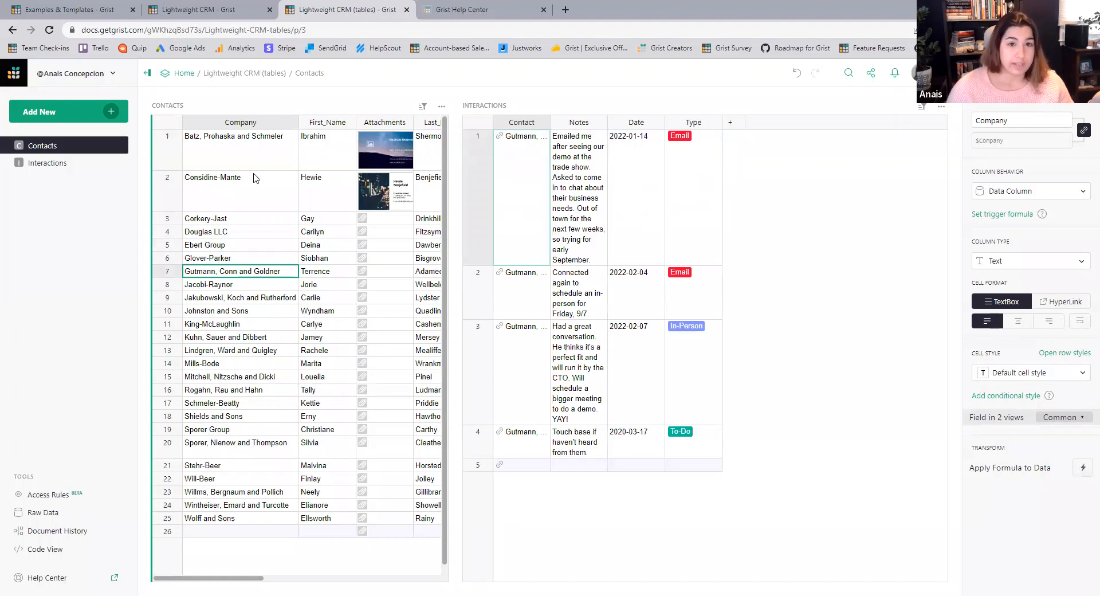
left_click(254, 193)
left_click(262, 229)
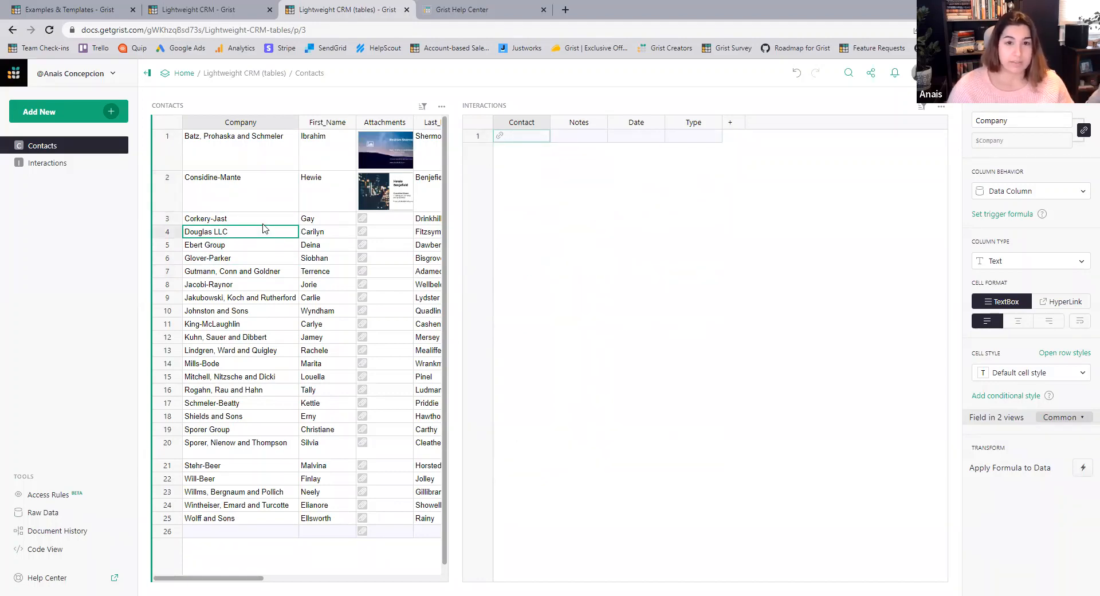
Add an interaction for Corkery-Jast with the note "hjhs" and type Phone, and widen the Contact column of the linked table.
left_click(259, 220)
left_click(580, 138)
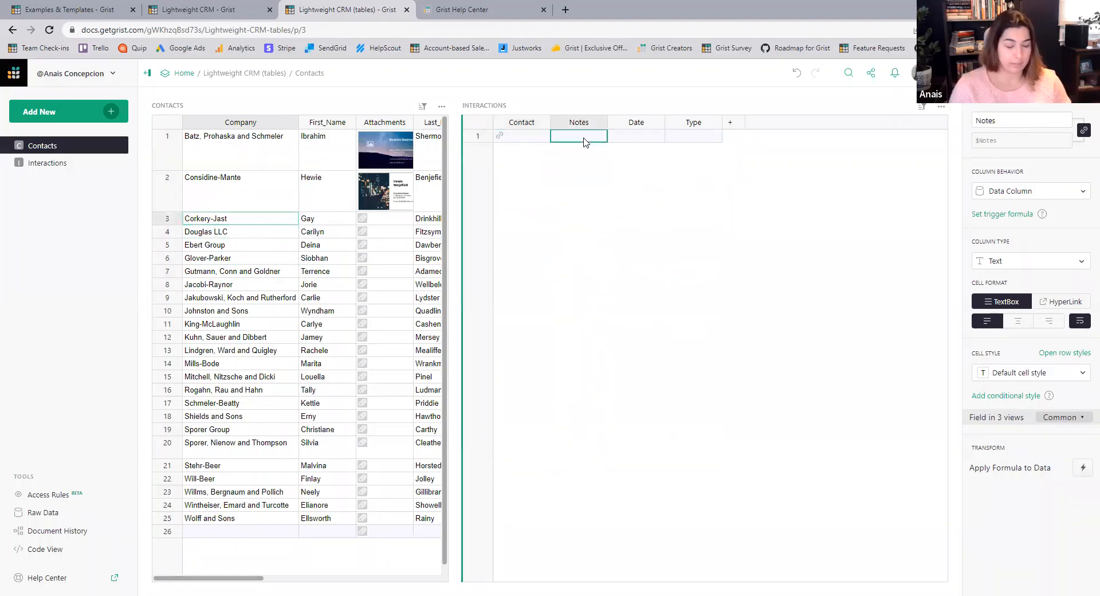
type("hjhs")
key("Return")
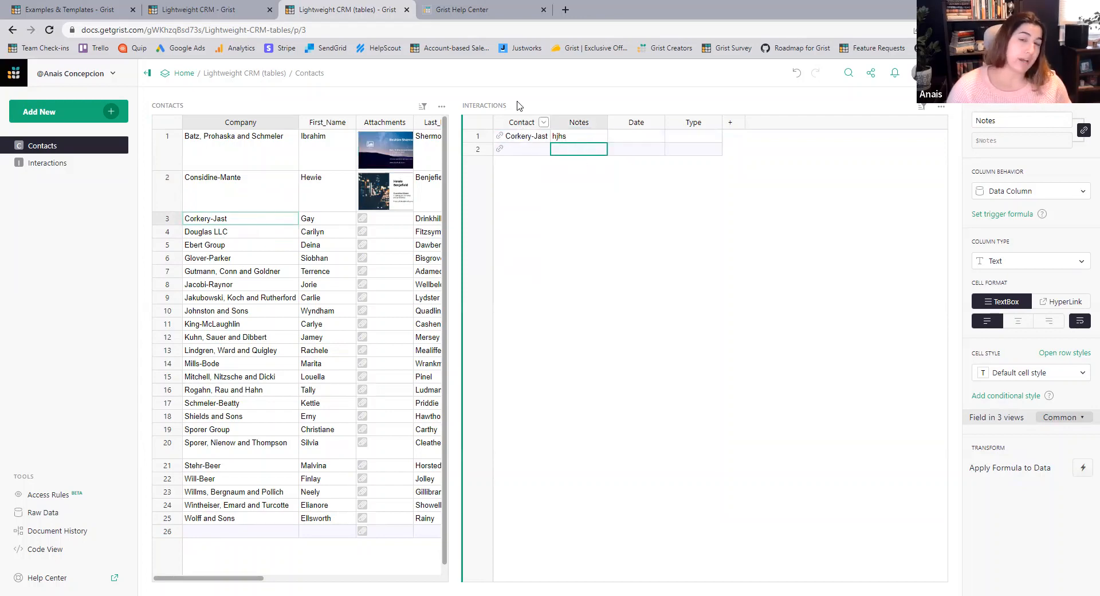
double_click(693, 137)
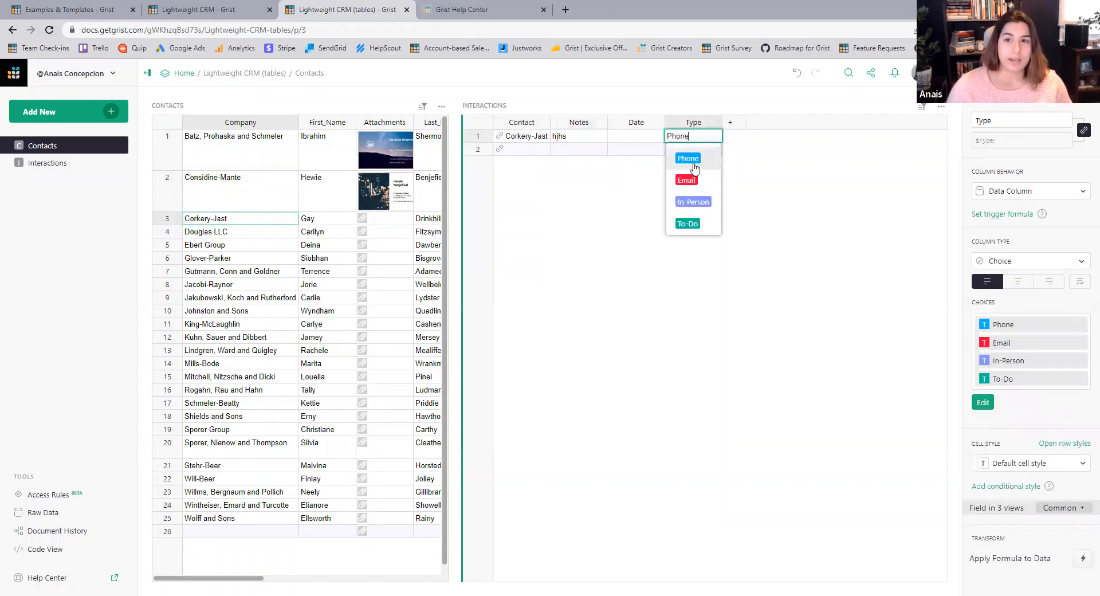
left_click(691, 160)
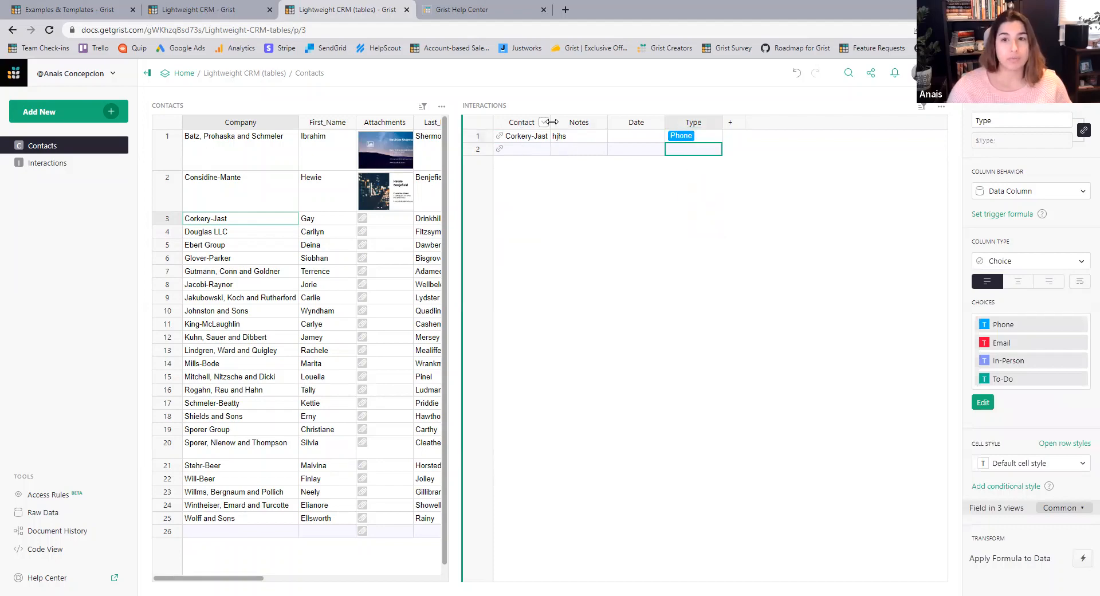
left_click_drag(550, 123, 585, 122)
left_click(611, 139)
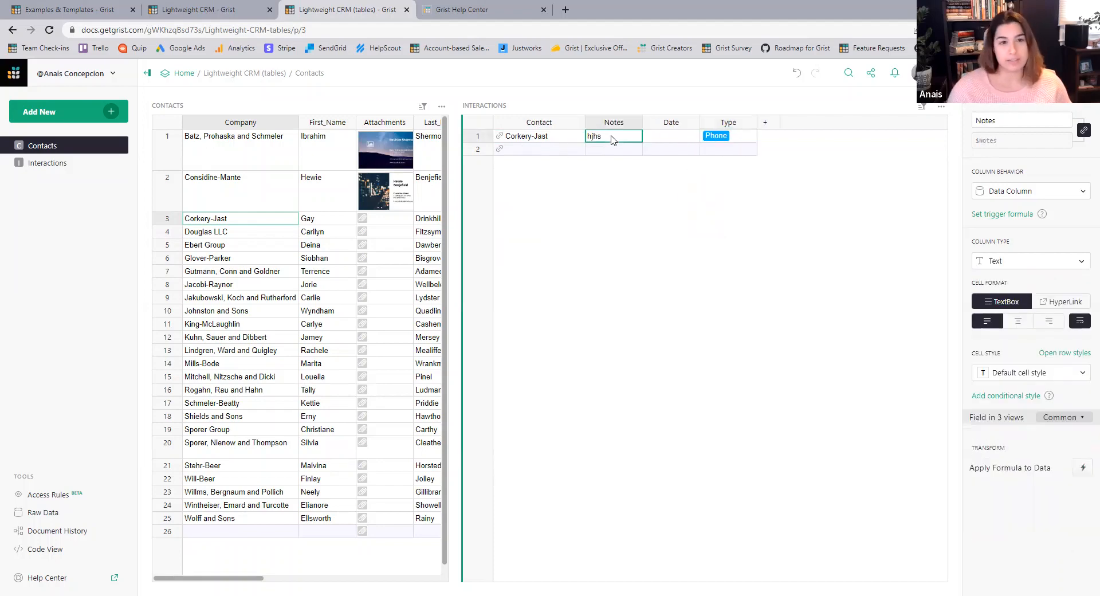
Check the new Corkery-Jast record at the end of the full Interactions table and return to the Contacts page.
left_click(58, 164)
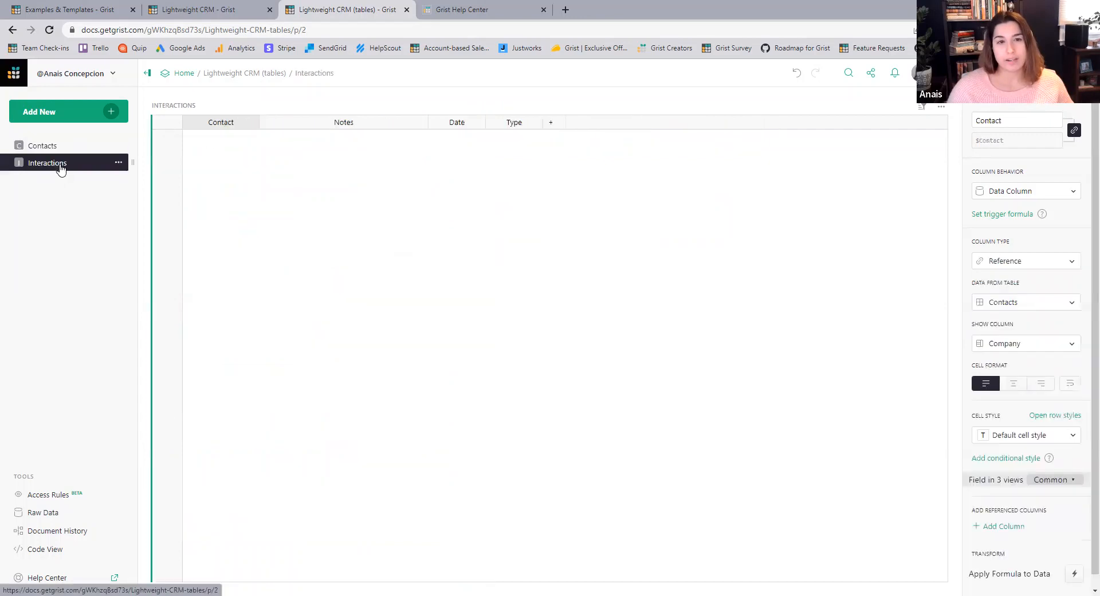
left_click(166, 515)
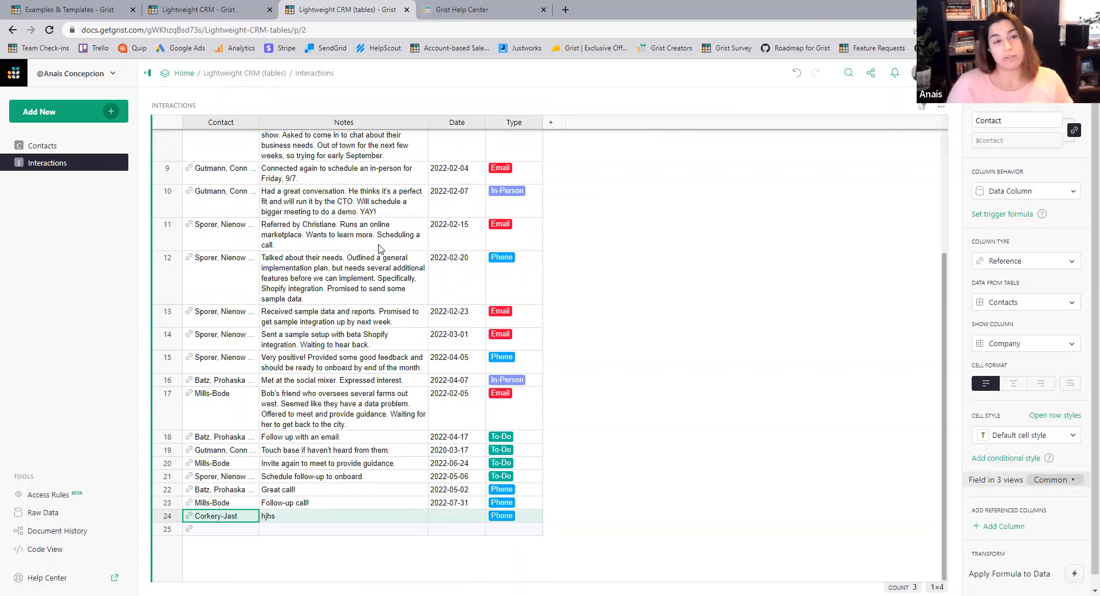
left_click(59, 150)
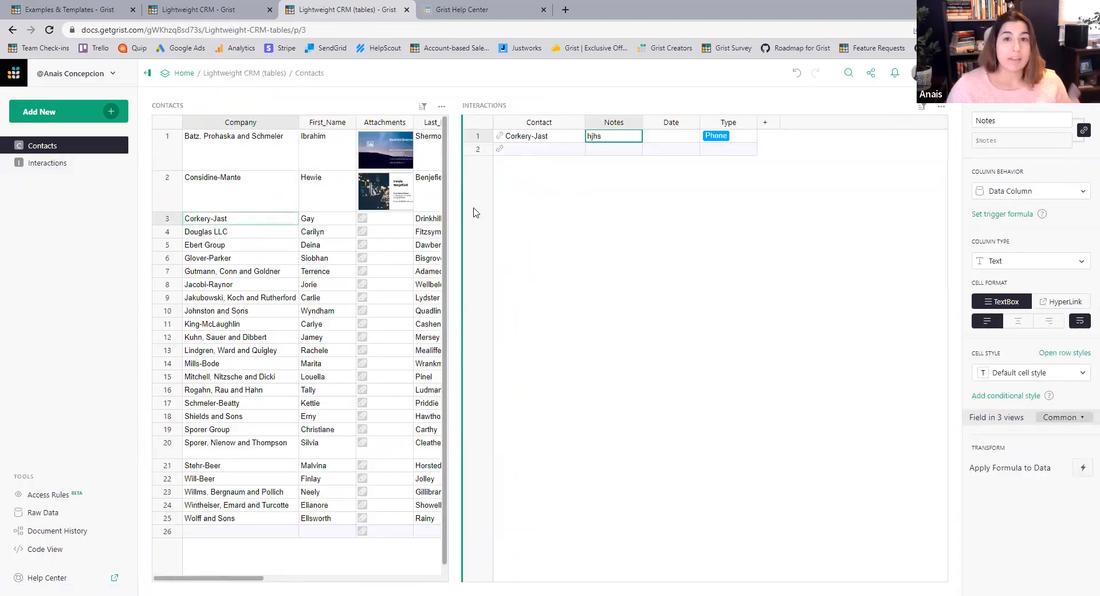
Compare the layout of the Lightweight CRM document, with Gutmann, Conn and Goldner selected, with the Contacts page of the tables document.
left_click(212, 13)
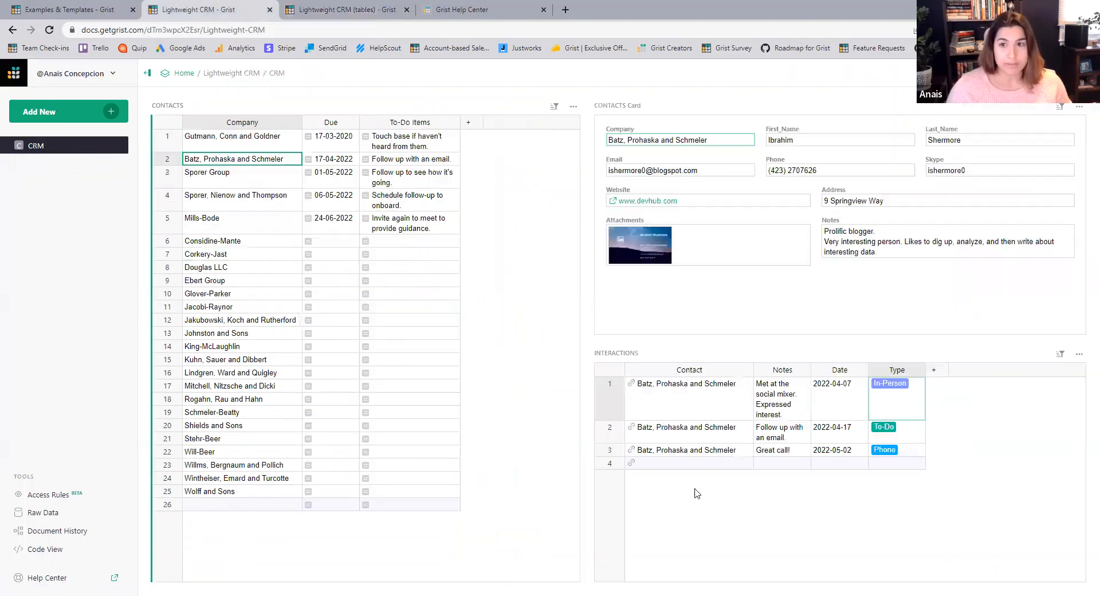
left_click(259, 146)
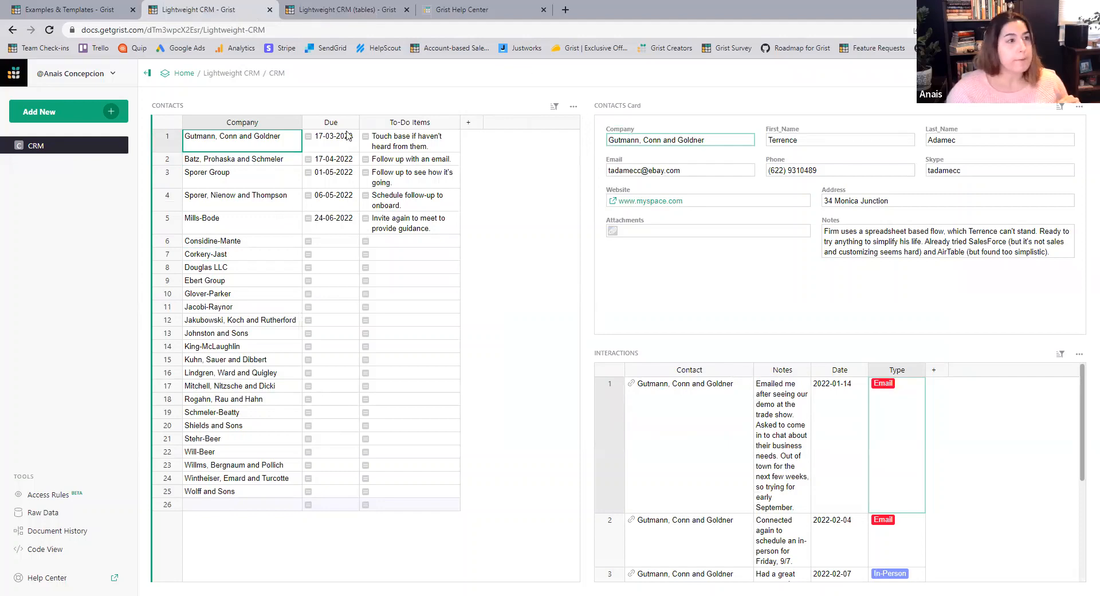
left_click(383, 9)
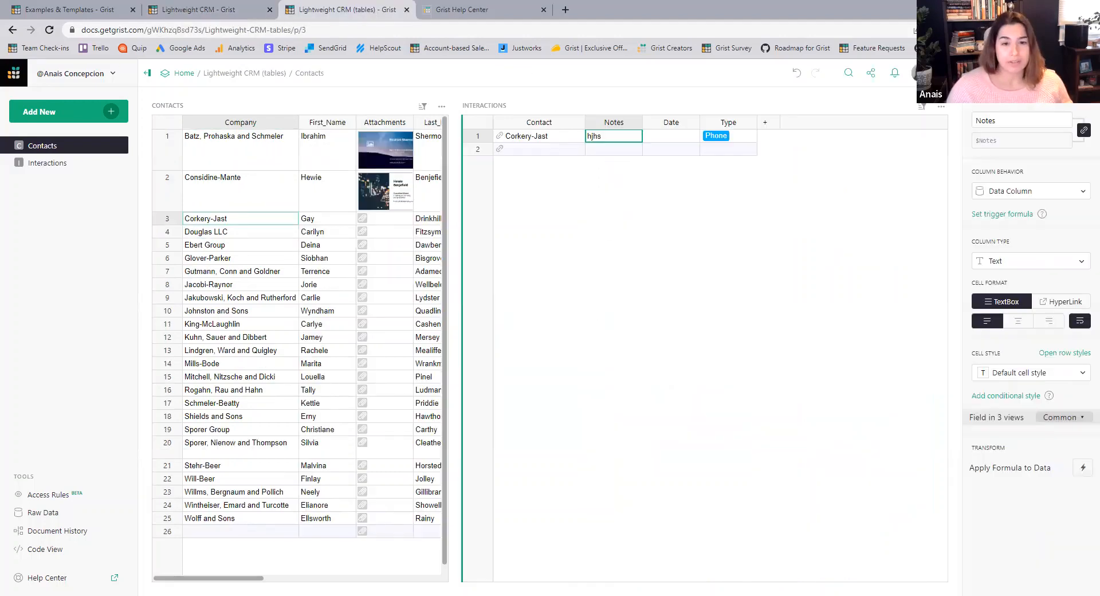
left_click_drag(252, 578, 142, 557)
In the Lightweight CRM document, view the raw data behind the Contacts table and behind the Contacts card.
left_click(196, 7)
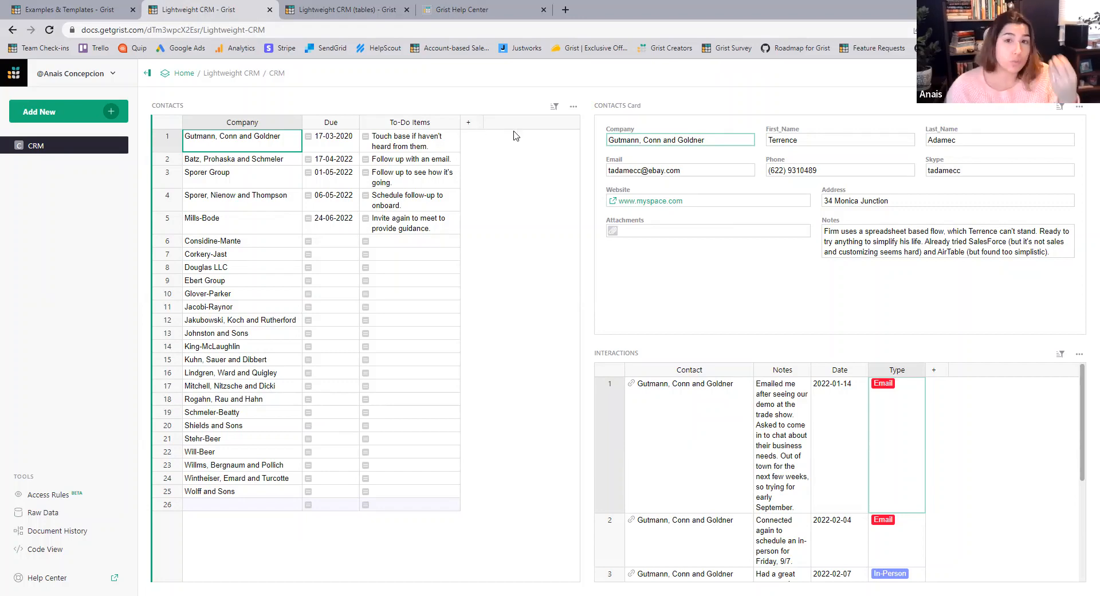
left_click(573, 108)
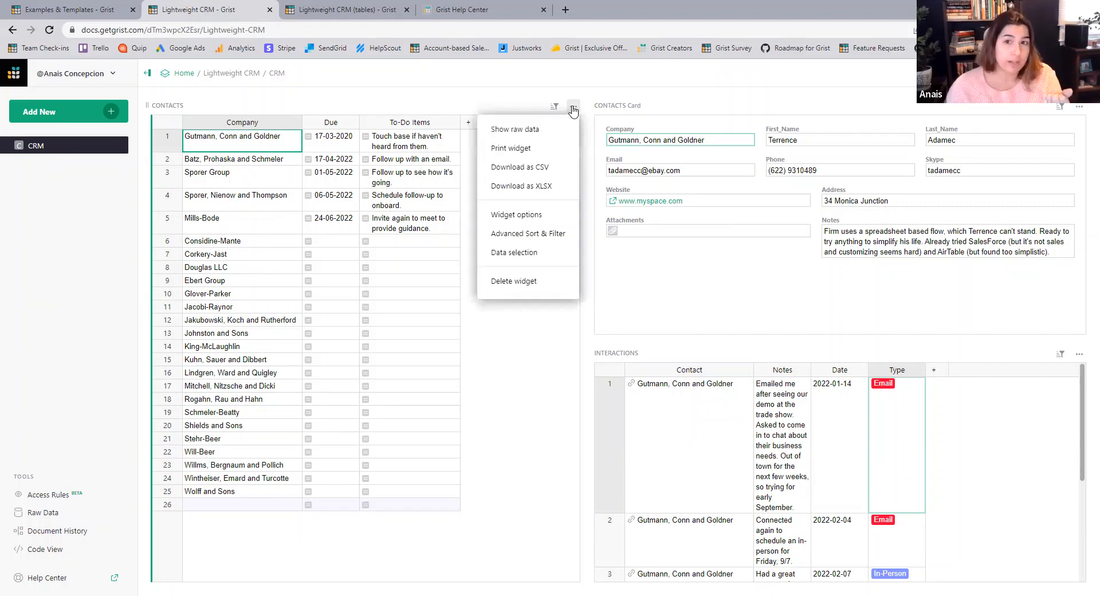
left_click(541, 130)
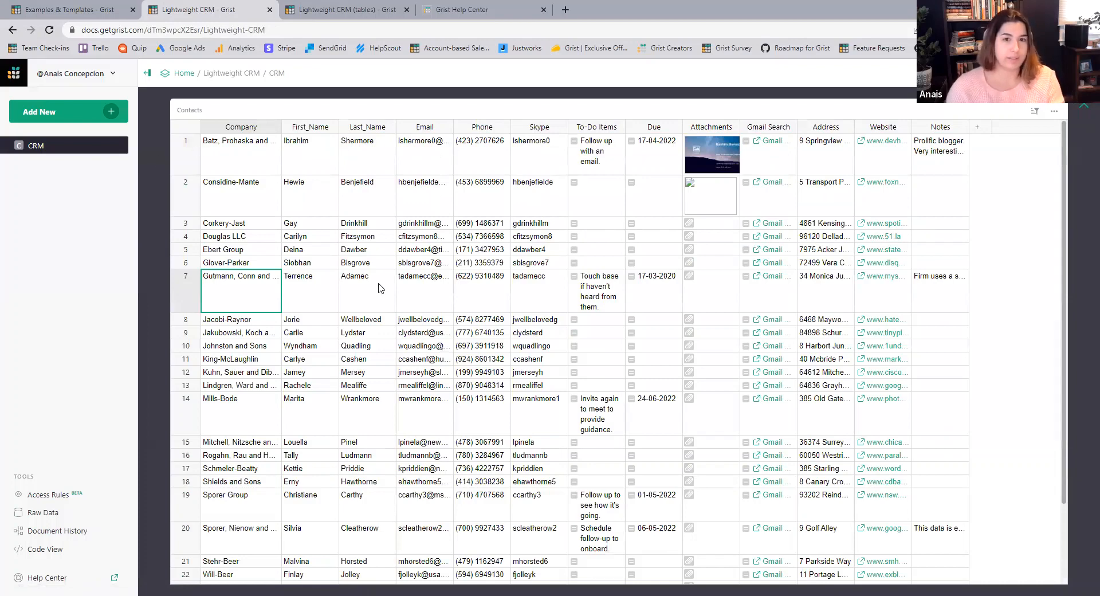
left_click(1084, 109)
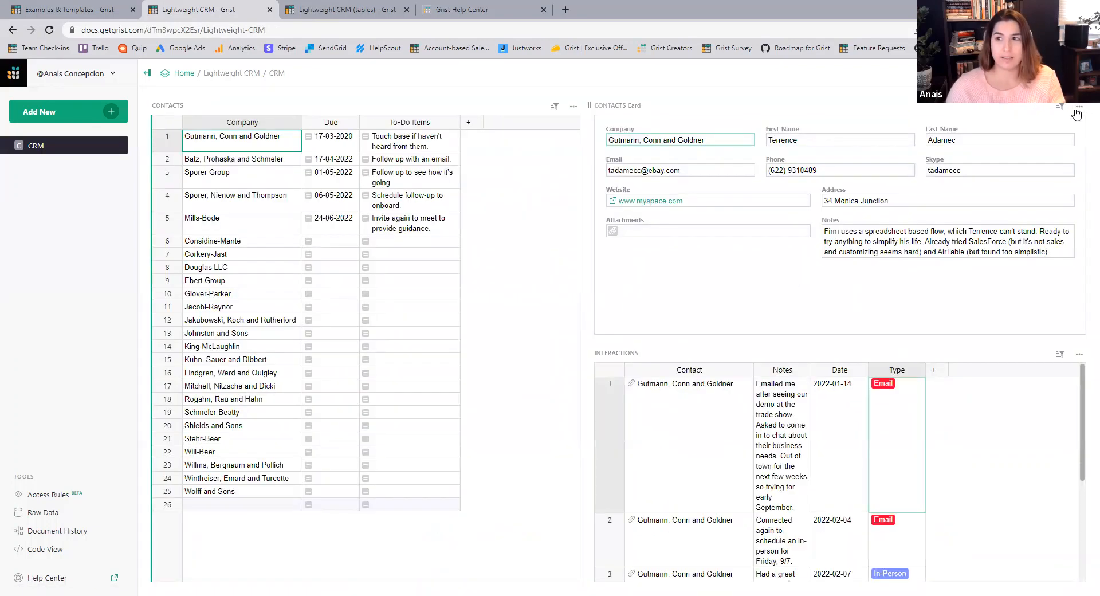
left_click(1082, 110)
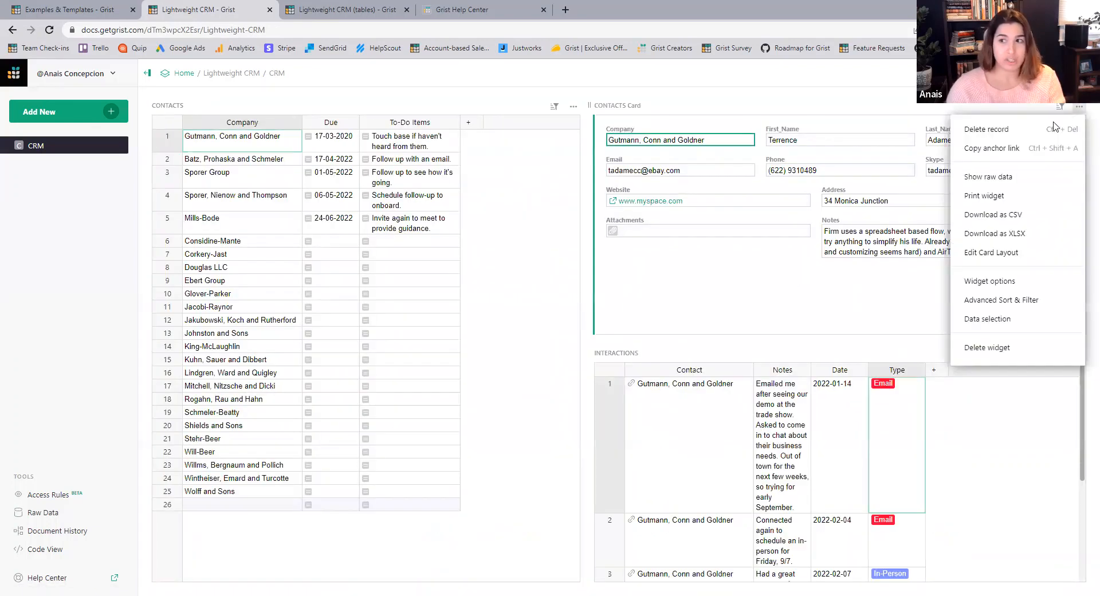
left_click(1024, 177)
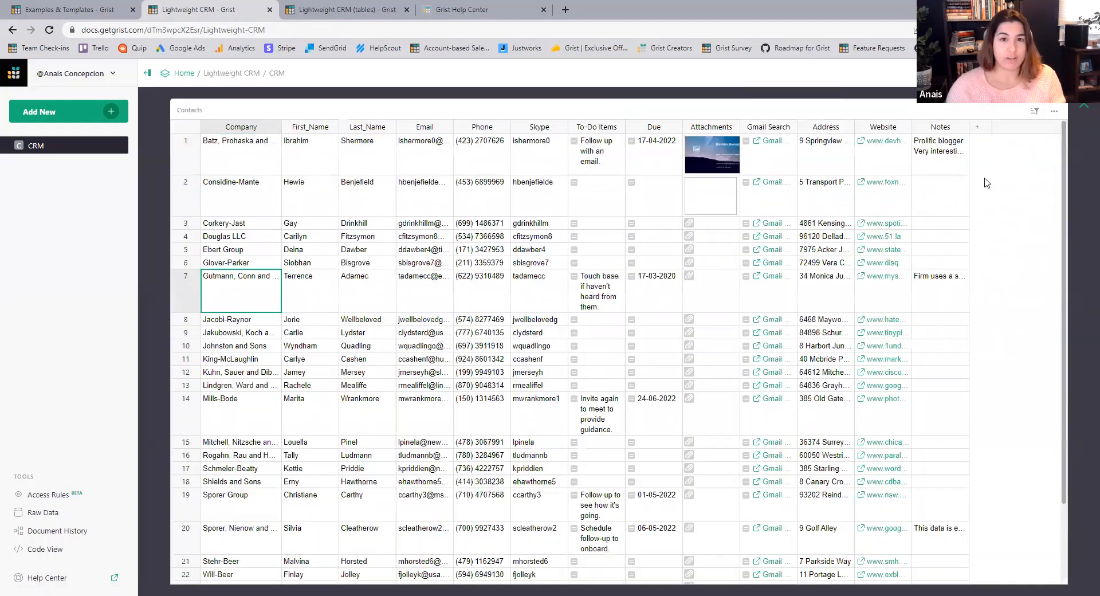
Close the raw data, select Sporer Group in the Lightweight CRM example, and return to the Lightweight CRM (tables) document.
left_click(1084, 105)
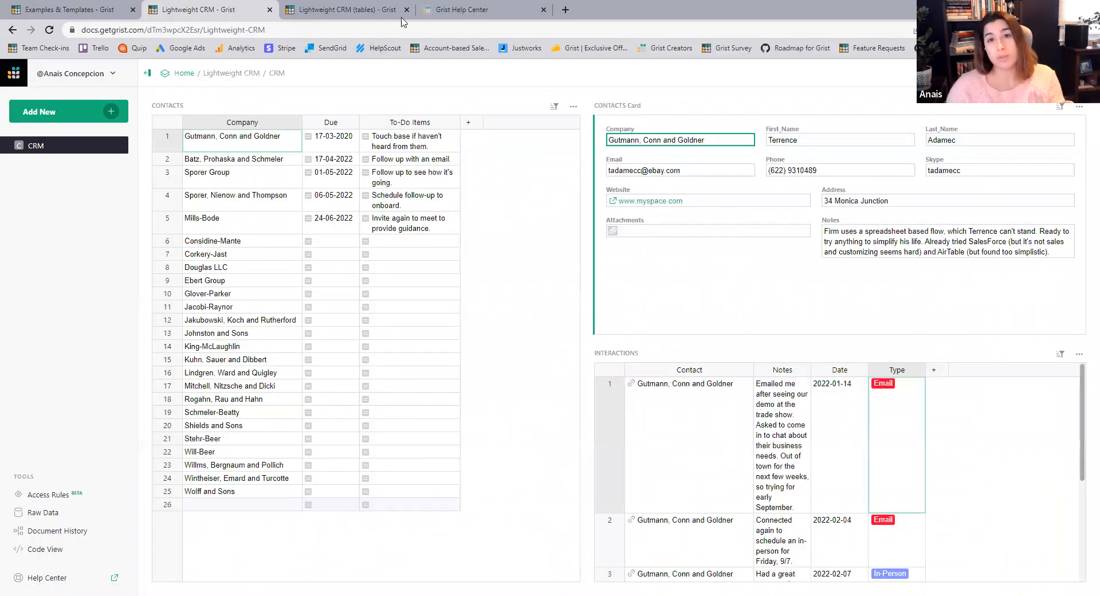
left_click(213, 171)
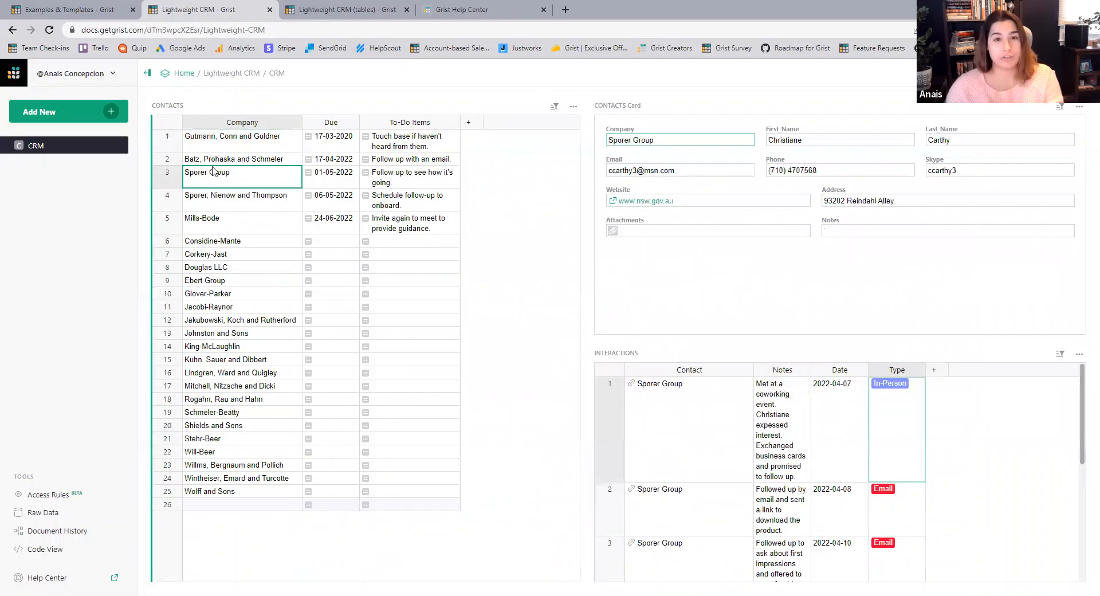
left_click(355, 10)
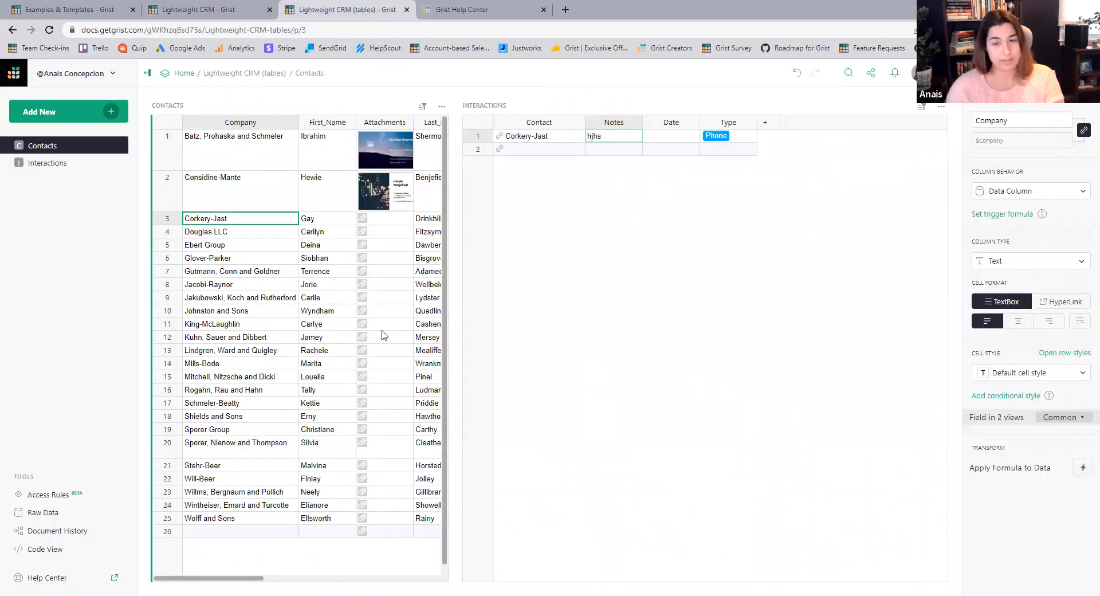
Add a Card widget for the Contacts table to the page, with its record selected by the CONTACTS widget.
left_click(107, 113)
left_click(69, 157)
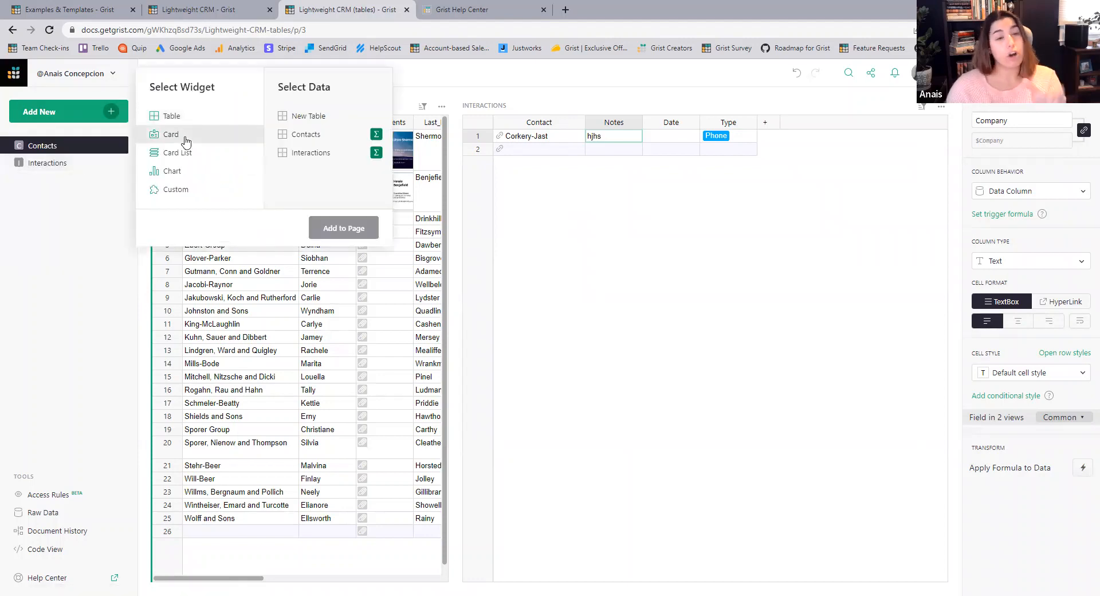
left_click(309, 136)
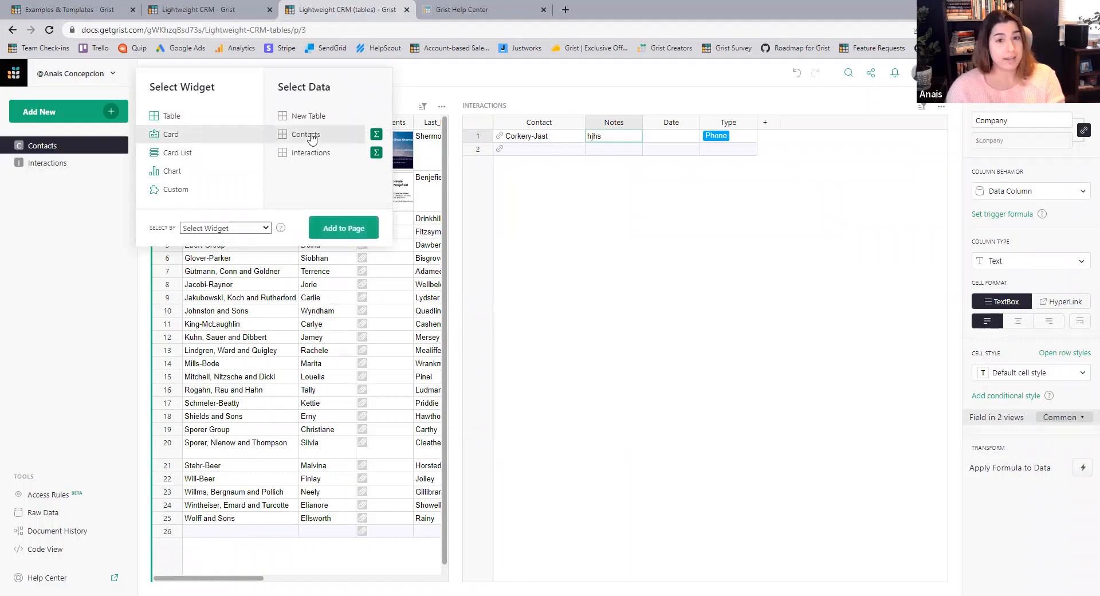
left_click(265, 229)
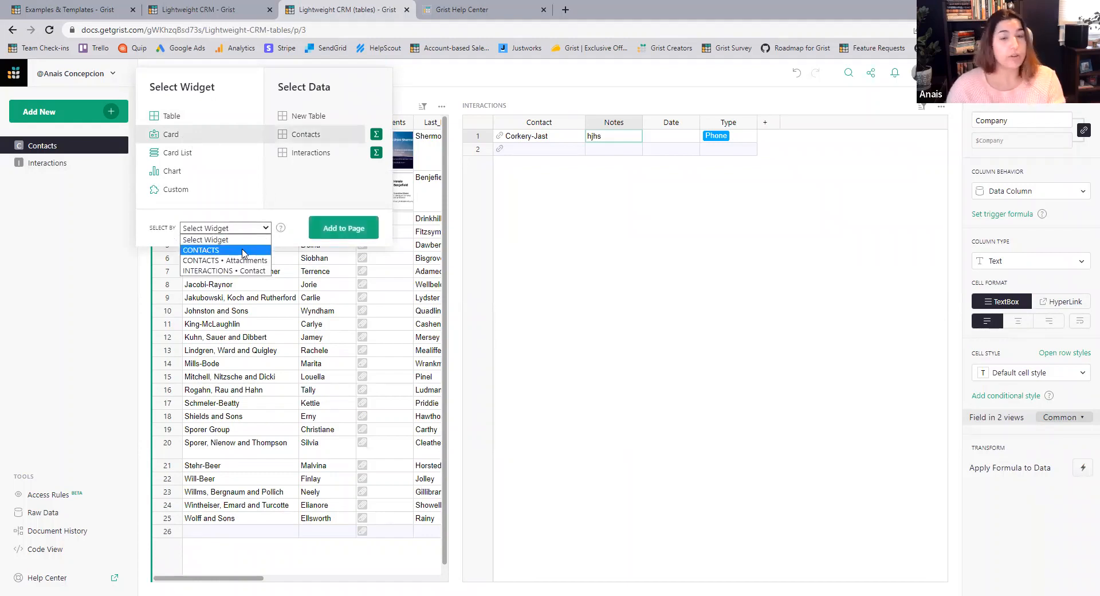
left_click(243, 251)
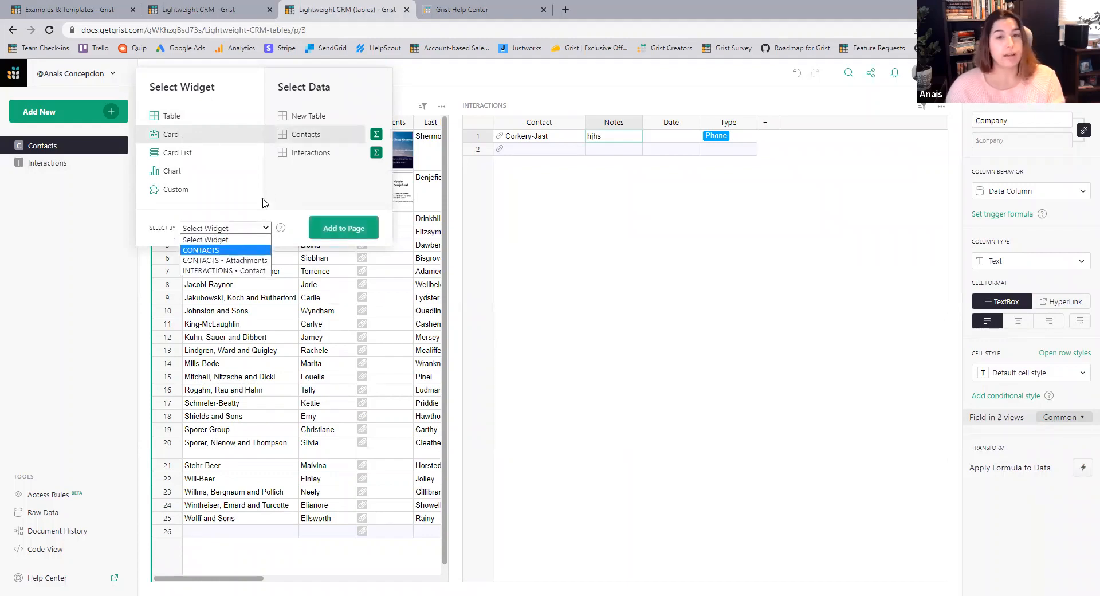
left_click(342, 232)
Check the card's link to the Contacts table by selecting Considine-Mante, Batz, Prohaska and Schmeler, and Corkery-Jast.
left_click(245, 194)
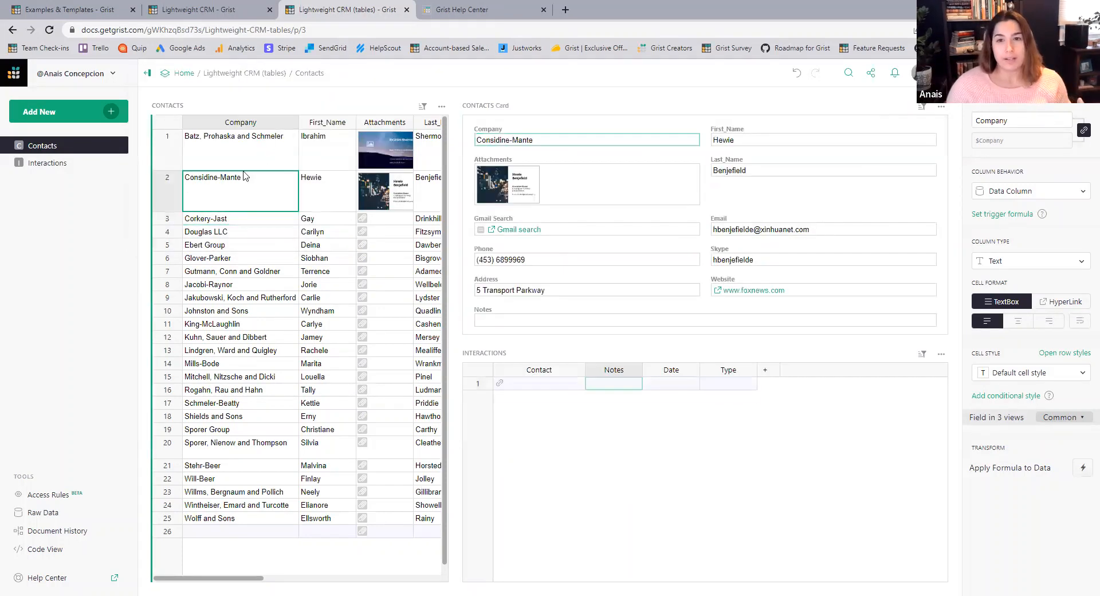
left_click(245, 155)
left_click(241, 221)
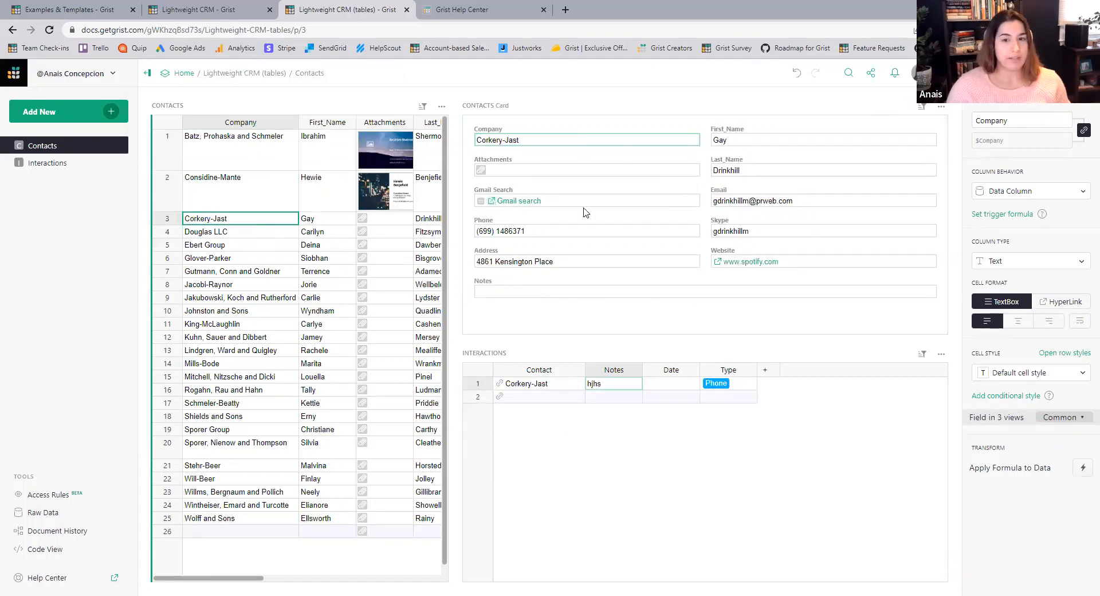
Widen the Contacts table and make the Contacts card taller, with the Interactions widget placed beneath the card.
left_click_drag(459, 298, 486, 298)
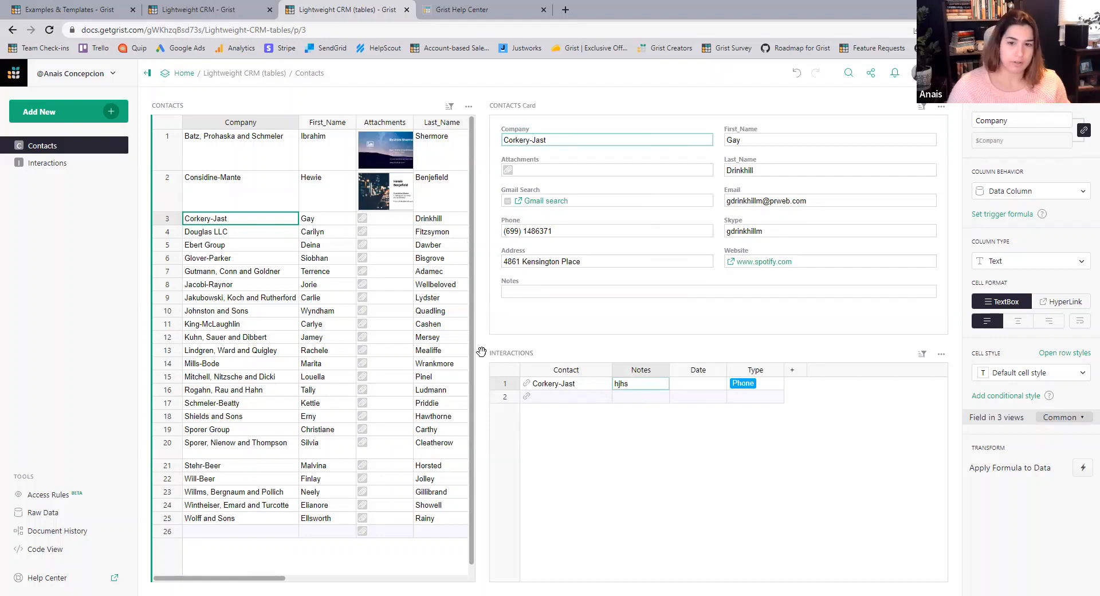
left_click_drag(481, 351, 324, 462)
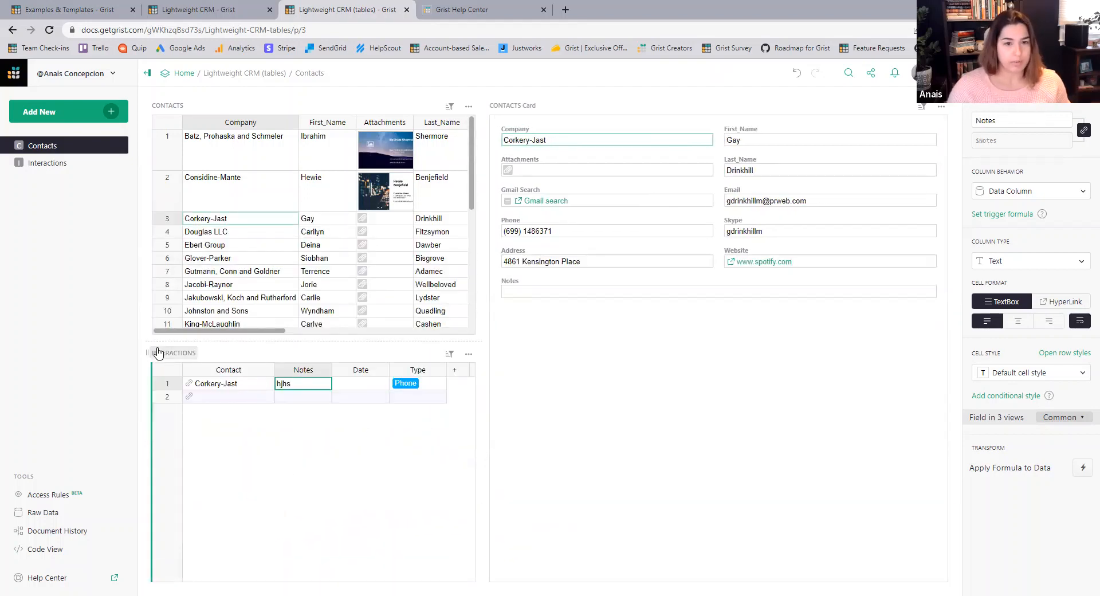
left_click_drag(148, 343, 727, 461)
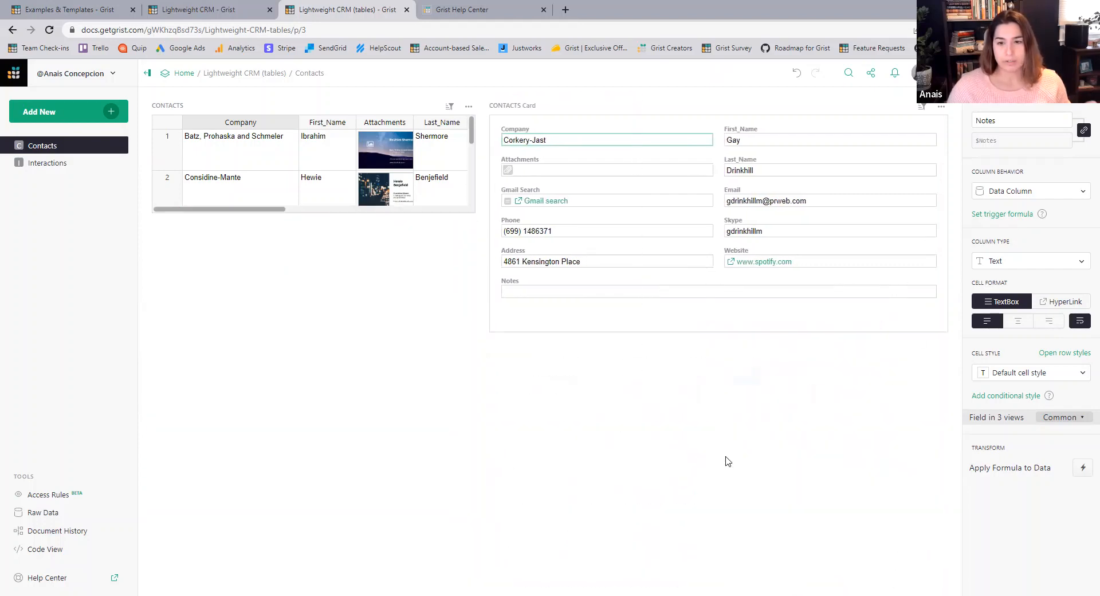
left_click_drag(577, 343, 575, 363)
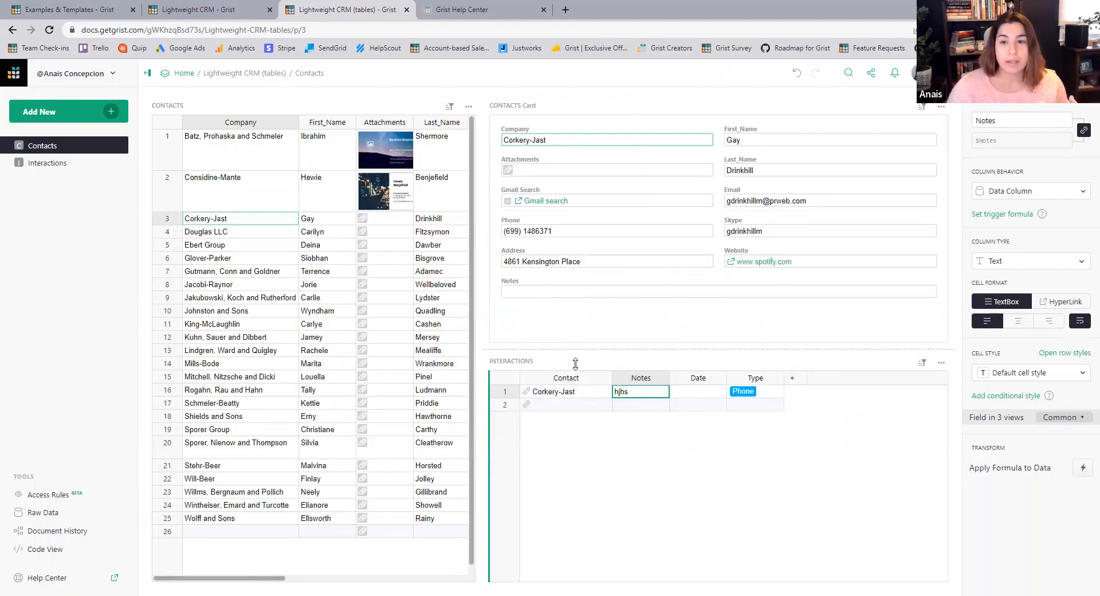
Edit the Contacts card layout to place First_Name and Last_Name side by side beneath Company, remove the Notes field, and save the layout.
left_click(811, 138)
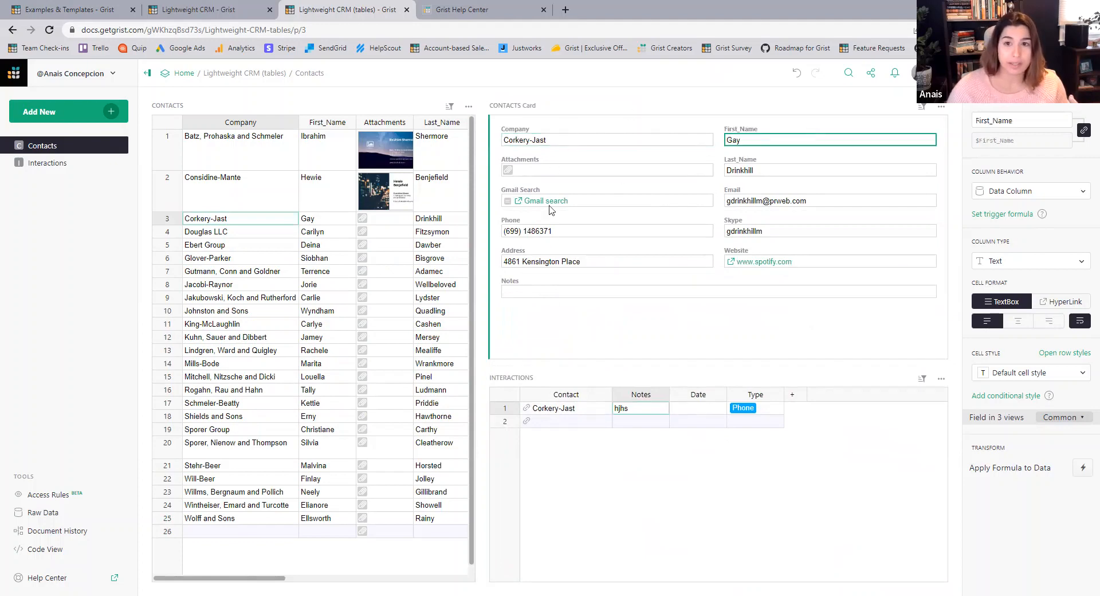
left_click(941, 108)
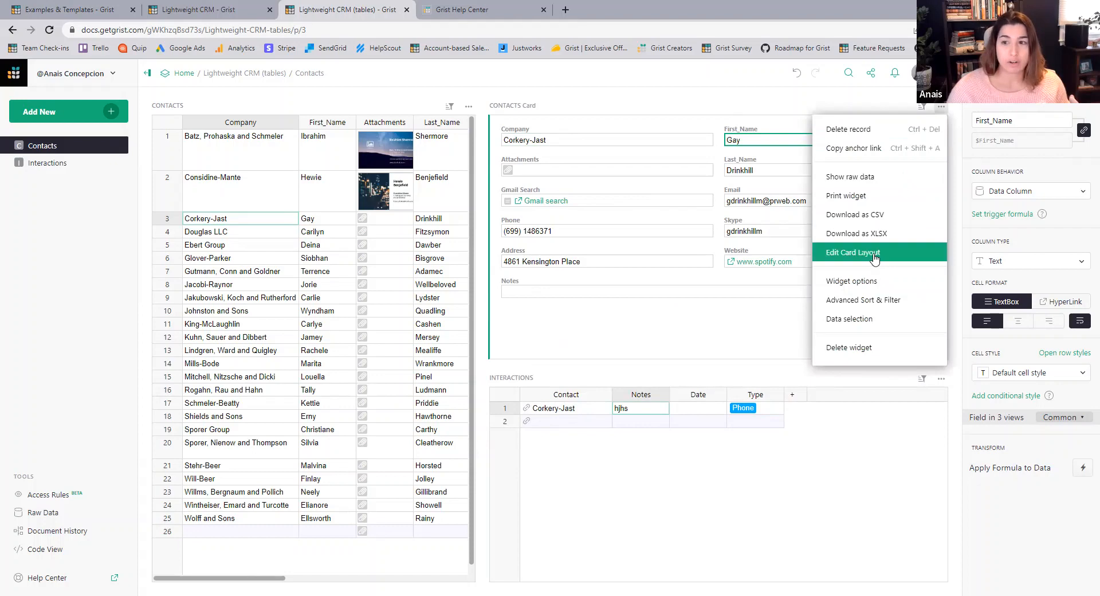
left_click(729, 311)
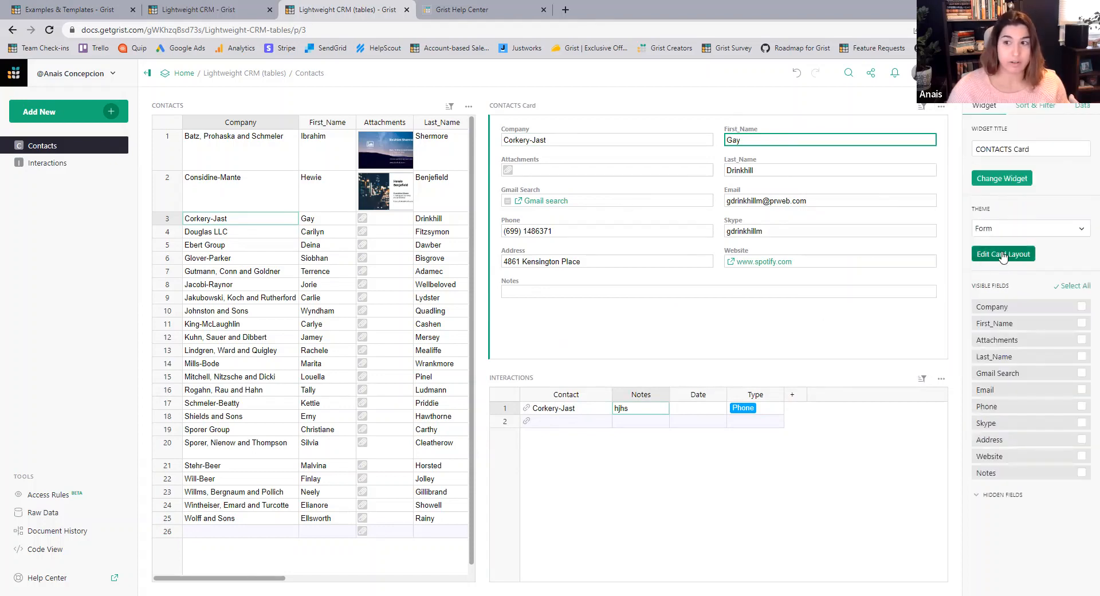
left_click(1001, 255)
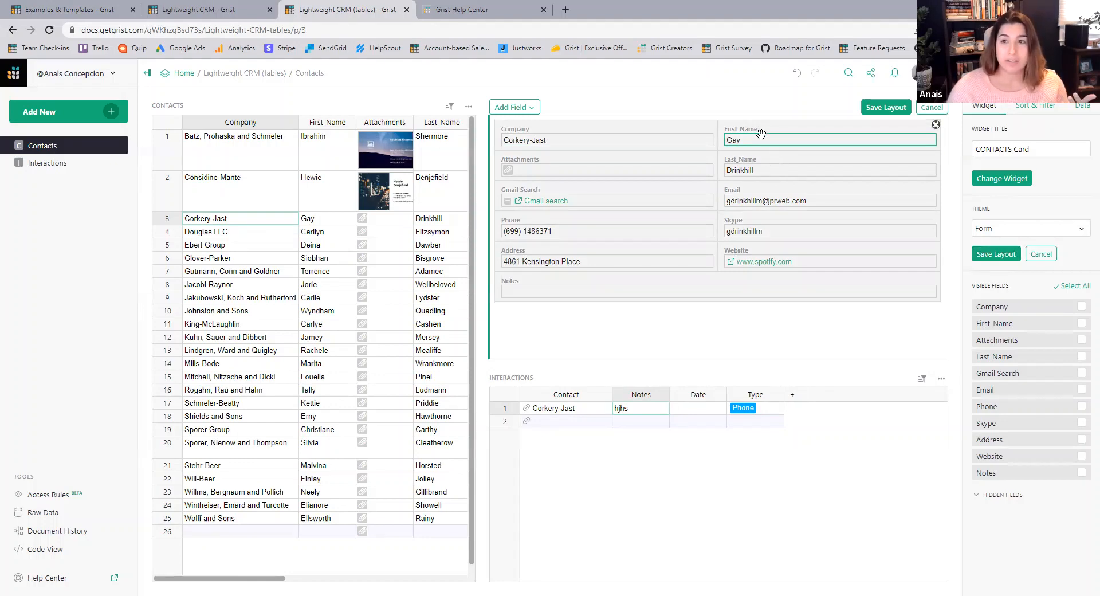
left_click_drag(761, 135, 695, 153)
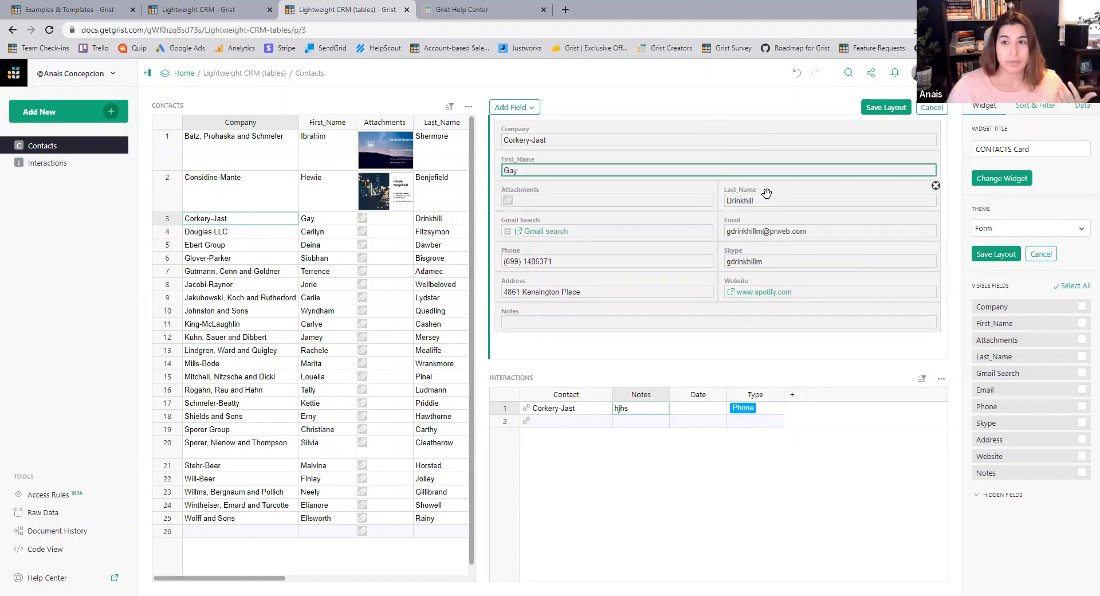
left_click_drag(836, 159, 923, 169)
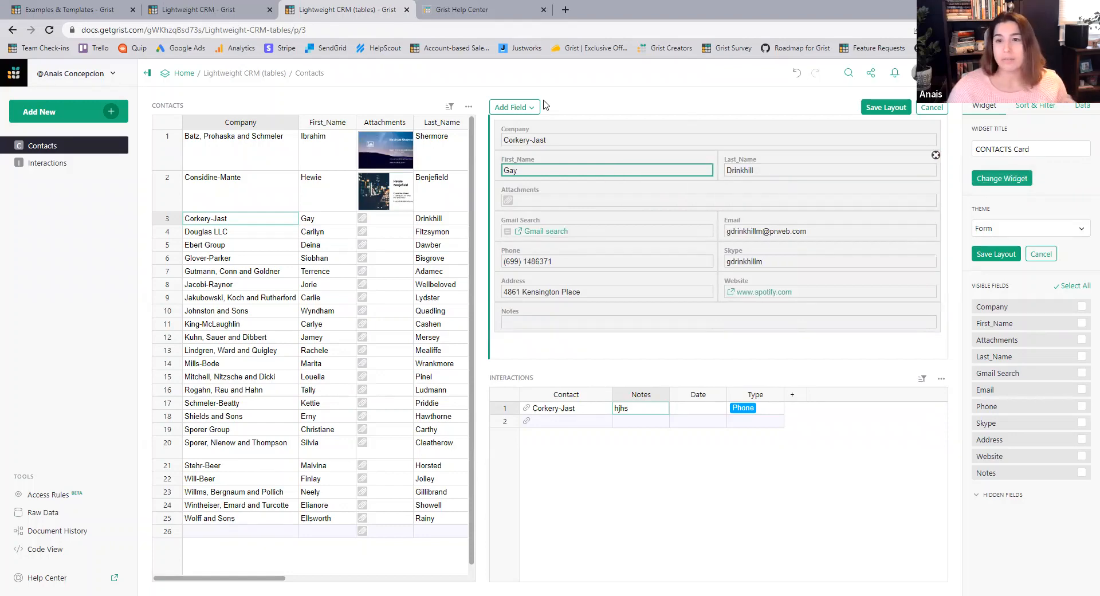
left_click(934, 307)
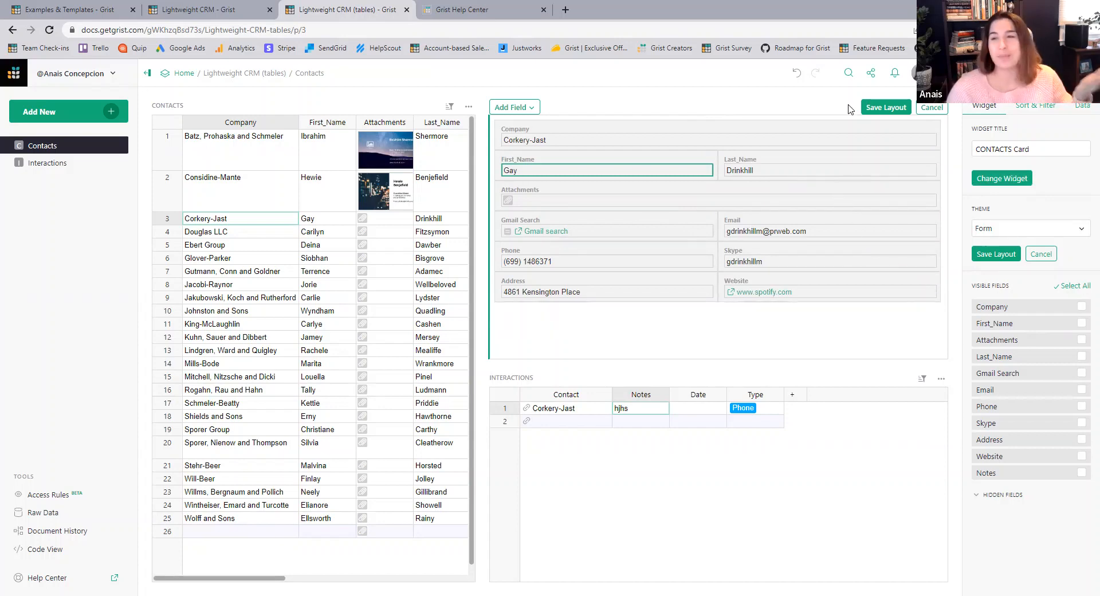
left_click(887, 109)
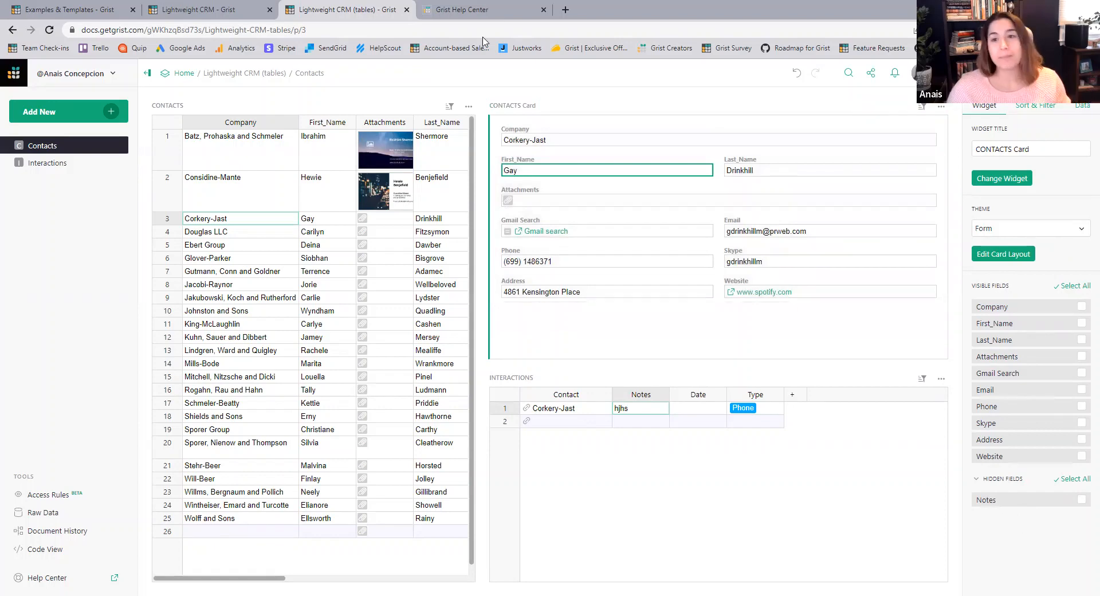
Hide the Email, Phone and Skype columns in the Contacts table.
left_click(263, 284)
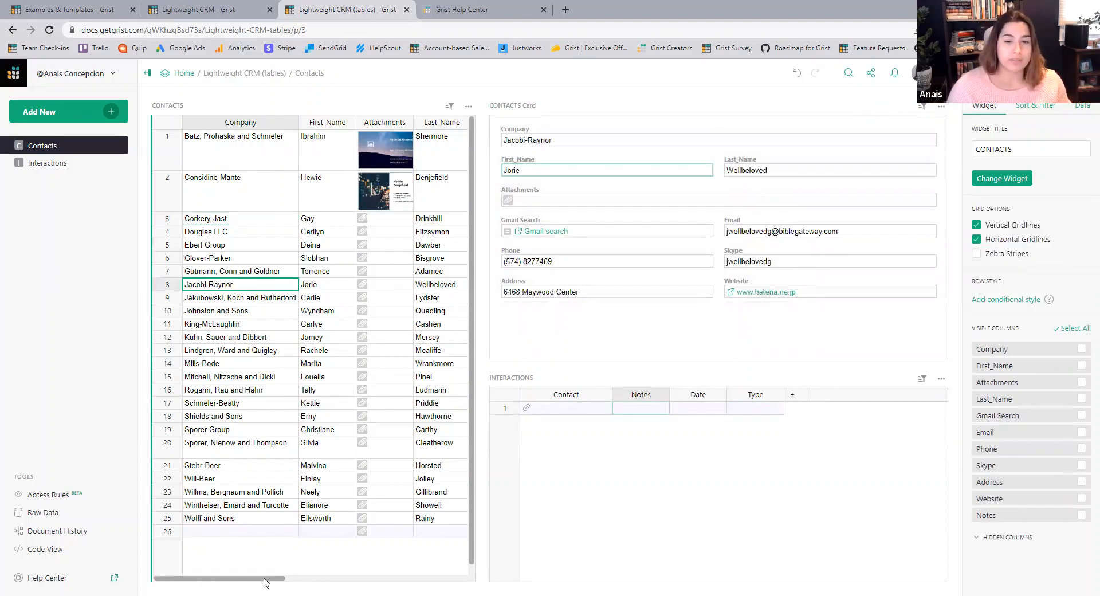
left_click_drag(264, 578, 461, 504)
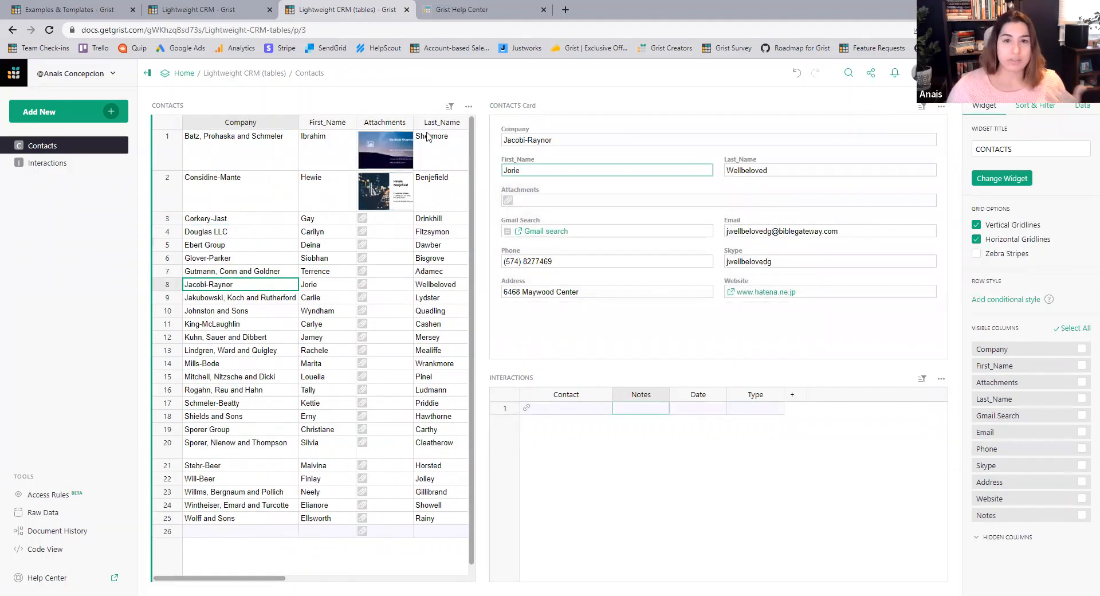
left_click_drag(295, 578, 368, 578)
scroll(398, 296, "right", 3)
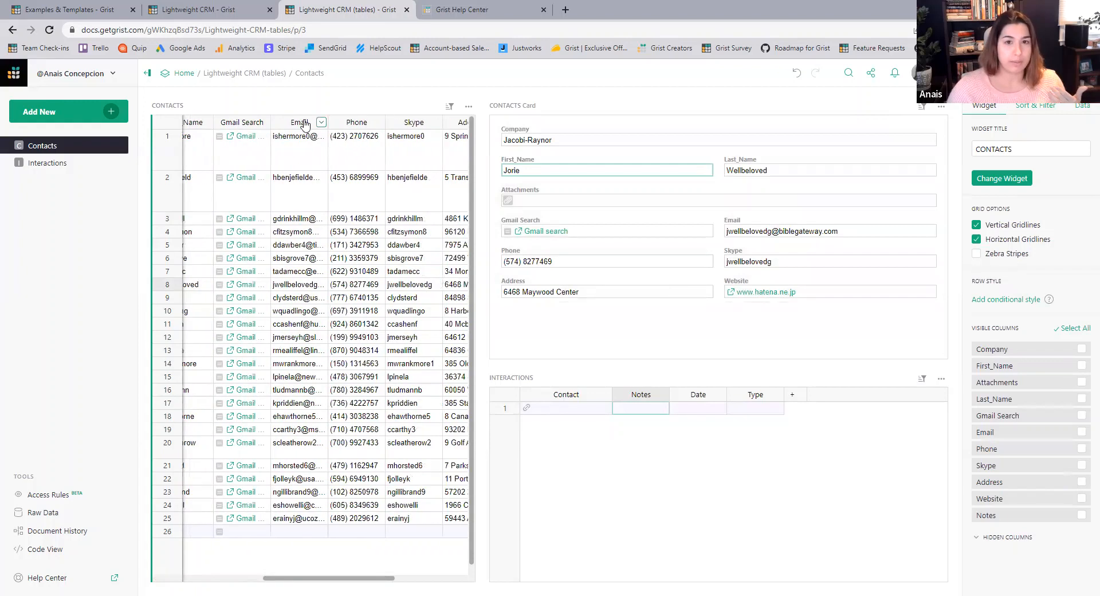
left_click_drag(299, 122, 405, 124)
right_click(405, 125)
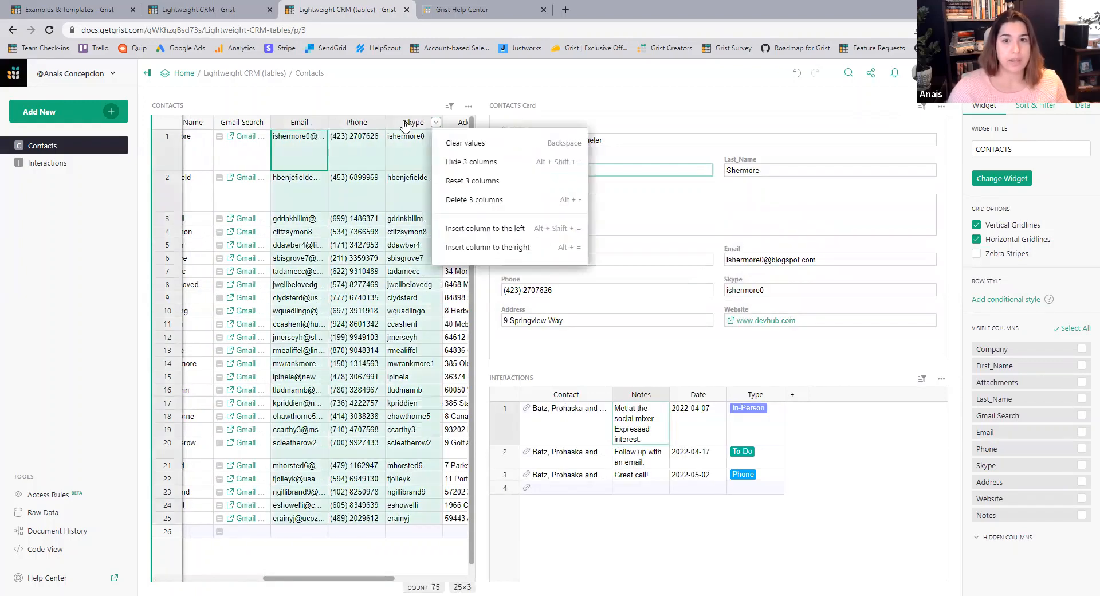
left_click(471, 162)
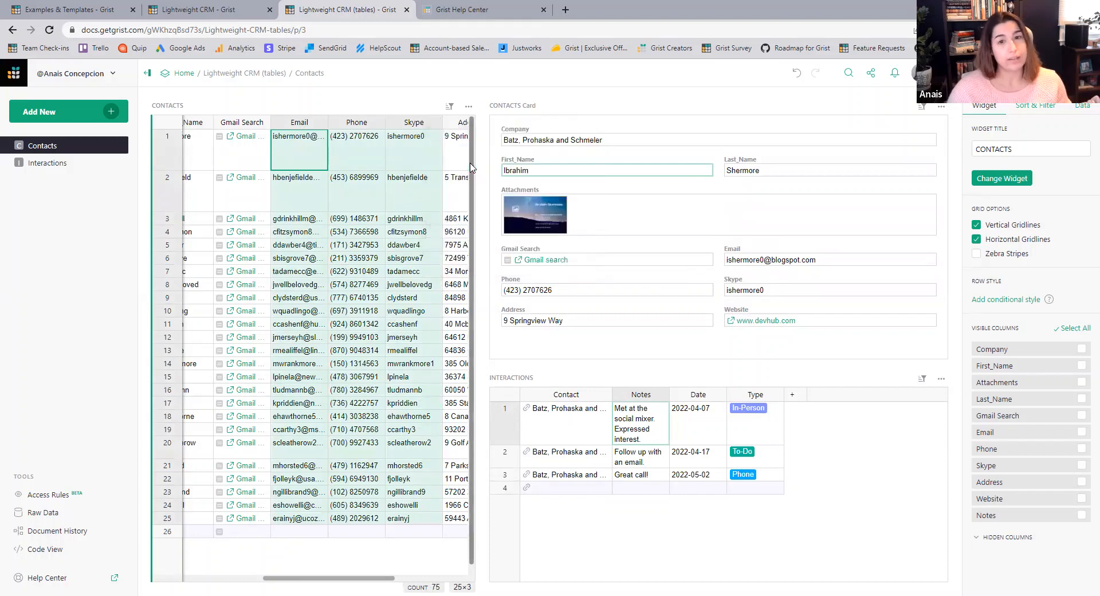
Hide all remaining Contacts table columns except Company, First_Name and Attachments in one batch.
left_click(1075, 329)
left_click(1071, 349)
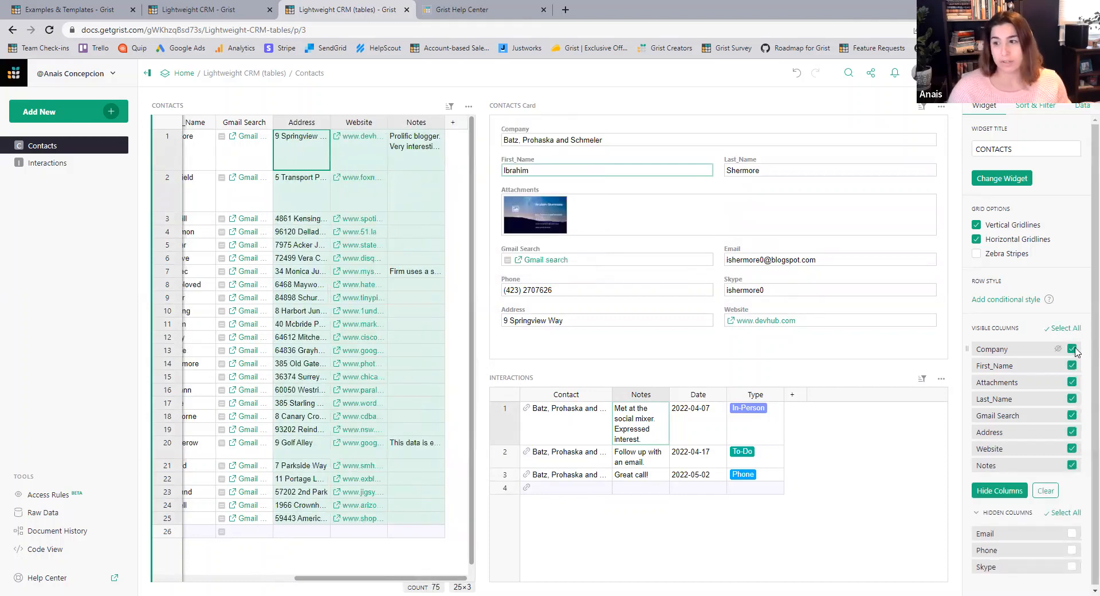
left_click(1071, 365)
left_click(1072, 382)
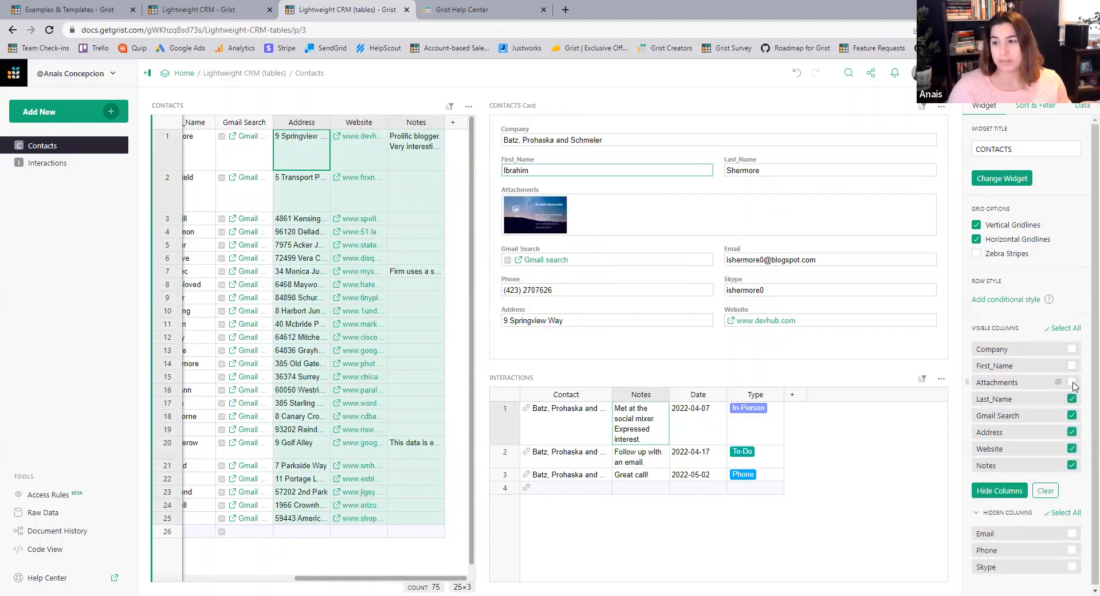
left_click(998, 491)
mouse_move(968, 365)
left_mouse_down()
mouse_move(969, 346)
mouse_move(967, 370)
left_mouse_up()
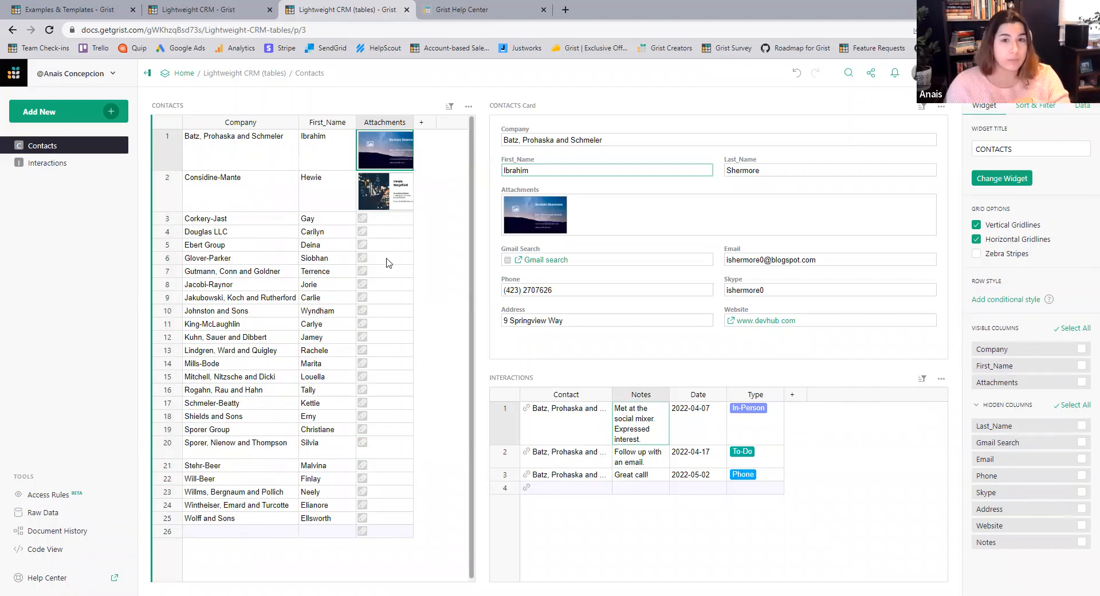
Revisit the Lightweight CRM example and view the Help Center tutorials on creating a custom CRM and on analyzing and visualizing data.
left_click(205, 8)
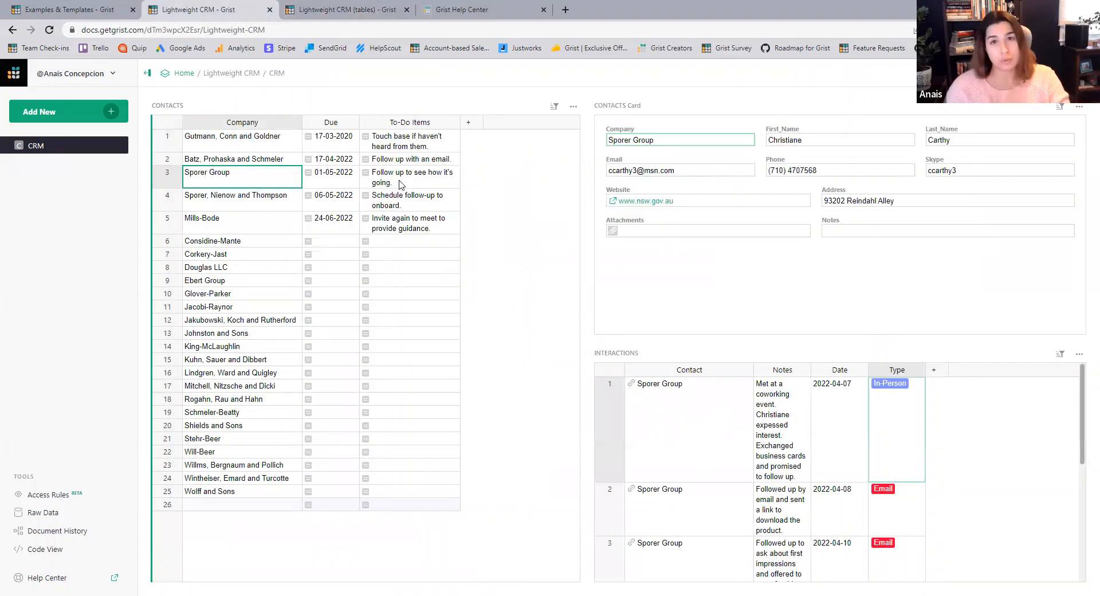
left_click(461, 10)
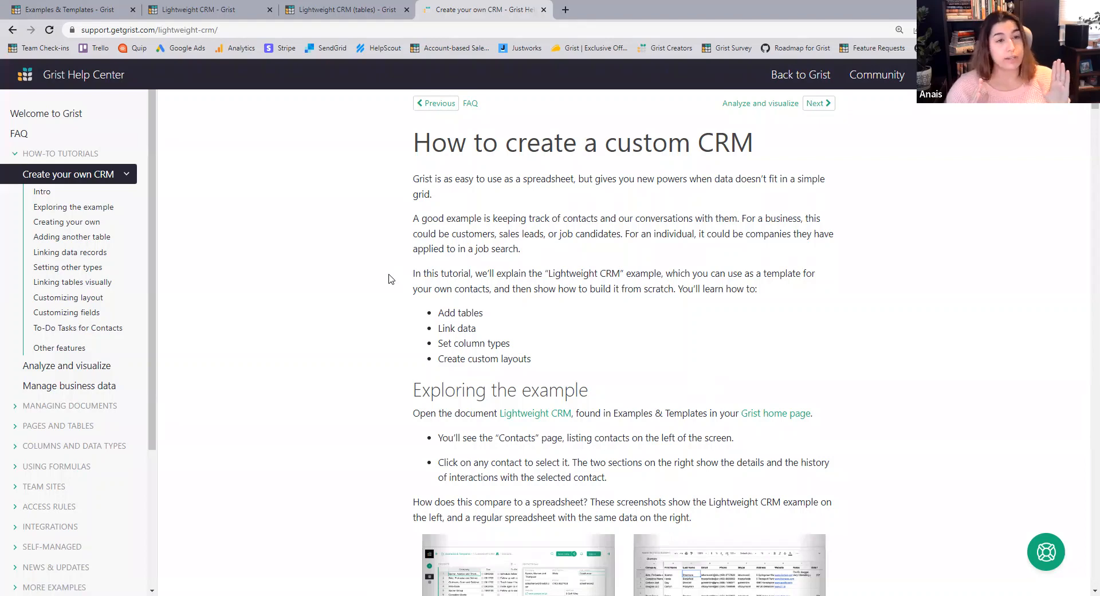
left_click(76, 369)
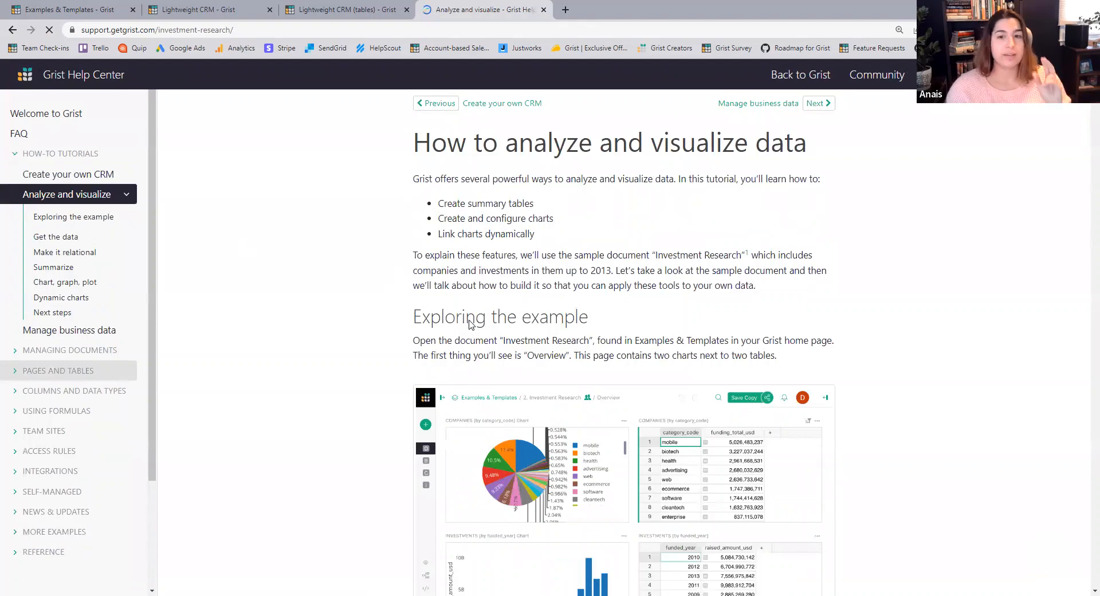
Open templates.getgrist.com in a new browser tab and view the Investment Research template.
left_click(567, 11)
type("templates.getgrist.com")
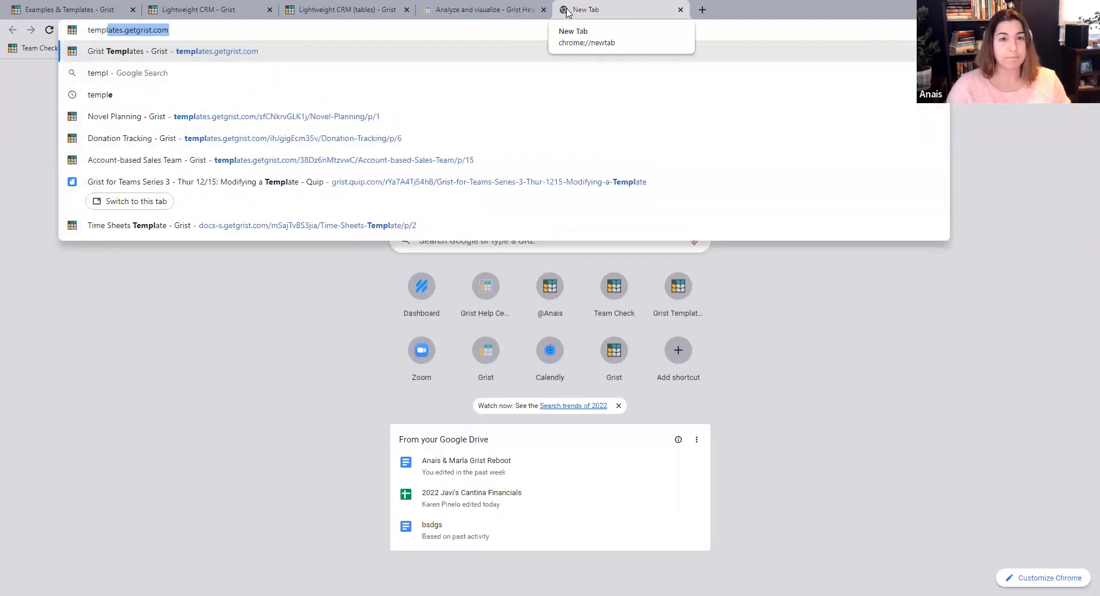
key("Return")
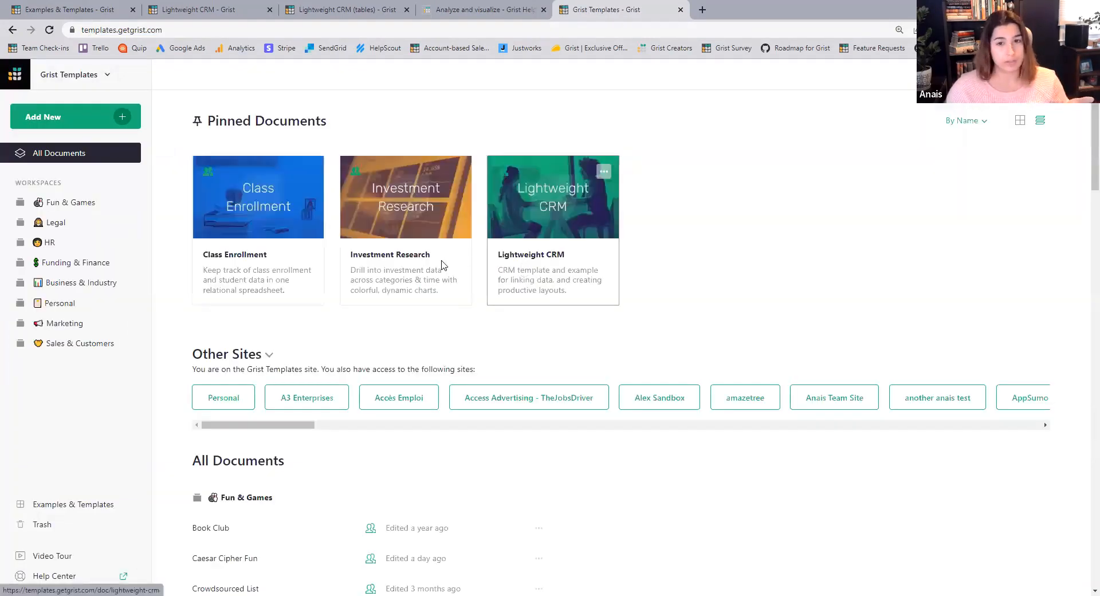
left_click(443, 264)
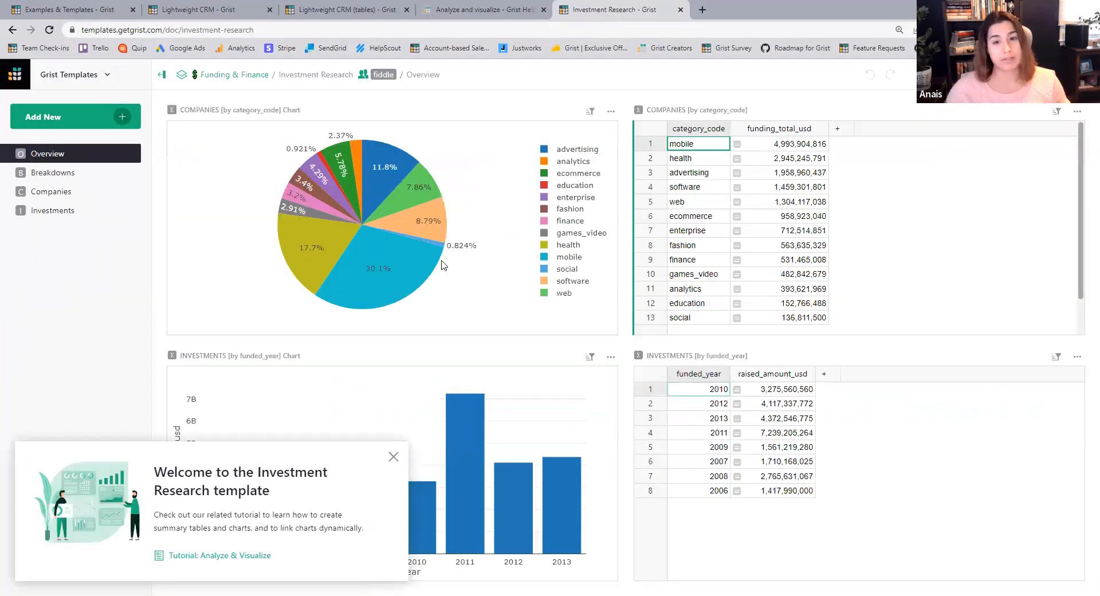
Dismiss the template's welcome card and, on the Breakdowns page, select funded years through 2009 to examine the linked pie chart.
left_click(394, 456)
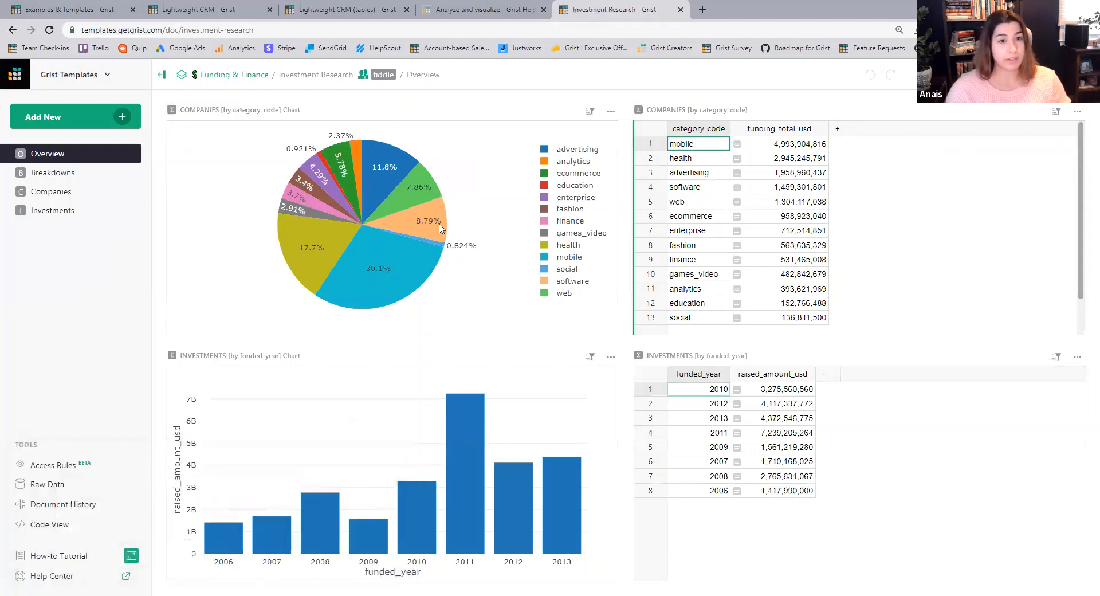
left_click(687, 201)
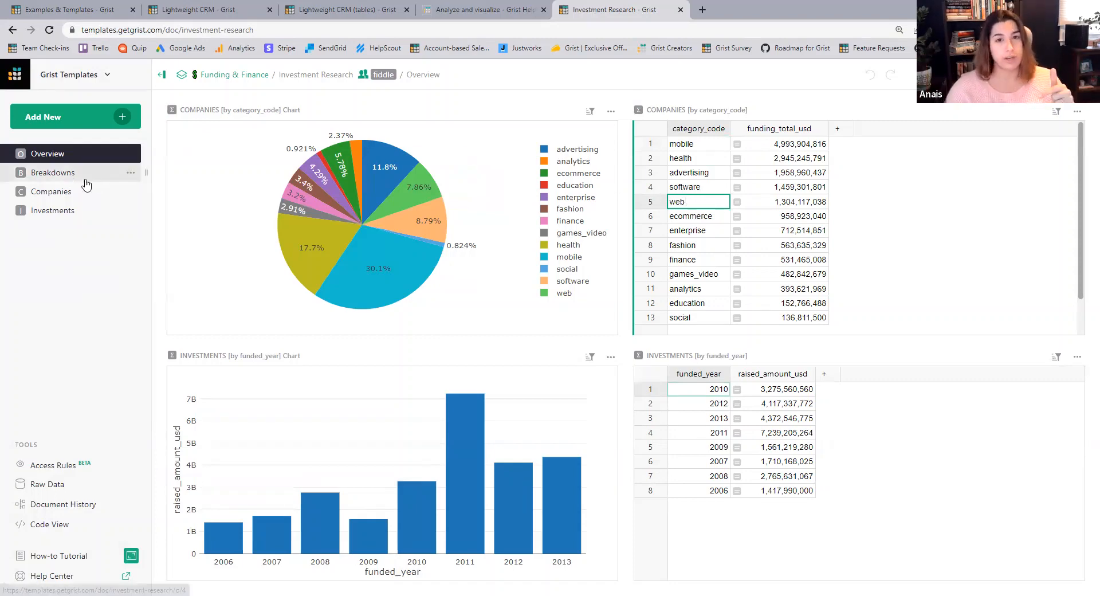
left_click(53, 173)
left_click(251, 159)
left_click(246, 171)
left_click(242, 188)
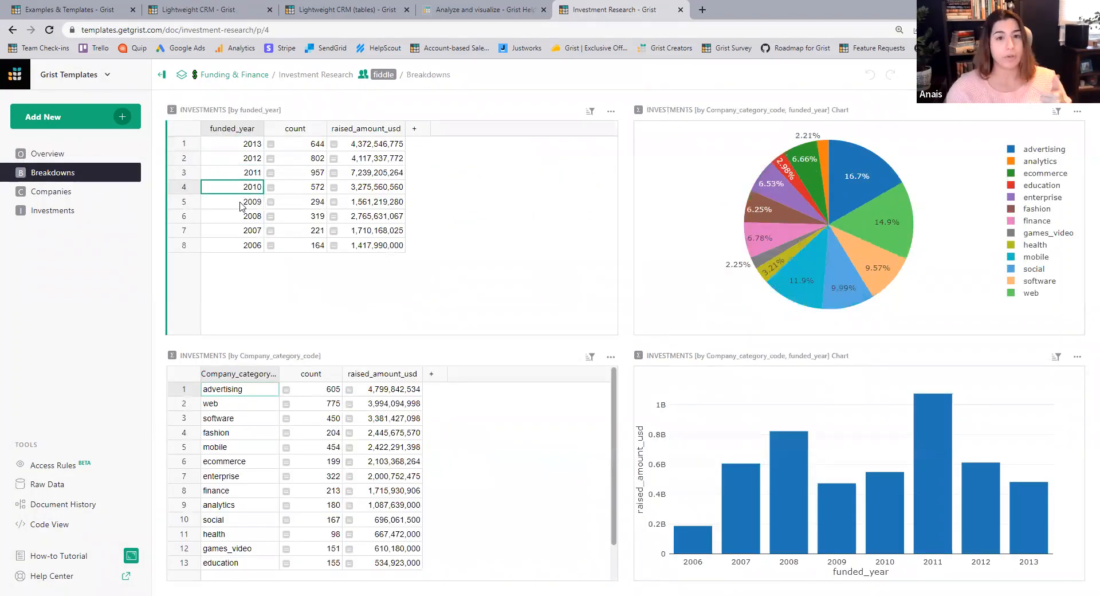
left_click(240, 202)
Select the software, ecommerce and finance categories in the Breakdowns table to examine the linked funding bar chart.
left_click(244, 420)
left_click(248, 462)
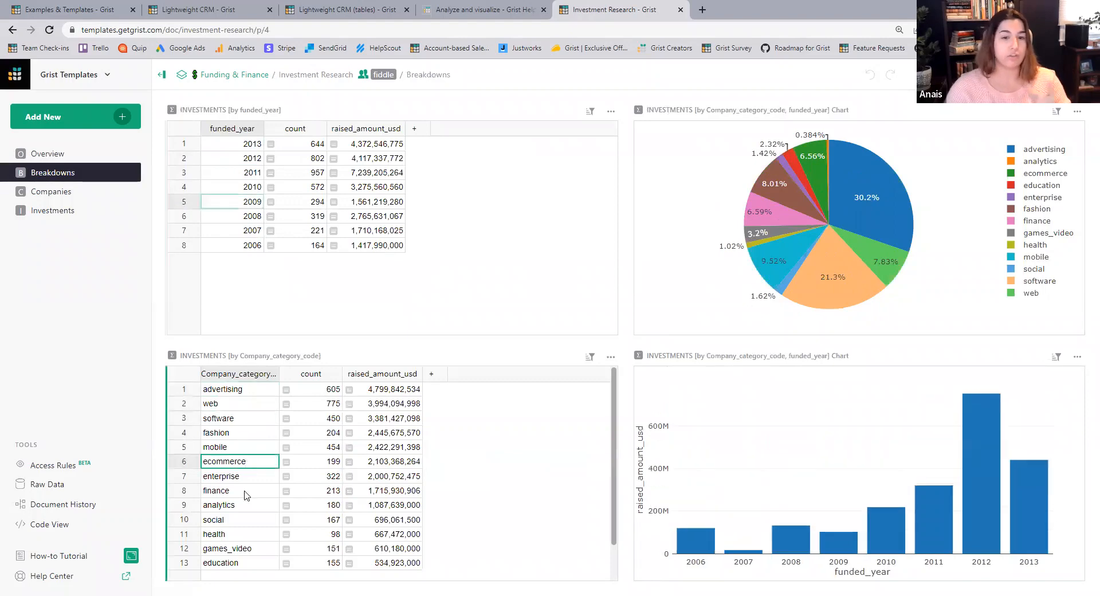
left_click(247, 491)
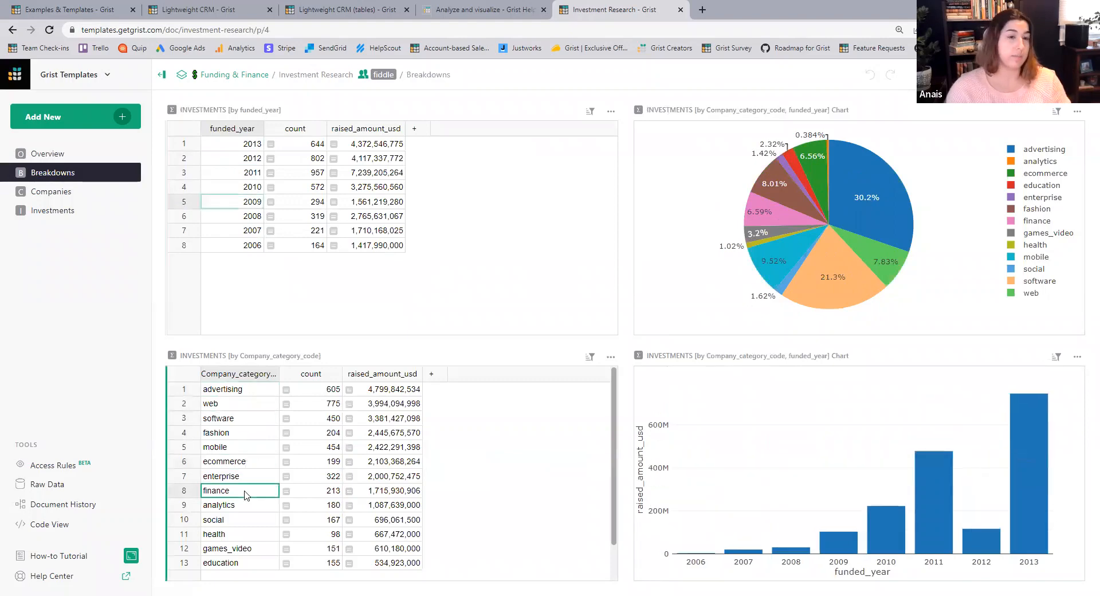
Revisit the data visualization tutorial, then open the Task Management template from the Business & Industry examples.
left_click(465, 12)
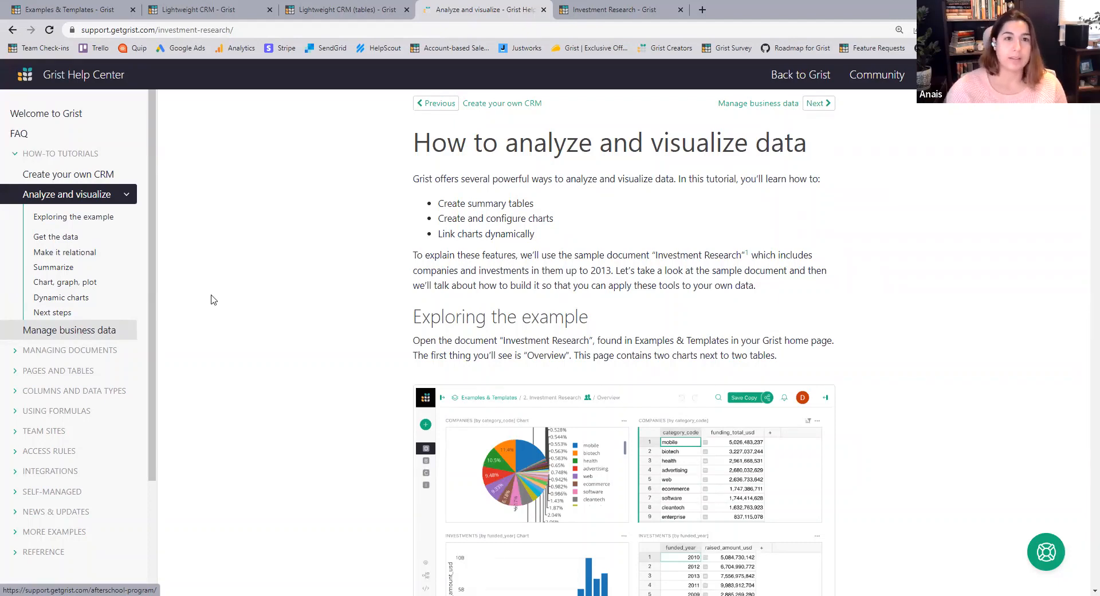
left_click(96, 10)
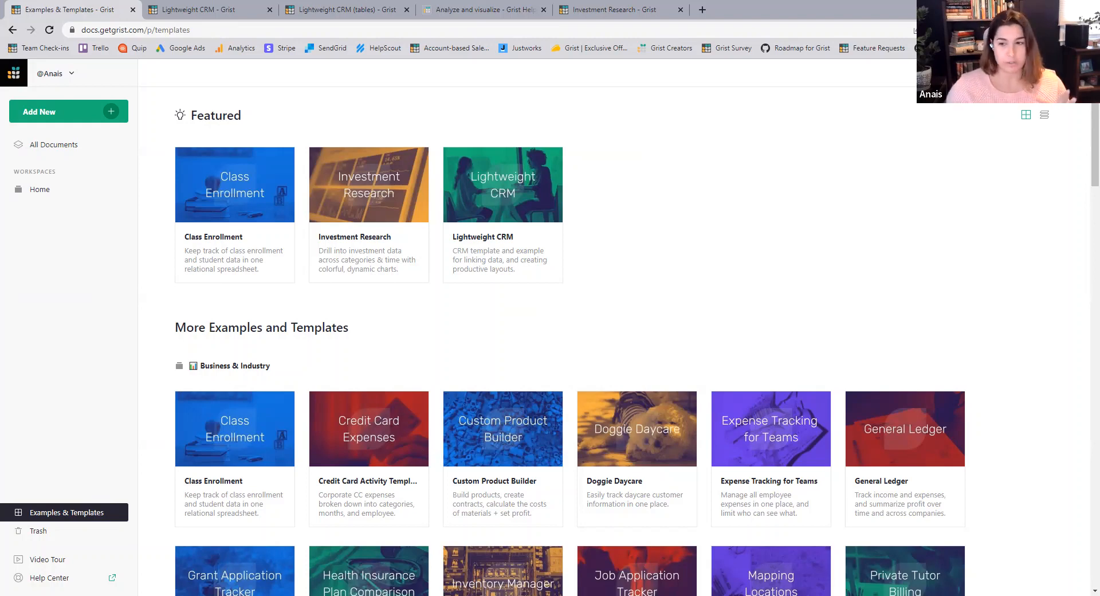
scroll(704, 335, "down", 4)
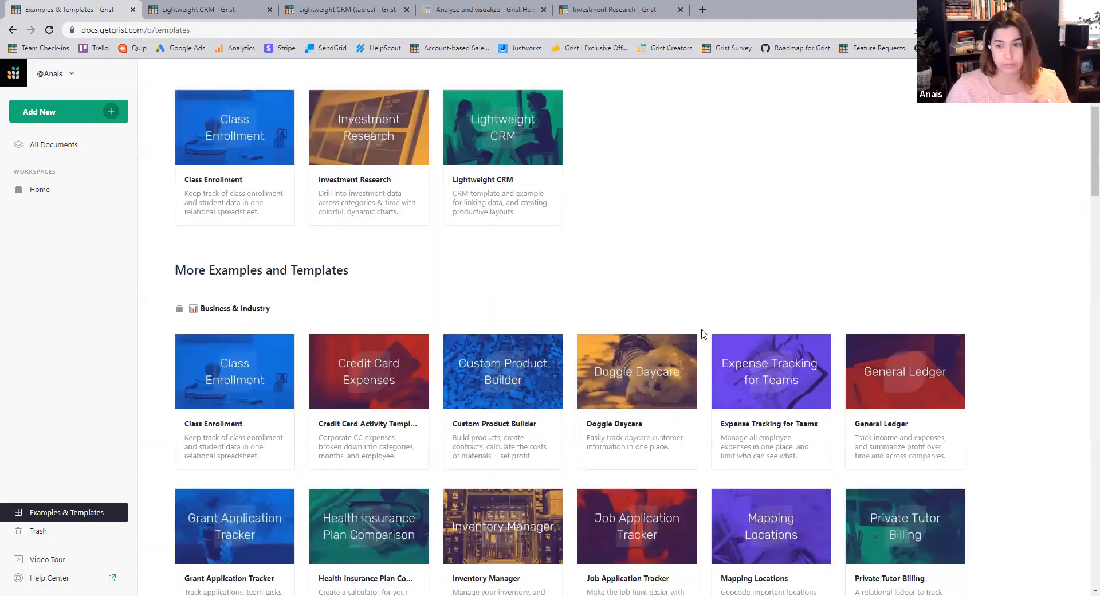
scroll(701, 335, "down", 2)
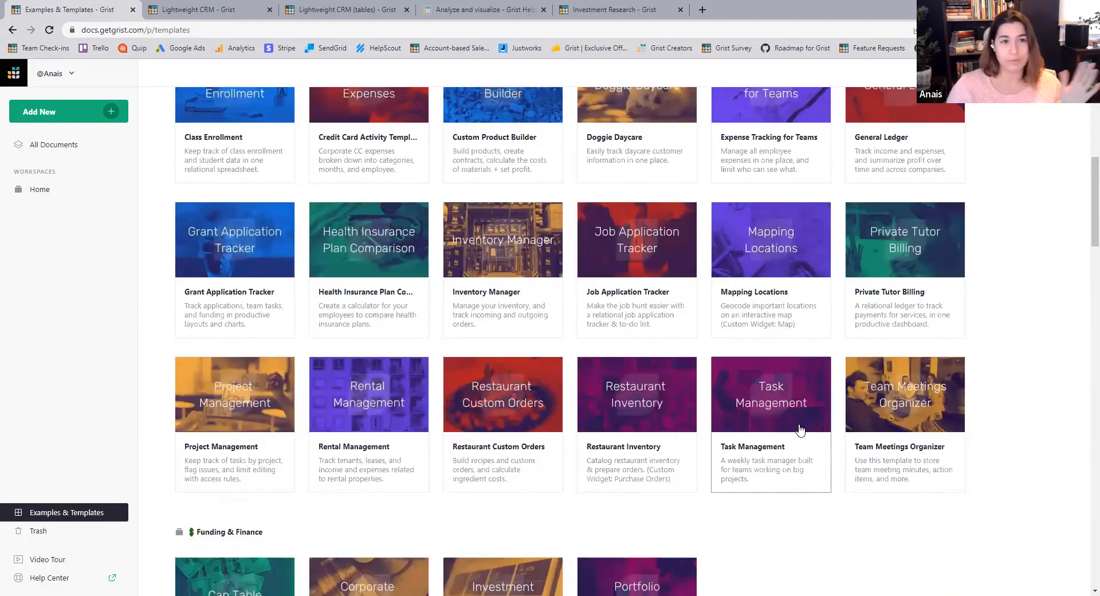
left_click(764, 419)
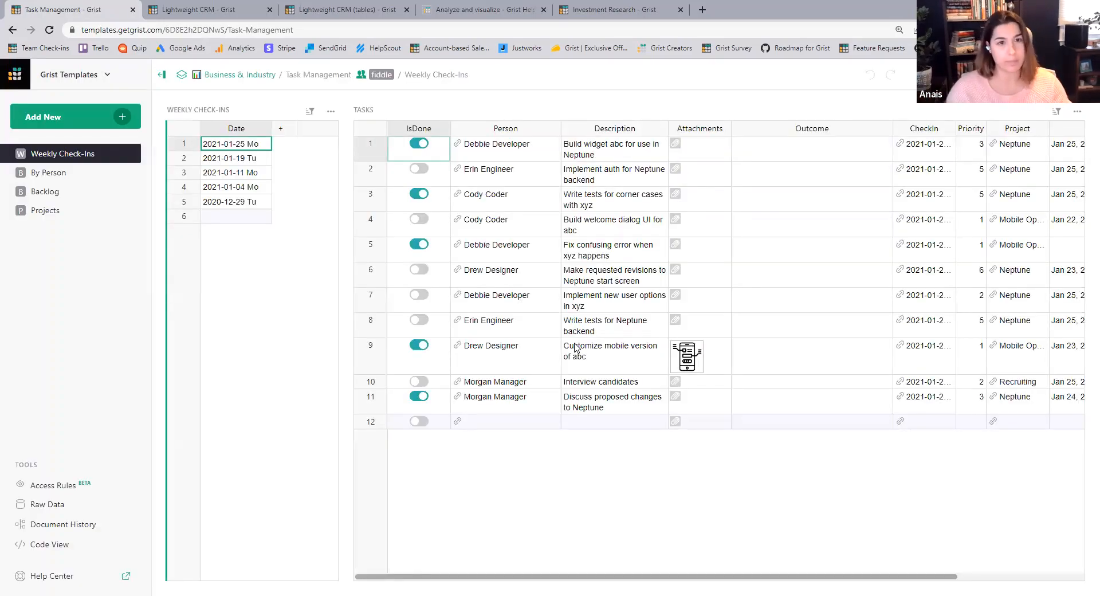
Select the 2021-01-19 and 2021-01-11 check-ins and examine the person, description and attachments of the linked tasks.
left_click(248, 160)
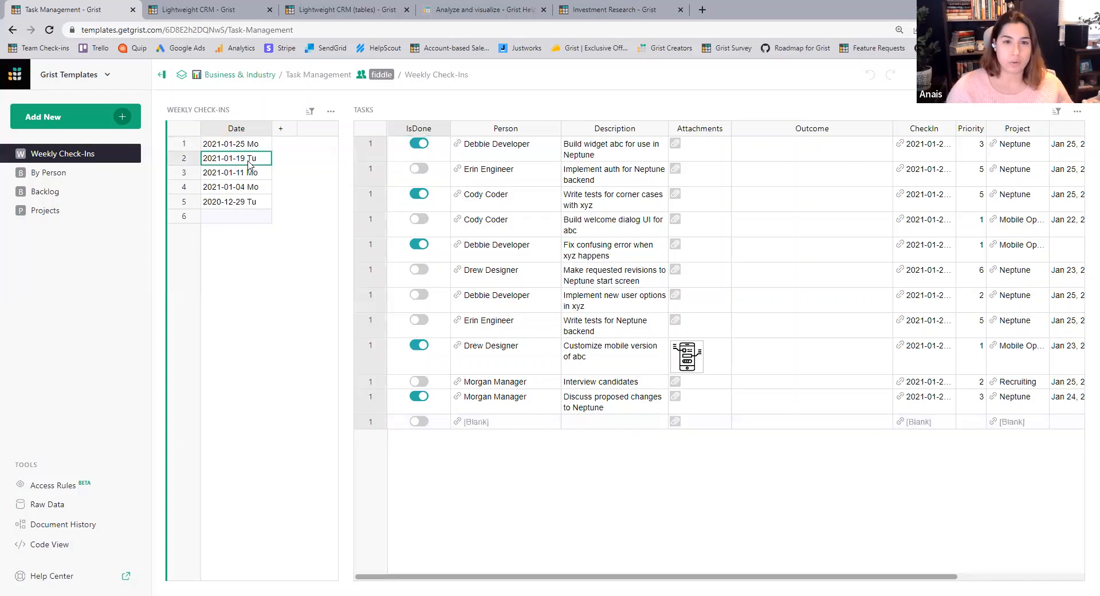
left_click(252, 174)
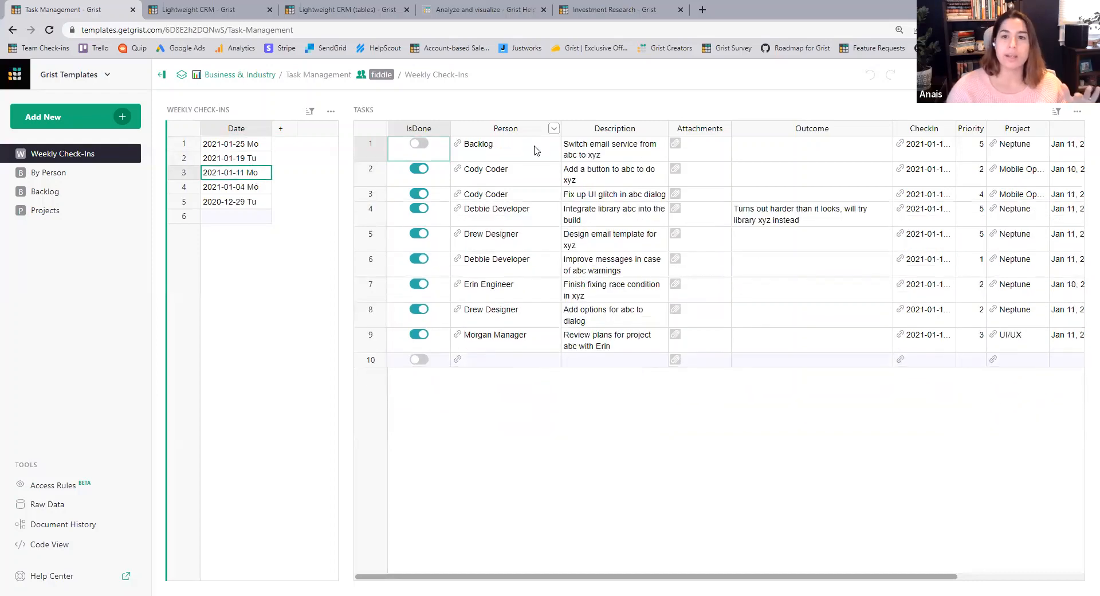
left_click(514, 181)
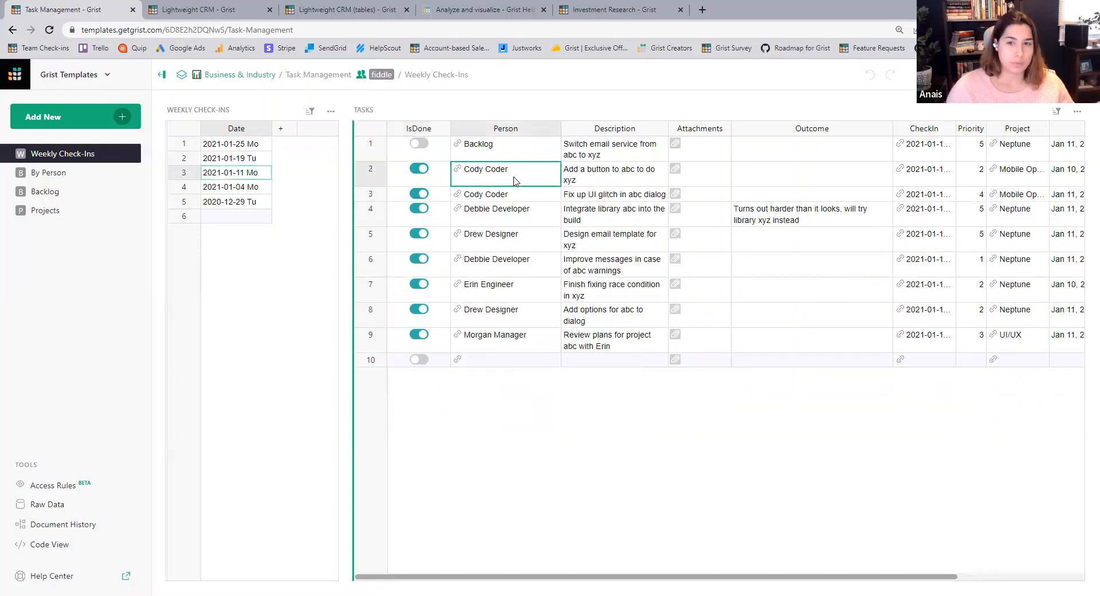
left_click(605, 179)
left_click(702, 180)
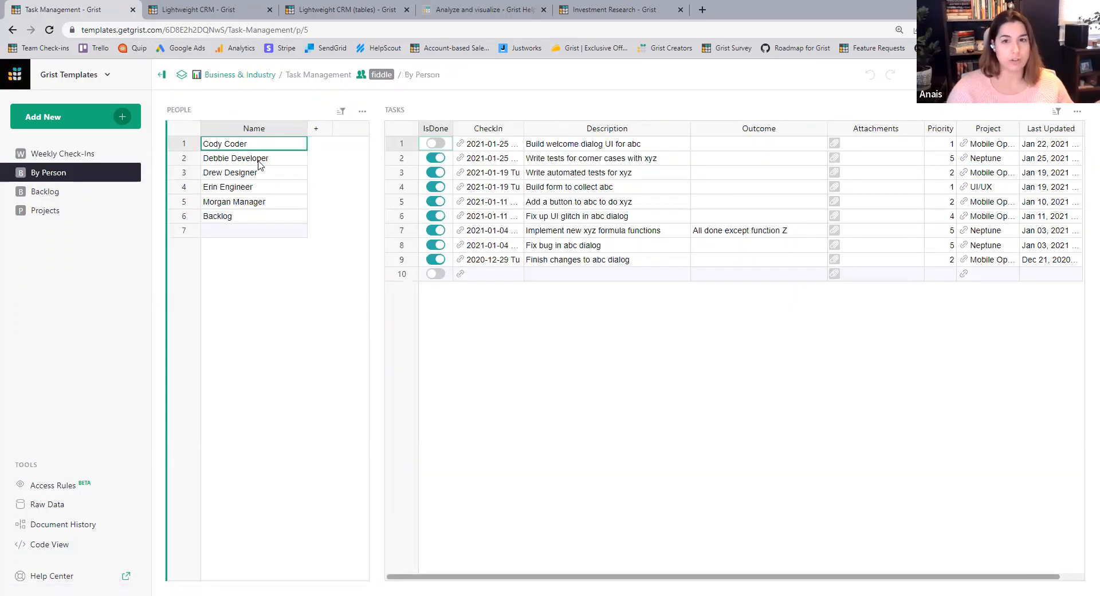
Examine the linked tasks on the By Person page for the second and third people and for Backlog.
left_click(261, 160)
left_click(263, 176)
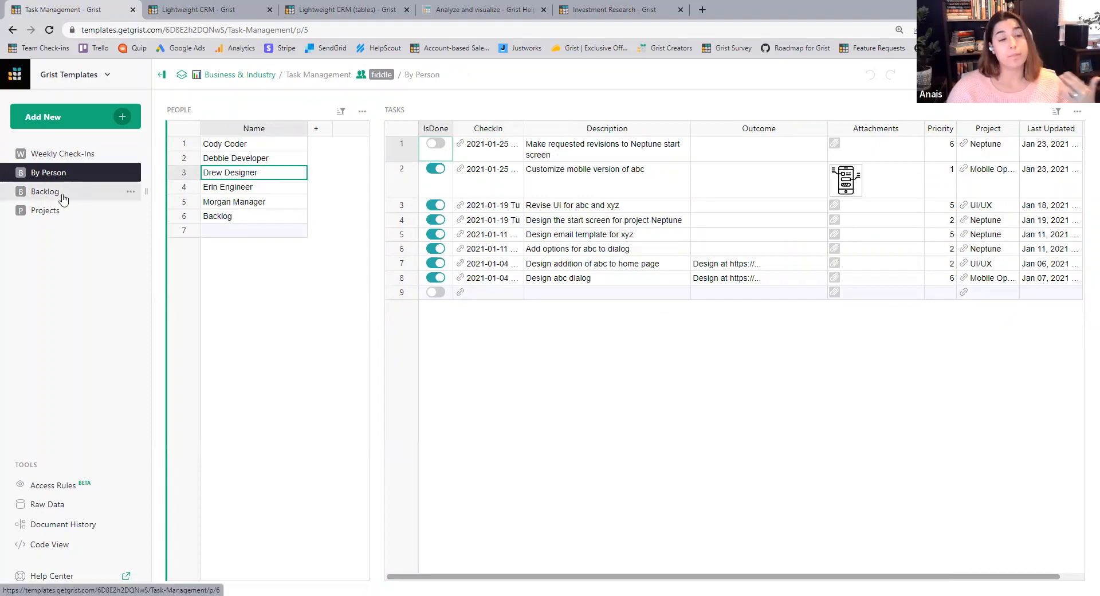
left_click(234, 219)
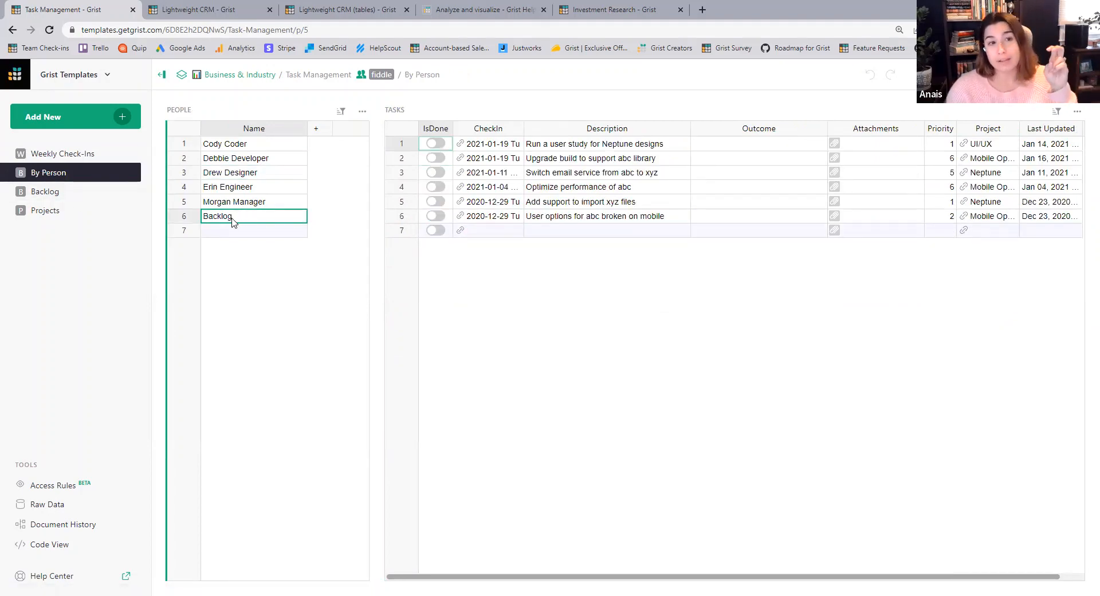
View the Backlog page, then examine the tasks linked to the Recruiting and Mobile Optimization projects on the Projects page.
left_click(45, 191)
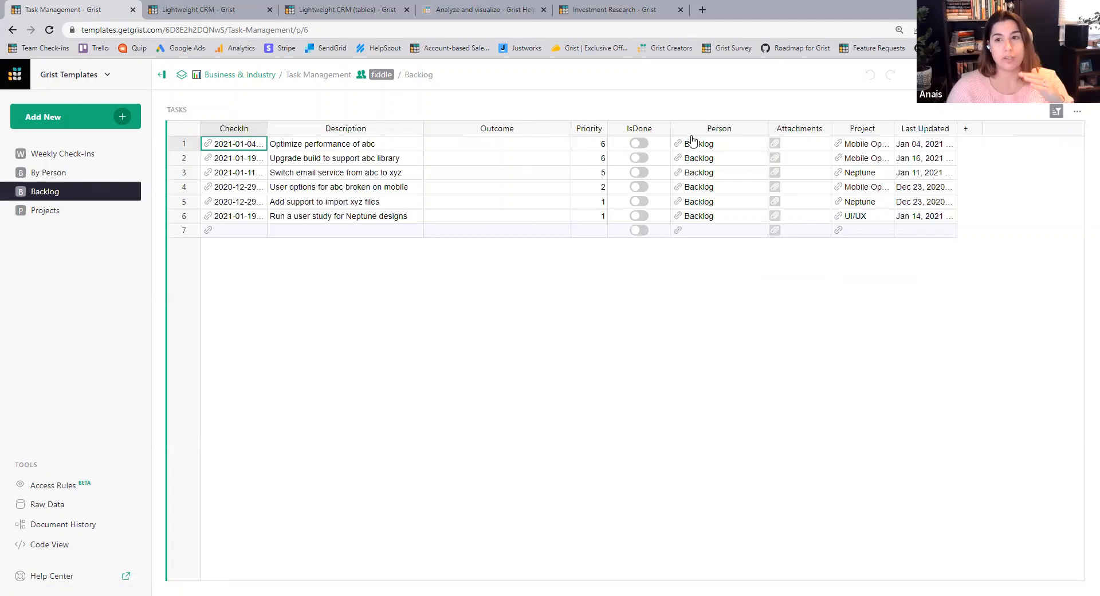
left_click(46, 213)
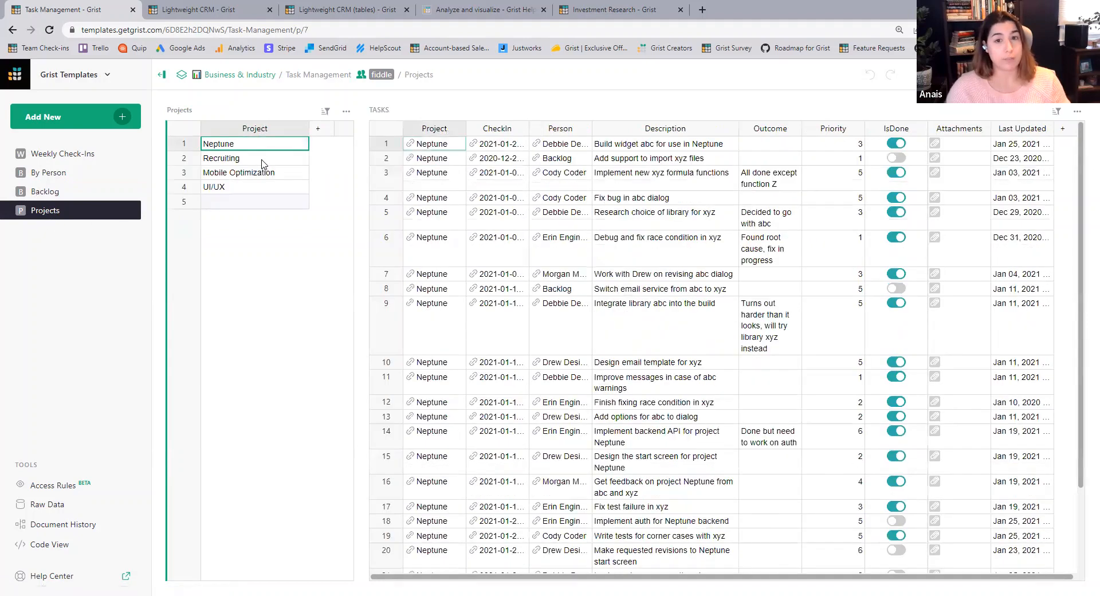
left_click(262, 161)
left_click(265, 174)
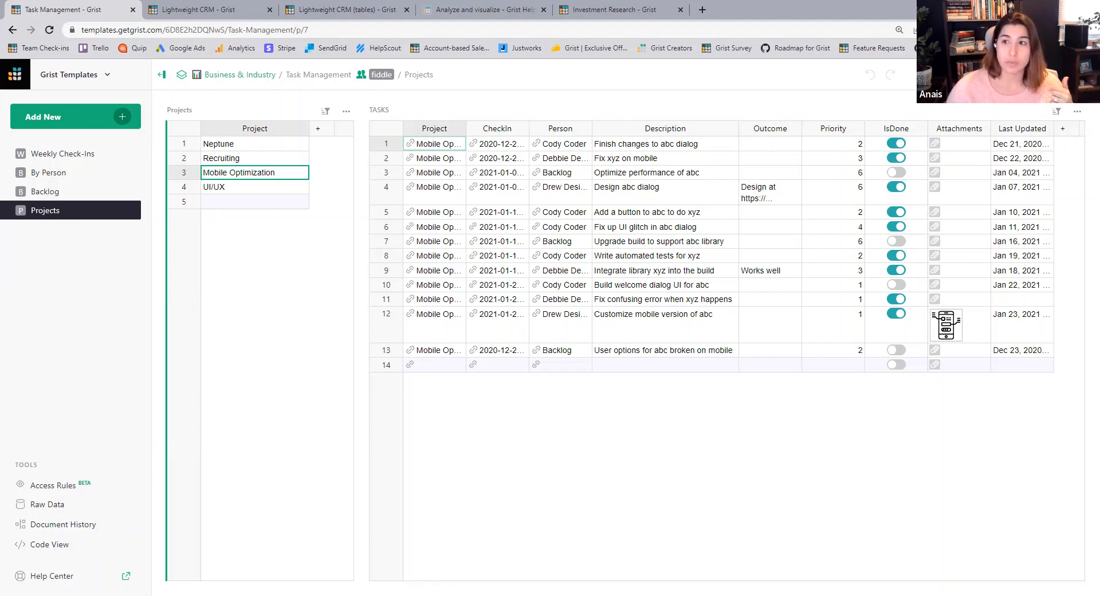
Save a copy of the template as "Project Tasks" in the A Real Company organization's Project Management workspace.
left_click(973, 74)
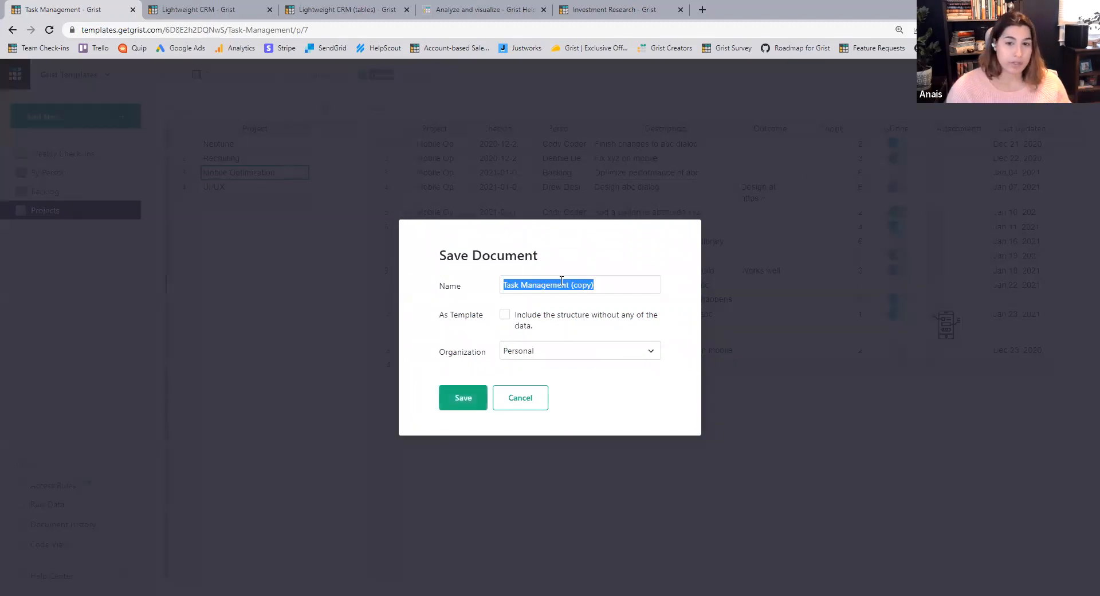
left_click_drag(609, 285, 485, 288)
type("Project Tasks")
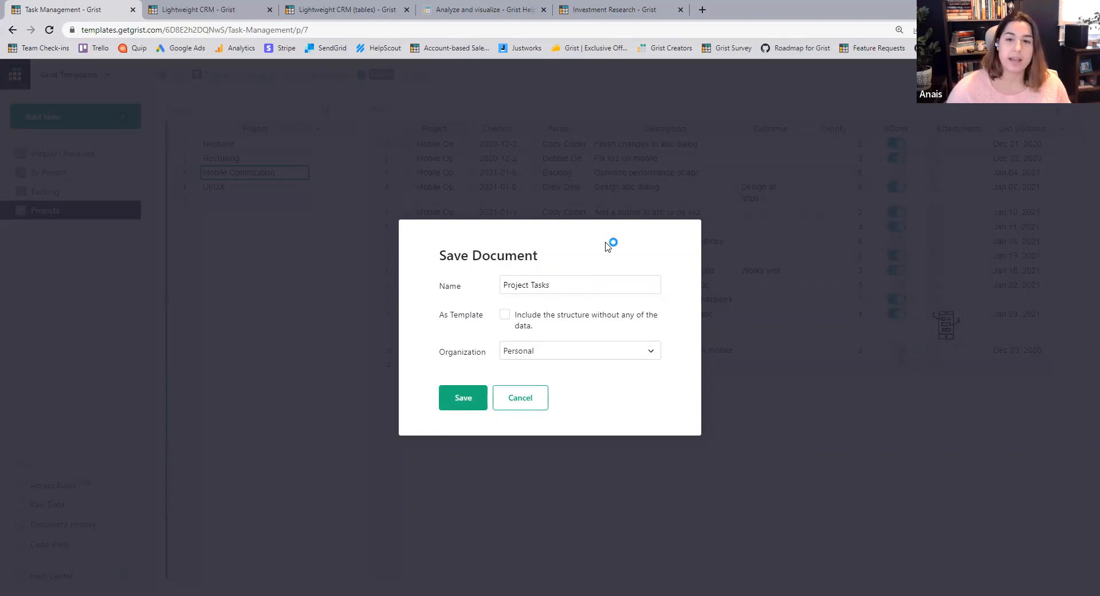
left_click(563, 352)
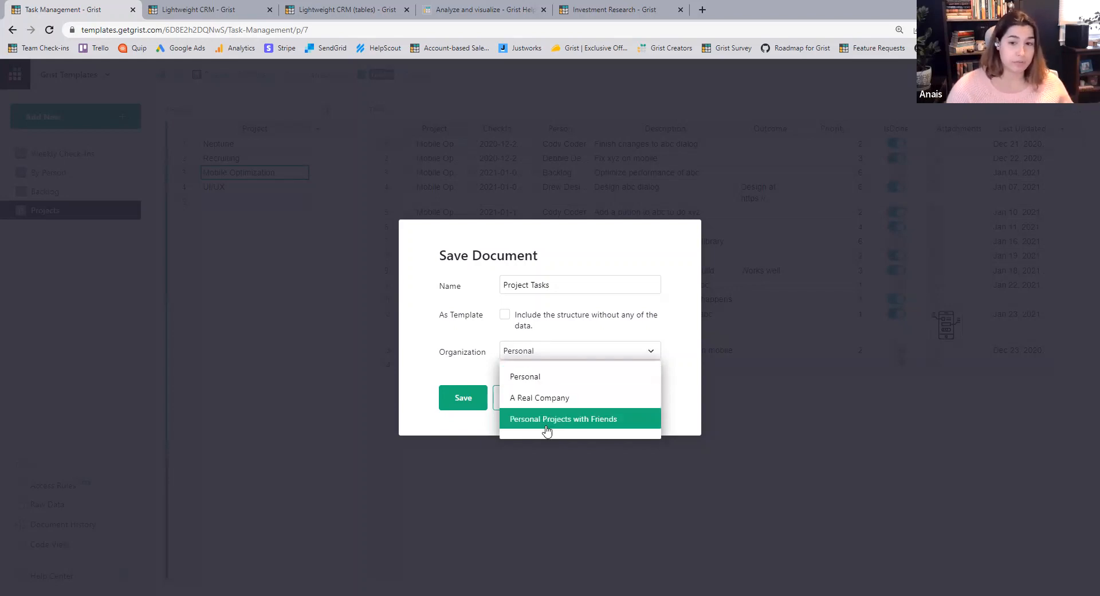
left_click(545, 402)
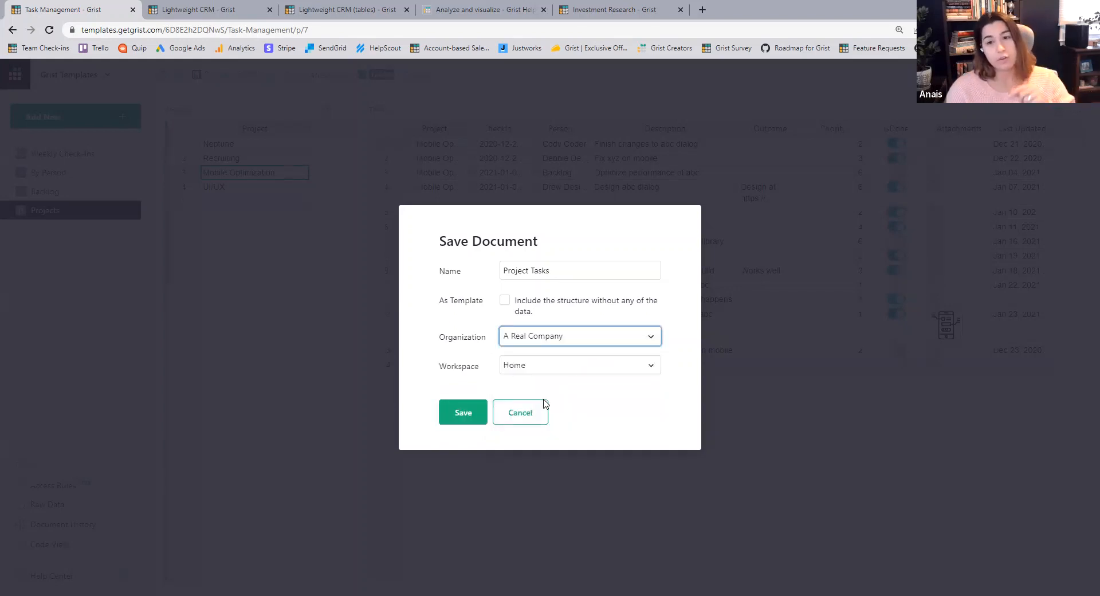
left_click(549, 370)
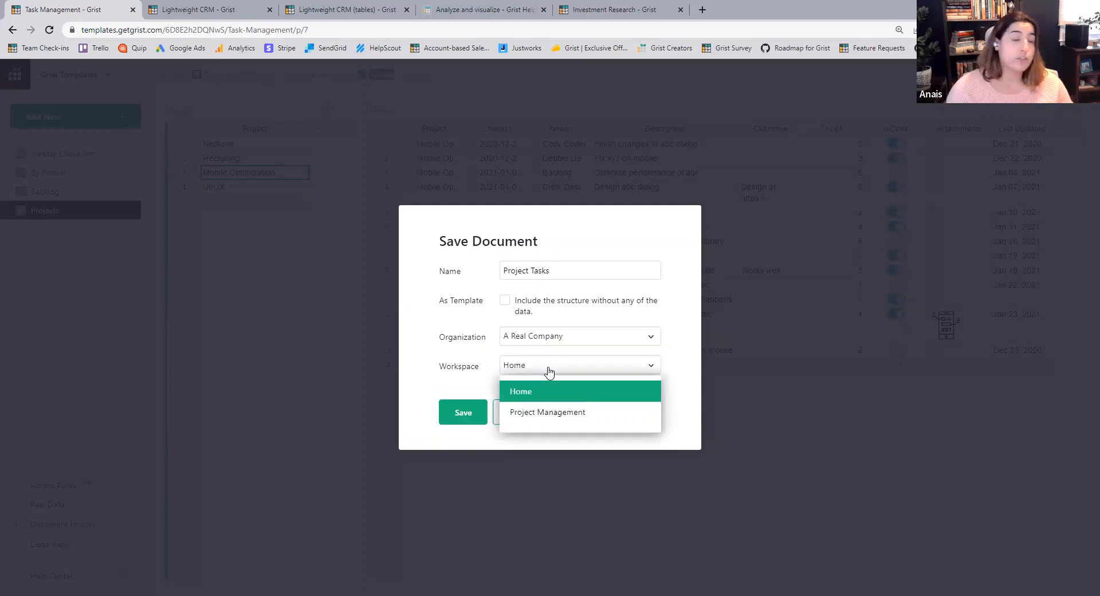
left_click(596, 413)
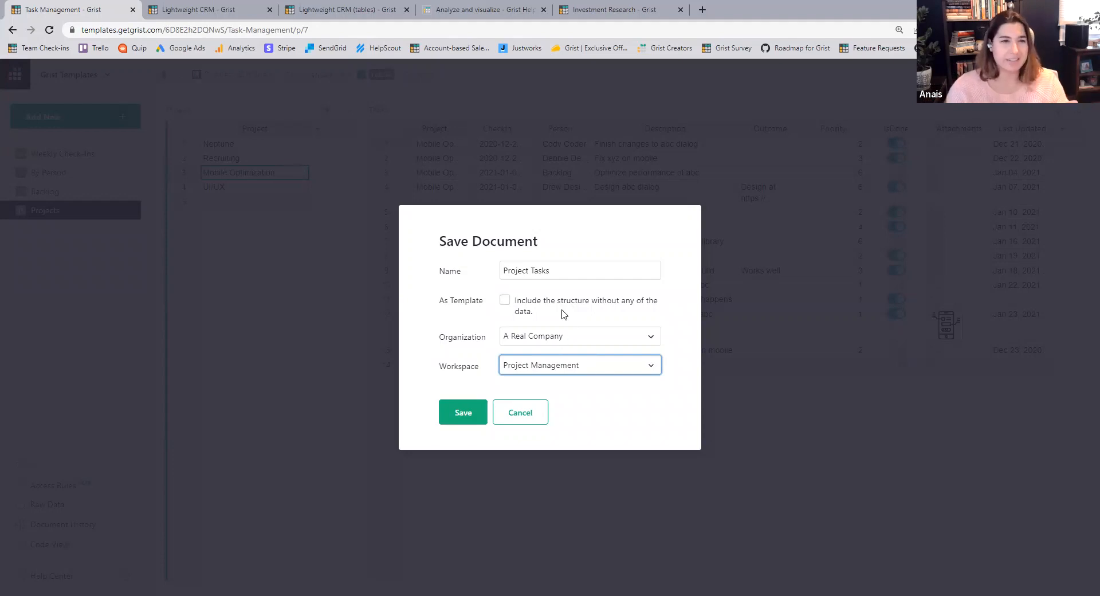
left_click(467, 411)
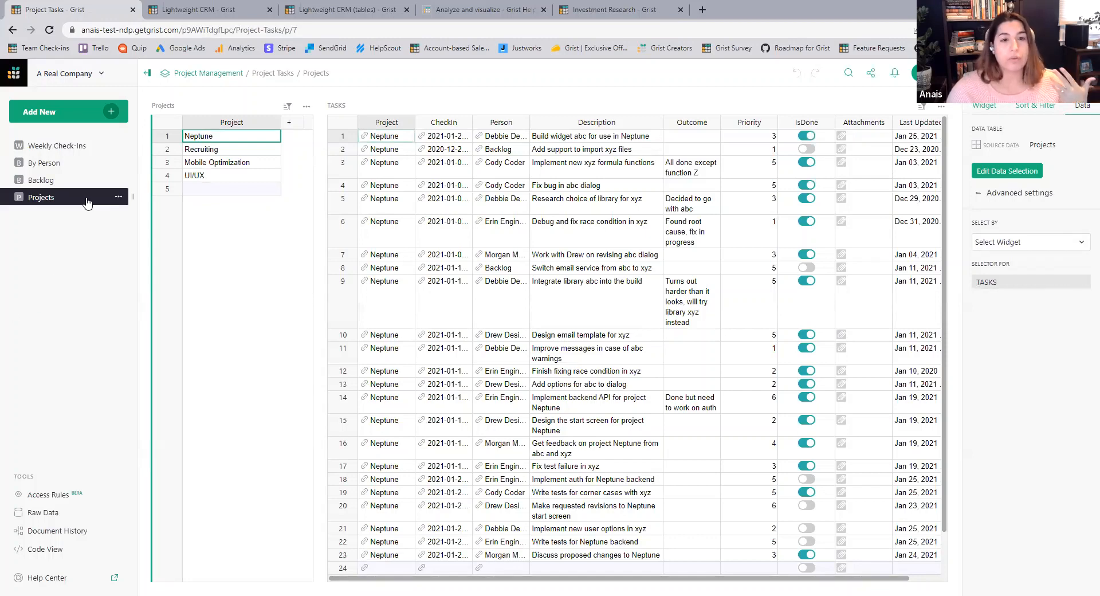
Review the copied document's Weekly Check-Ins, By Person, Backlog and Projects pages, ending back on Weekly Check-Ins.
left_click(63, 150)
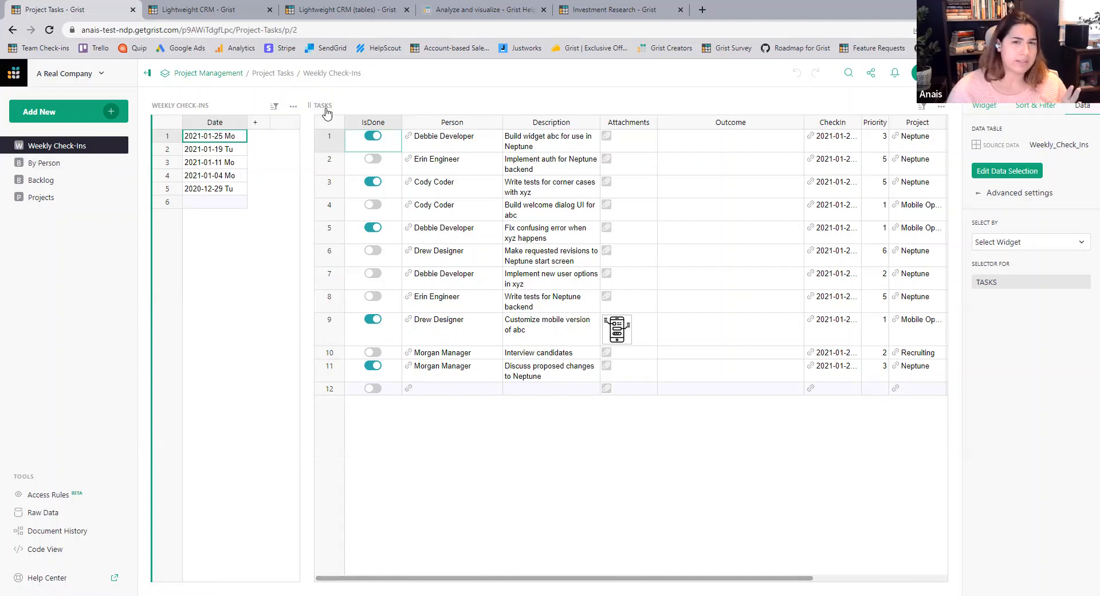
left_click(60, 168)
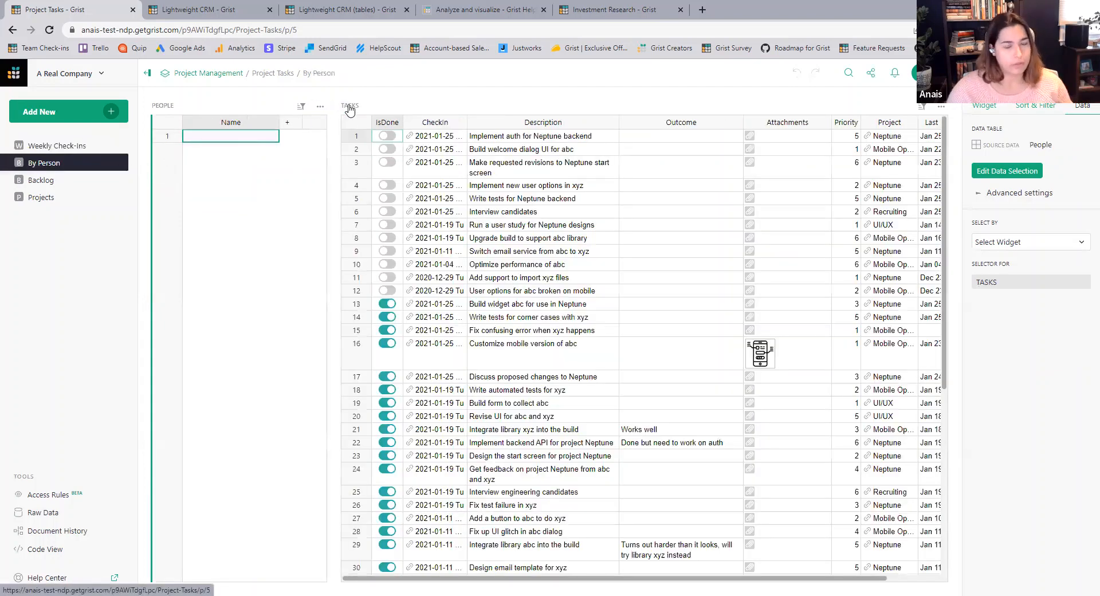
left_click(50, 182)
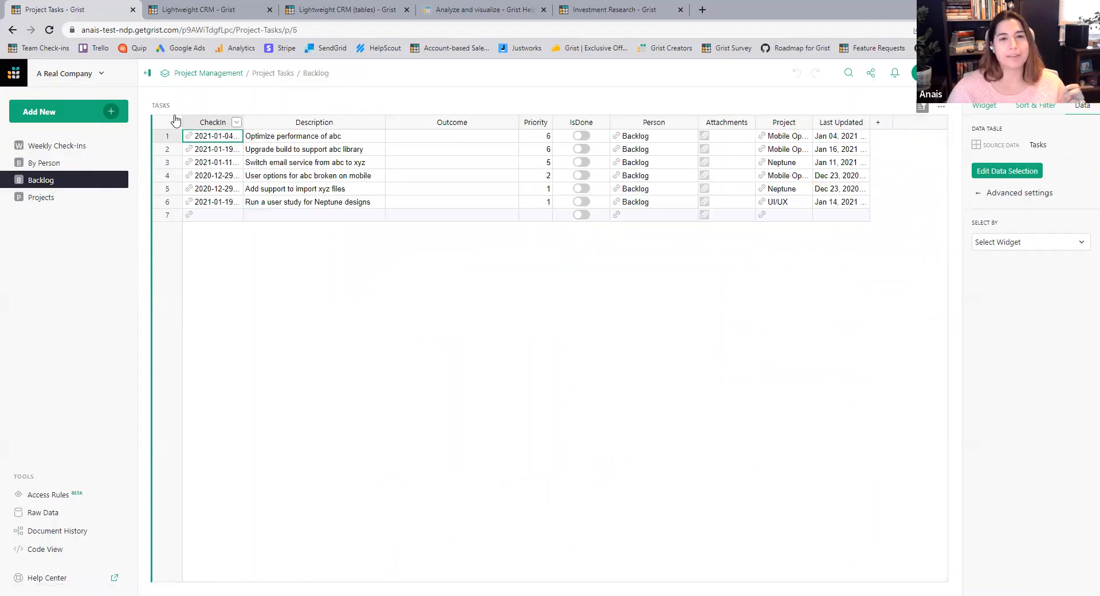
left_click(118, 197)
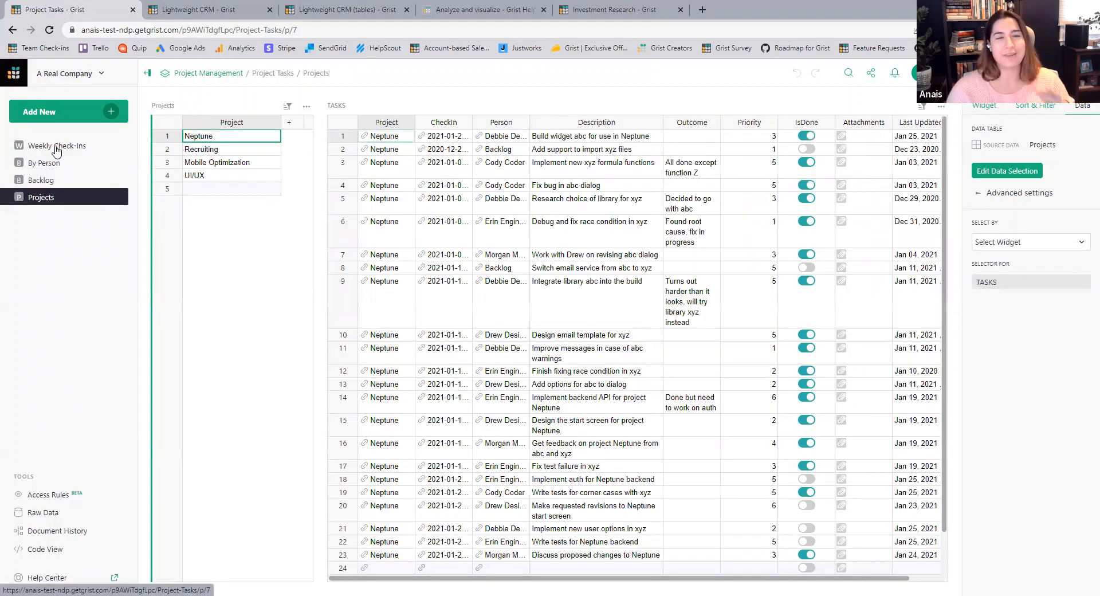
left_click(56, 147)
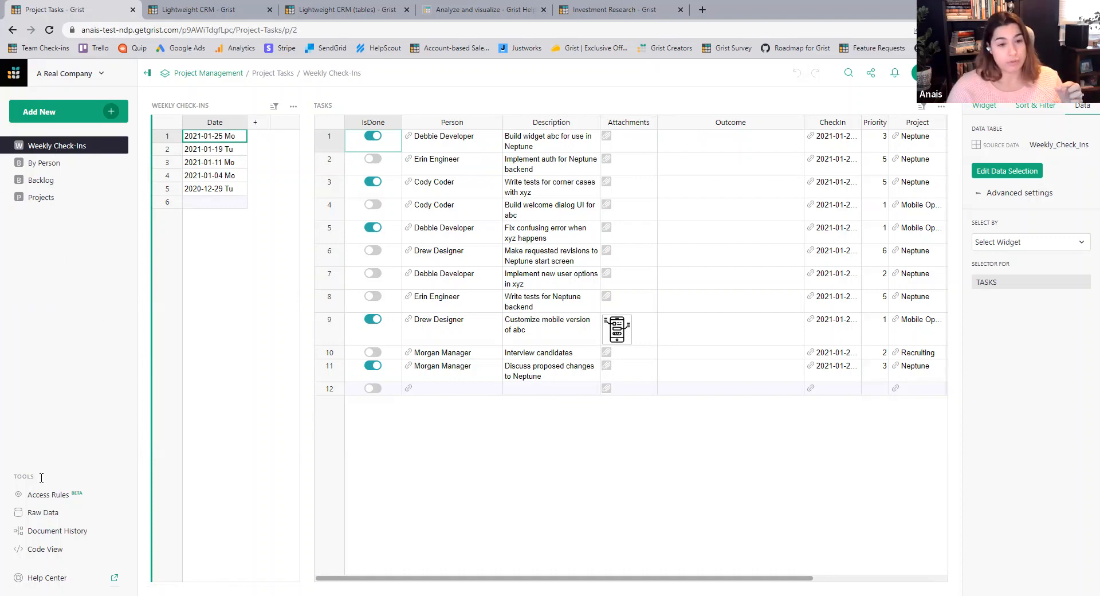
Open the raw data of the Tasks table and view the column settings of CheckIn and Priority.
left_click(40, 512)
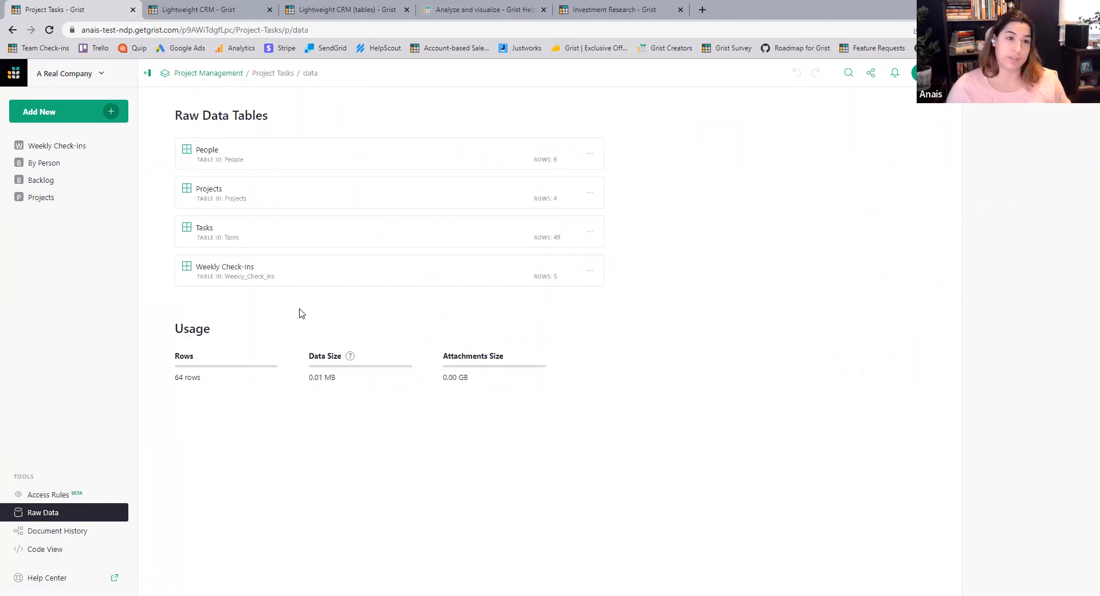
left_click(285, 231)
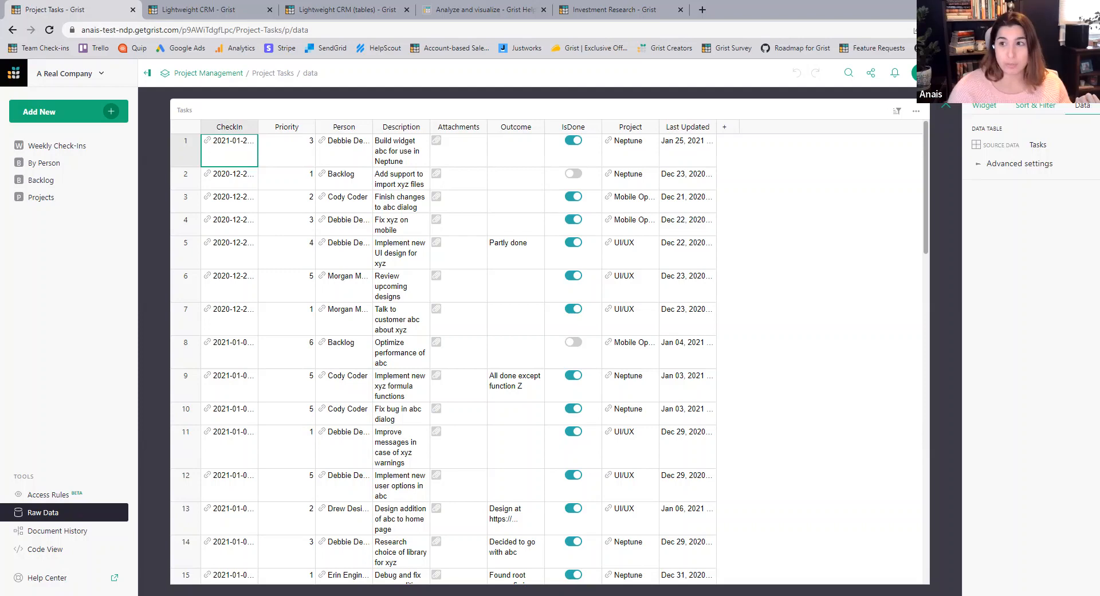
left_click(1048, 73)
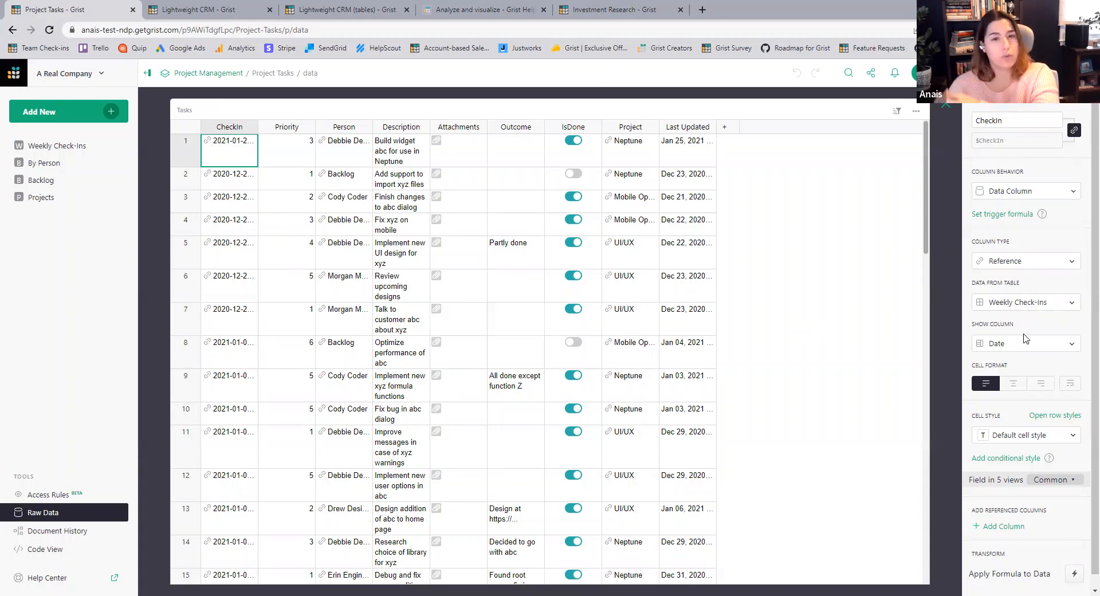
left_click(292, 161)
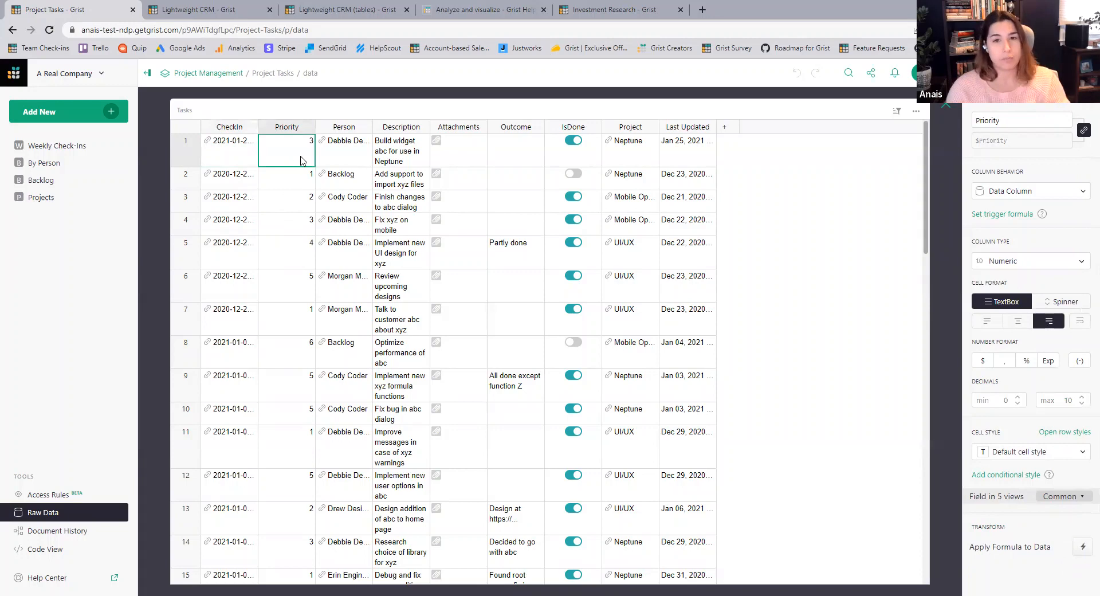
View the column settings of Person, Description and Attachments in the Tasks raw data.
left_click(332, 164)
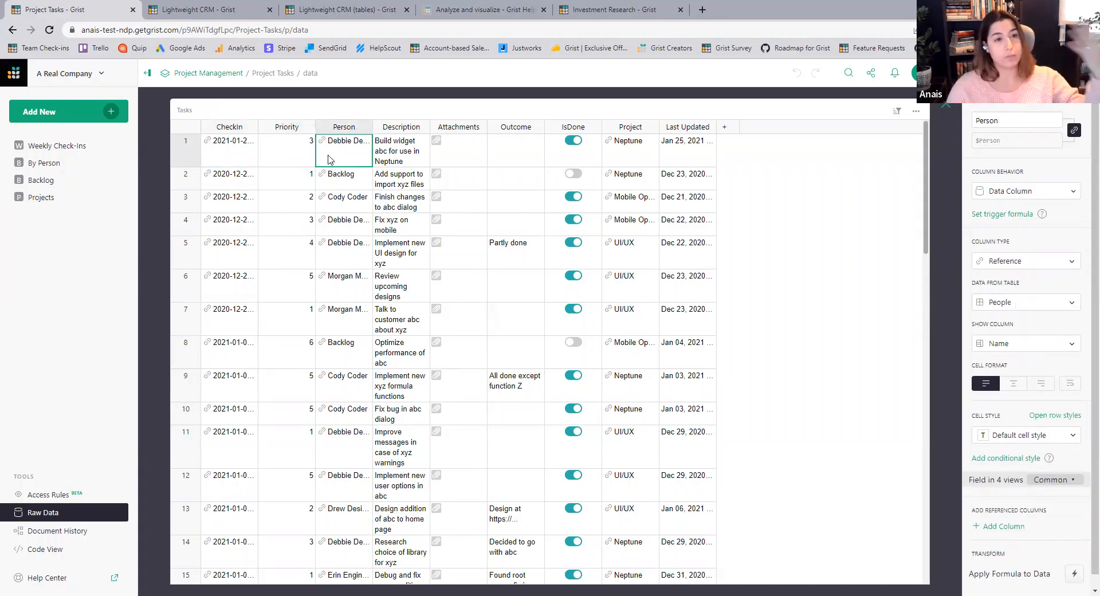
left_click(392, 161)
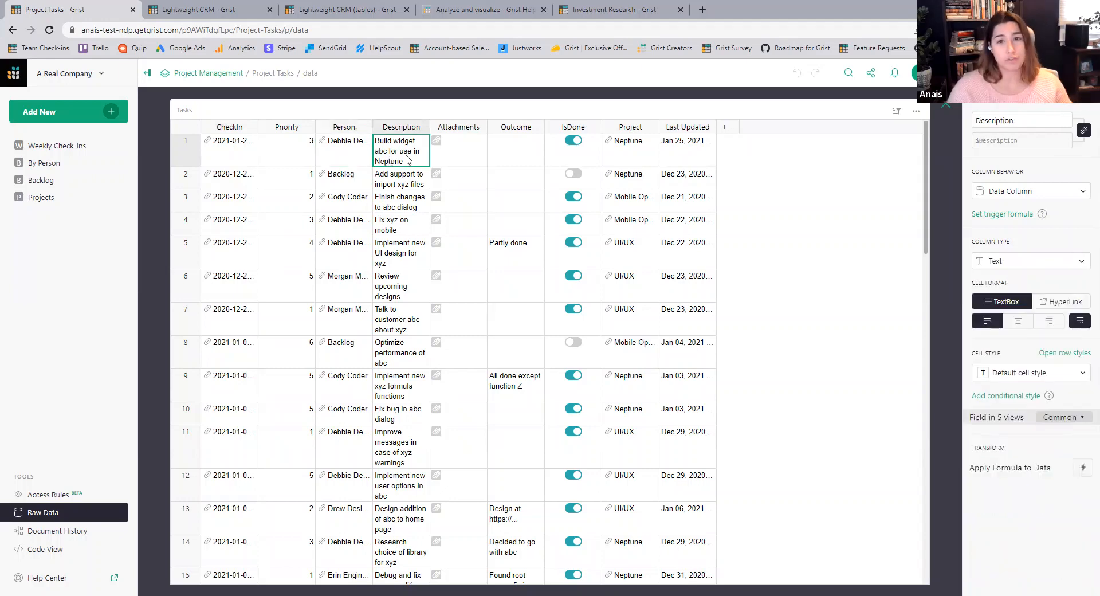
left_click(453, 156)
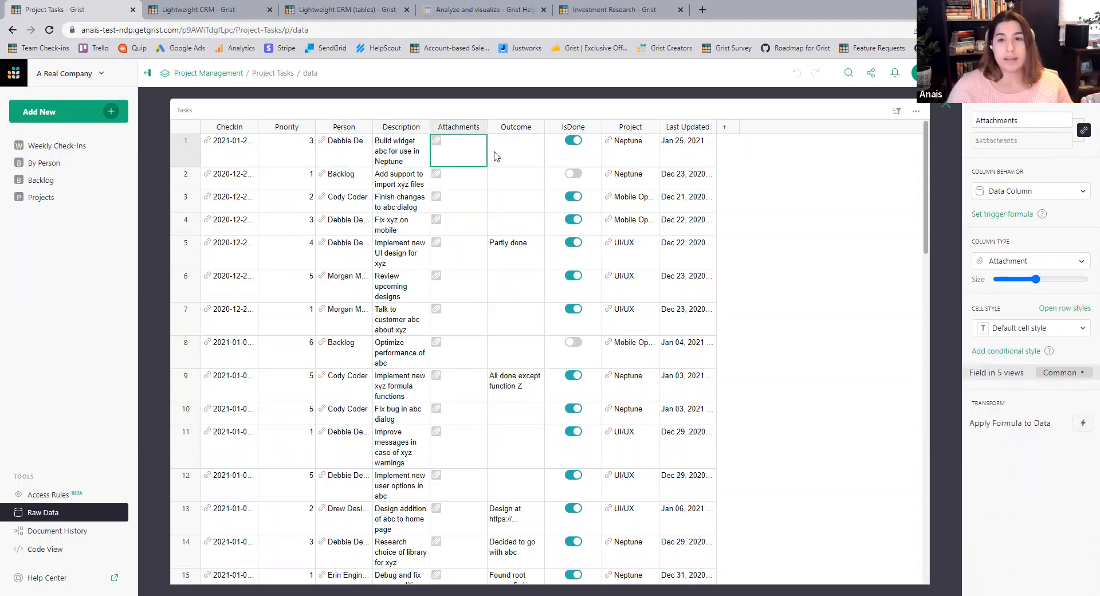
Preview the image attached to the "Customize mobile version of abc" task, close it and return to the table's first rows.
scroll(458, 228, "down", 13)
scroll(458, 228, "down", 6)
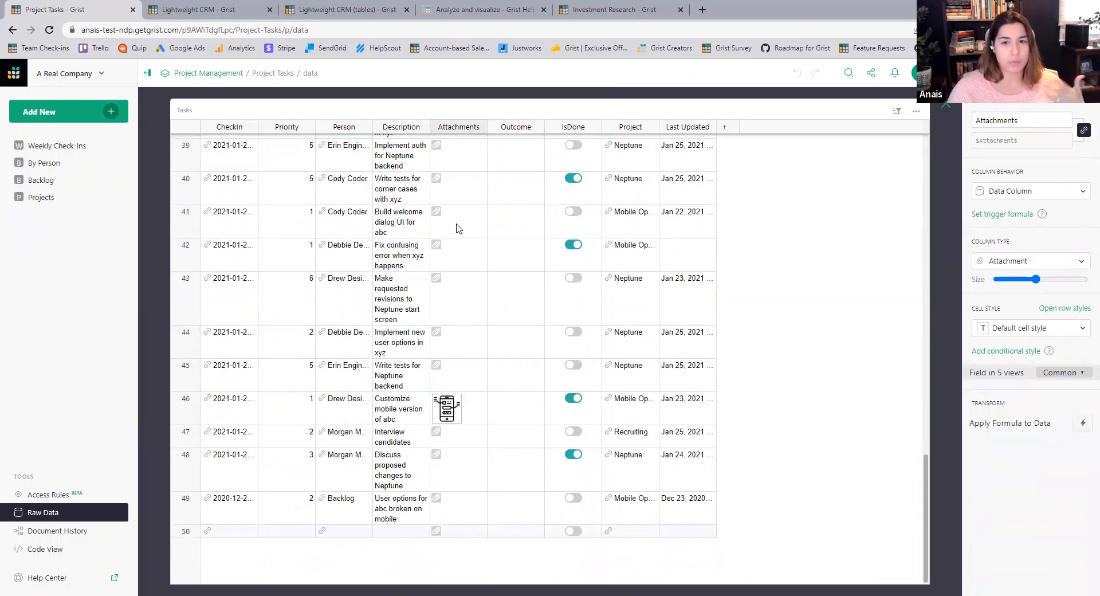
double_click(446, 407)
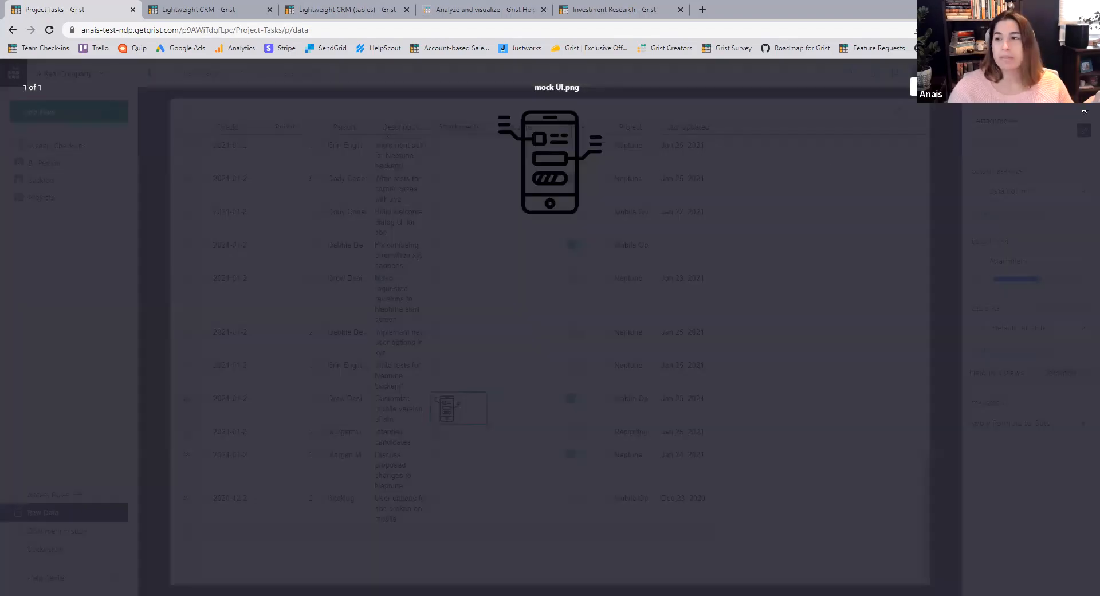
key("Escape")
scroll(470, 278, "up", 17)
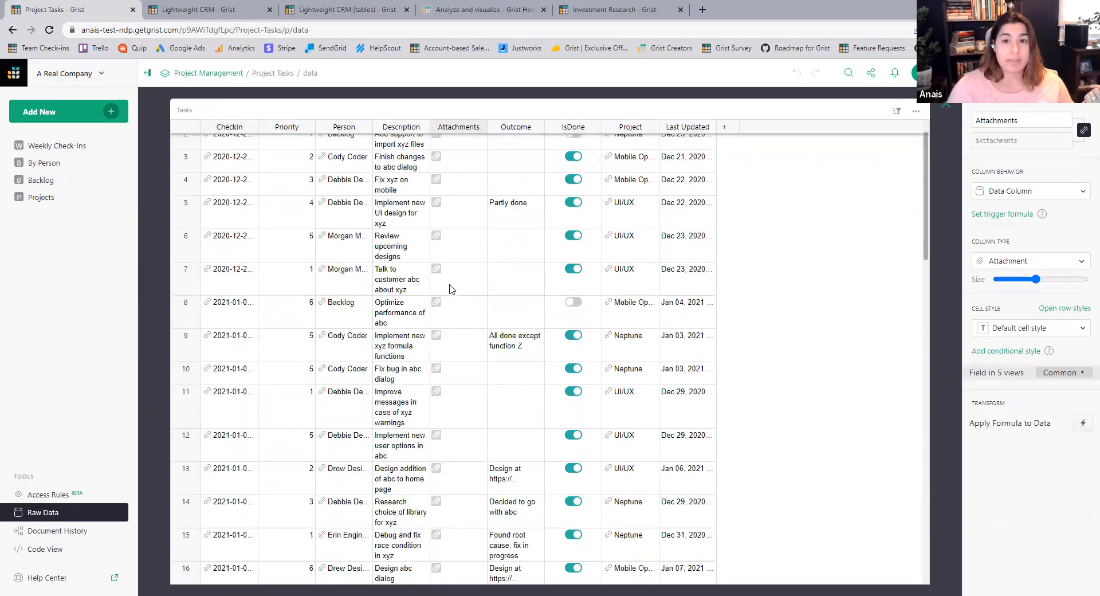
View the column settings of IsDone, Project and Last Updated, then close the Tasks raw data.
left_click(575, 159)
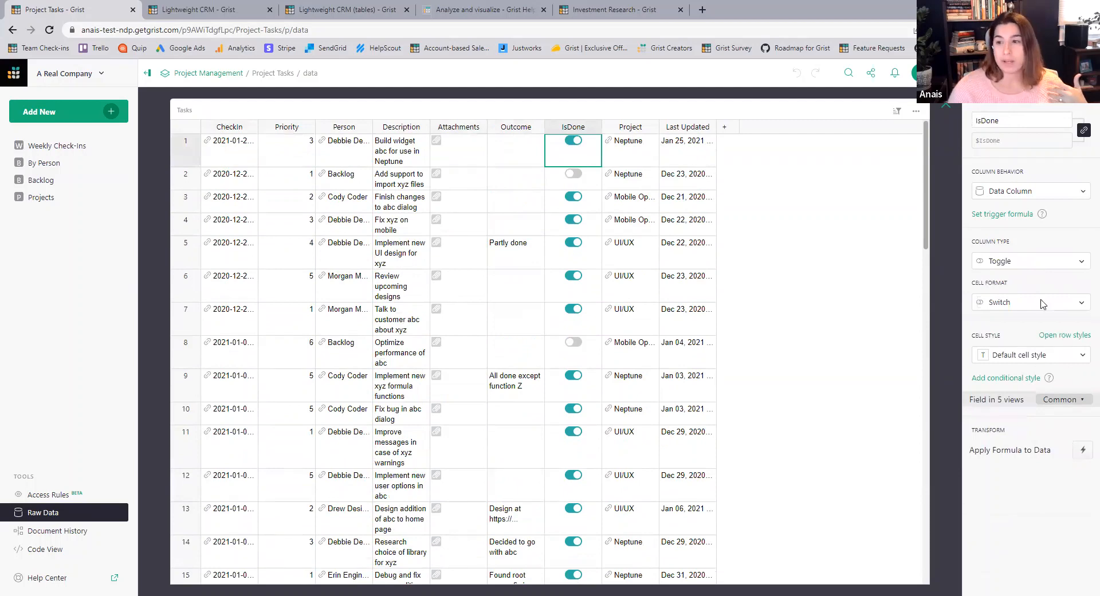
left_click(635, 156)
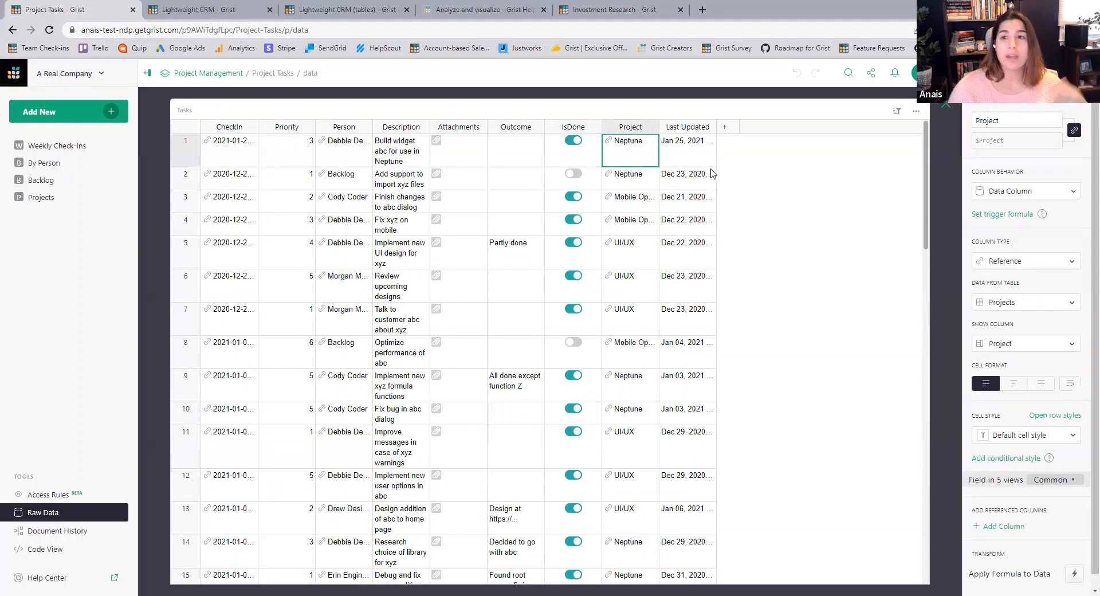
left_click(676, 159)
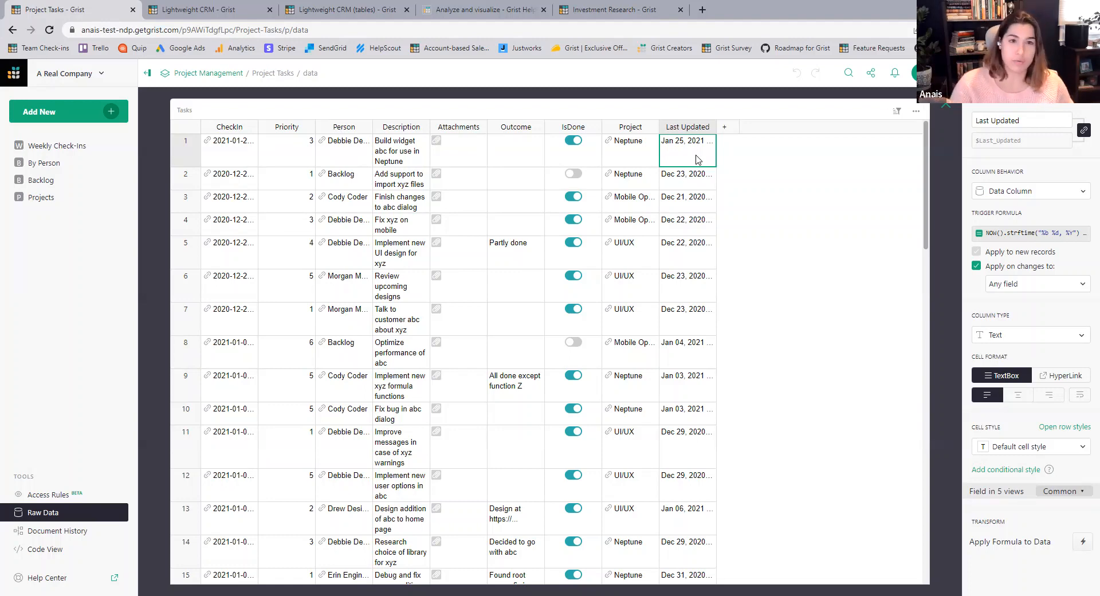
left_click(946, 113)
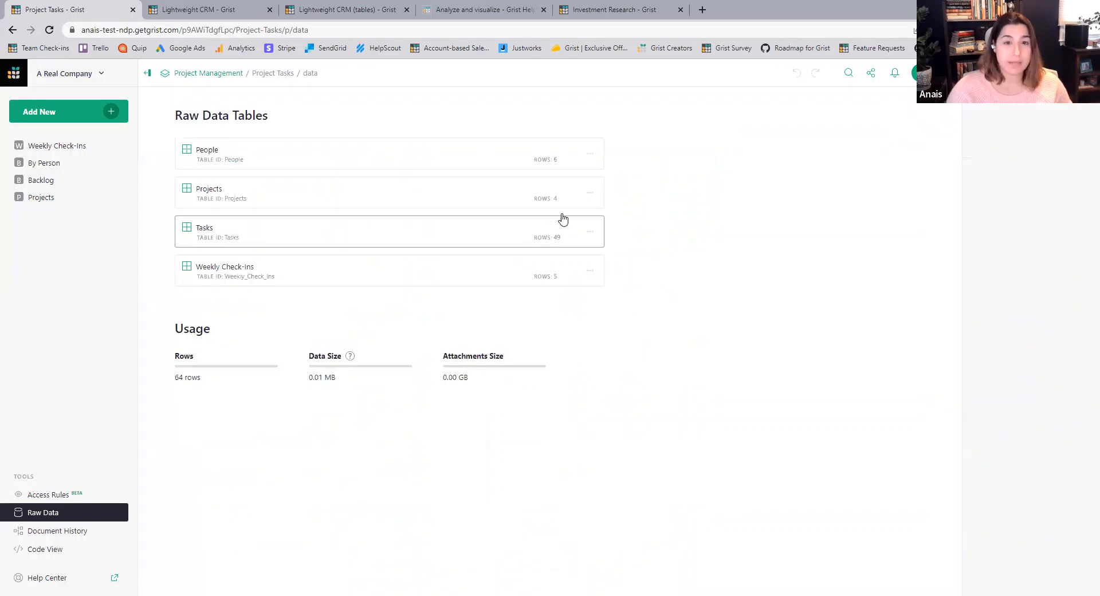
Review the raw data of the People, Projects and Weekly Check-Ins tables, returning to the raw data list.
left_click(419, 167)
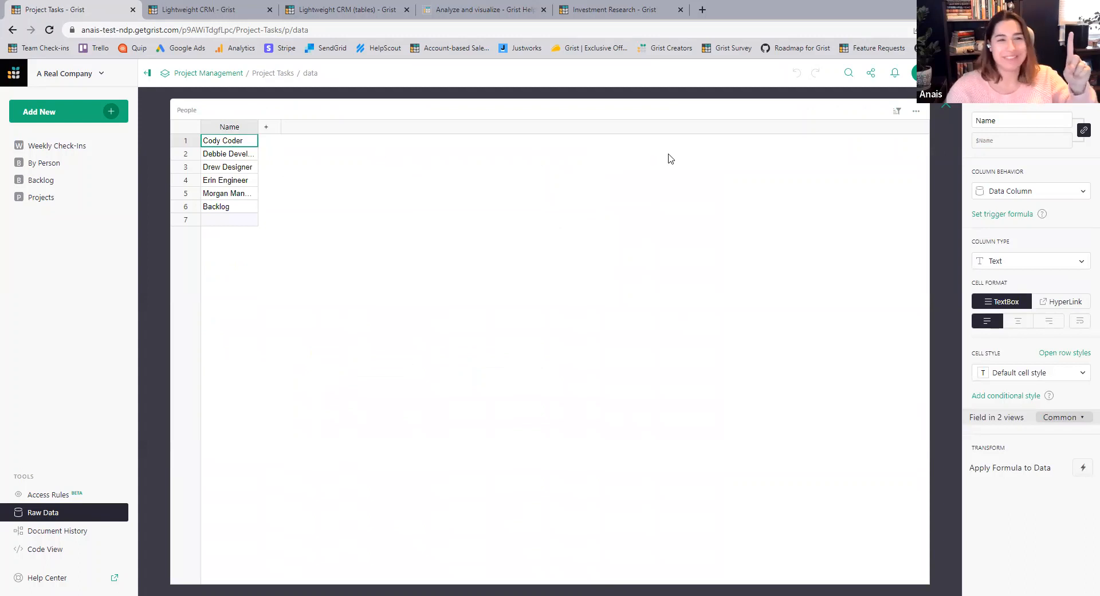
left_click(946, 111)
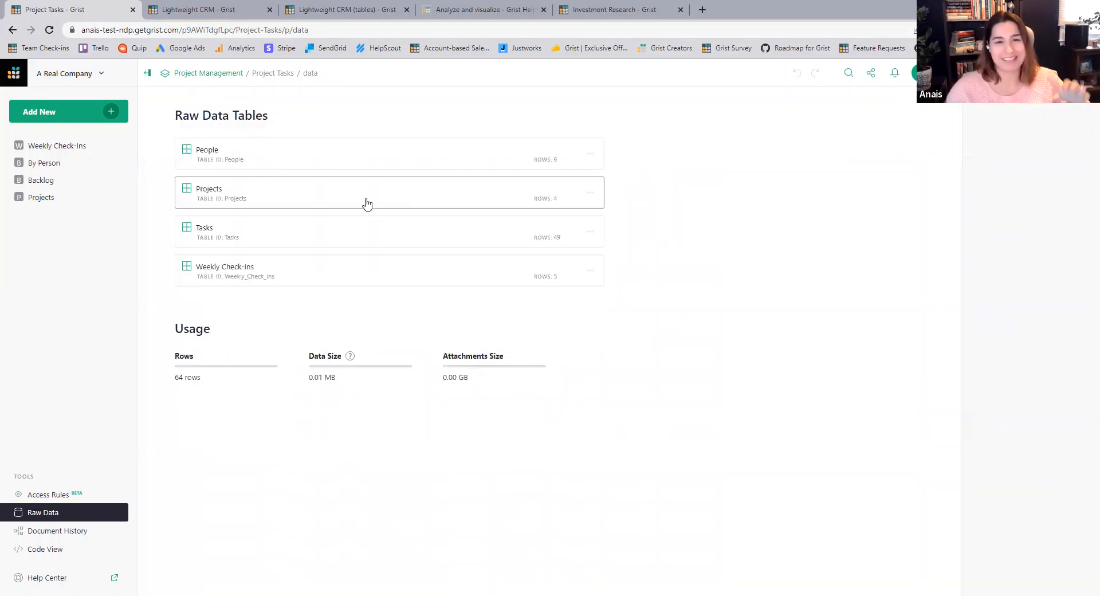
left_click(329, 199)
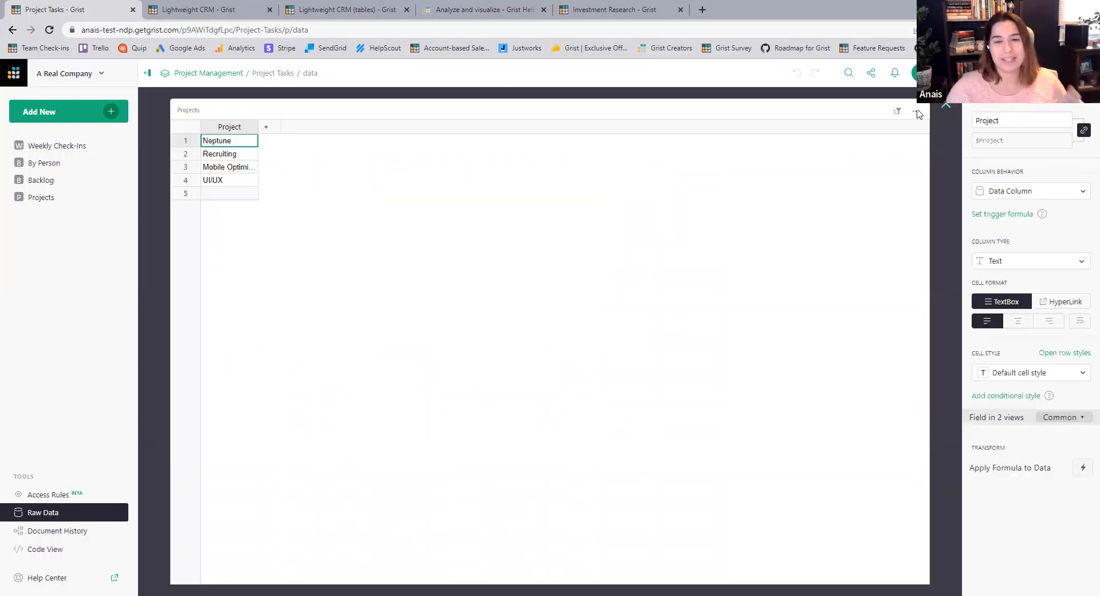
left_click(946, 112)
left_click(352, 275)
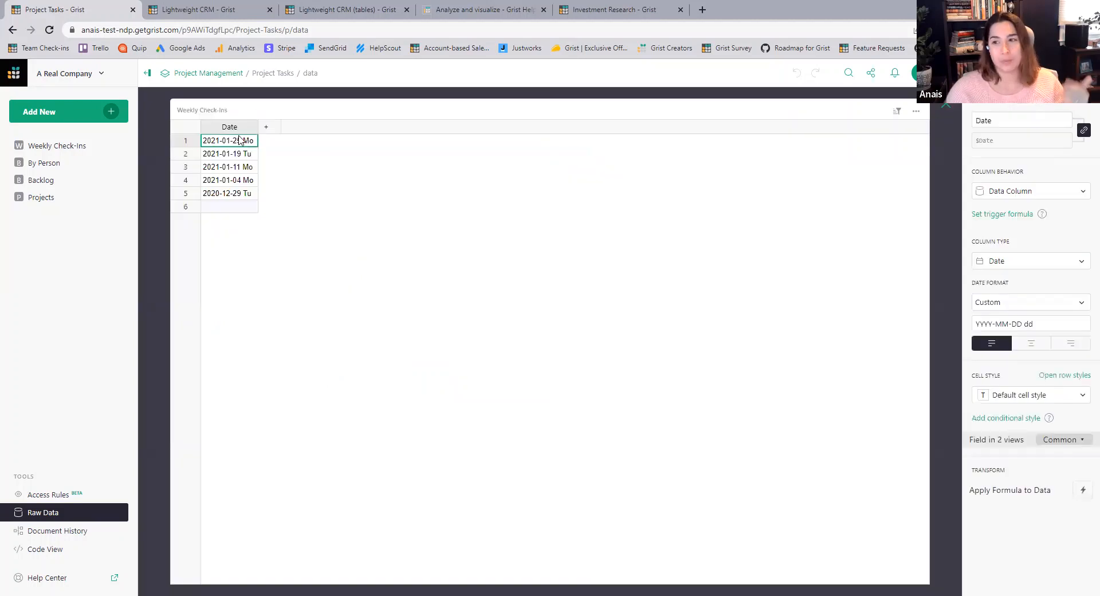
left_click(946, 112)
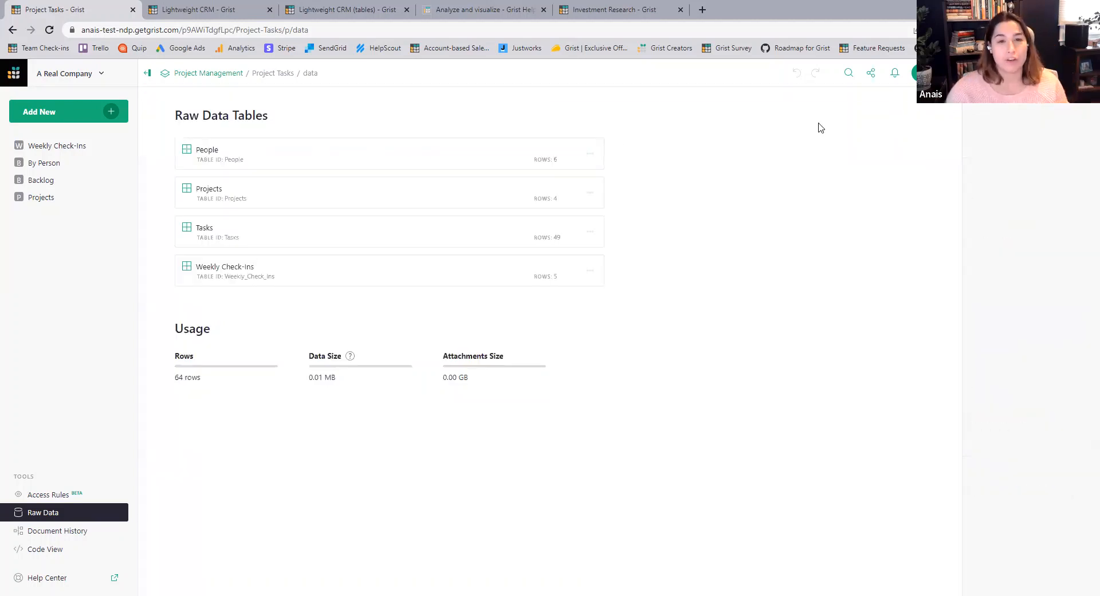
Review the Weekly Check-Ins, By Person, Backlog and Projects pages, then return to the raw data table list.
left_click(46, 148)
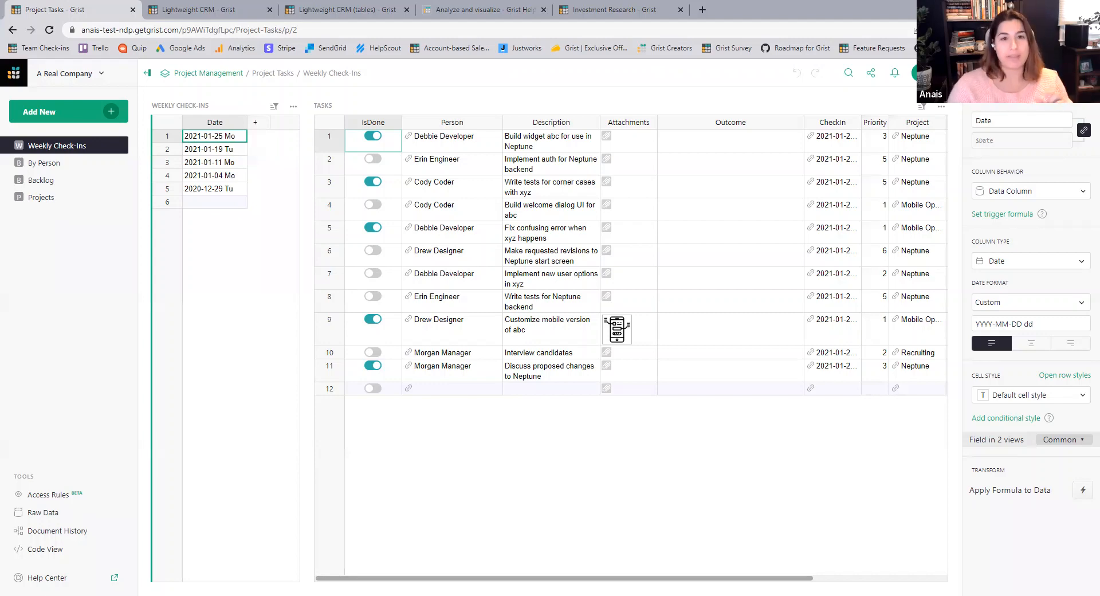
left_click(61, 163)
left_click(63, 181)
left_click(61, 197)
left_click(64, 145)
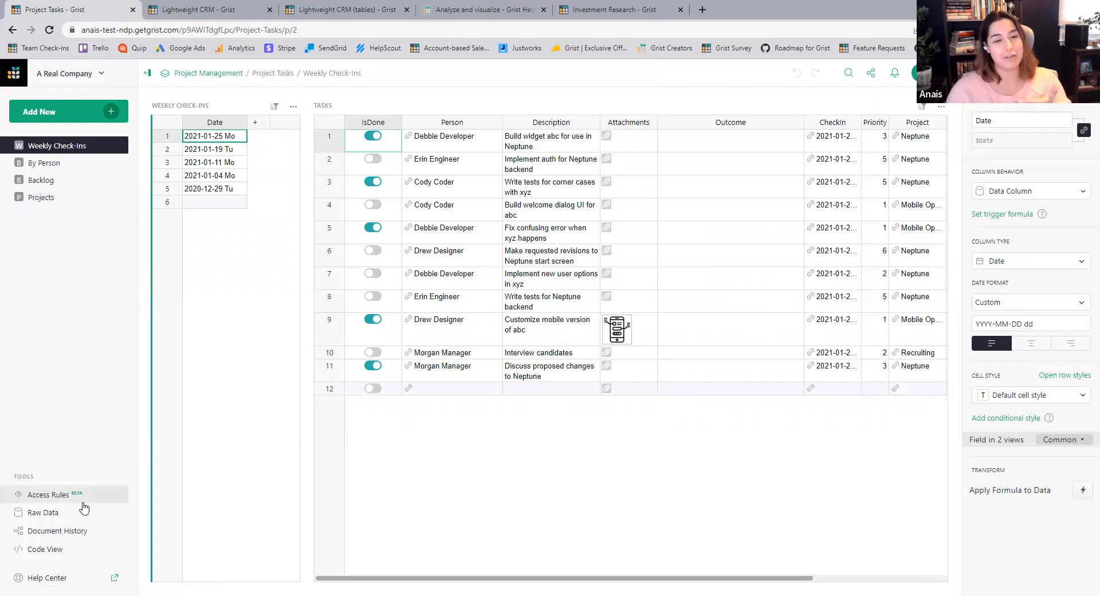
left_click(43, 512)
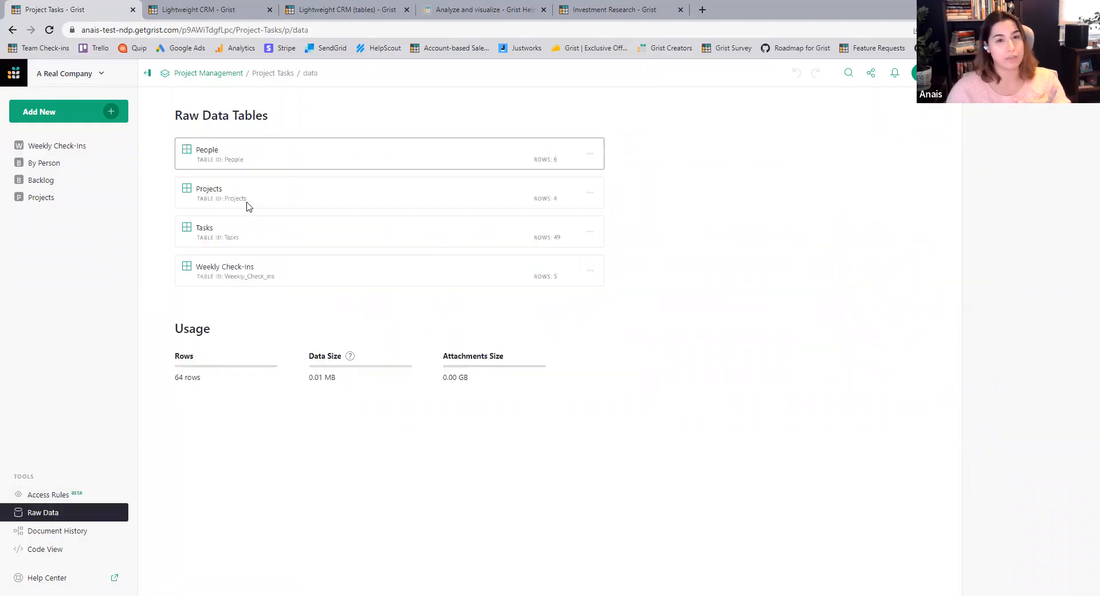
Rename the IsDone column as Done in the Tasks widget of the Weekly Check-Ins page.
left_click(64, 147)
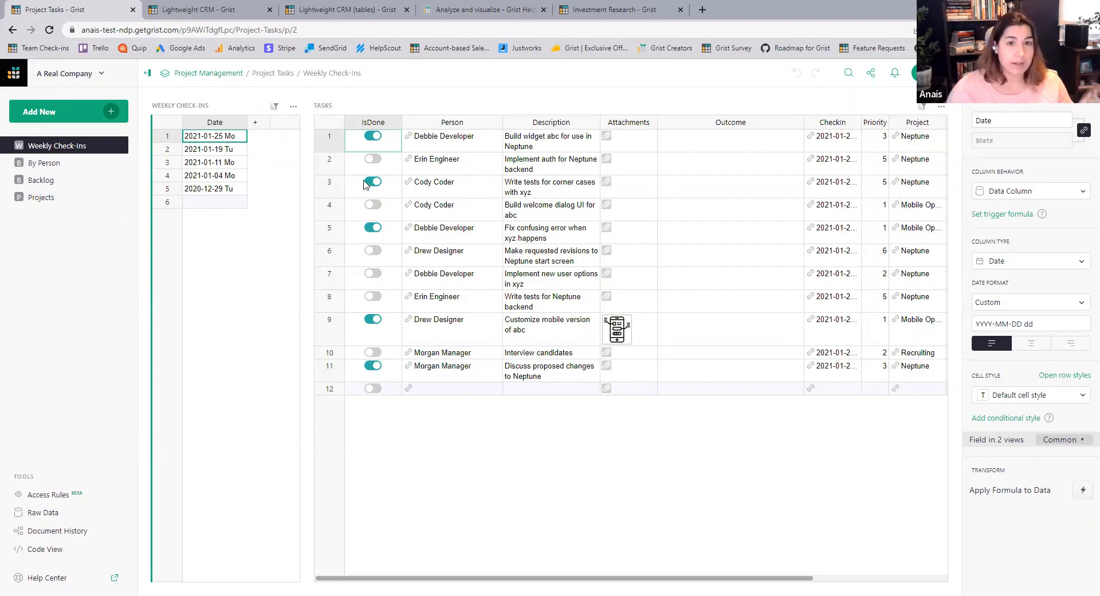
left_click(373, 123)
left_click(374, 123)
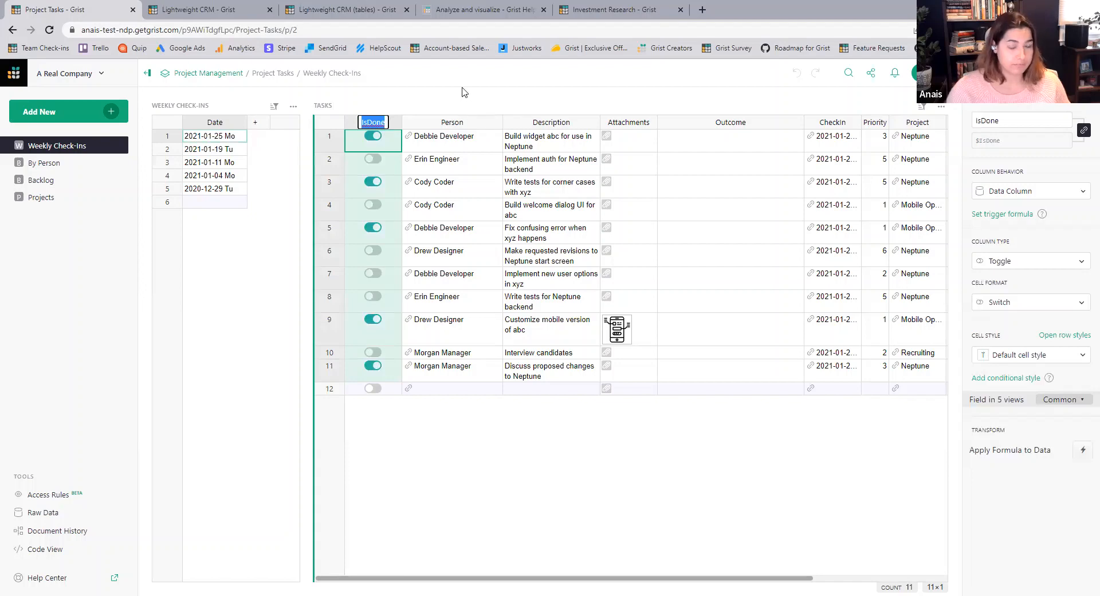
type("Done")
key("Return")
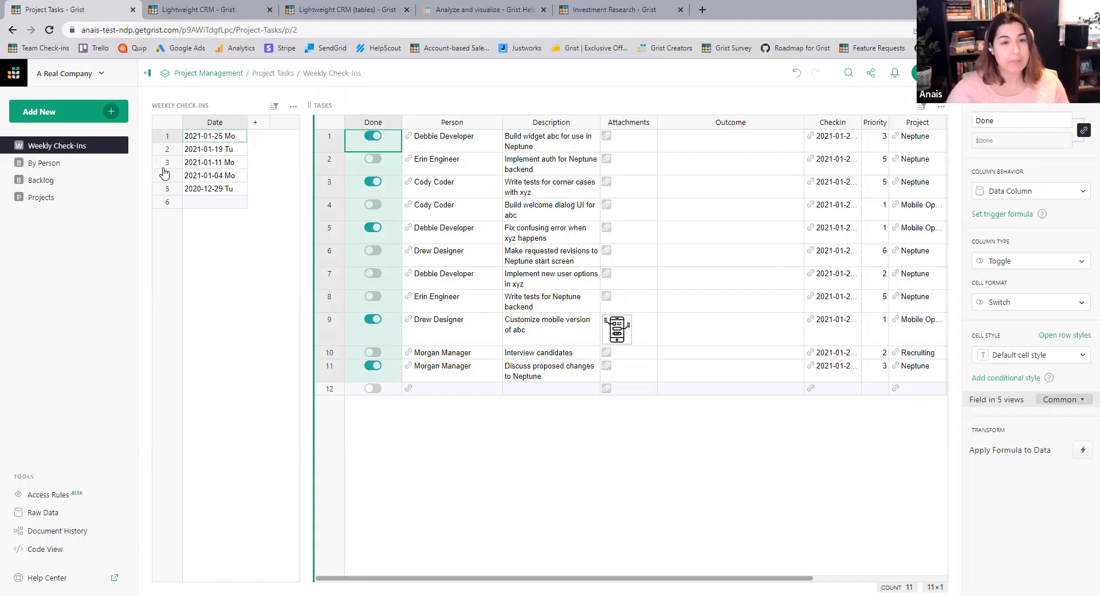
Rename the By Person page as People.
left_click(51, 165)
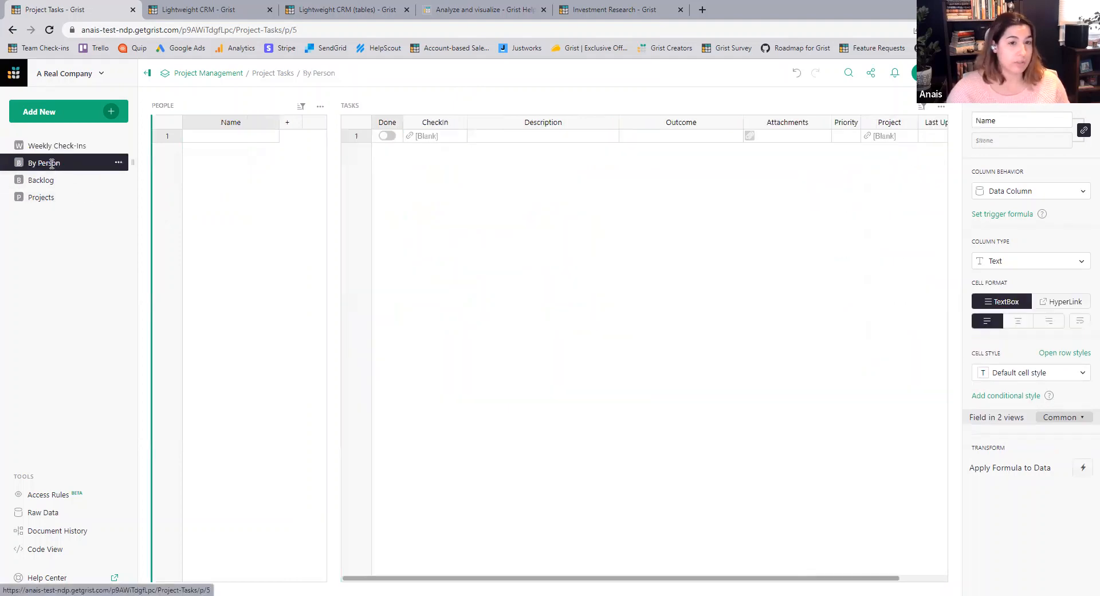
left_click(51, 165)
type("People")
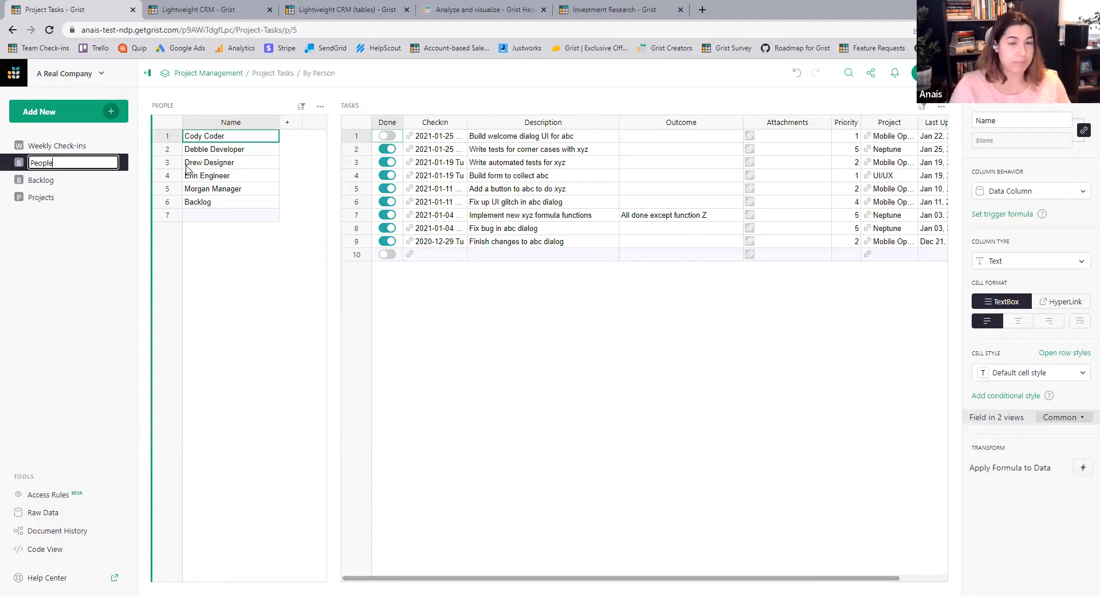
key("Return")
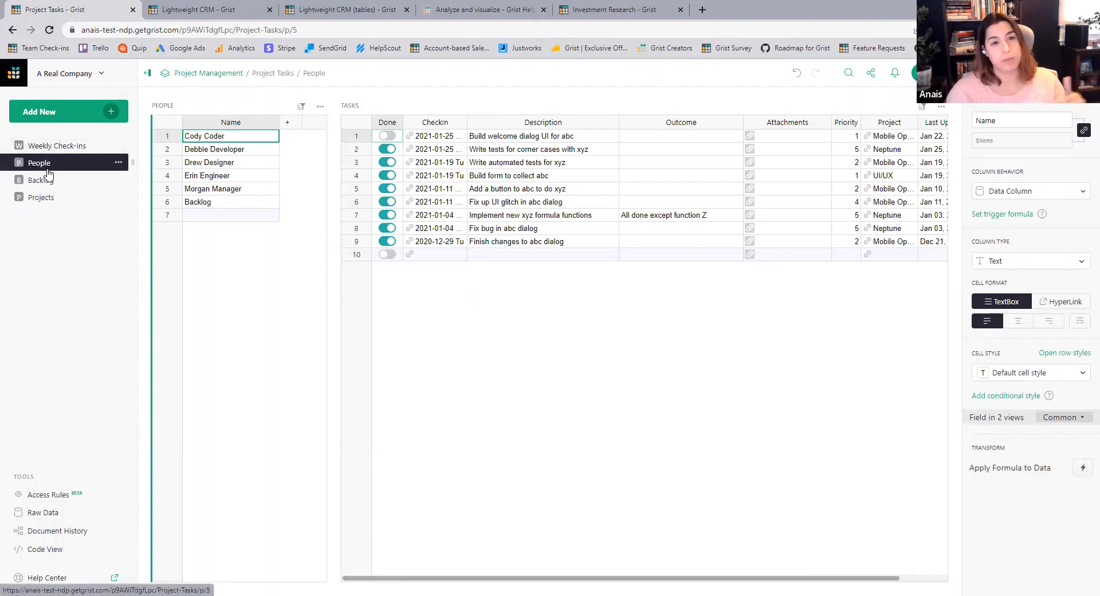
left_click(119, 163)
left_click(65, 280)
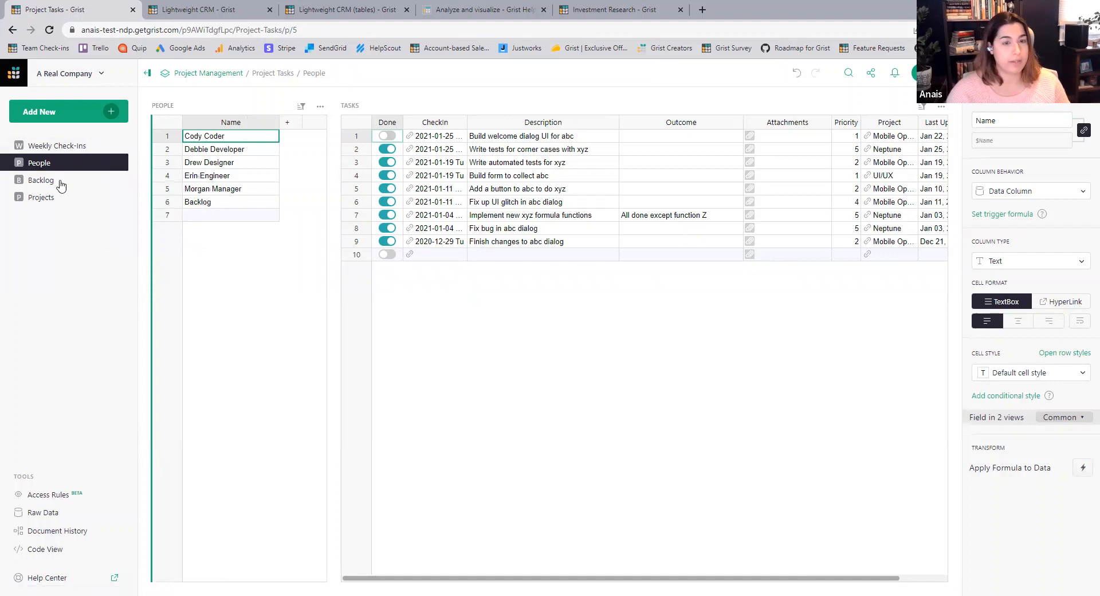
Rename the Weekly Check-Ins data table as Dates, check it in the raw data list and return to its page.
left_click(53, 149)
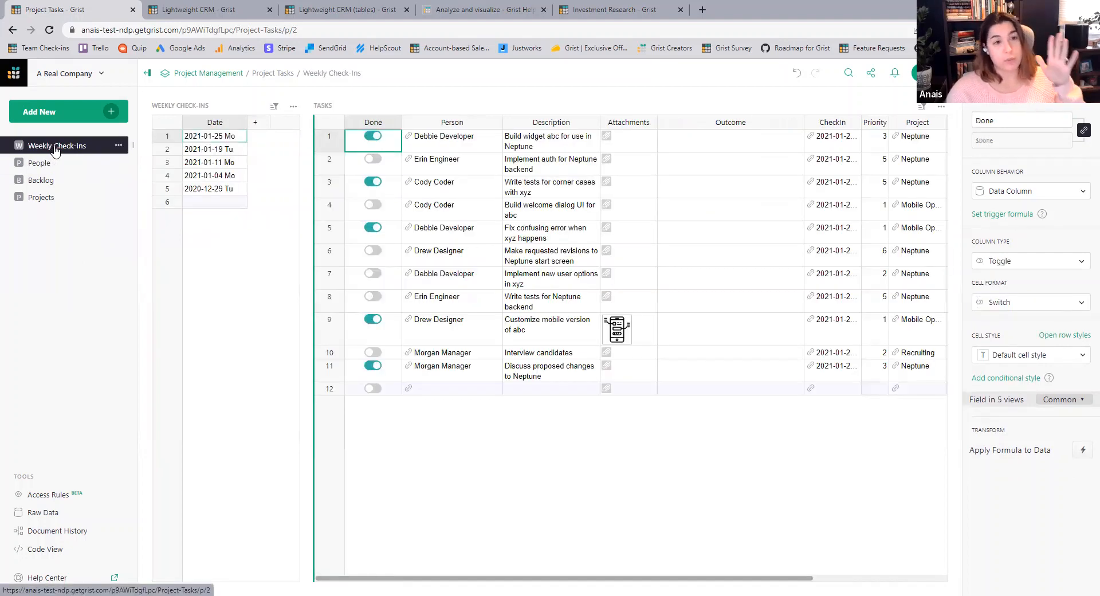
left_click(196, 107)
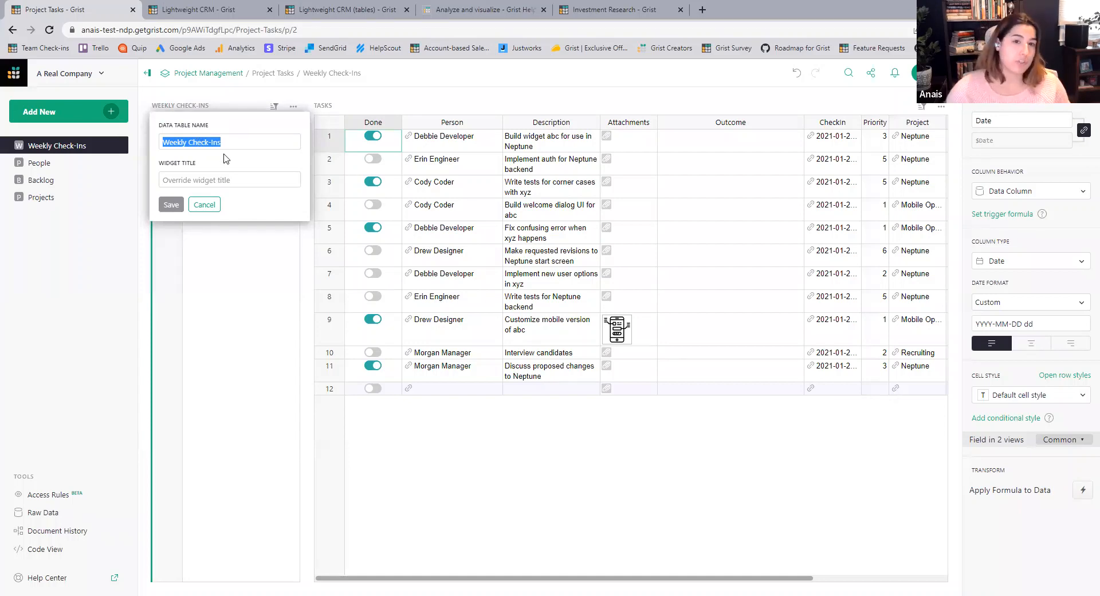
left_click_drag(231, 143, 162, 143)
type("Dates")
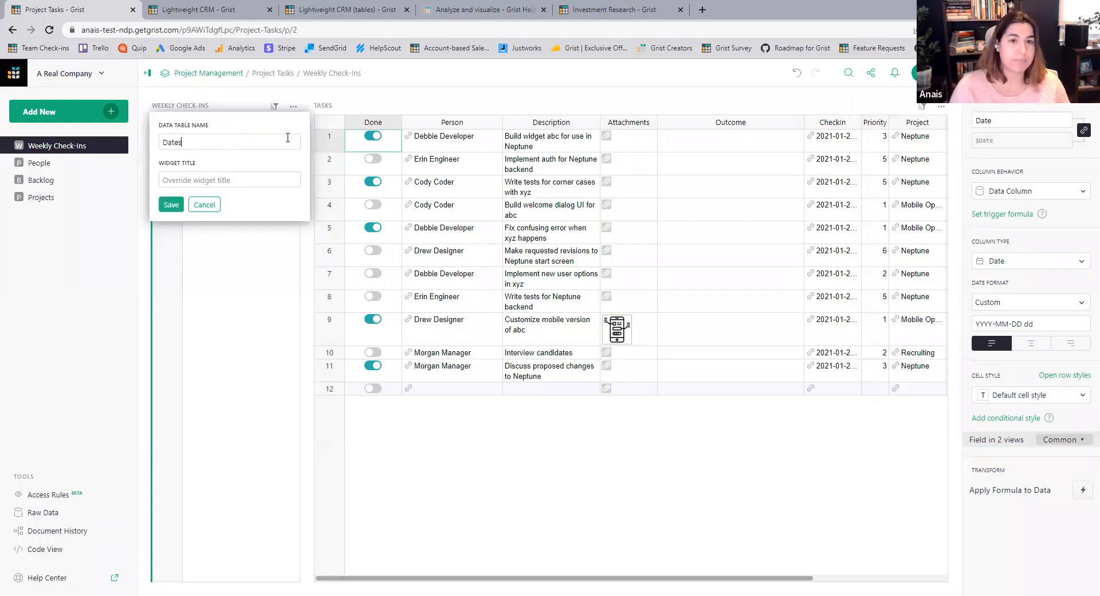
left_click(171, 205)
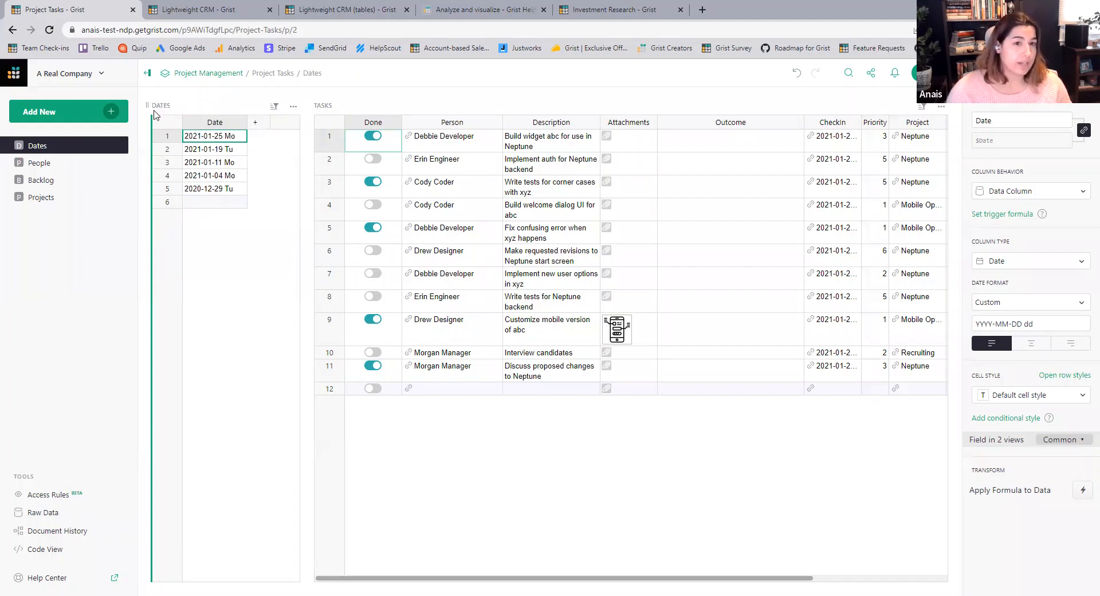
left_click(43, 517)
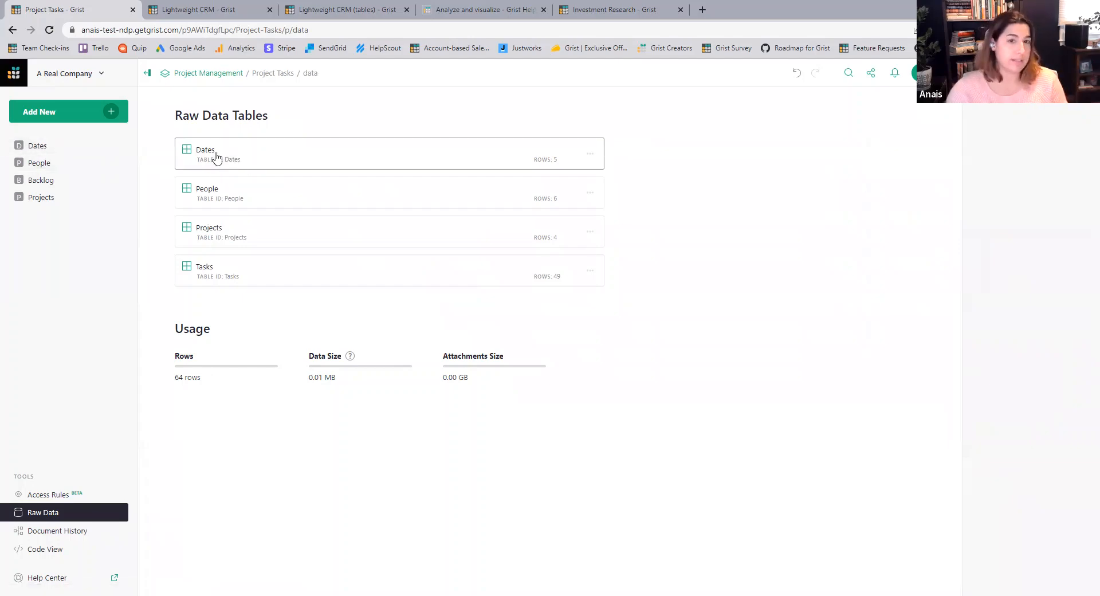
left_click(58, 149)
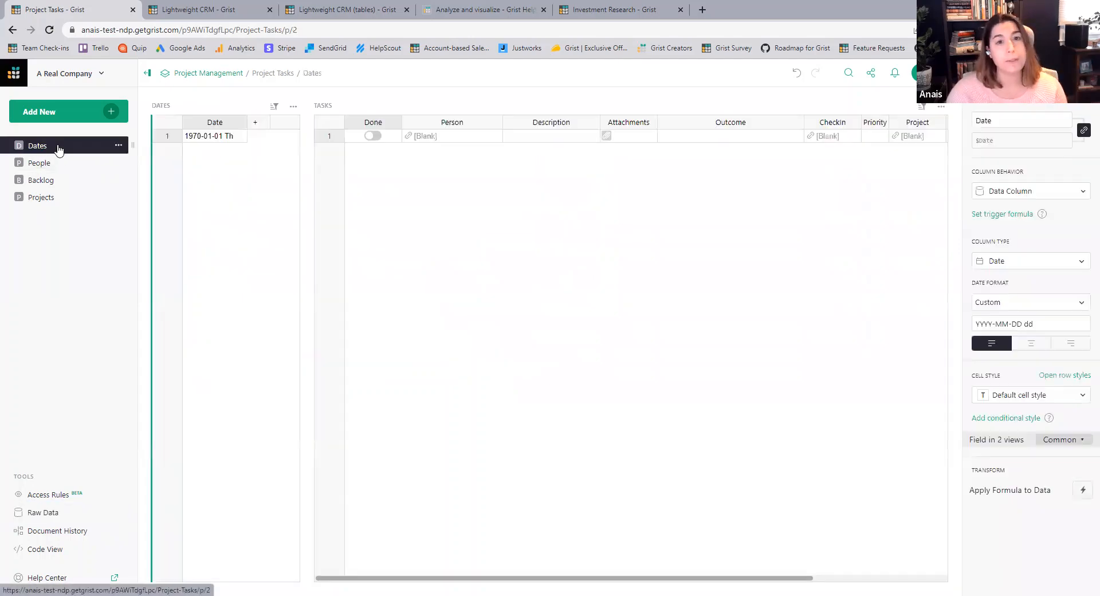
left_click(161, 105)
left_click(188, 180)
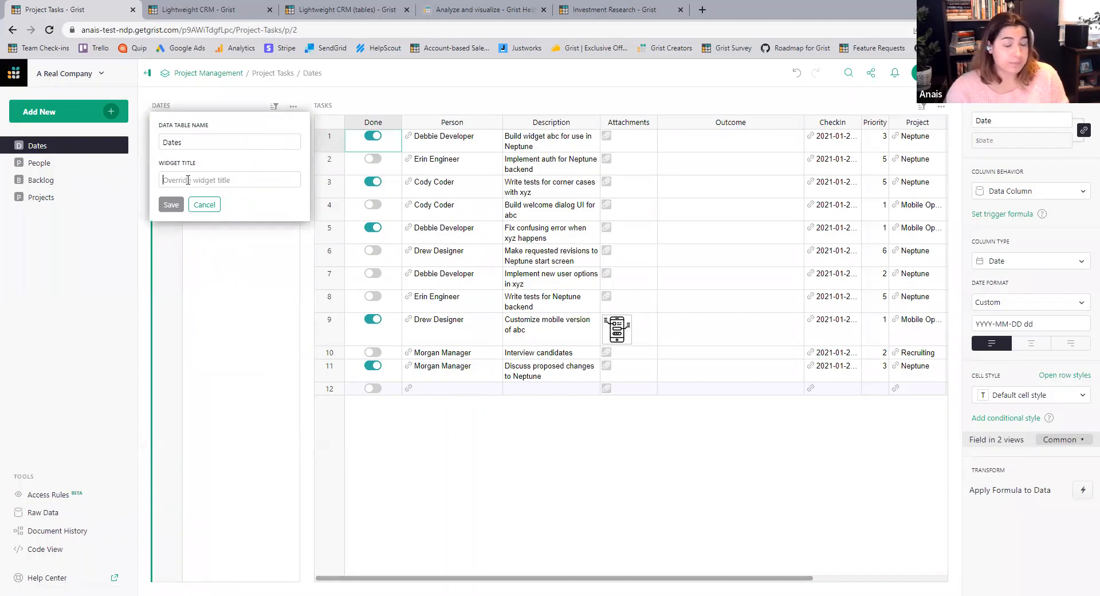
left_click(172, 254)
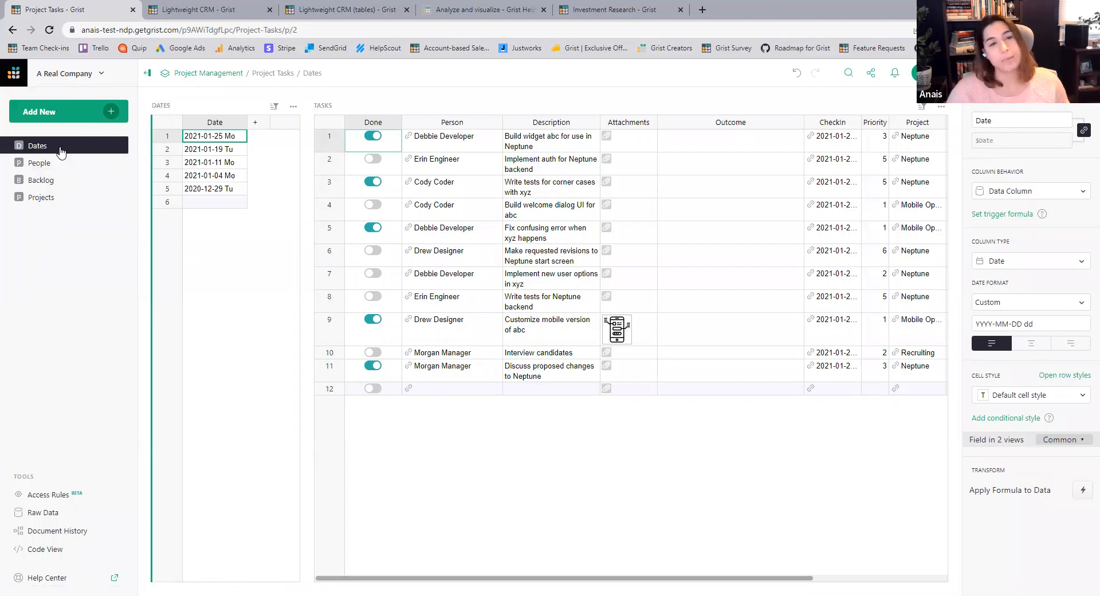
Title the Dates widget "Select Date" while keeping its data table name, check the raw data list and return to the Dates page.
left_click(167, 111)
left_click(184, 179)
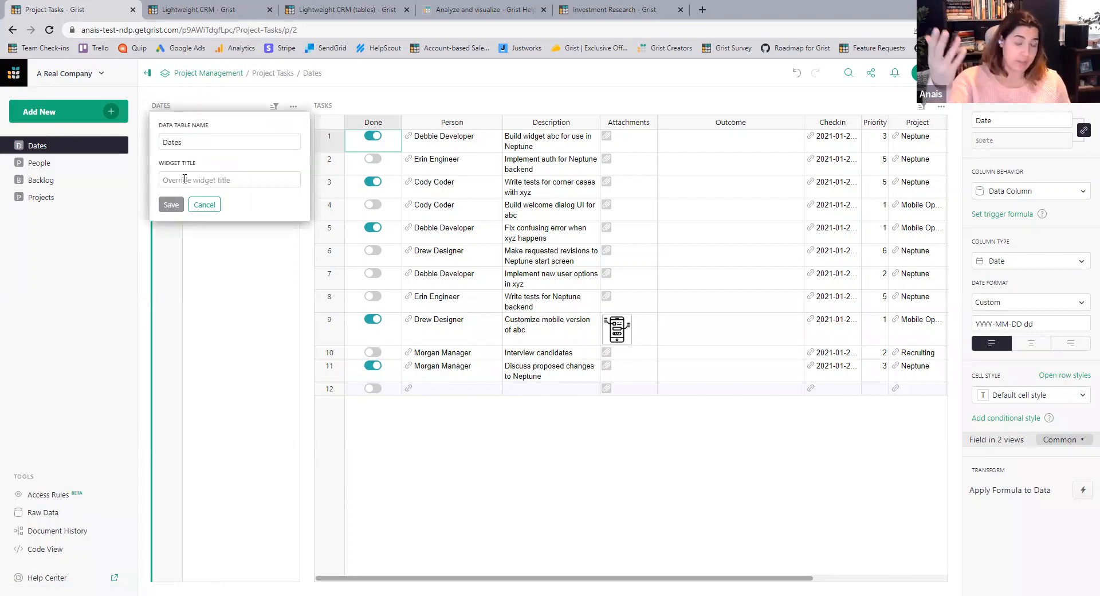
type("Select Date")
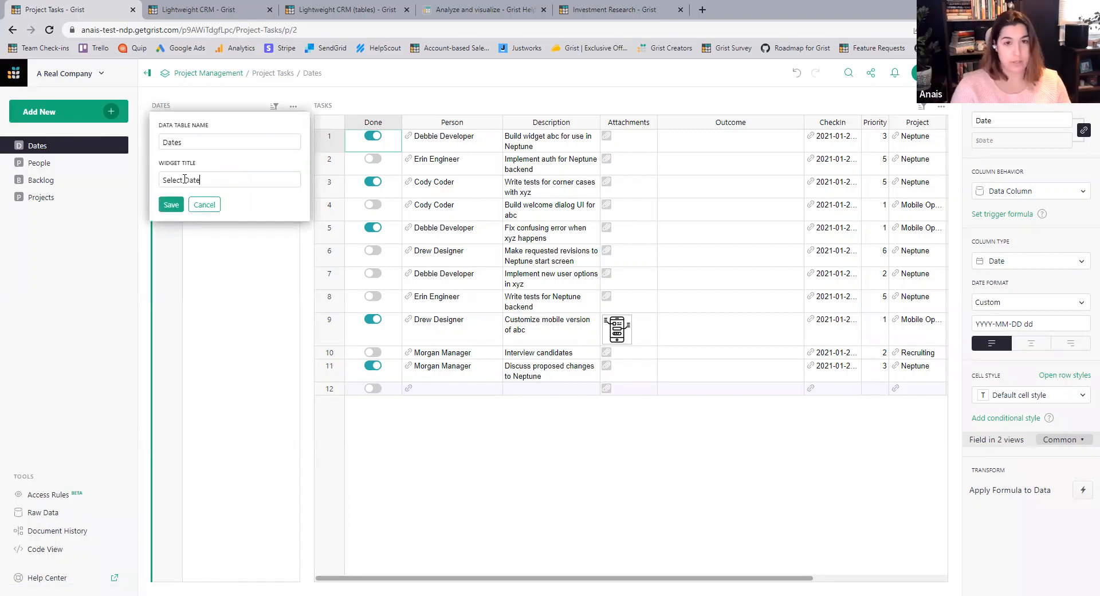
left_click(171, 205)
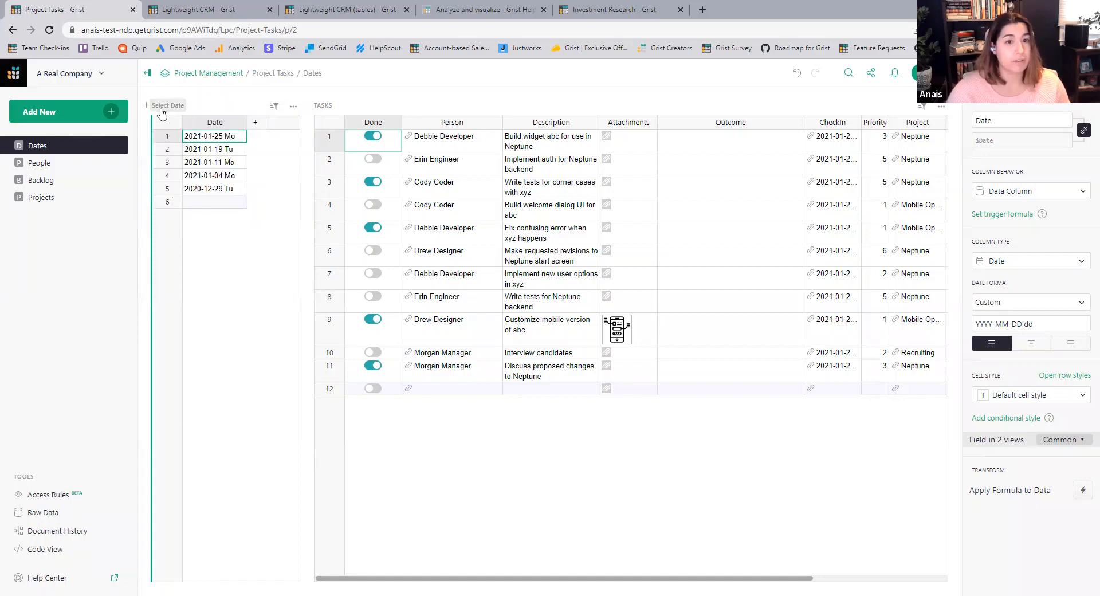
left_click(60, 513)
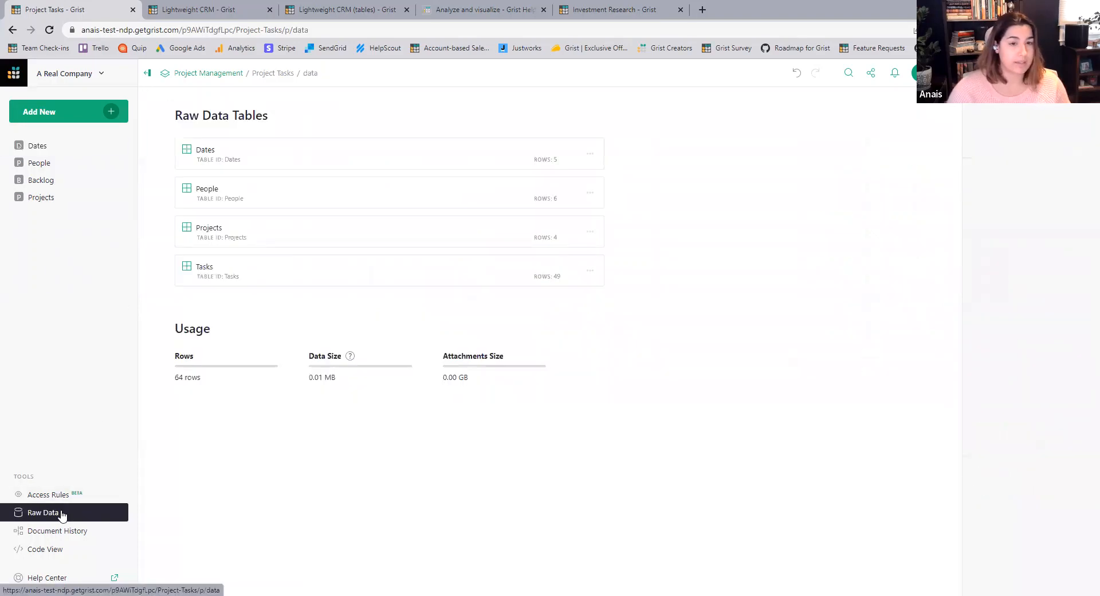
left_click(59, 148)
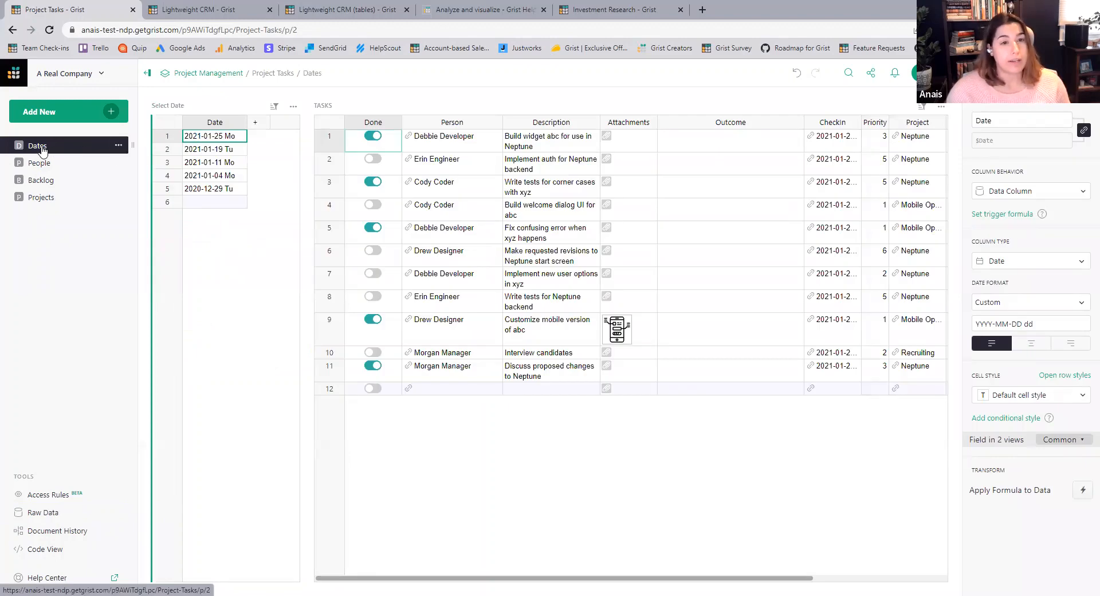
Rename the Dates page as Weekly Tasks.
left_click(40, 147)
type("Weekly")
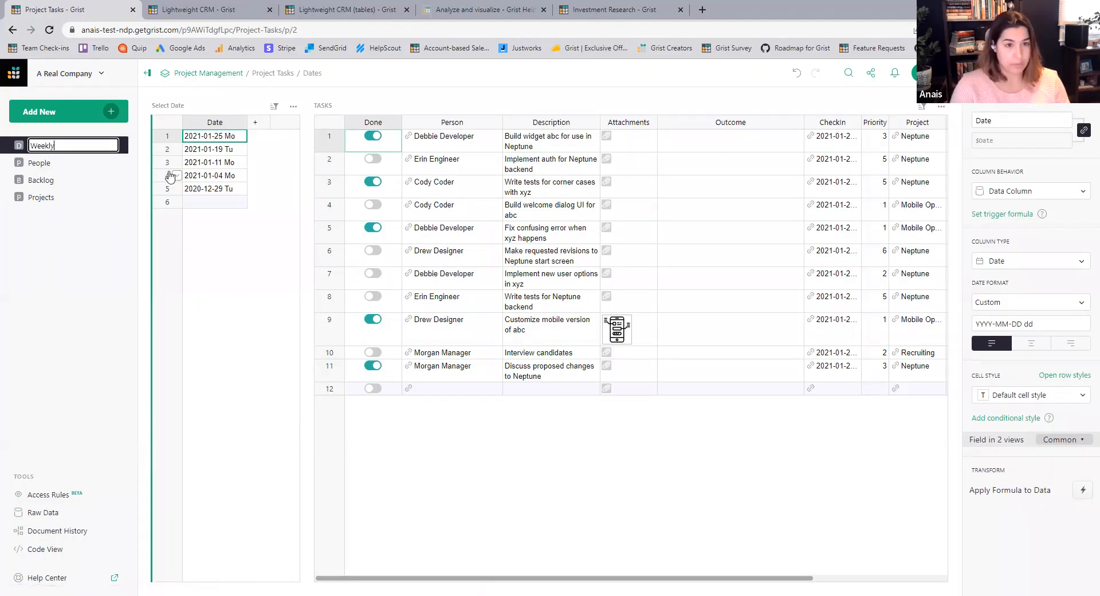
type(" Tasks")
key("Return")
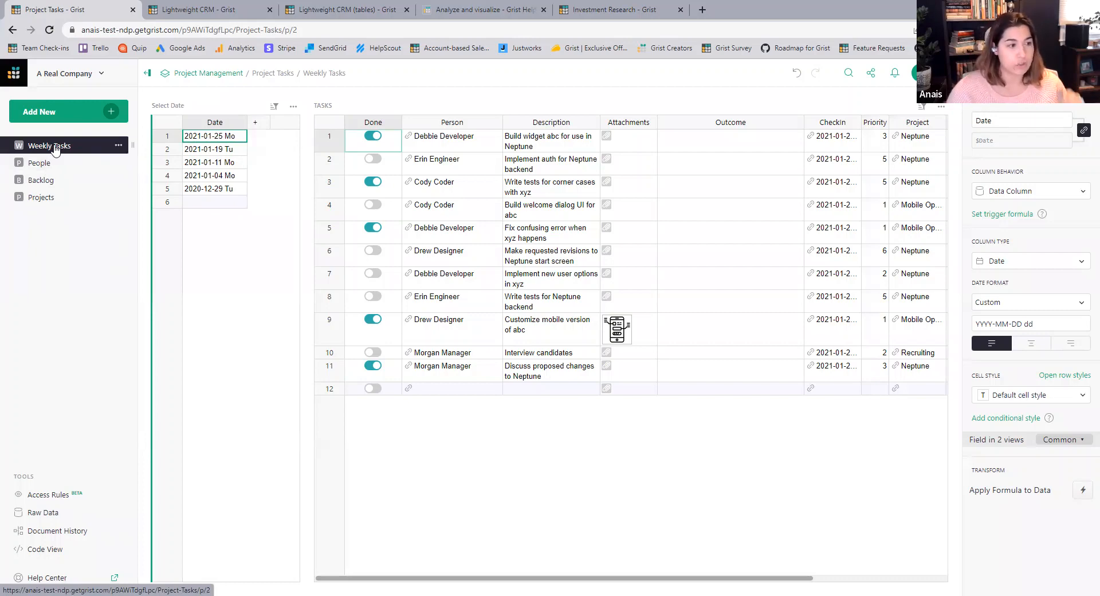
Sort the Tasks widget on the Weekly Tasks page by Person in ascending order and save the sort.
left_click(459, 192)
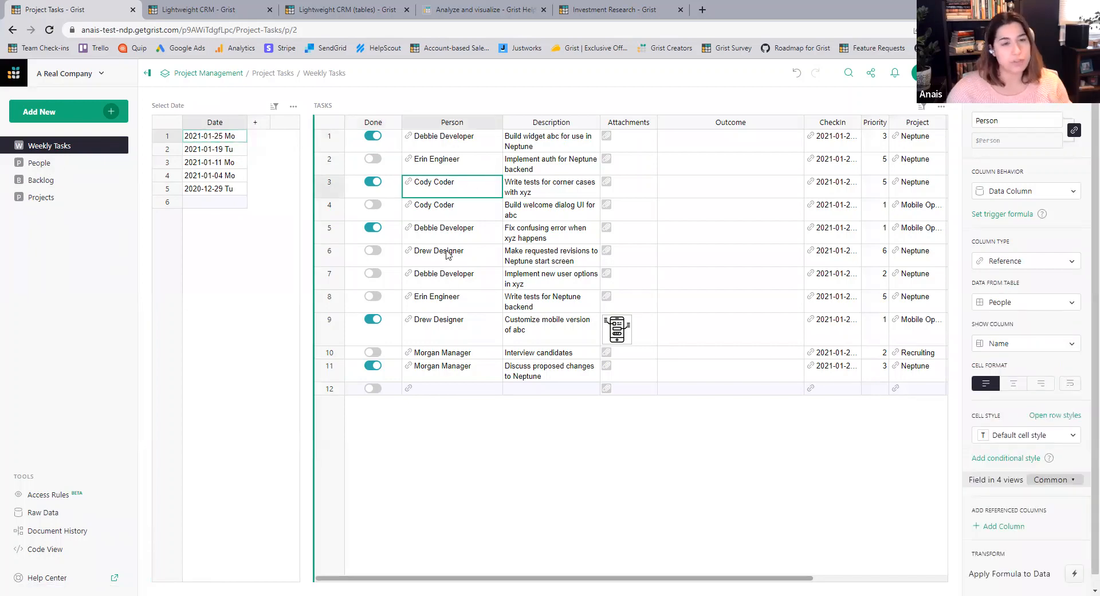
left_click(461, 330)
left_click(457, 236)
left_click(458, 256)
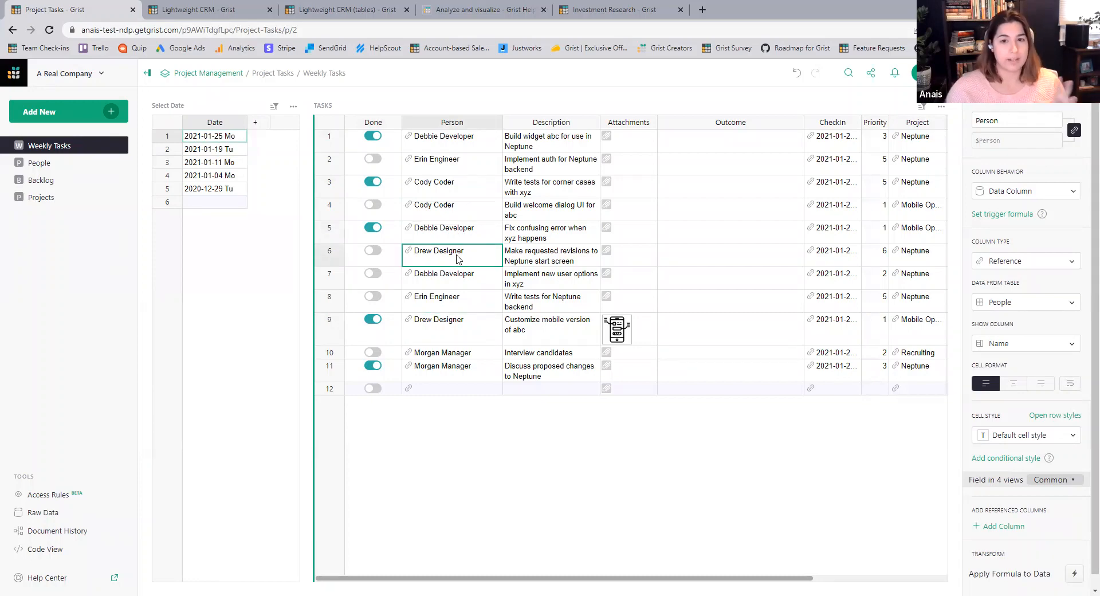
left_click(465, 165)
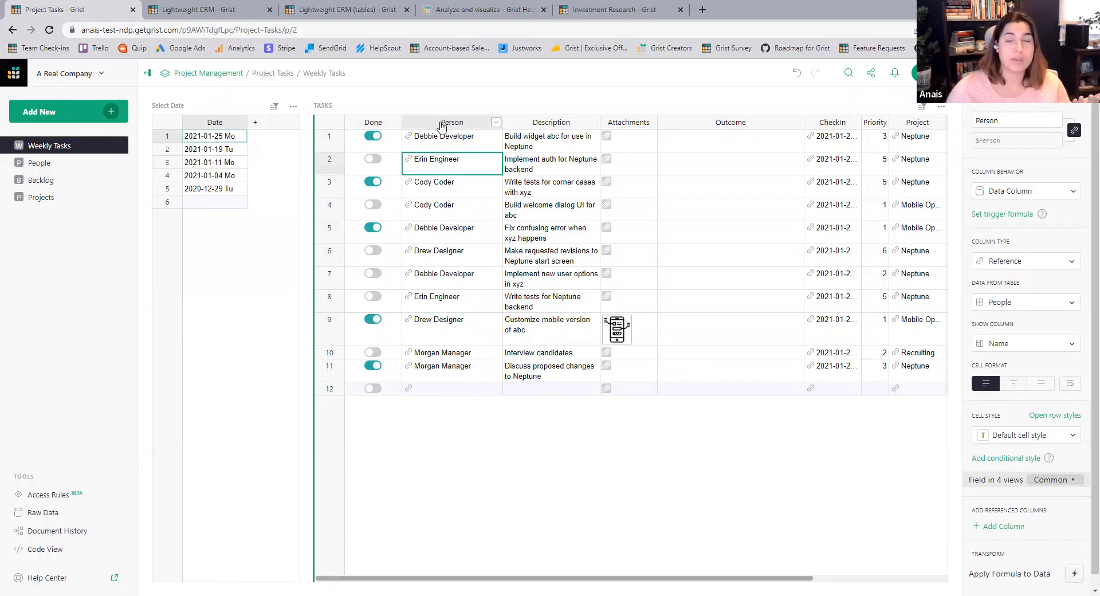
left_click(920, 108)
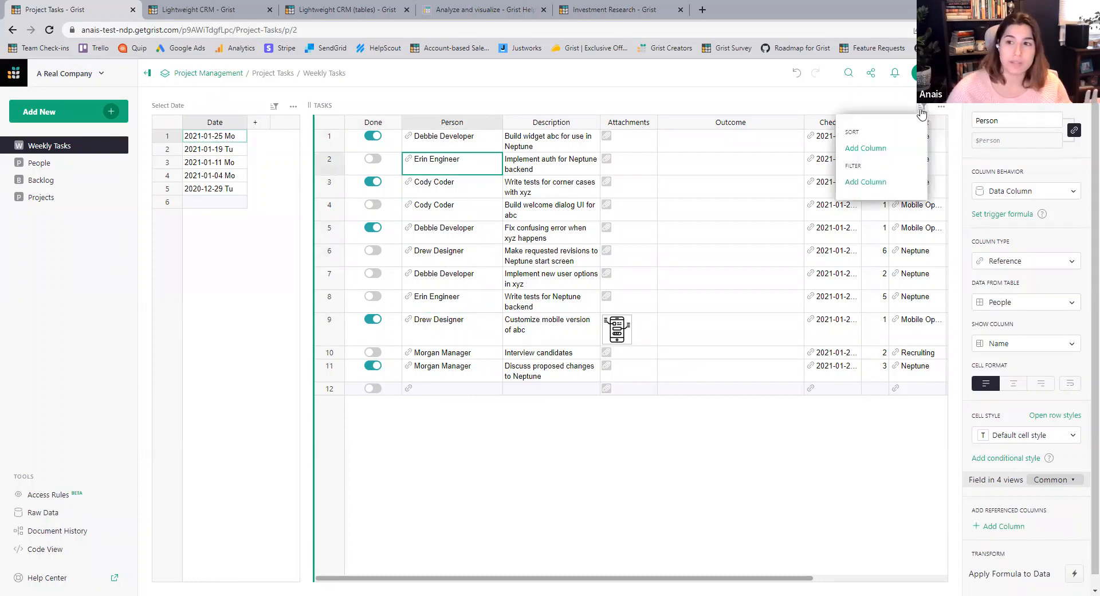
left_click(496, 122)
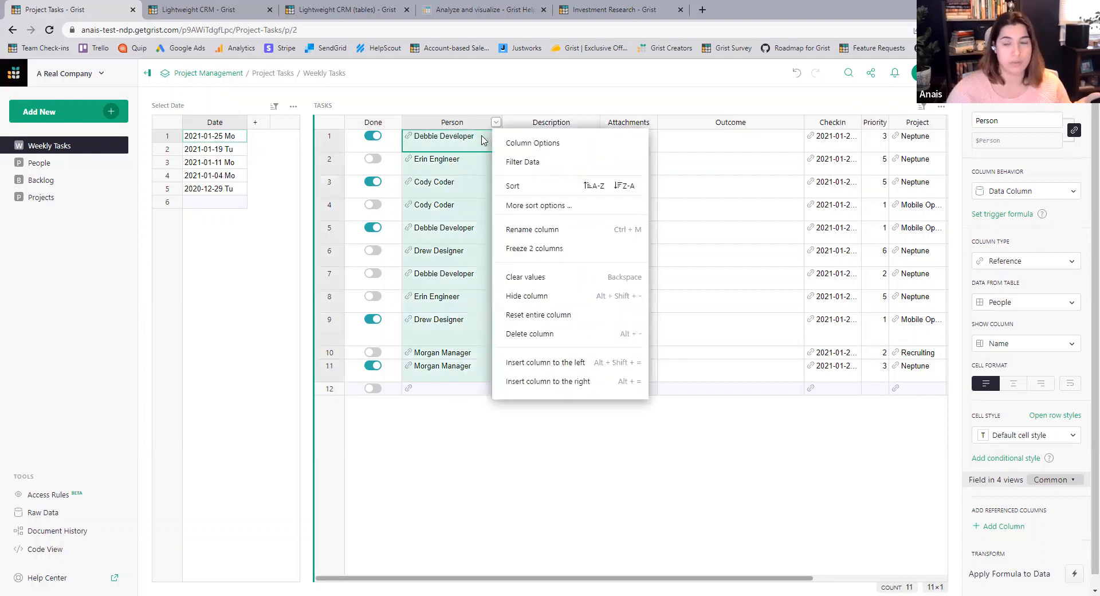
left_click(596, 186)
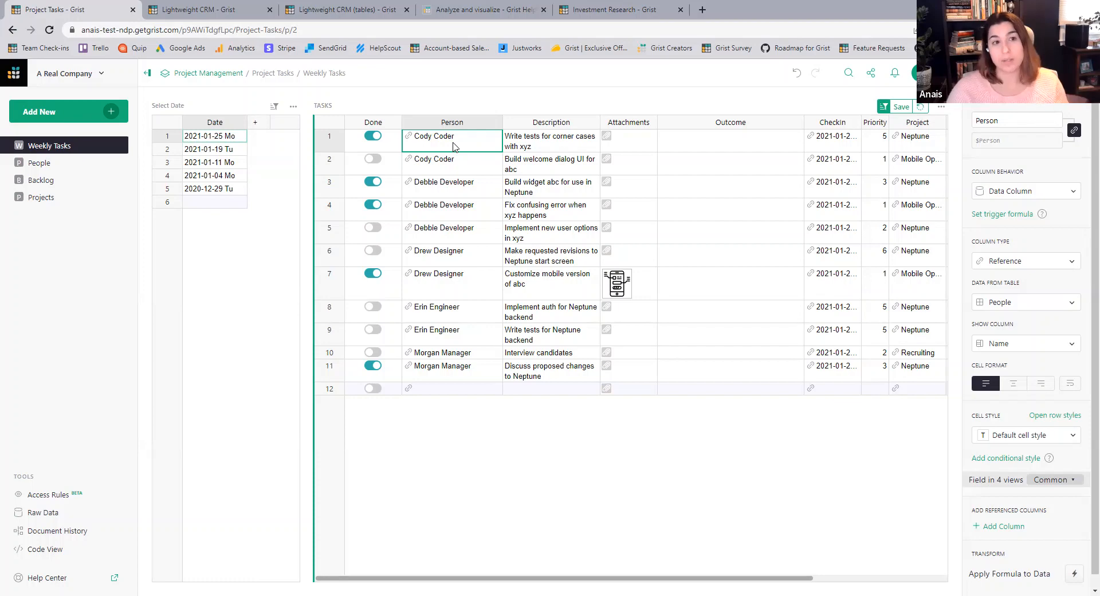
left_click(905, 108)
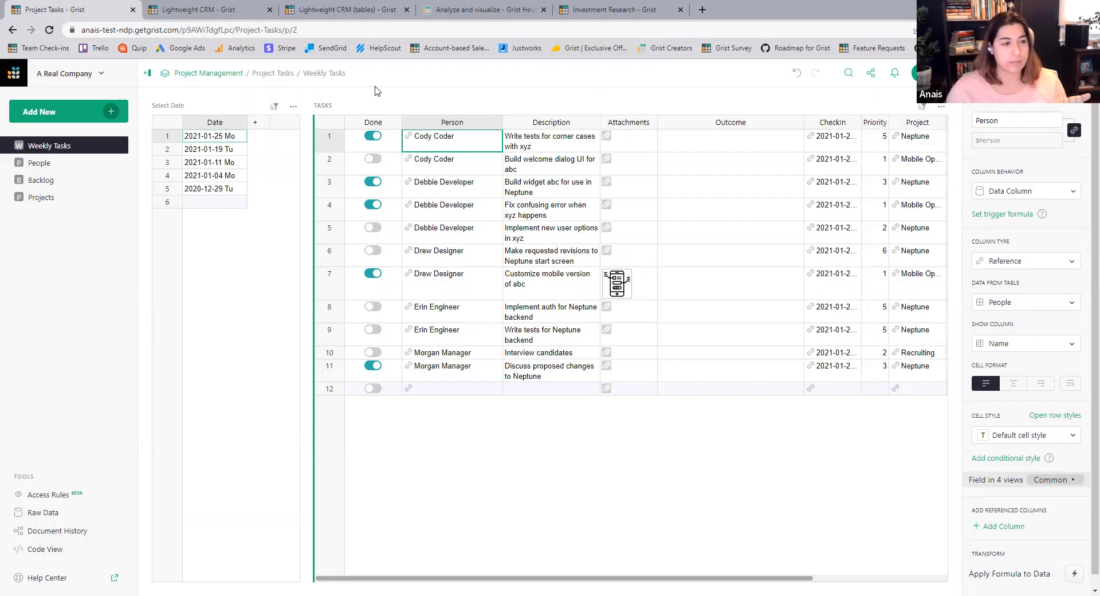
On the Projects page, compare the Recruiting and Neptune tasks, sort the Tasks widget by Done in ascending order and save the sort.
left_click(52, 198)
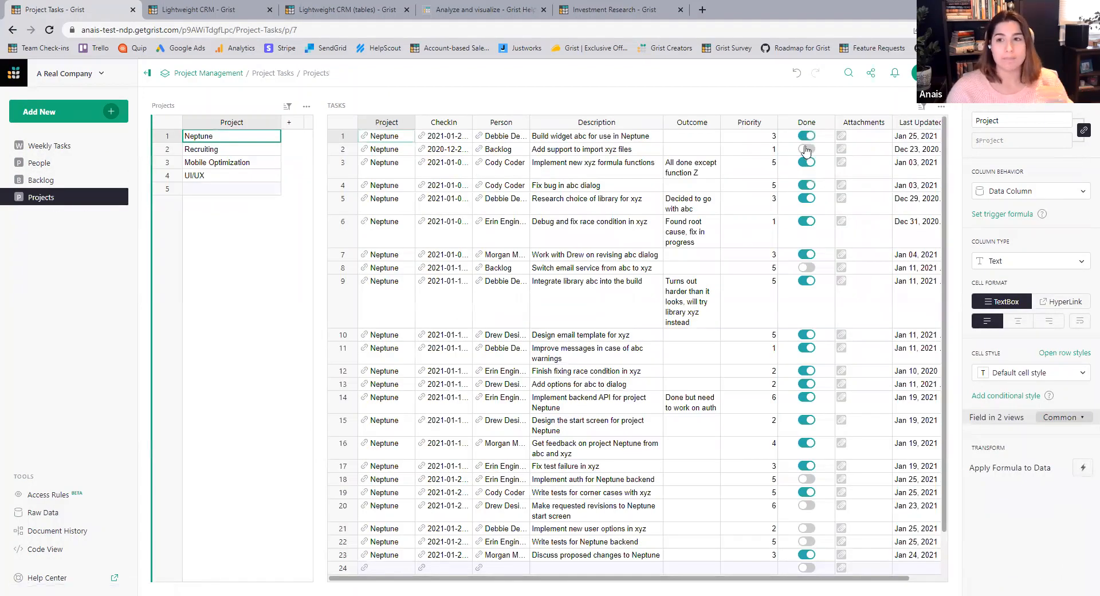
left_click(250, 150)
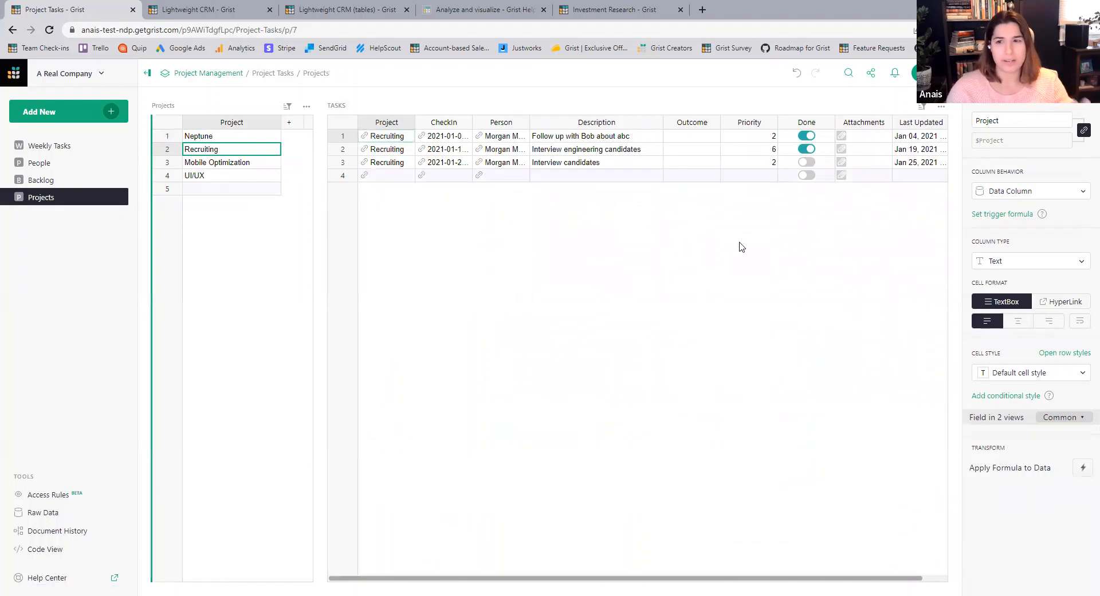
left_click(224, 137)
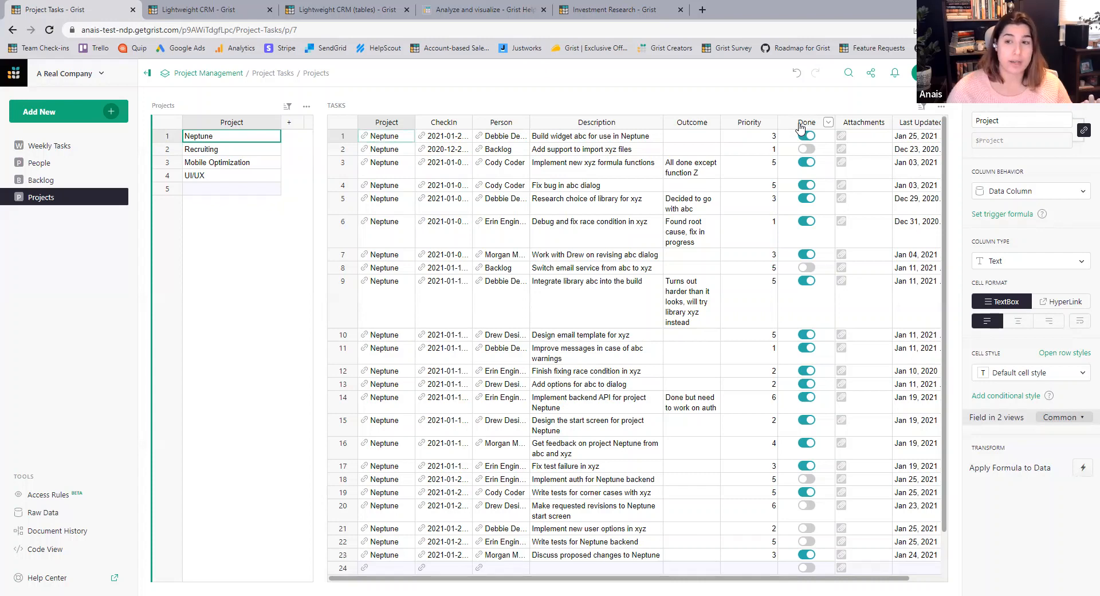
left_click(828, 122)
left_click(930, 189)
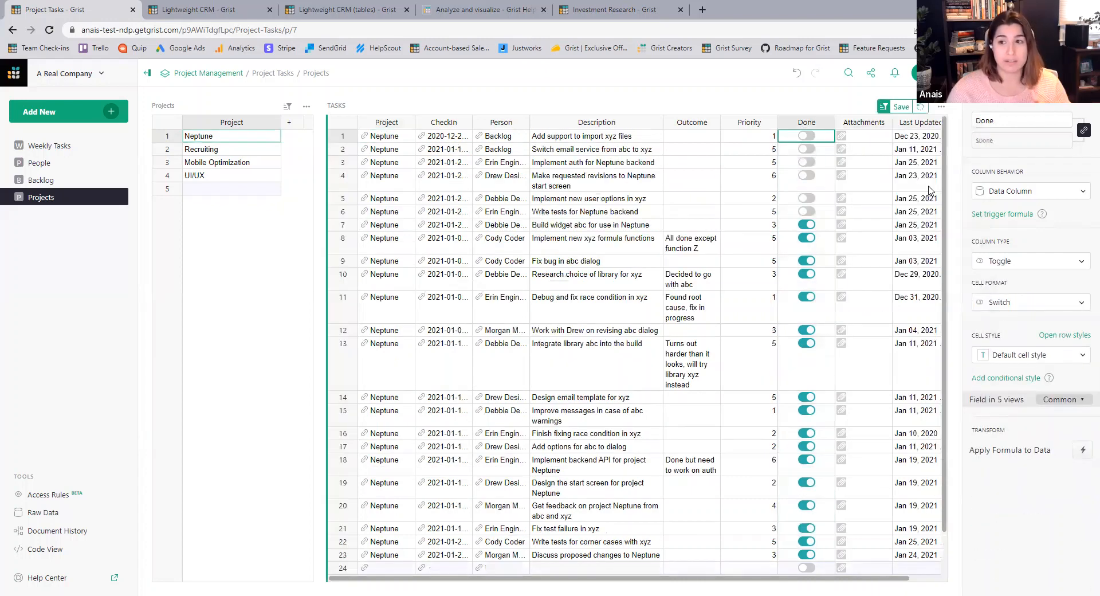
left_click(900, 109)
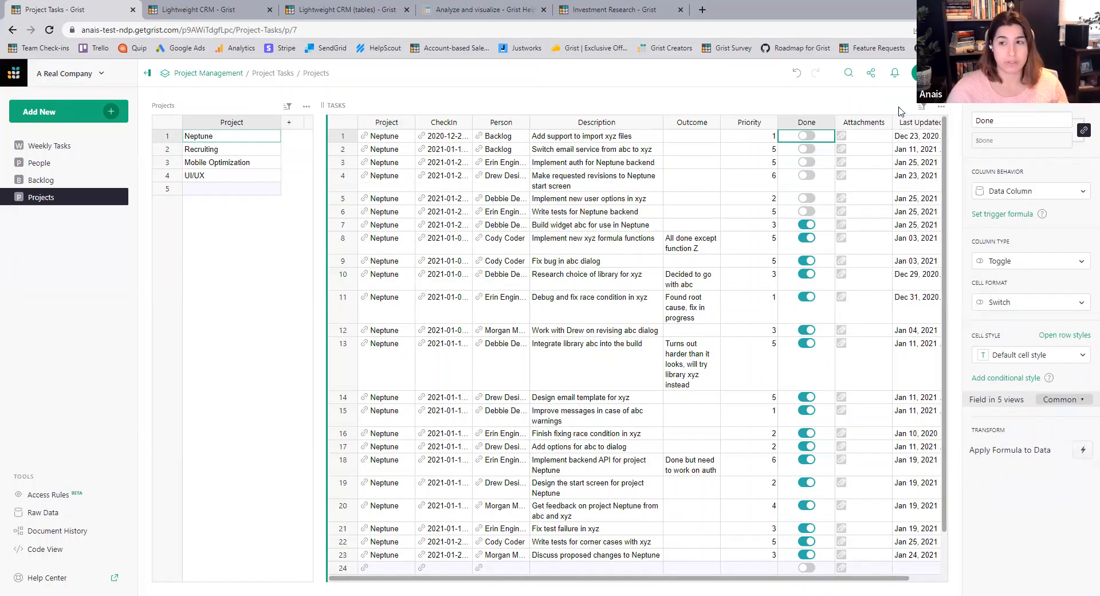
Add Priority in descending order as a secondary sort of the Projects page's Tasks widget and save it.
right_click(742, 126)
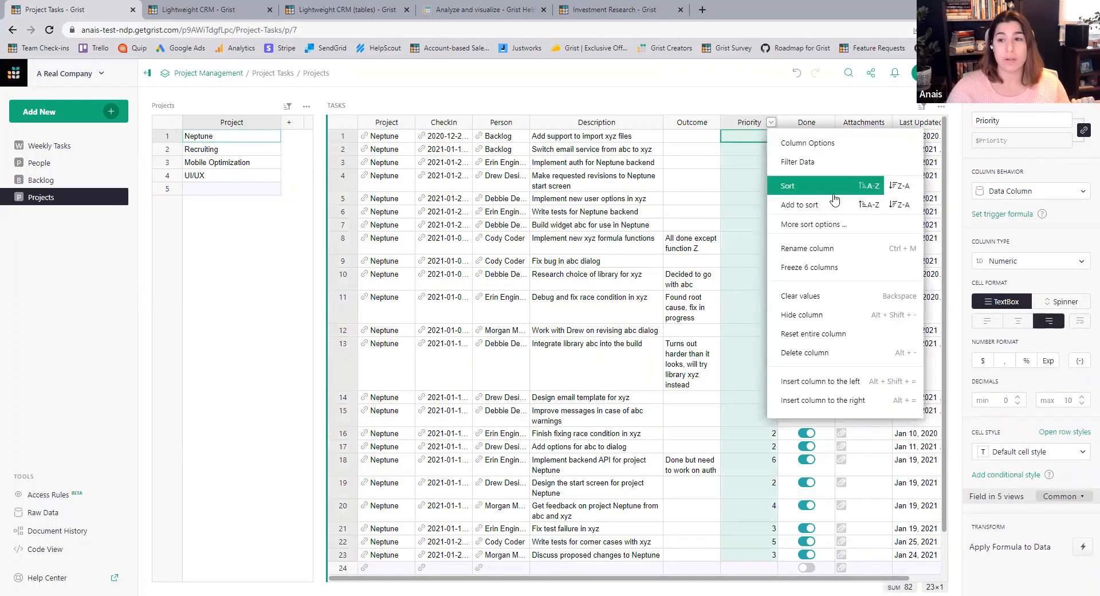
left_click(908, 205)
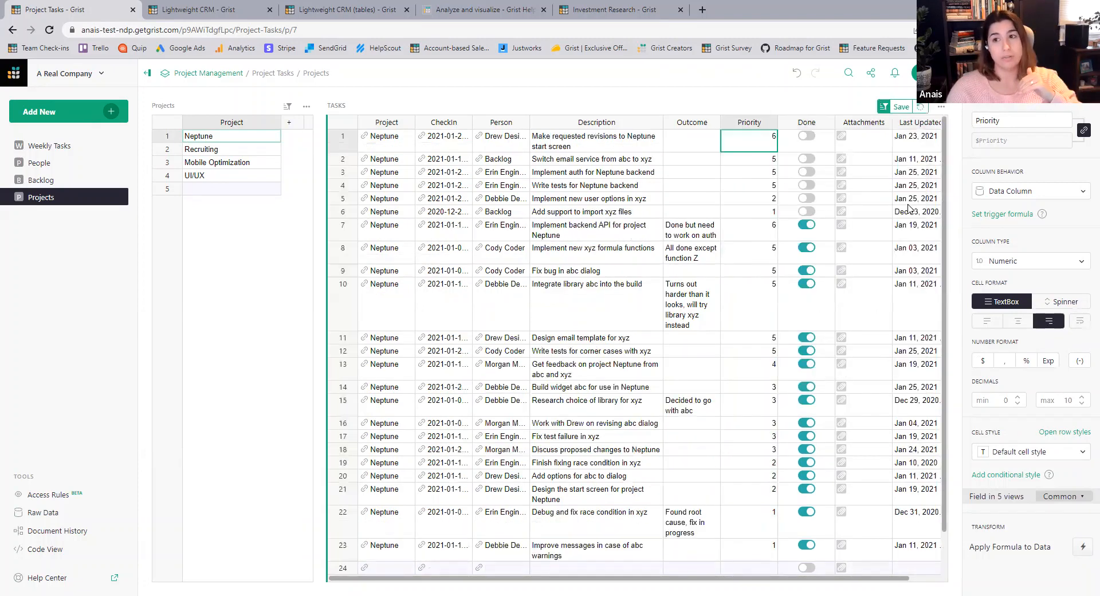
left_click(901, 107)
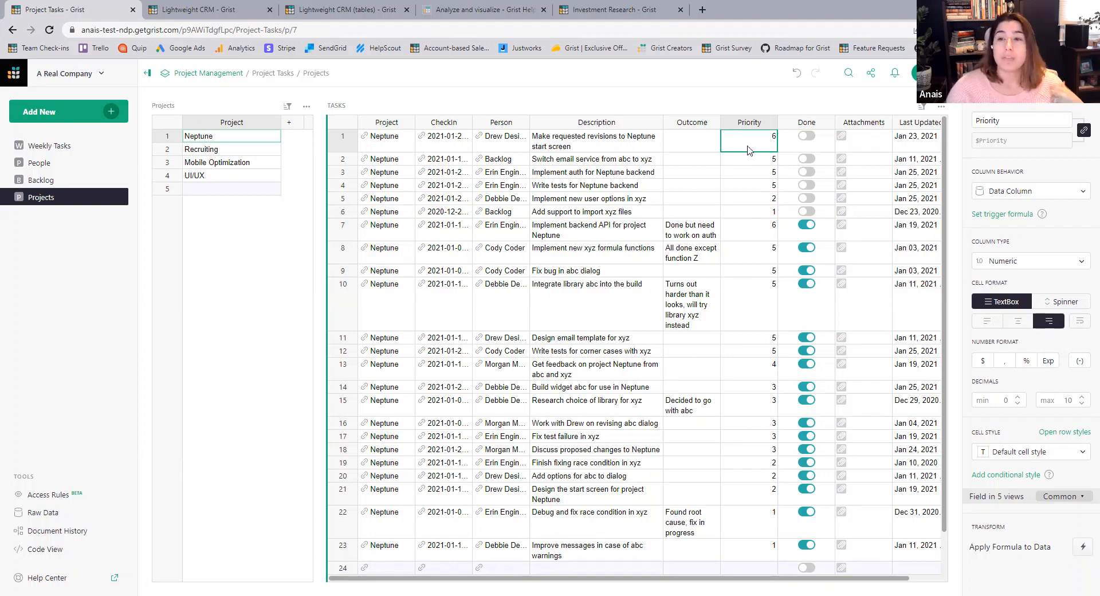
Try sorting the Projects page's tasks by Priority before Done, revert that change and review the saved sort order.
left_click(921, 108)
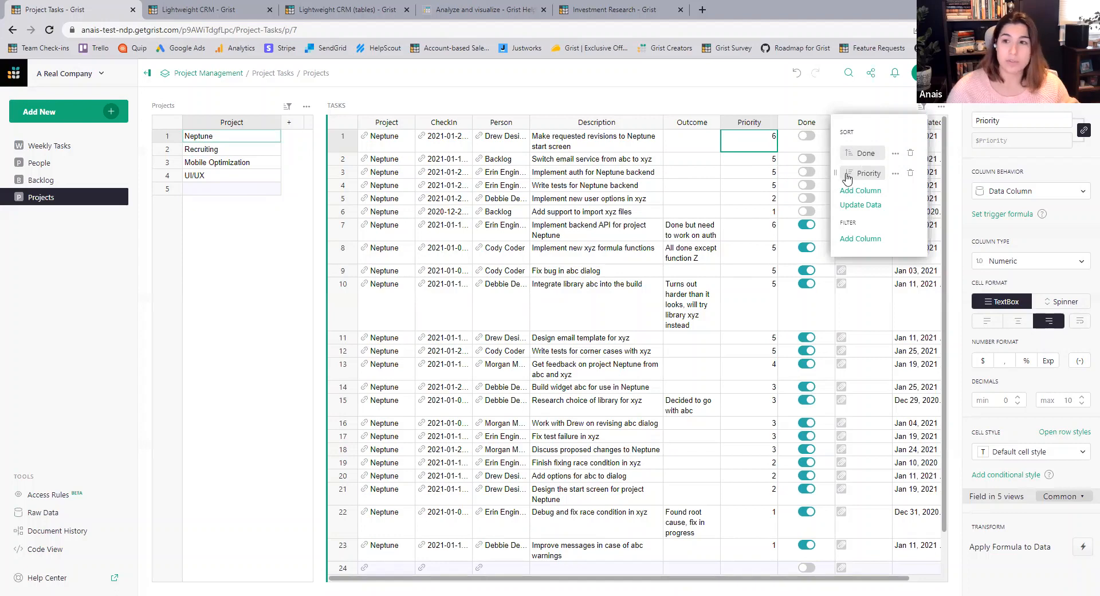
left_click_drag(834, 171, 835, 140)
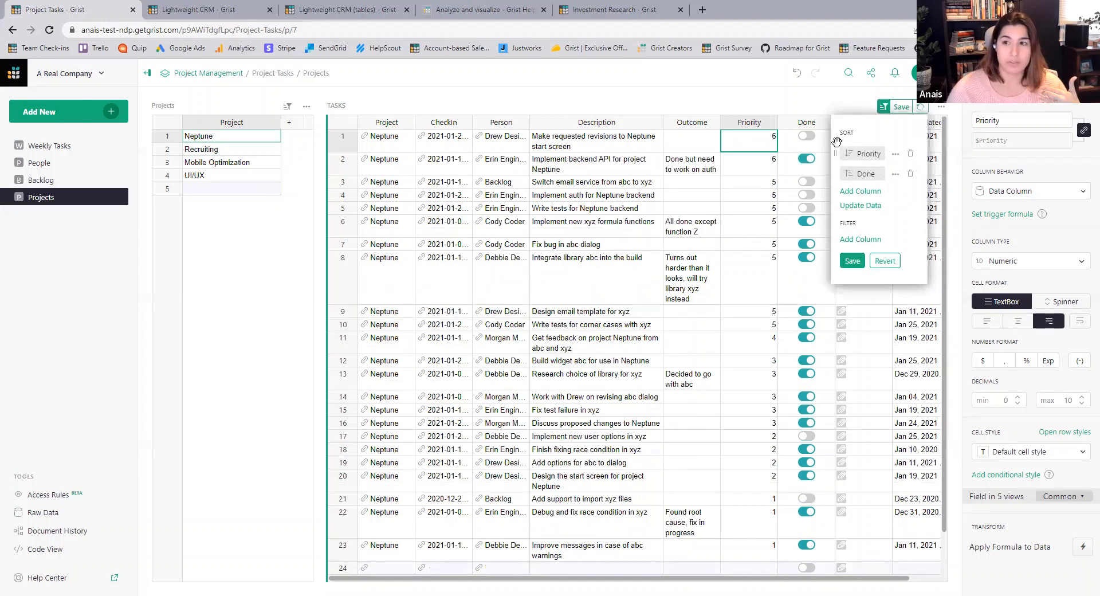
left_click(757, 98)
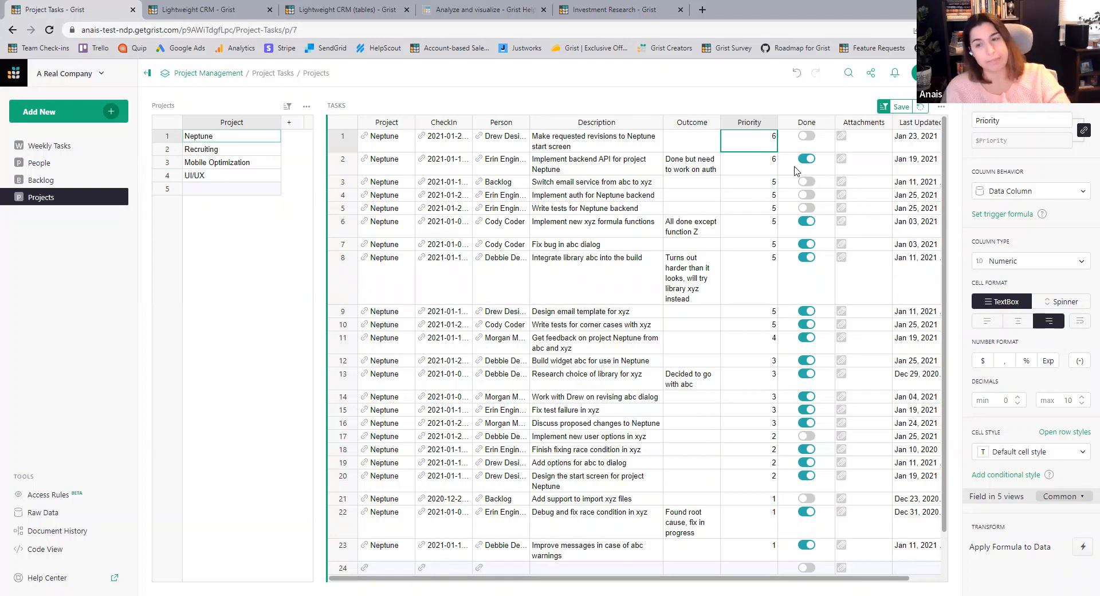
left_click(919, 107)
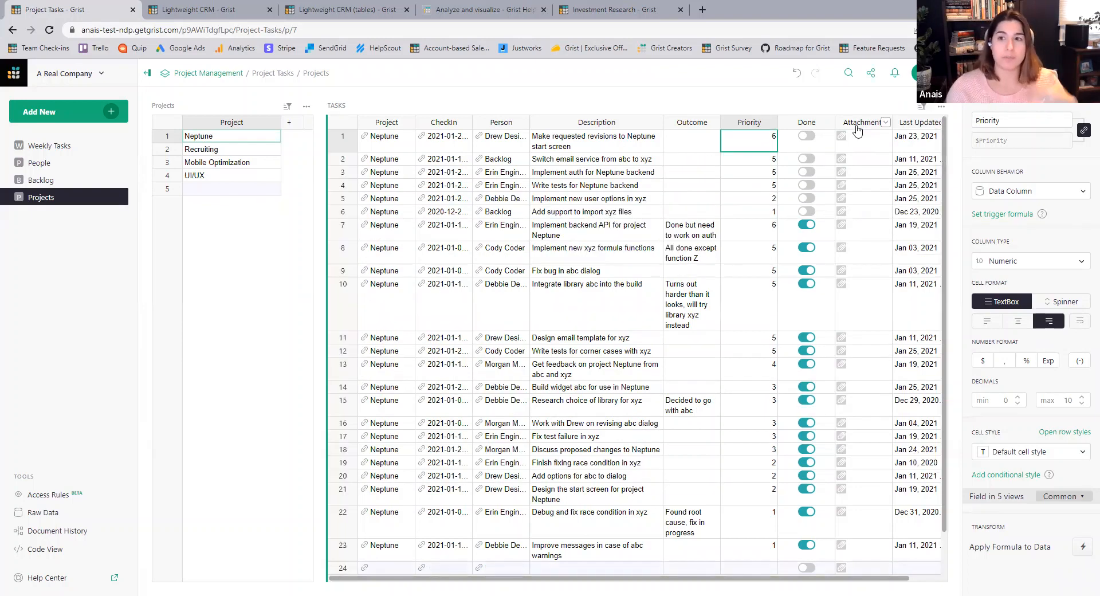
left_click(920, 109)
mouse_move(836, 174)
left_mouse_down()
mouse_move(838, 150)
mouse_move(830, 175)
left_mouse_up()
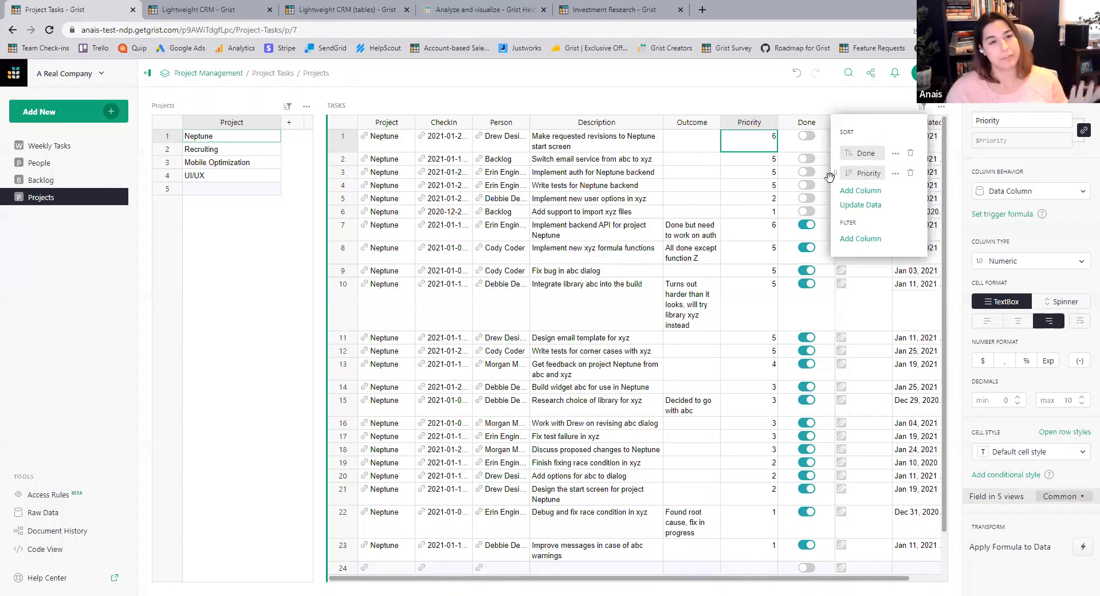
left_click(708, 93)
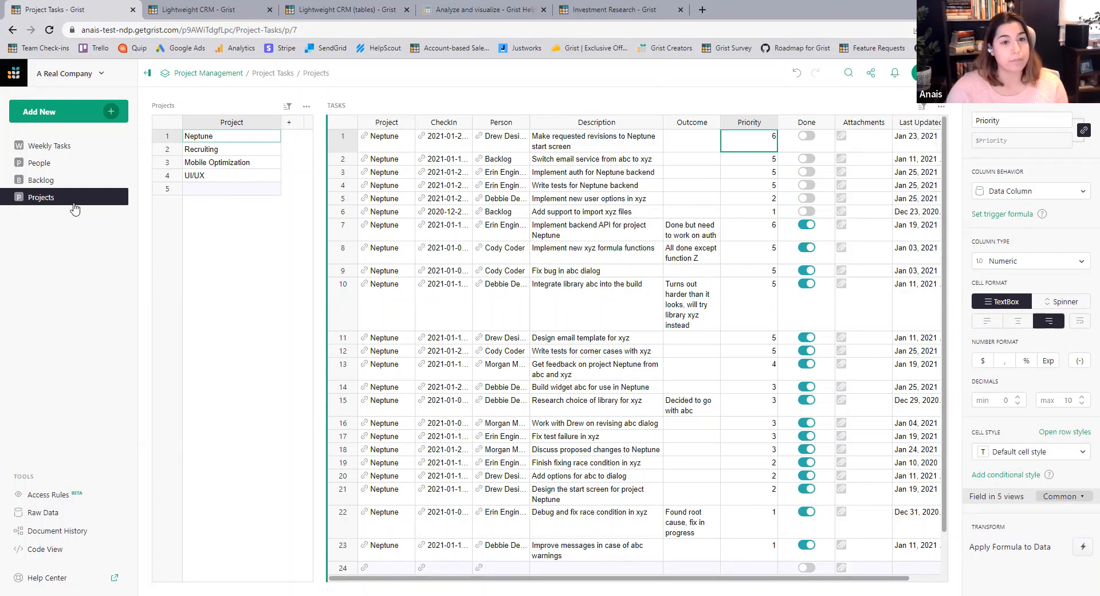
Examine the sort settings and the Person filter values of the Tasks widget on the Backlog page.
left_click(41, 179)
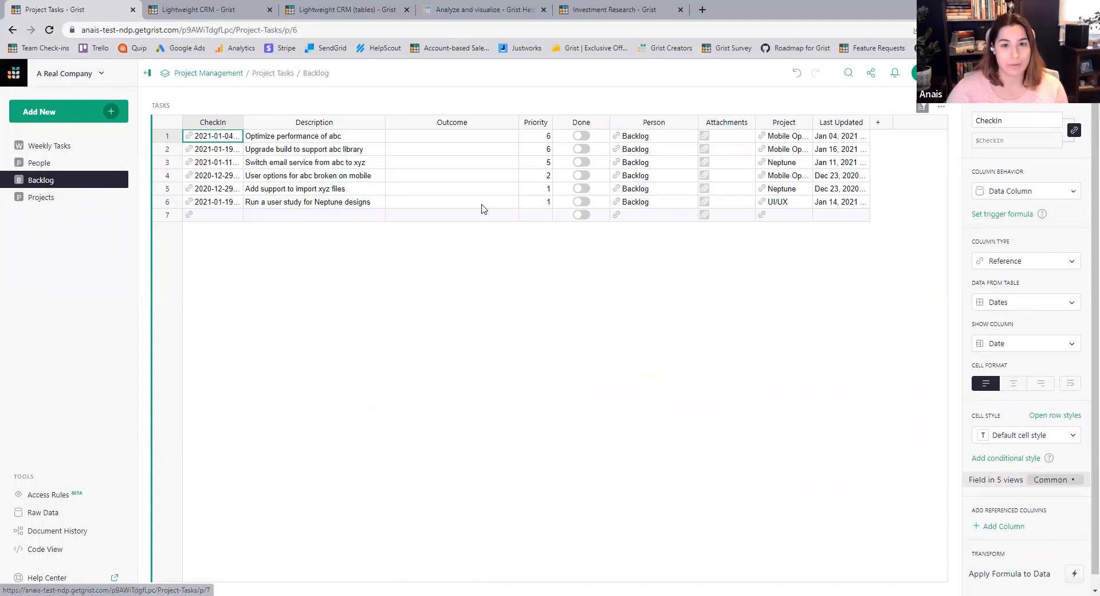
left_click(924, 109)
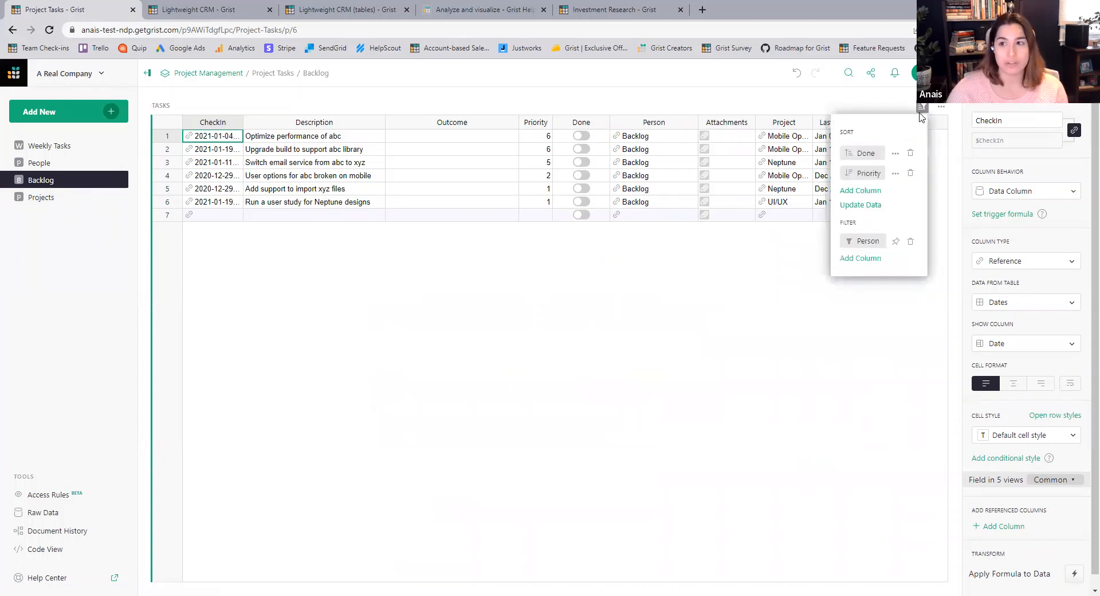
left_click(863, 246)
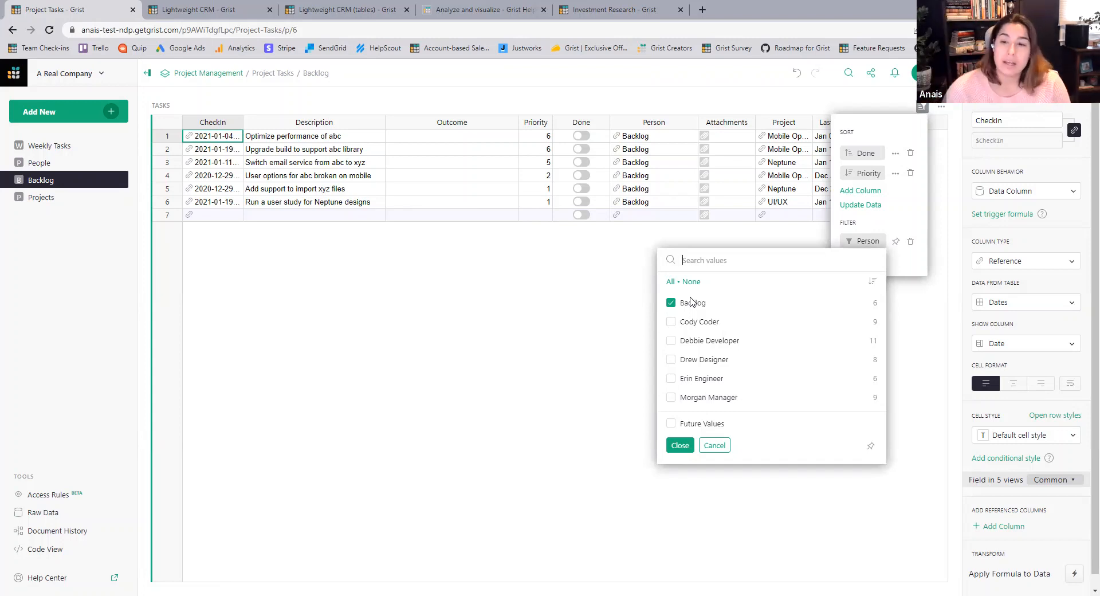
left_click(879, 223)
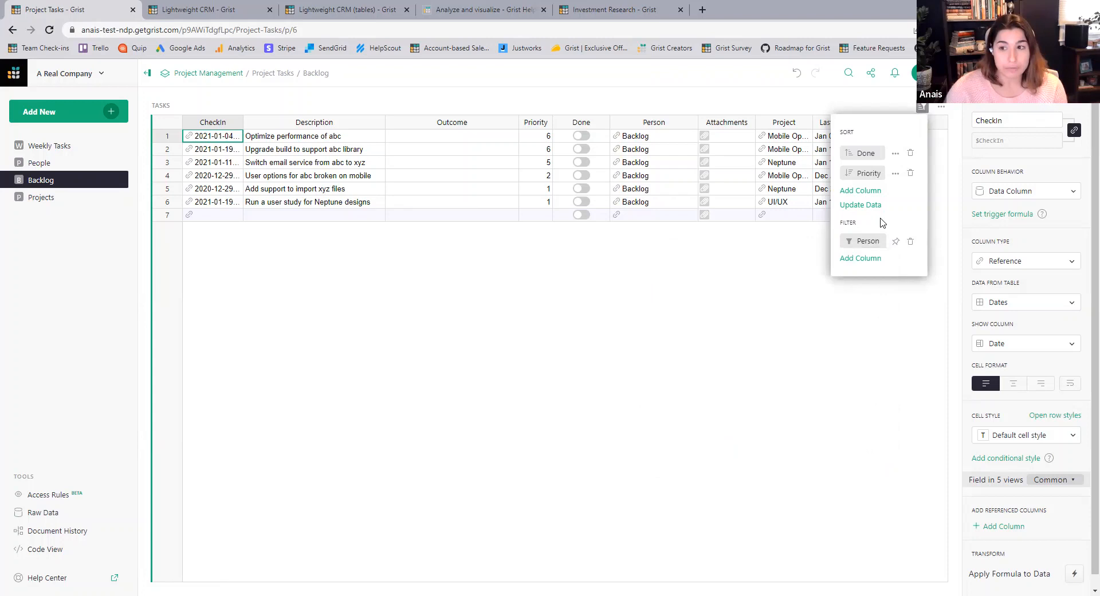
Add a pinned Project filter to the Backlog page's Tasks widget and save it.
left_click(870, 261)
left_click(836, 413)
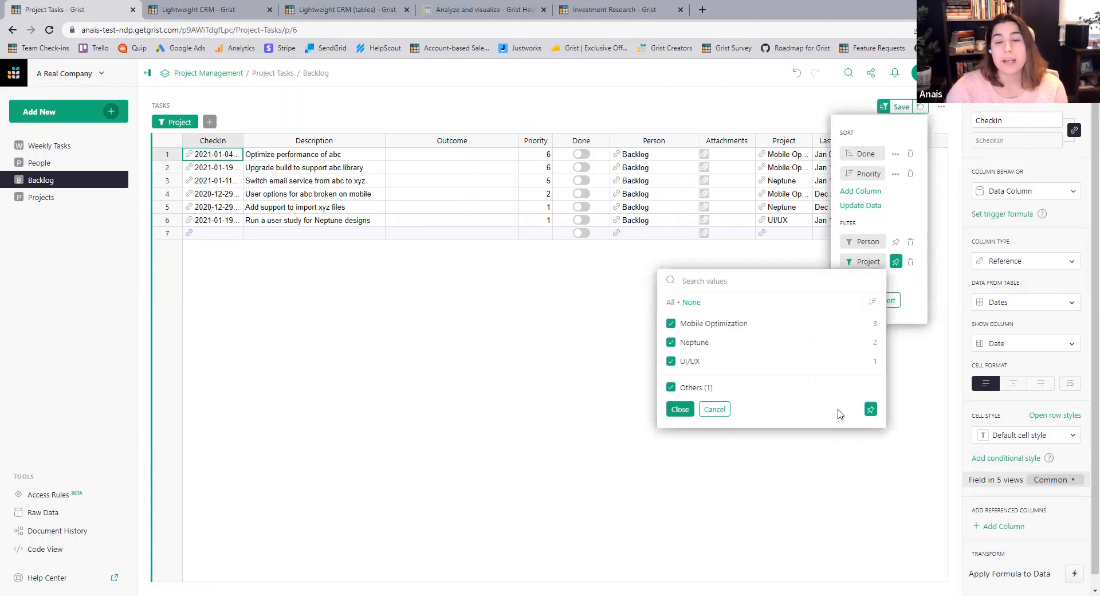
left_click(906, 220)
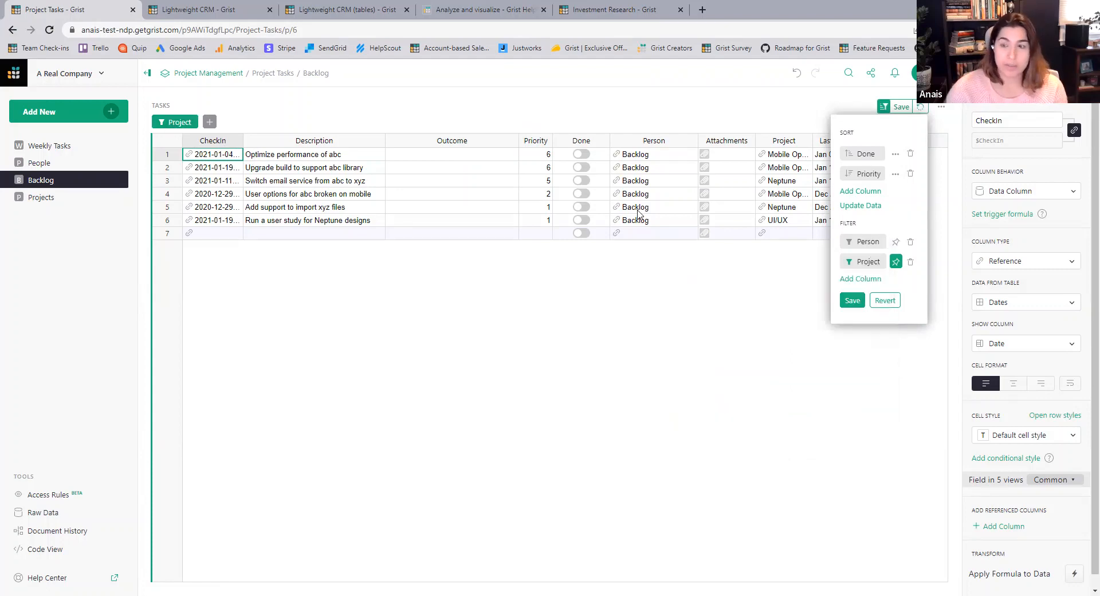
left_click(896, 263)
left_click(895, 263)
left_click(895, 264)
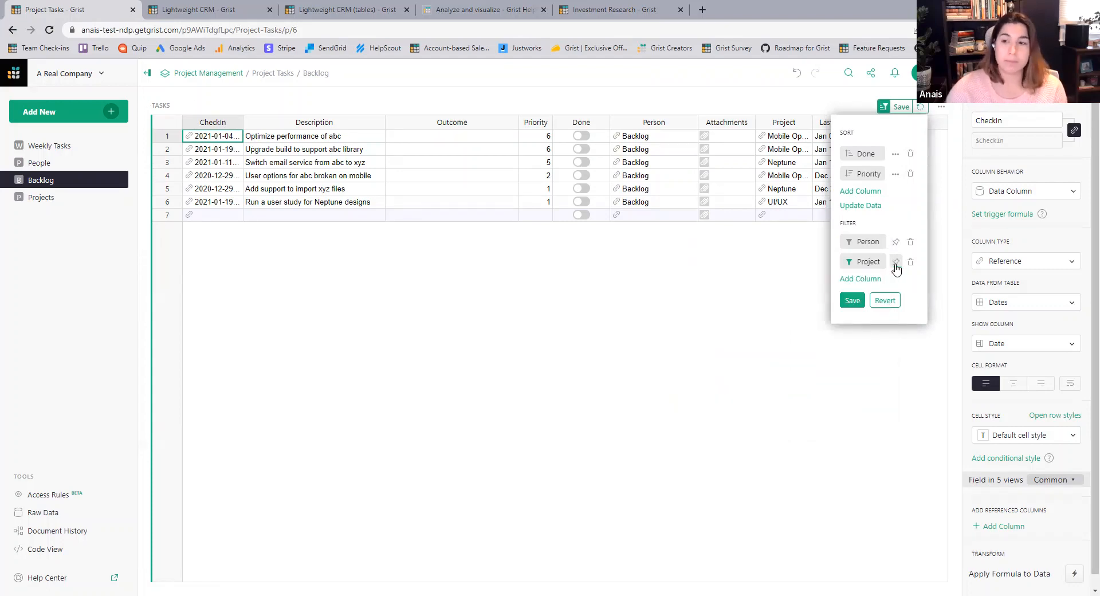
left_click(896, 264)
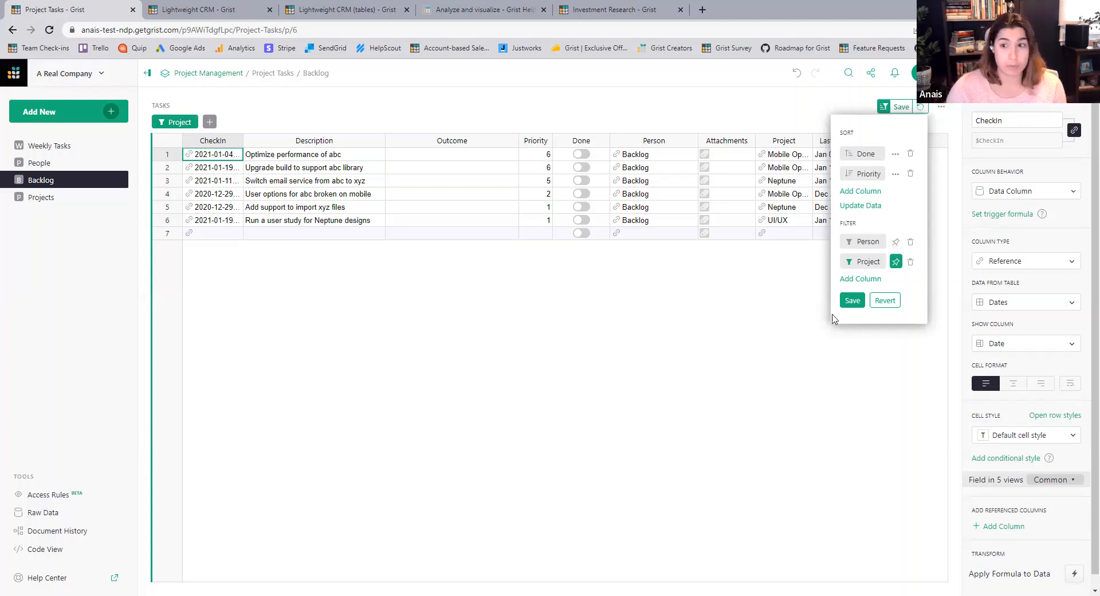
left_click(852, 300)
Try excluding Mobile Optimization and Neptune with the Backlog page's Project filter, revert the change and review the filter values.
left_click(174, 125)
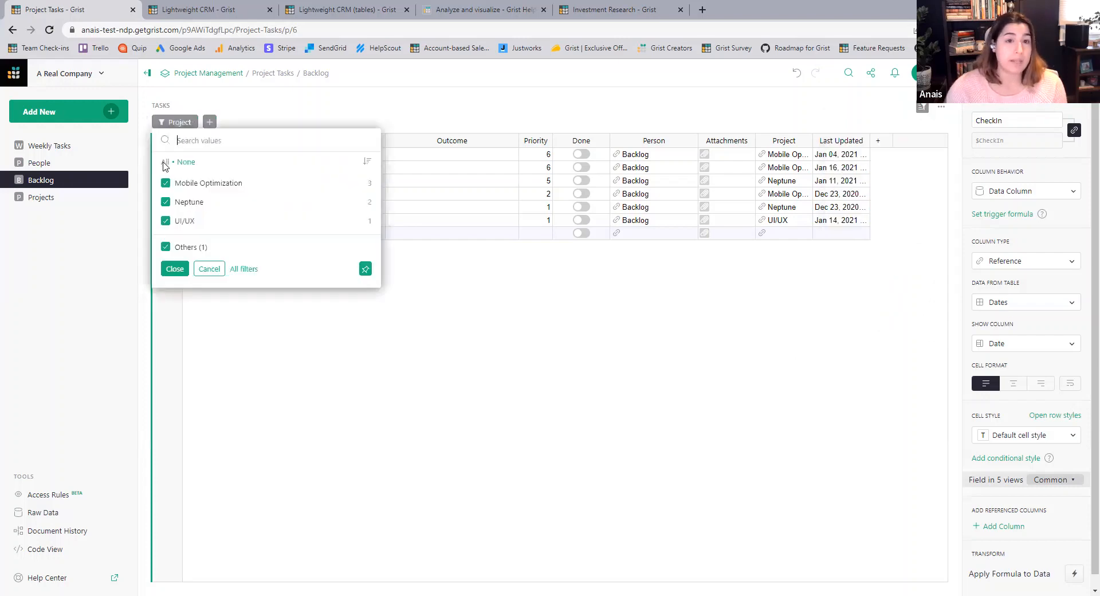
left_click(355, 321)
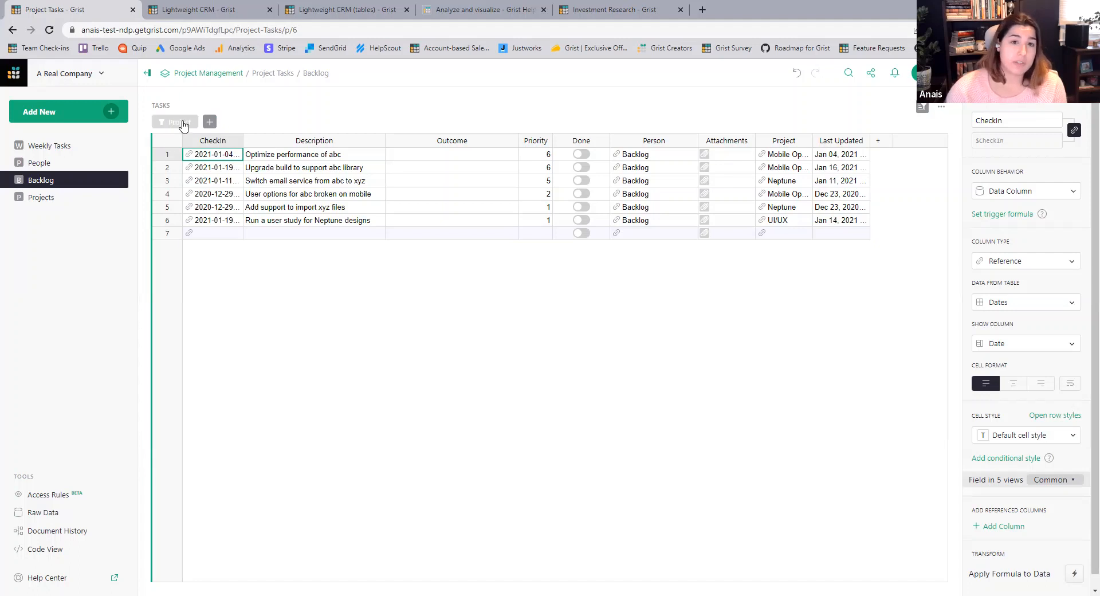
left_click(165, 124)
left_click(165, 183)
left_click(166, 201)
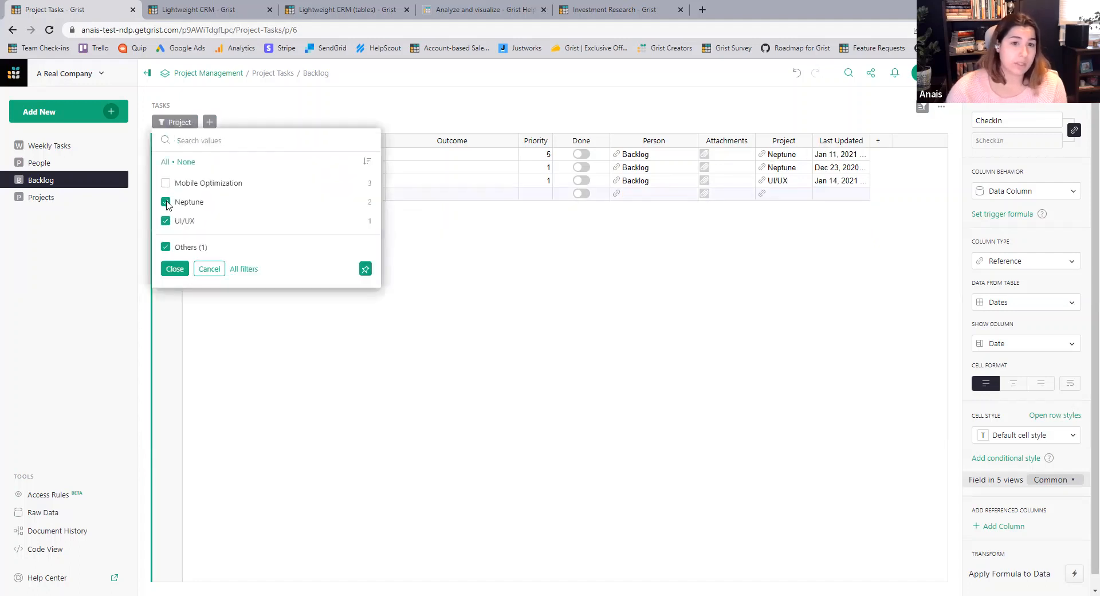
left_click(173, 268)
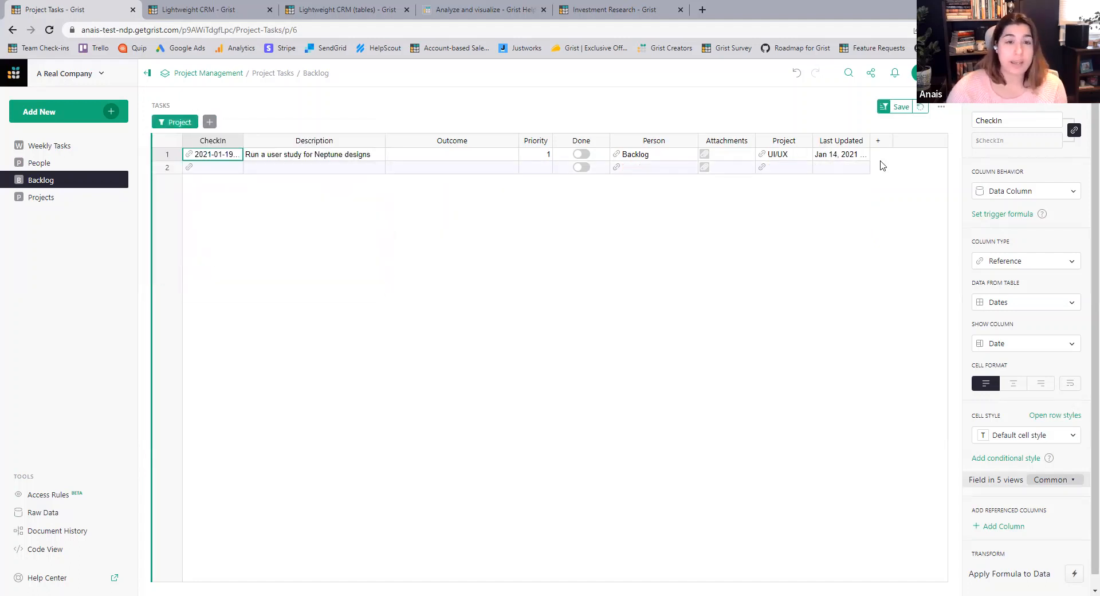
left_click(919, 109)
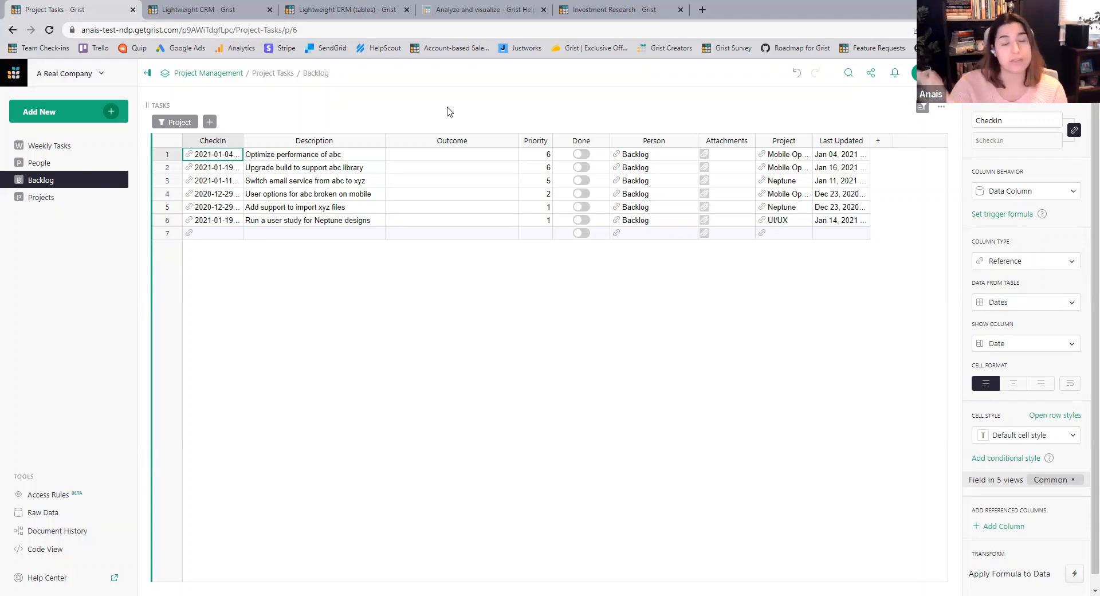
left_click(178, 122)
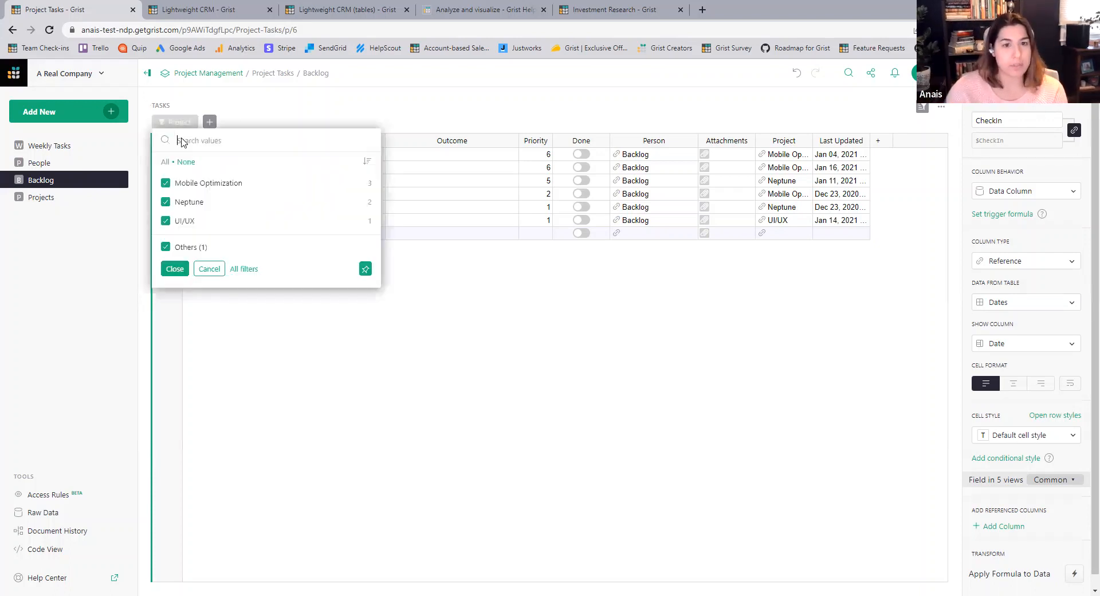
left_click(299, 329)
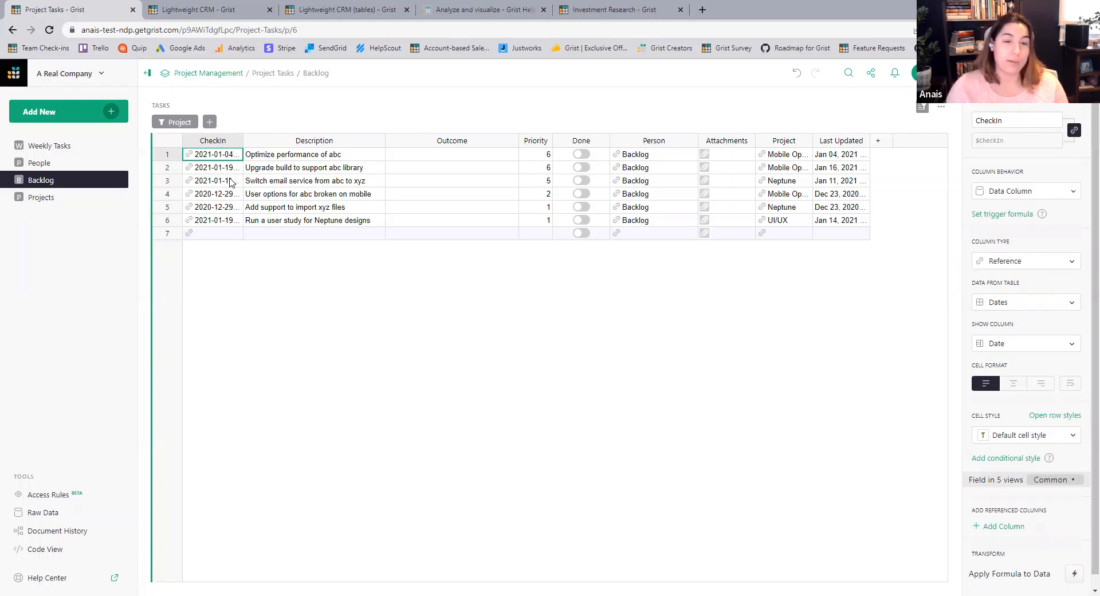
On the Weekly Tasks page, convert the Tasks widget's Person column to a Reference List from the People table showing Name.
left_click(60, 146)
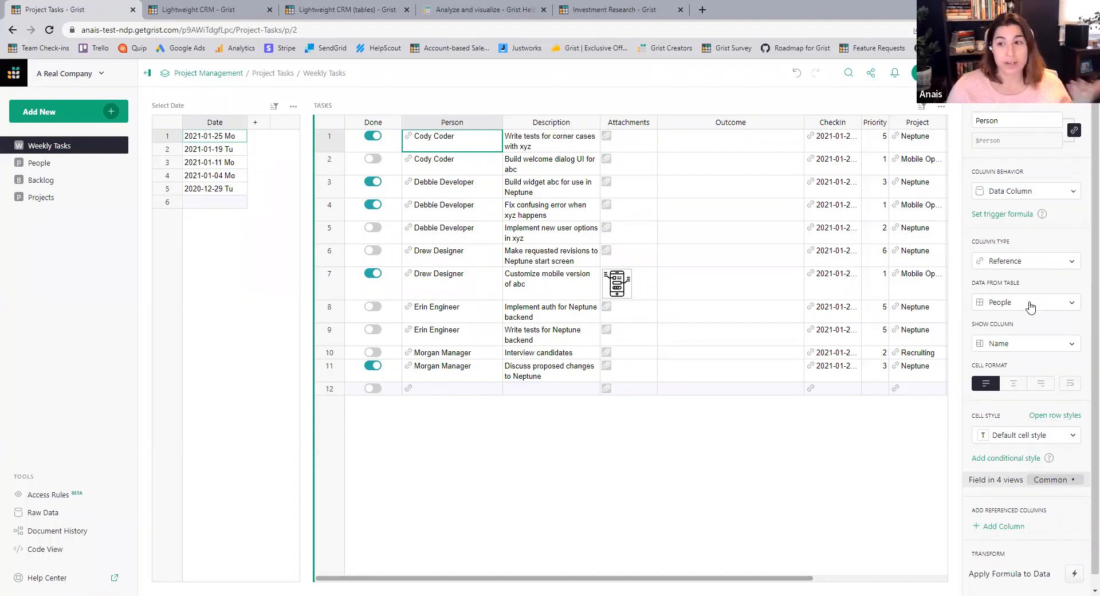
left_click(1039, 263)
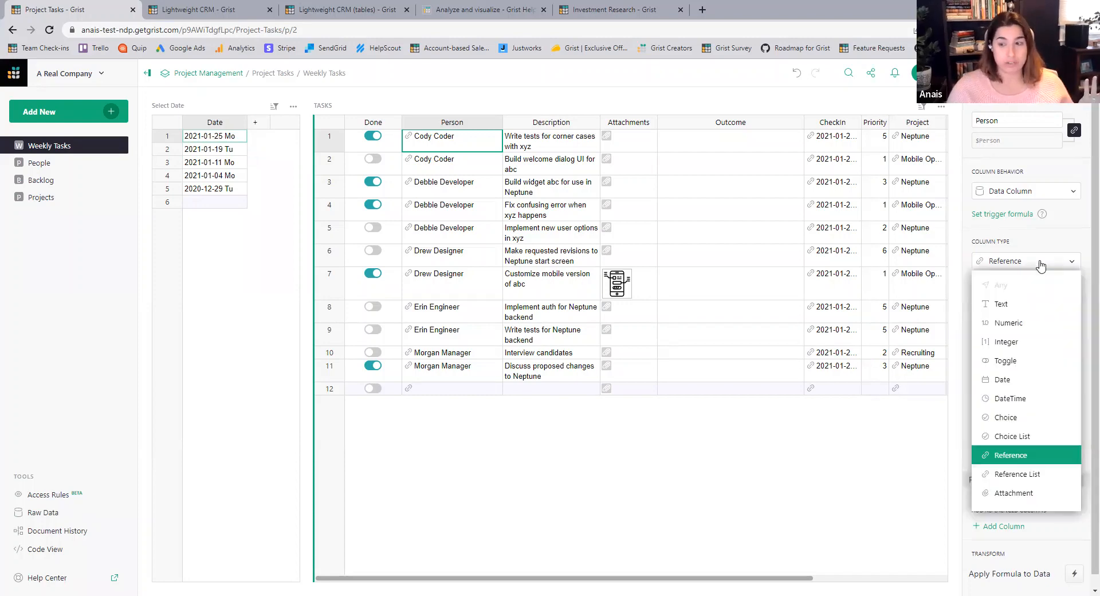
left_click(1027, 479)
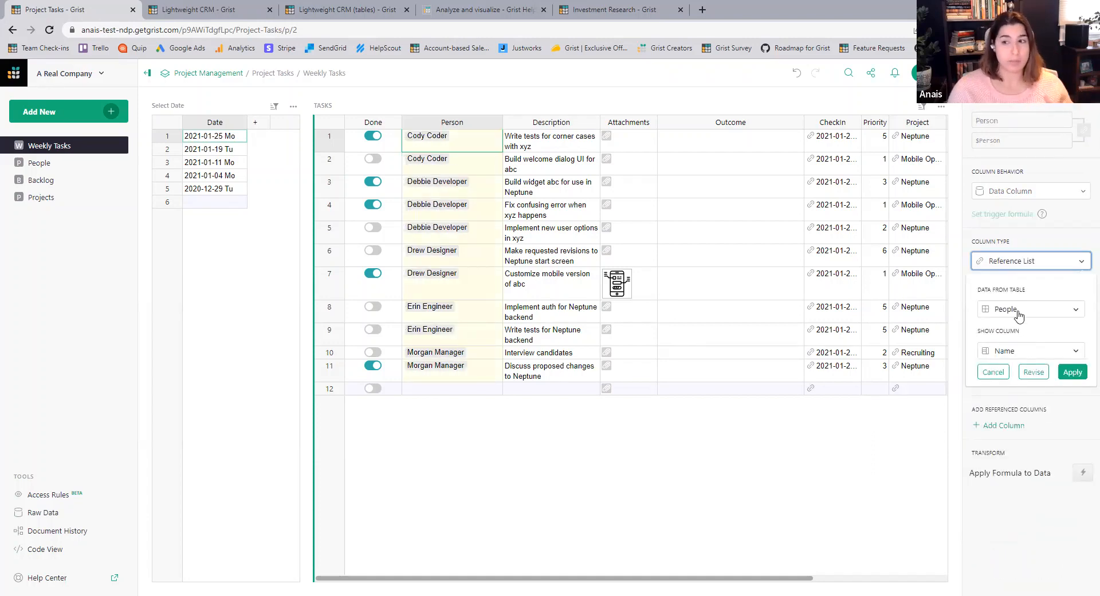
left_click(1072, 373)
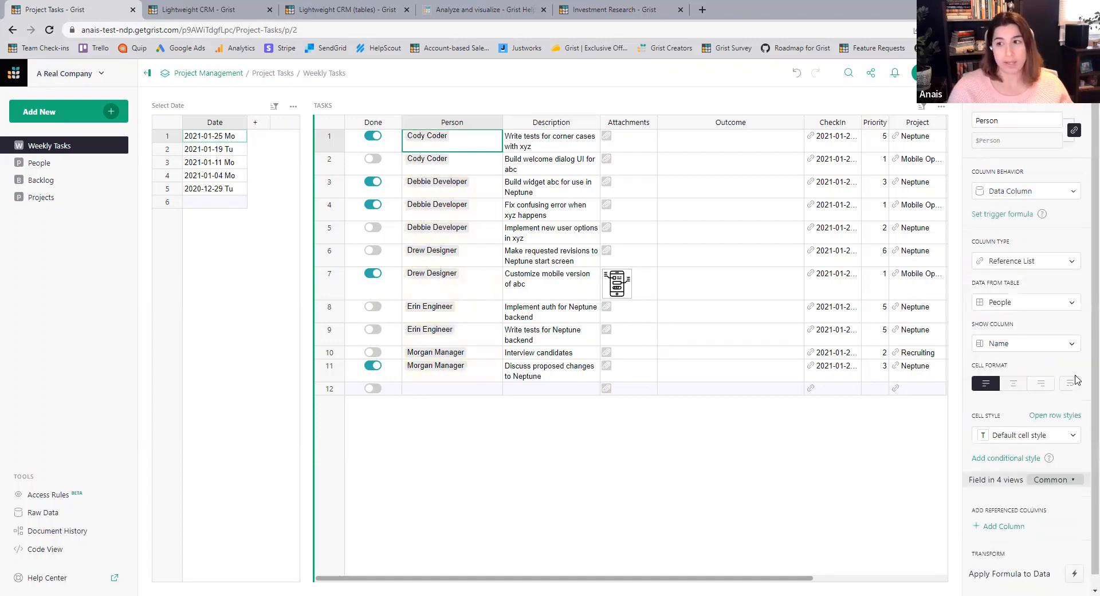
Add the engineer as a second person on the "Build welcome dialog UI for abc" task and check that person's tasks on the People page.
left_click(478, 168)
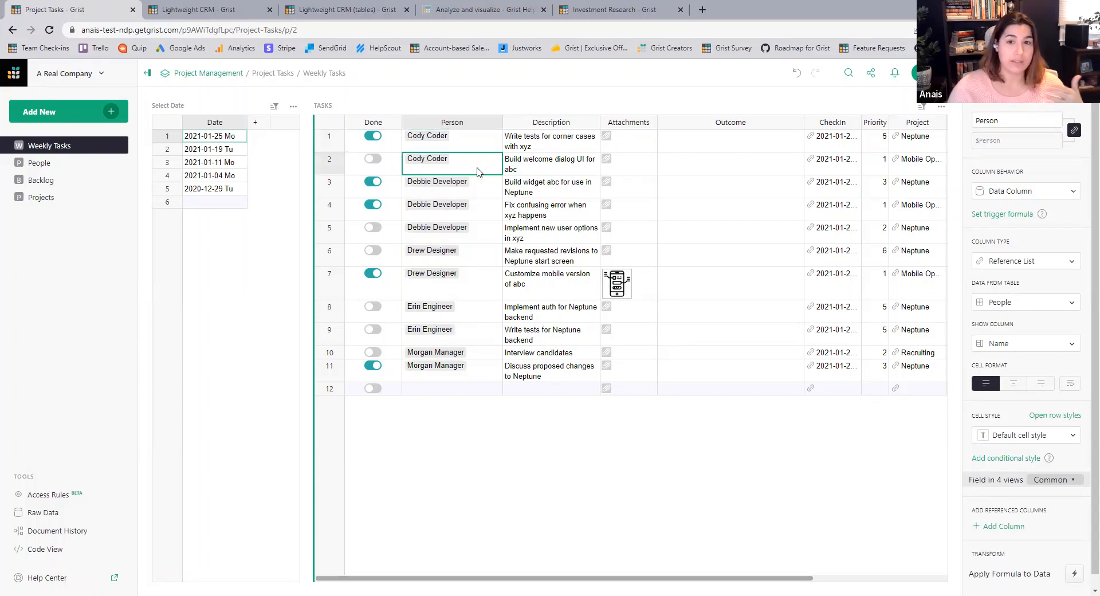
double_click(478, 169)
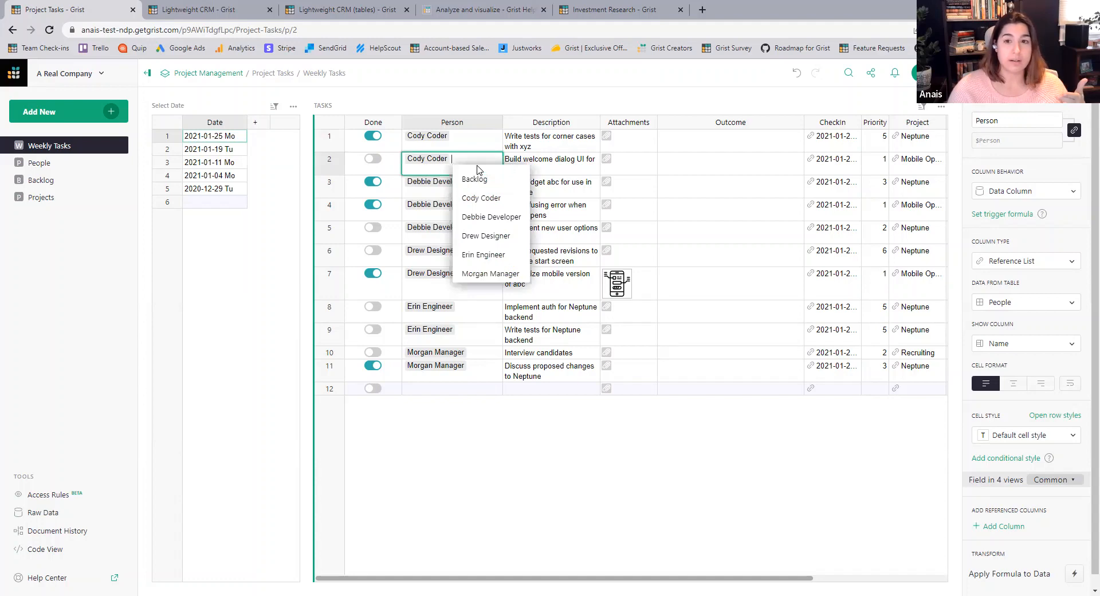
left_click(493, 261)
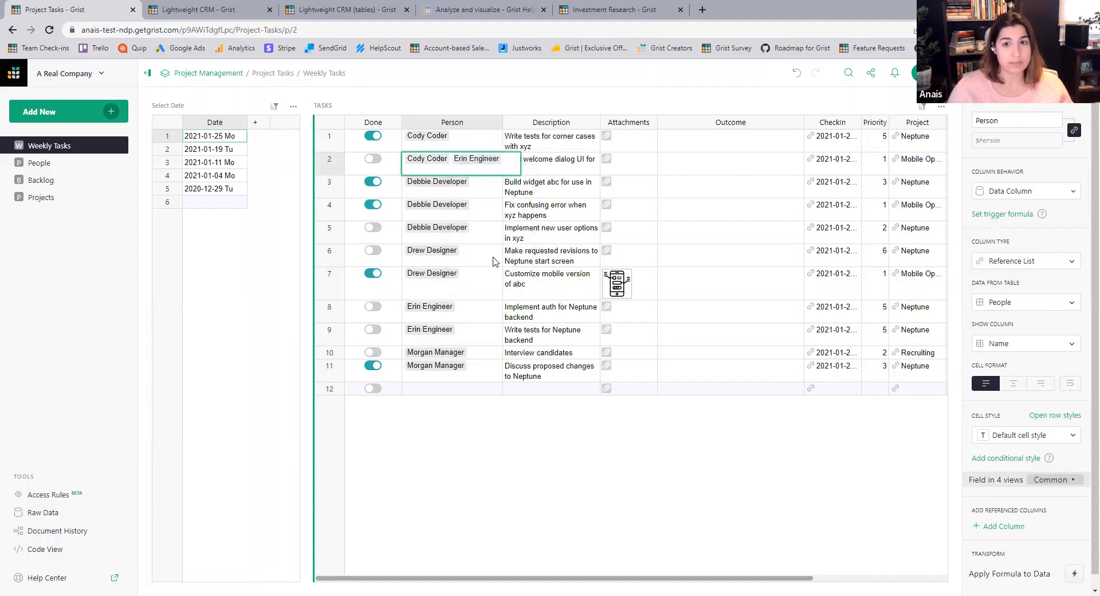
left_click(538, 211)
left_click(524, 169)
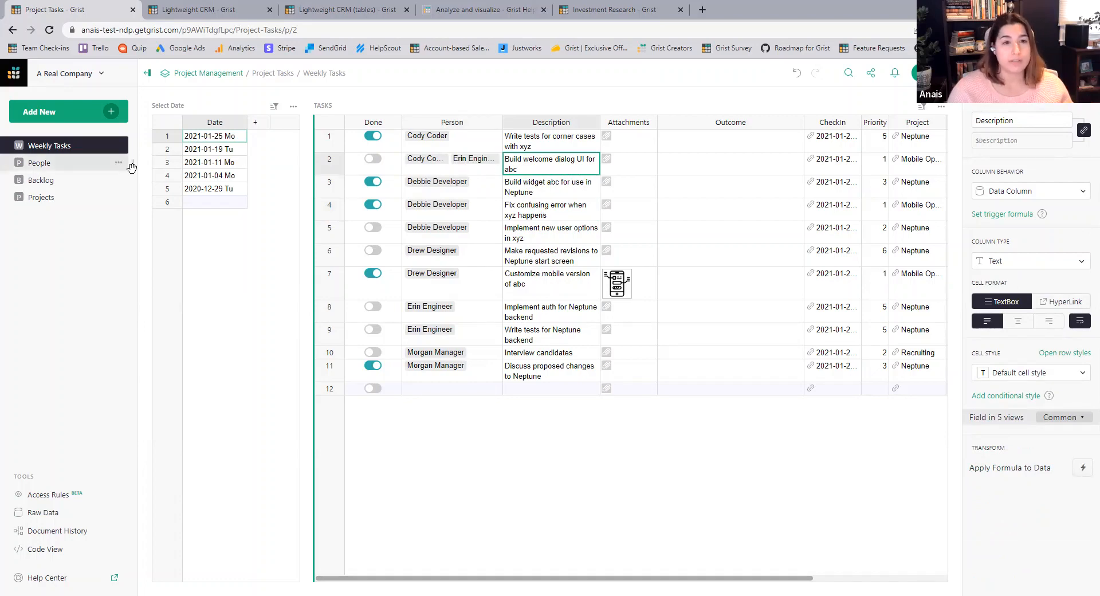
left_click(58, 166)
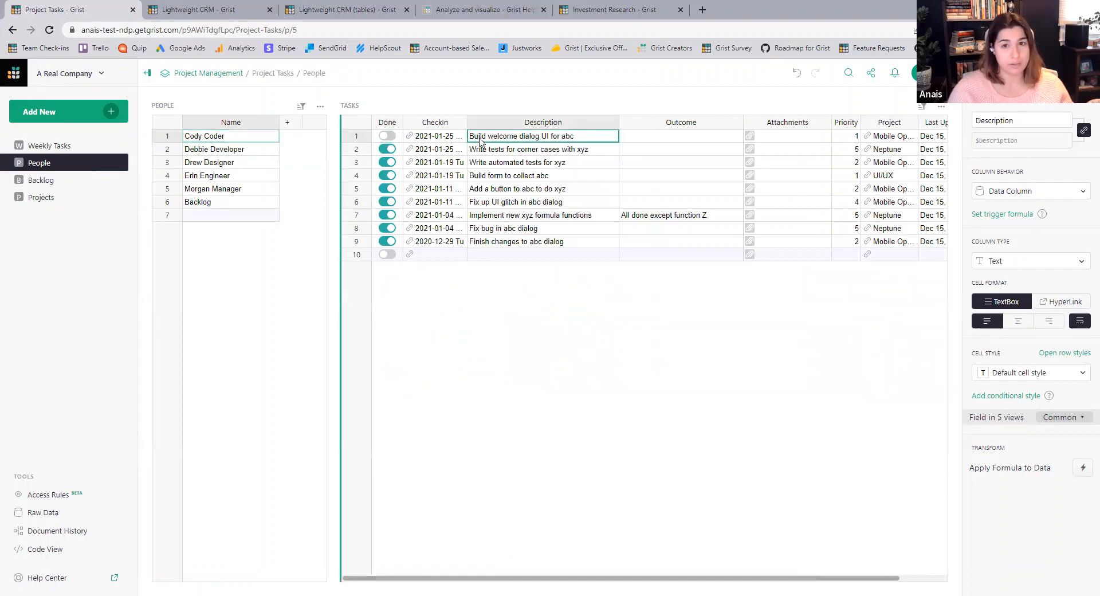
left_click(228, 178)
left_click(521, 152)
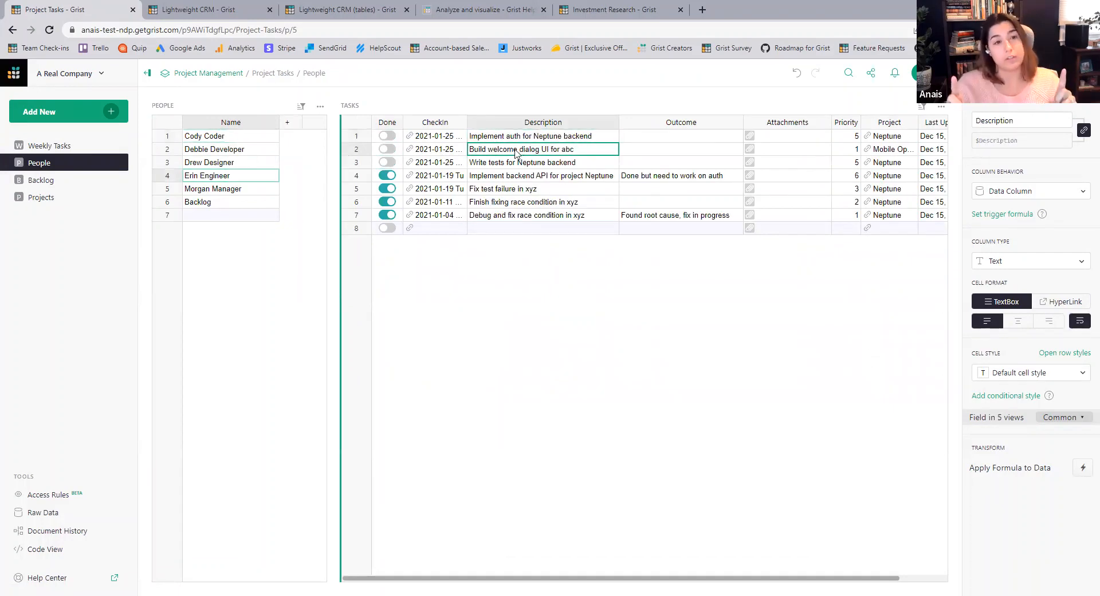
Insert a column named Department before the Person column in the Weekly Tasks page's Tasks widget.
left_click(58, 147)
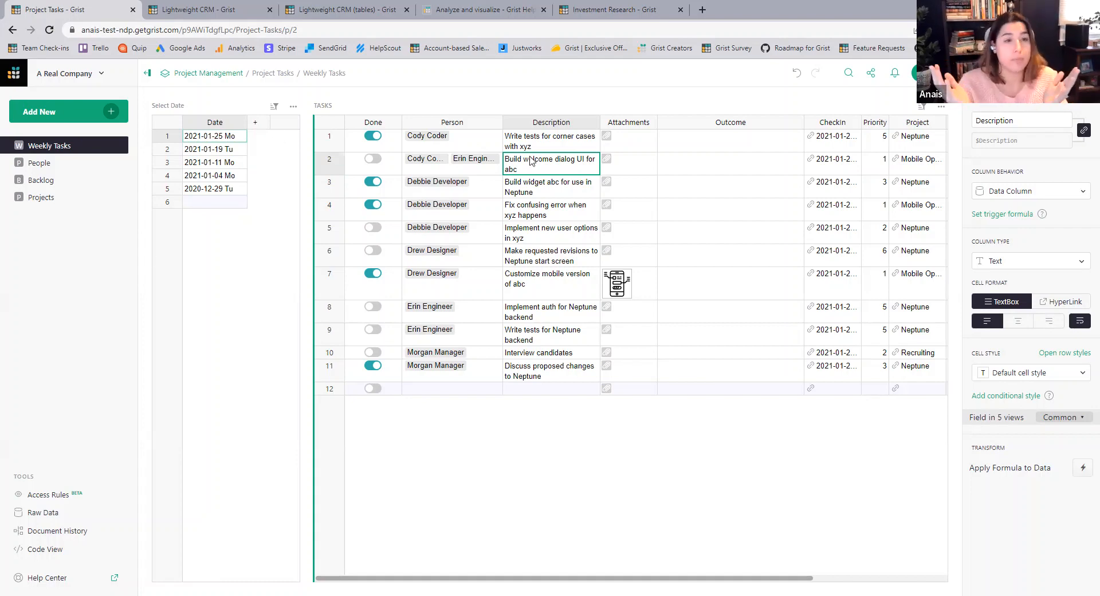
right_click(411, 124)
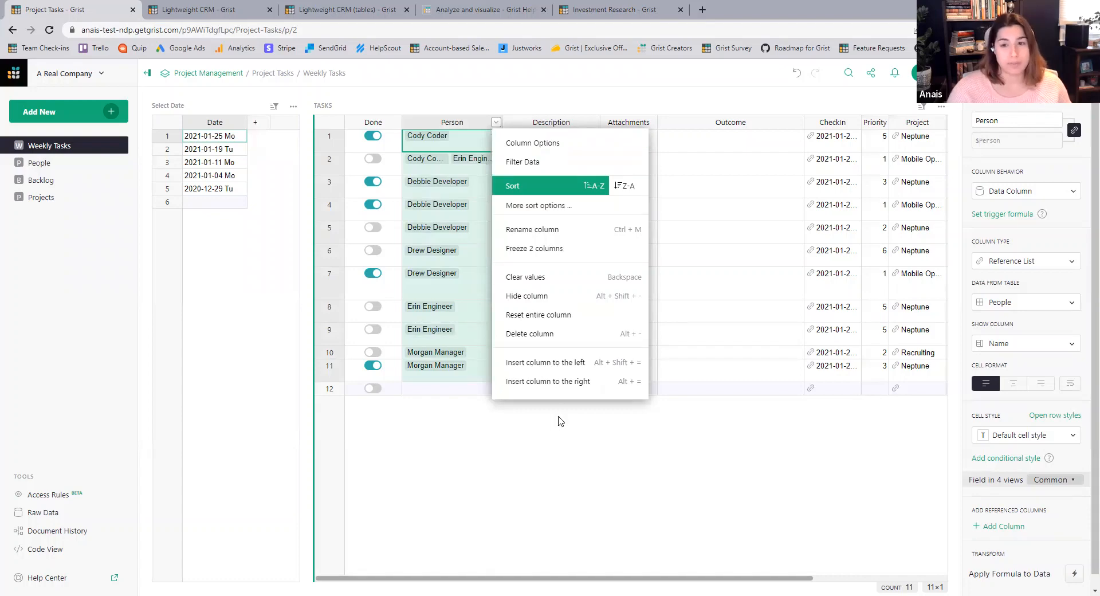
left_click(545, 370)
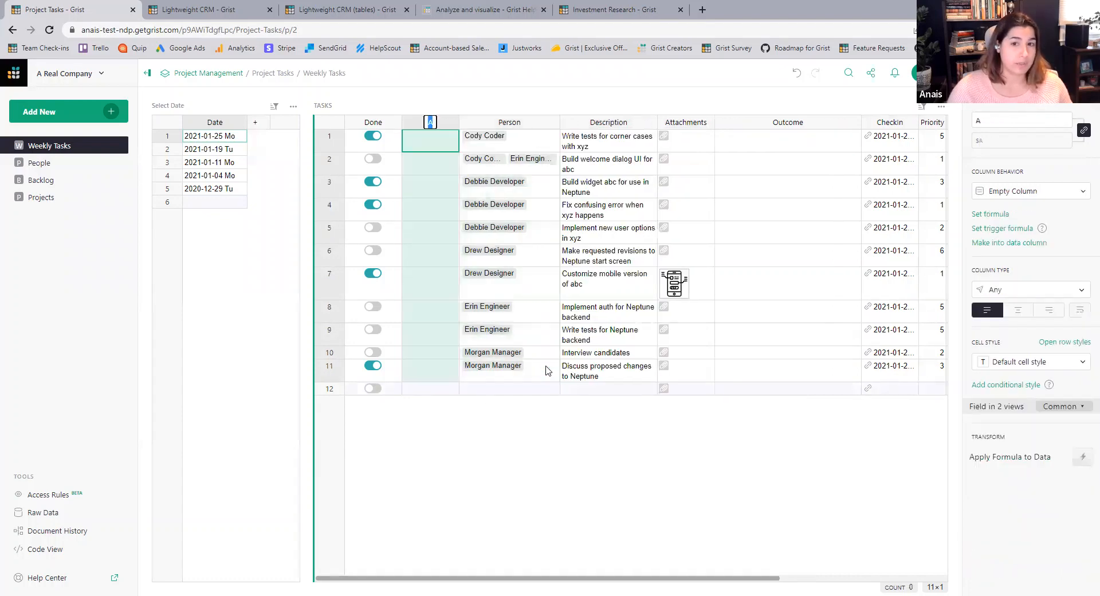
type("Deps")
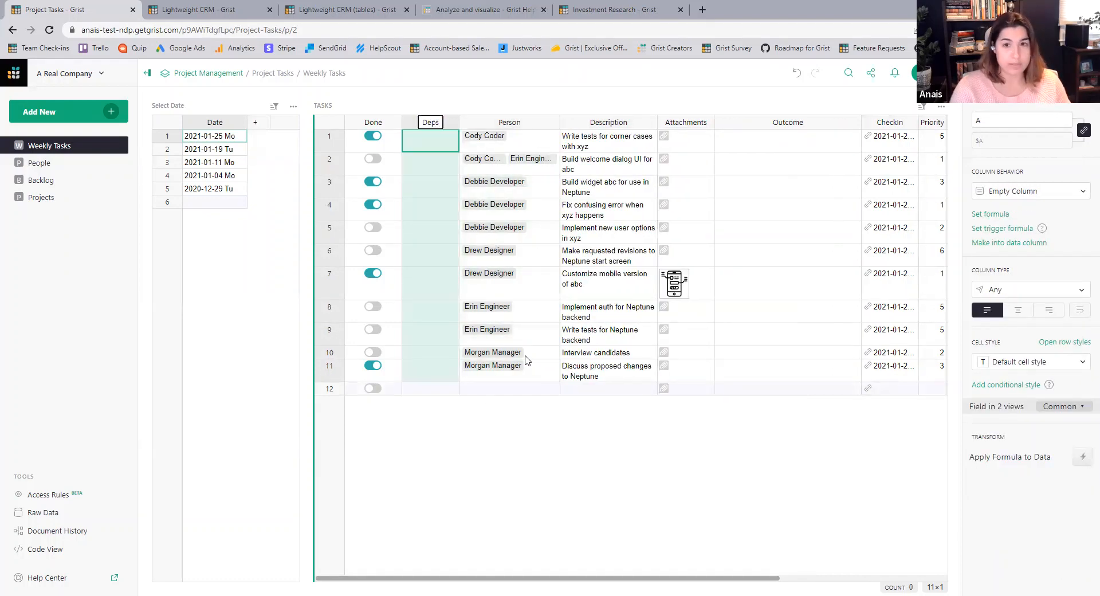
key("BackSpace")
type("artment")
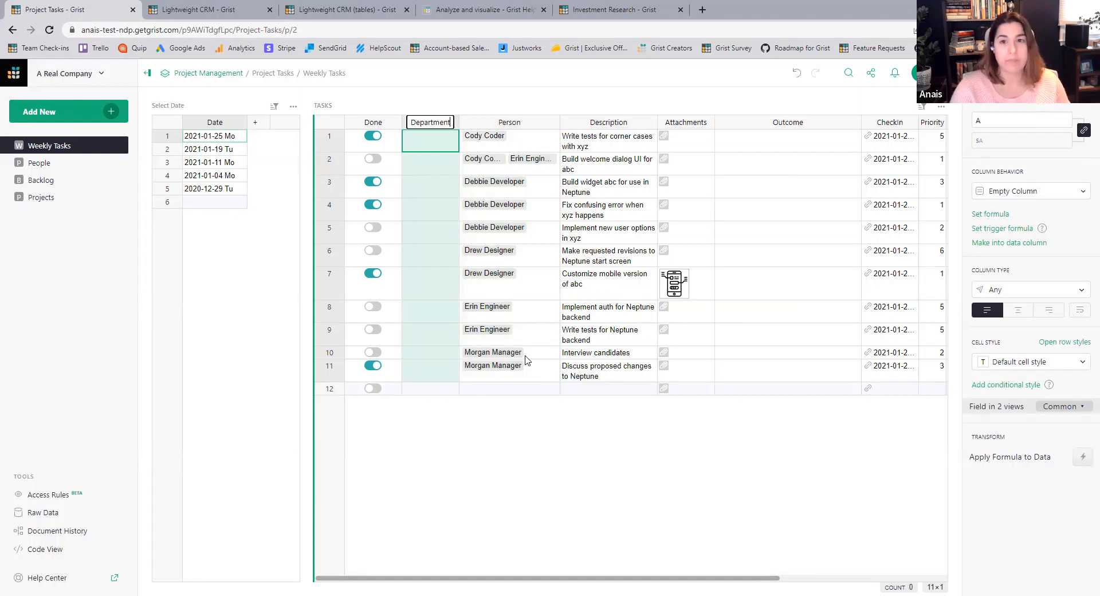
key("Return")
left_click(426, 145)
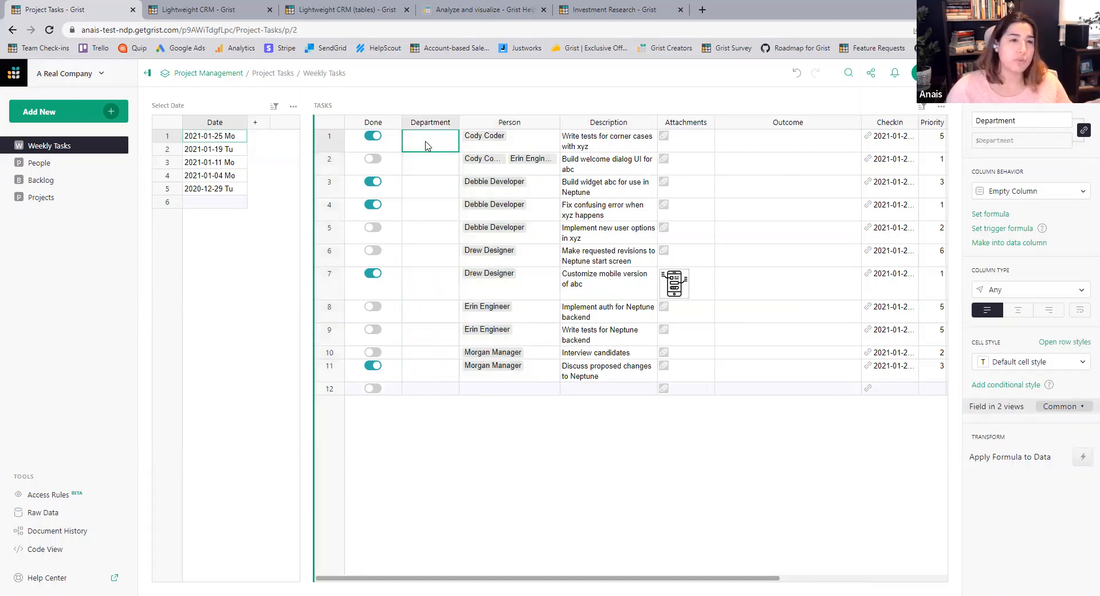
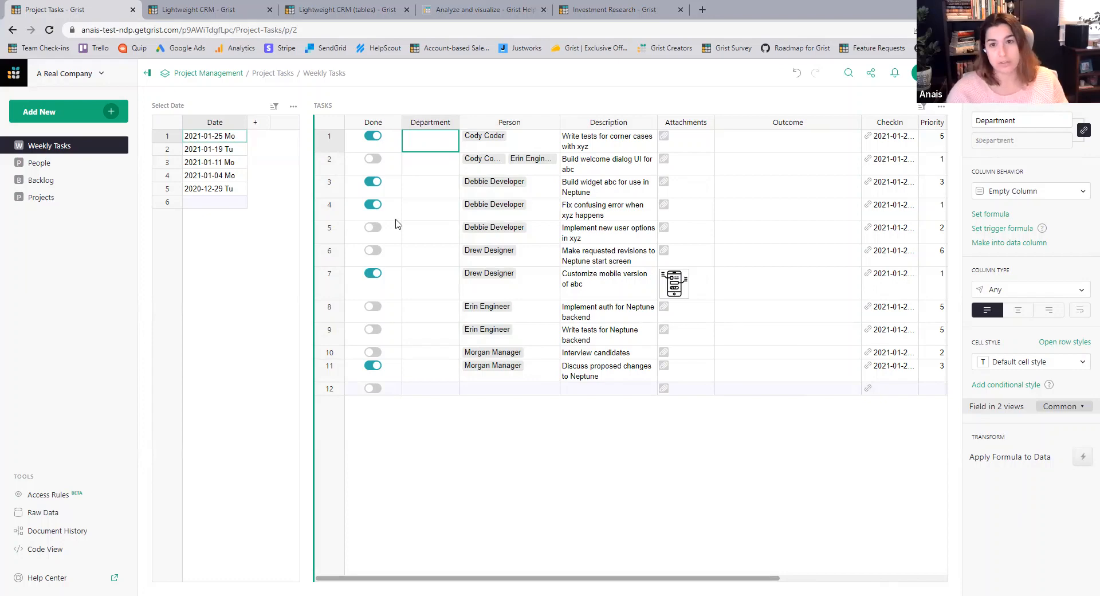
Set the Department column's type to Choice and enter the choices BizDev, Dev, UI/UX and Ops.
left_click(431, 159)
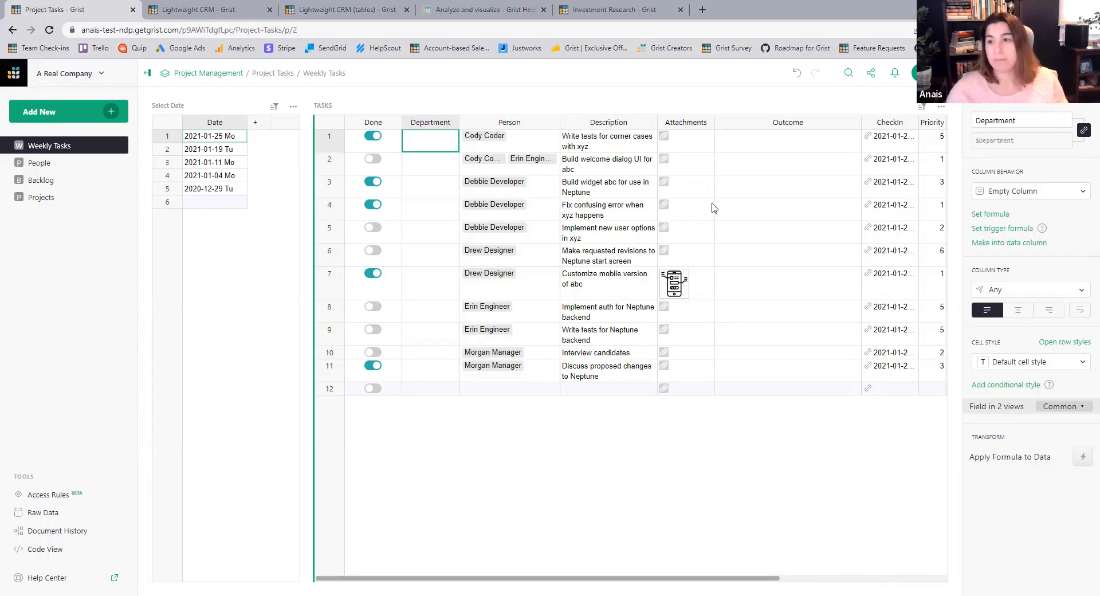
left_click(1009, 291)
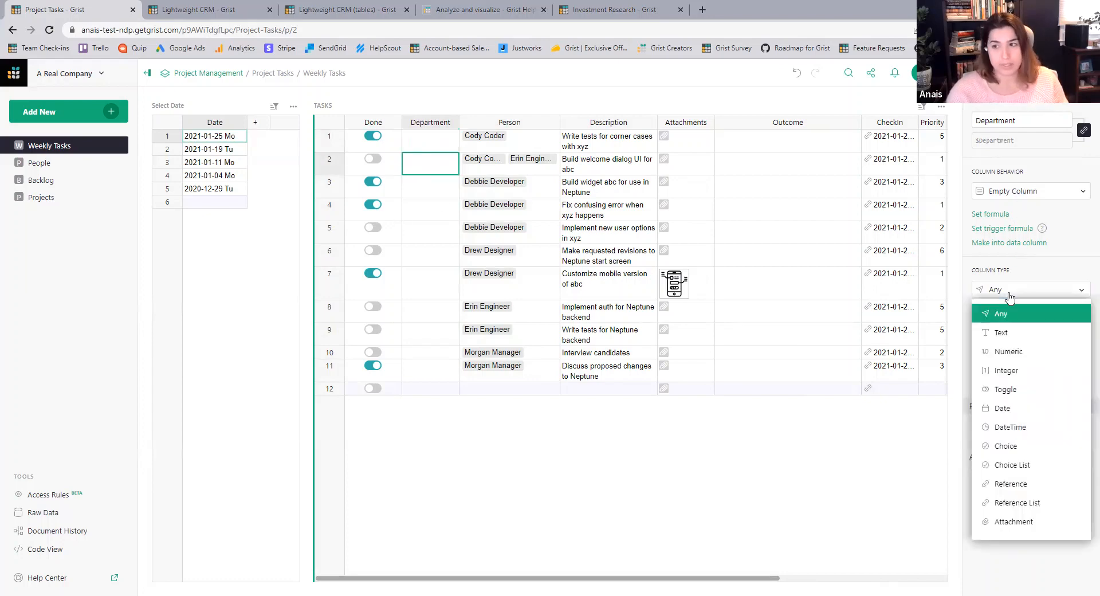
left_click(1027, 451)
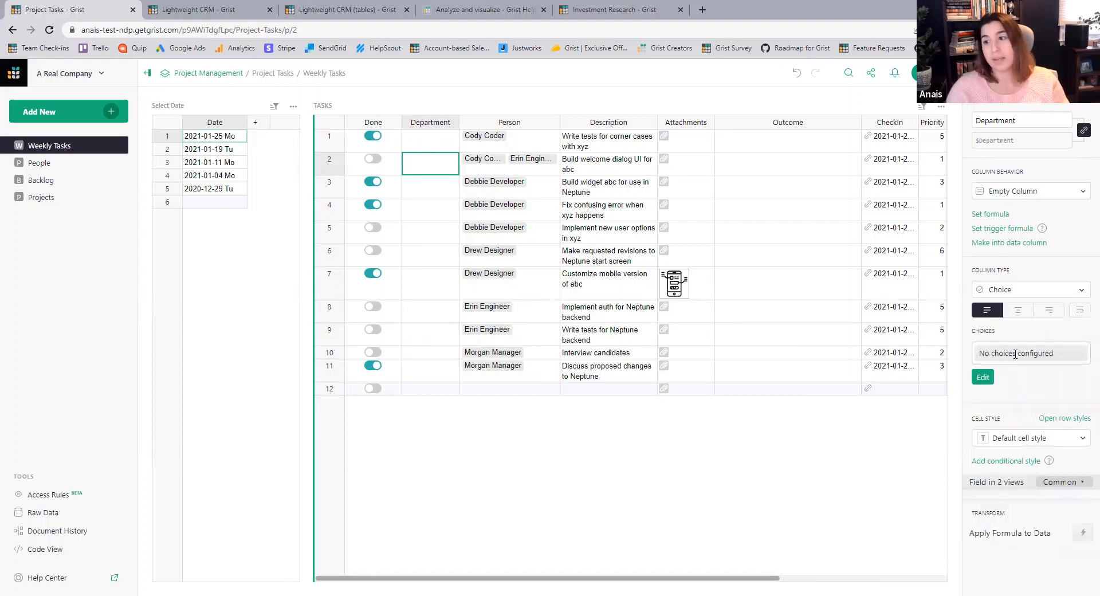
left_click(1015, 354)
type("BizDev Dev UI/UX Ops")
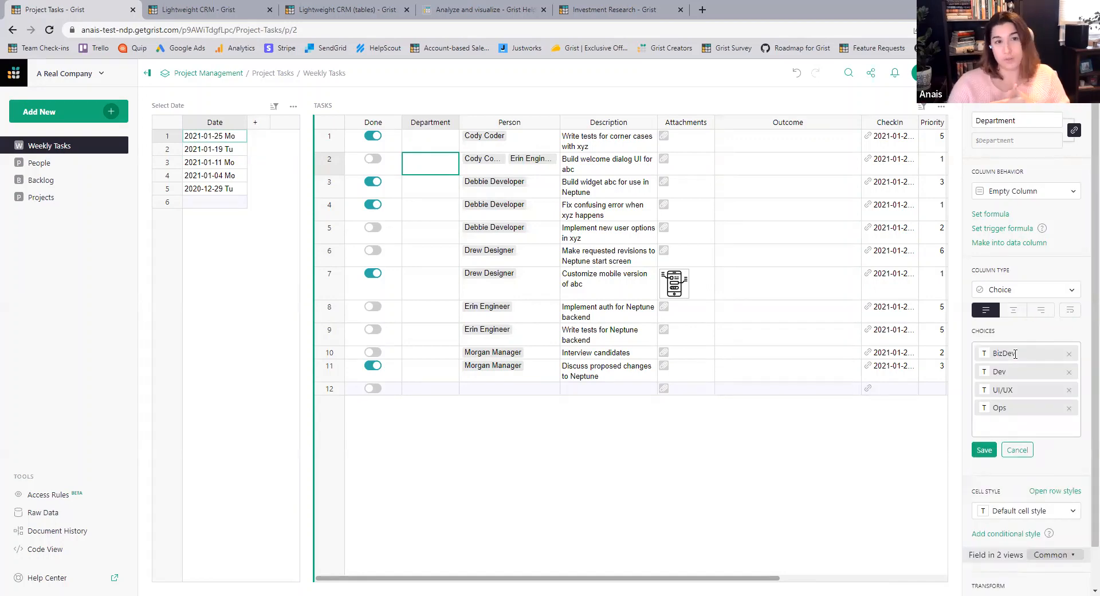
Give the Department choices light fill colours: pink for BizDev, blue for Dev, green for UI/UX and orange for Ops, and save them.
left_click(986, 358)
left_click(974, 259)
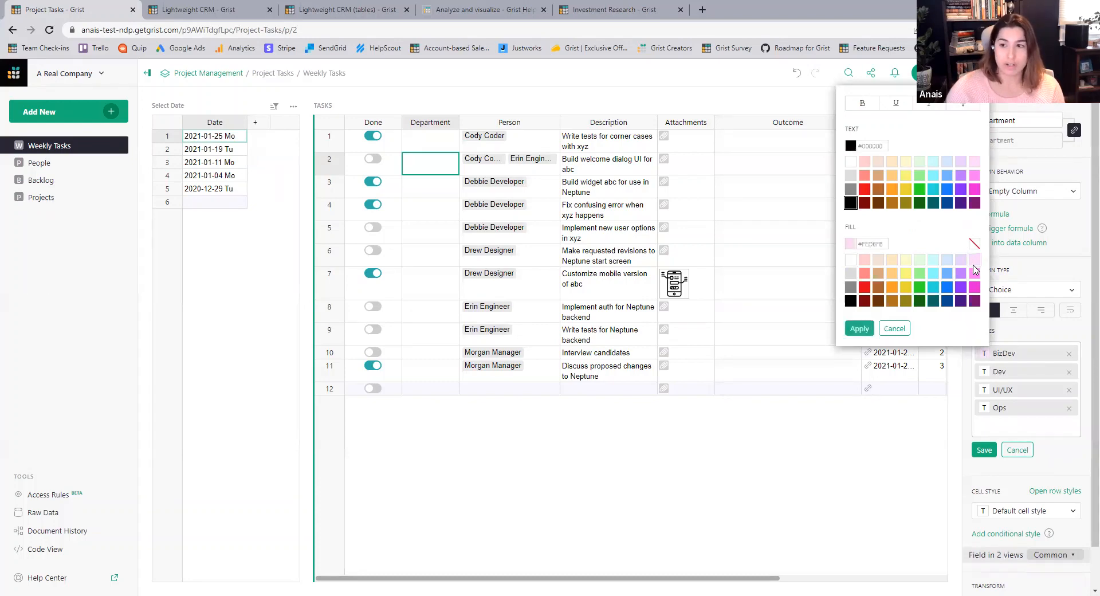
left_click(984, 373)
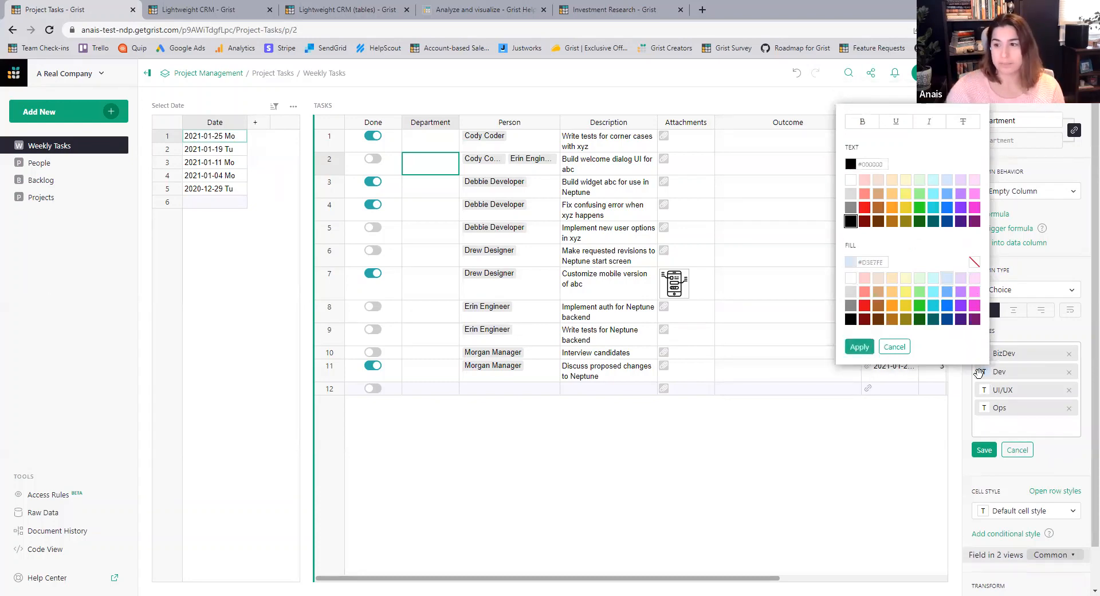
left_click(986, 393)
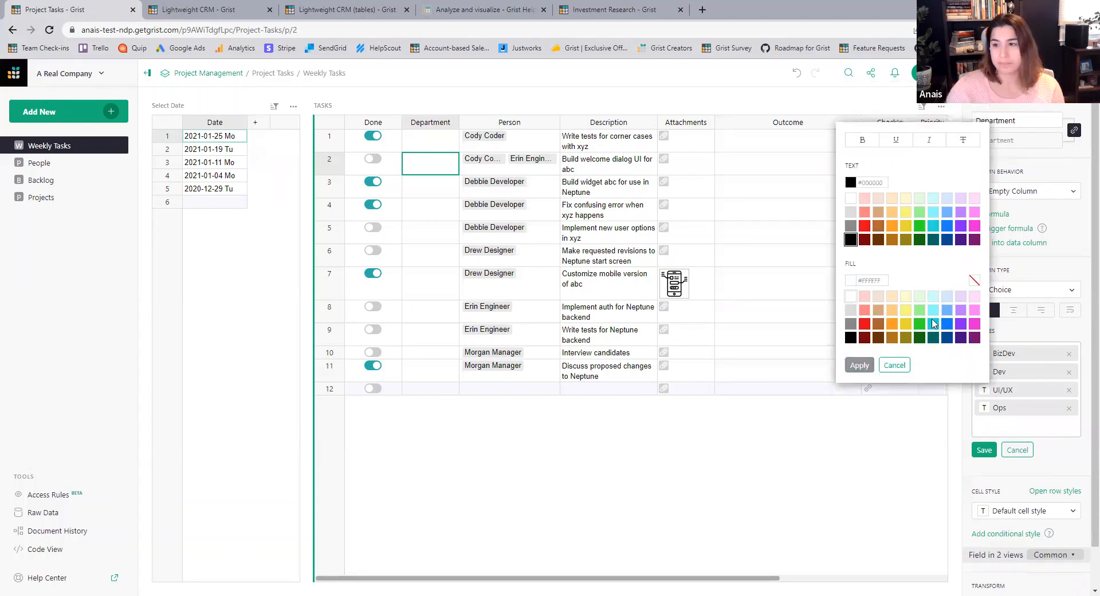
left_click(984, 407)
left_click(894, 314)
left_click(1007, 428)
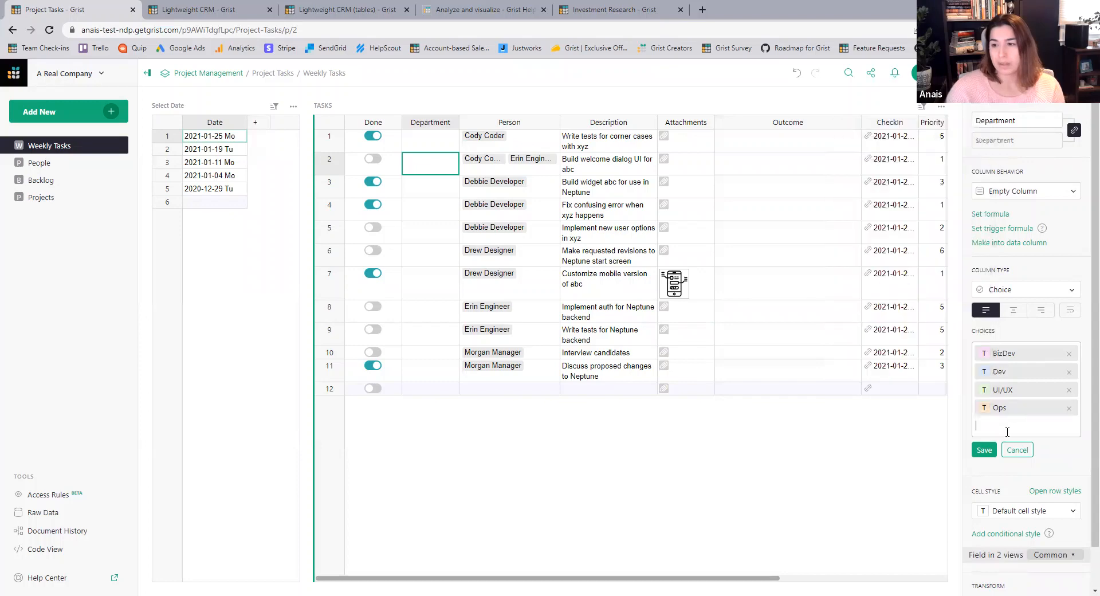
left_click(984, 449)
Set Department to Dev for the first task and fill it down through row 5.
left_click(444, 143)
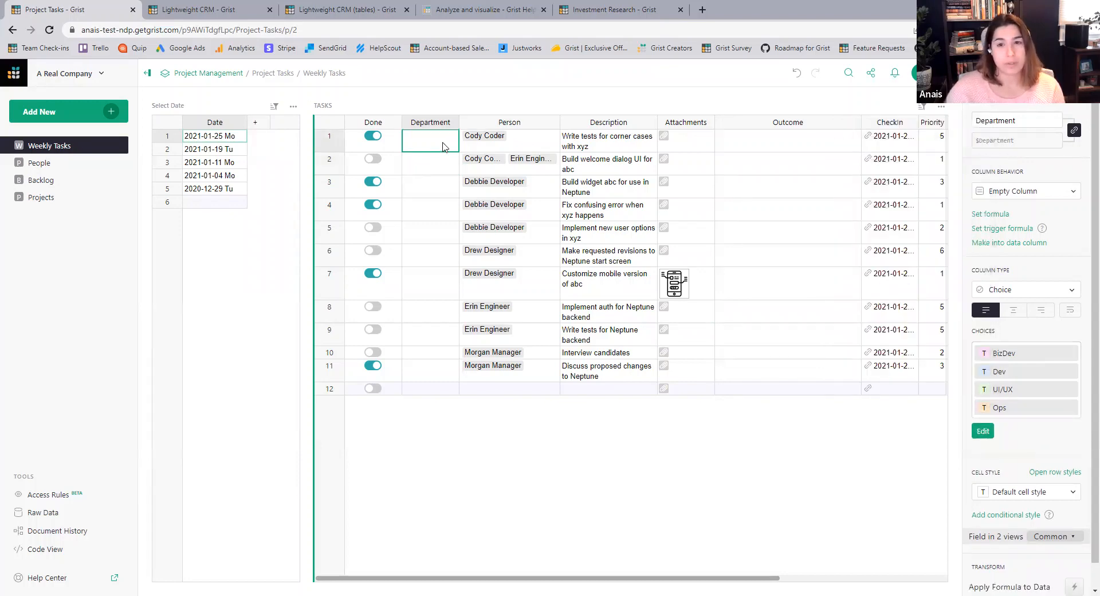
type("Dev")
left_click(422, 192)
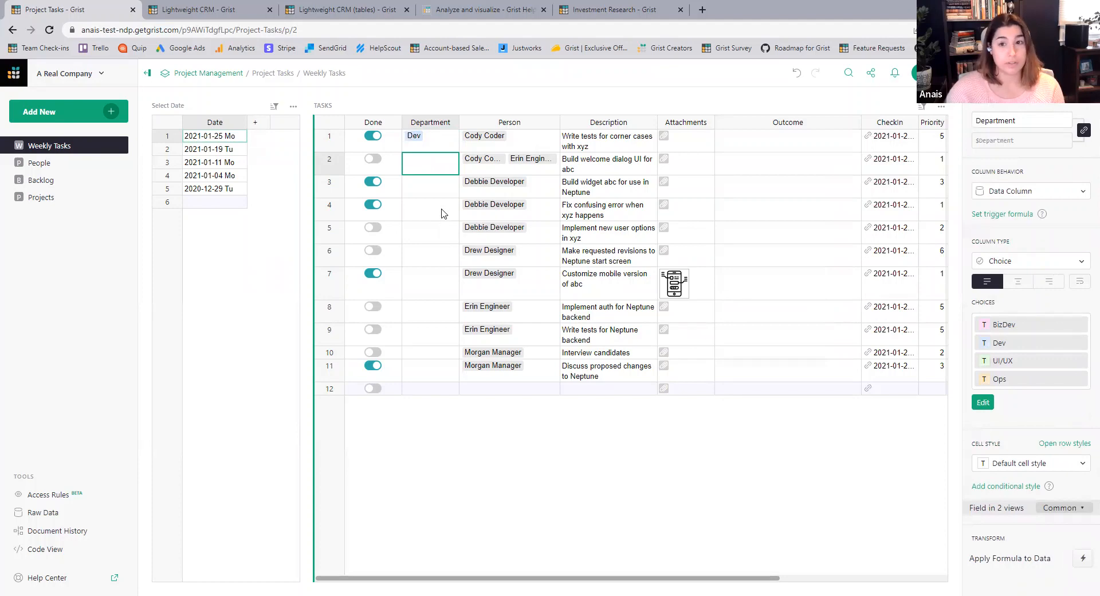
left_click(443, 147)
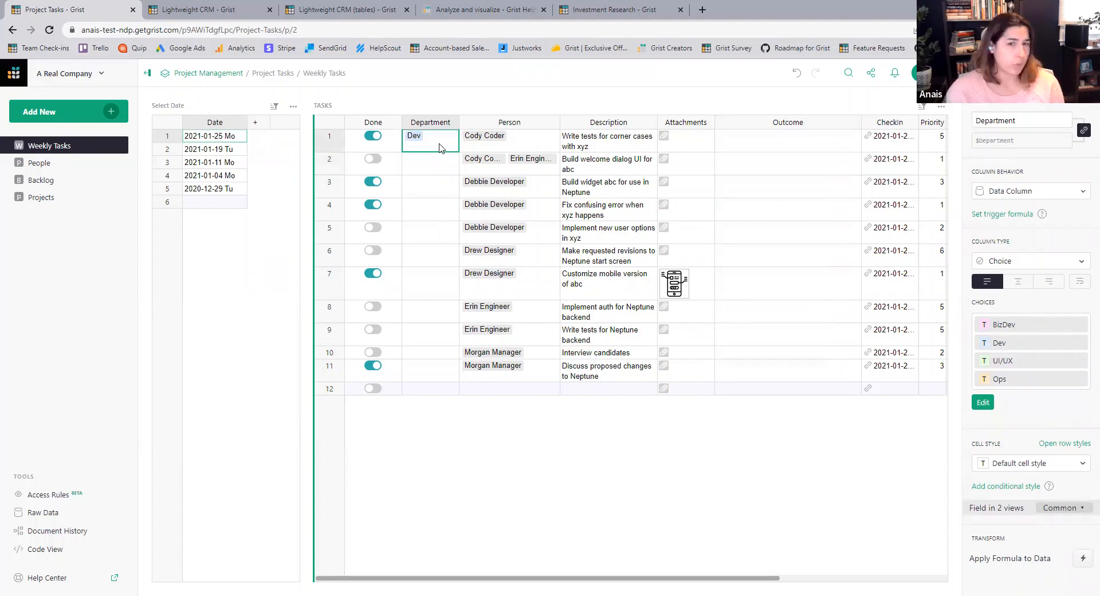
left_click_drag(443, 150, 439, 235)
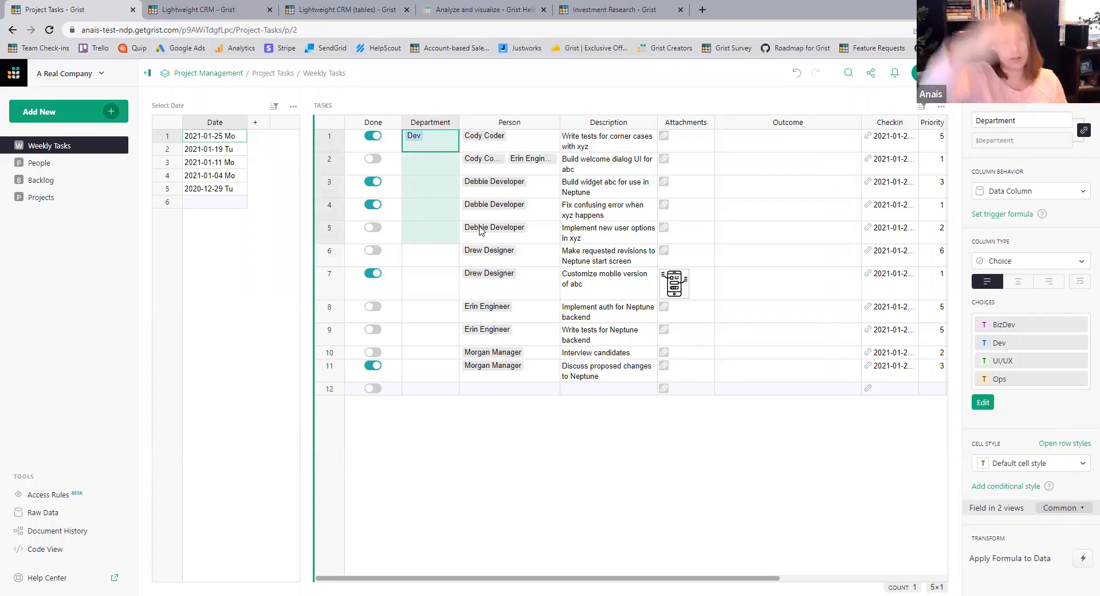
key("ctrl+d")
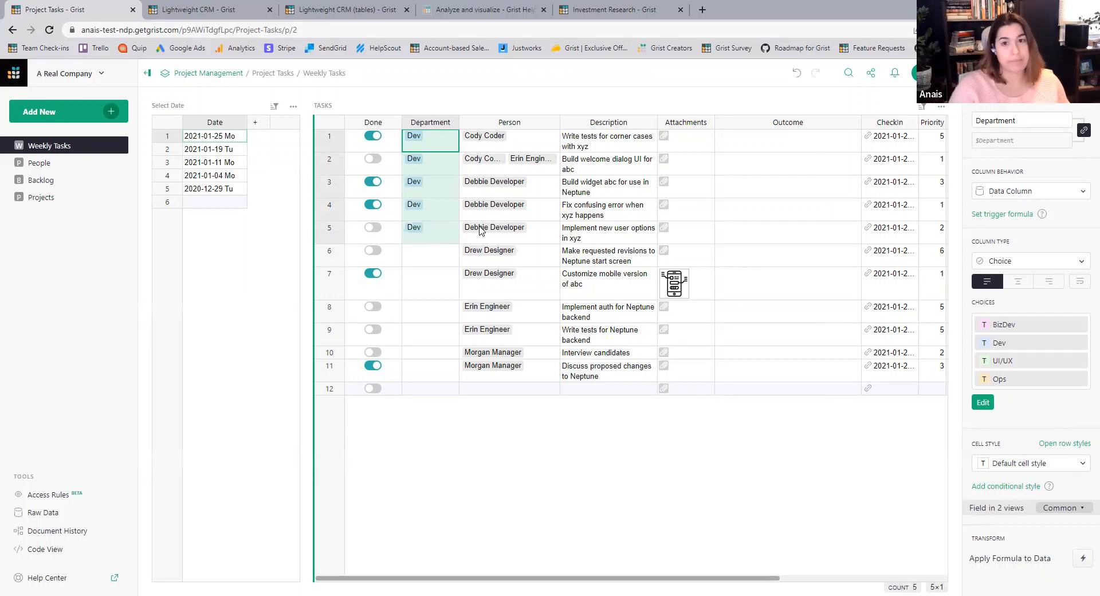
Set Department to UI/UX for the task in row 6 and fill it down to row 7.
left_click(442, 255)
key("Return")
key("Return")
key("shift+Up")
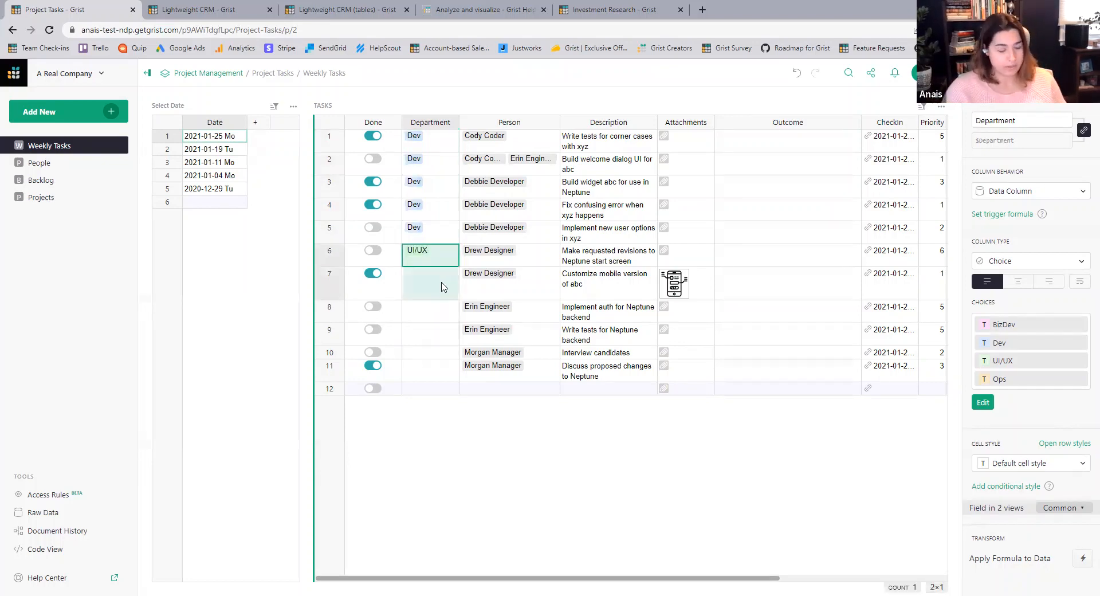
key("ctrl+d")
Copy the Dev department from row 5 into the tasks in rows 8 and 9.
left_click(431, 237)
key("ctrl+c")
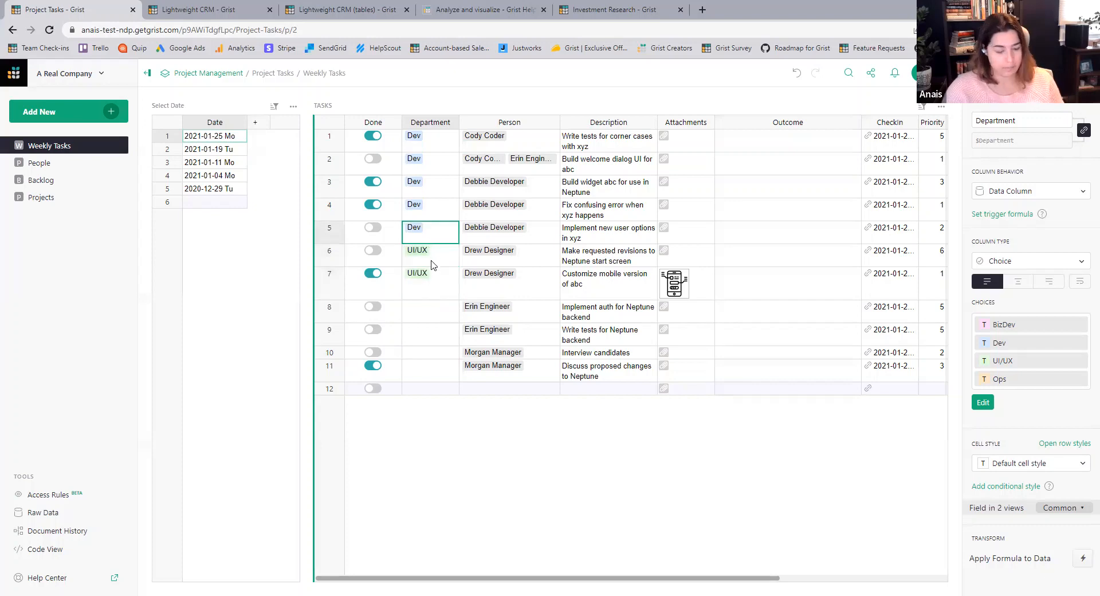
left_click_drag(435, 278, 440, 340)
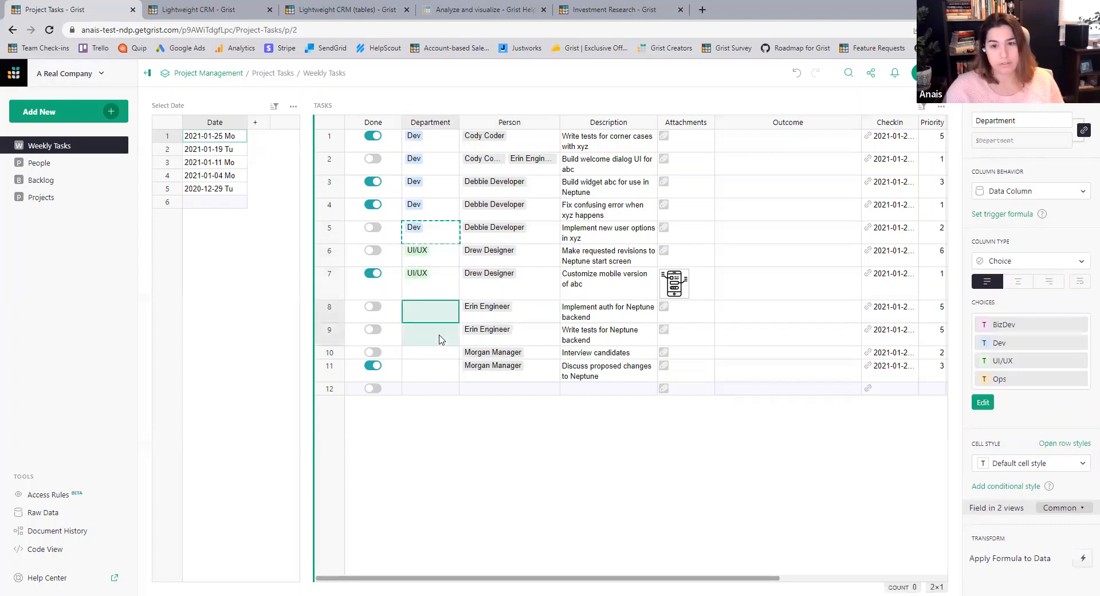
key("ctrl+v")
Set Department to Ops for the "Interview candidates" task and BizDev for the "Discuss proposed changes to Neptune" task.
left_click(441, 353)
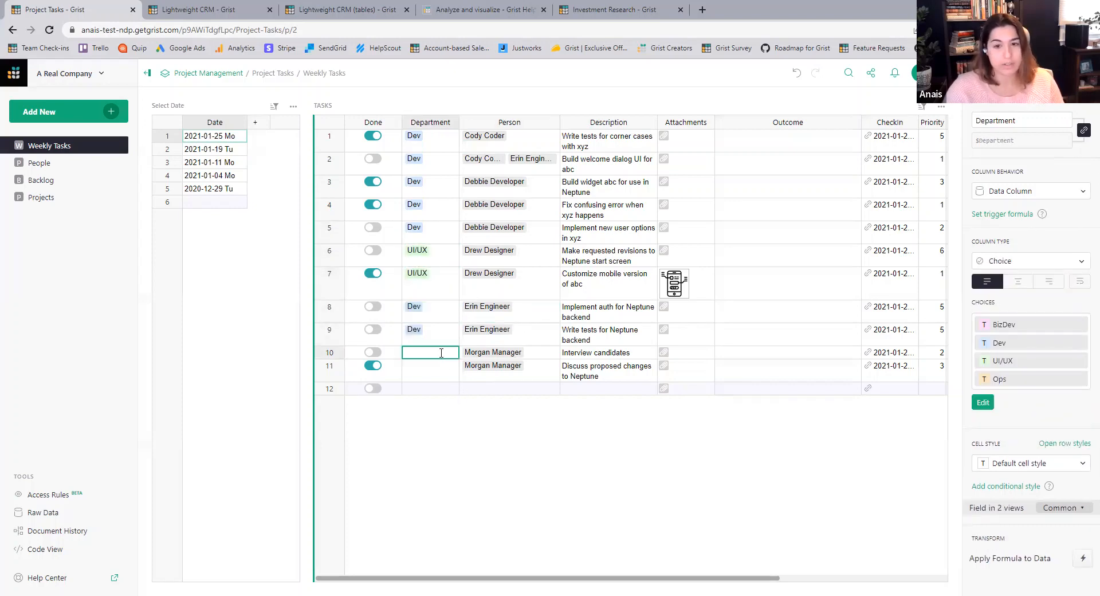
type("BizDev")
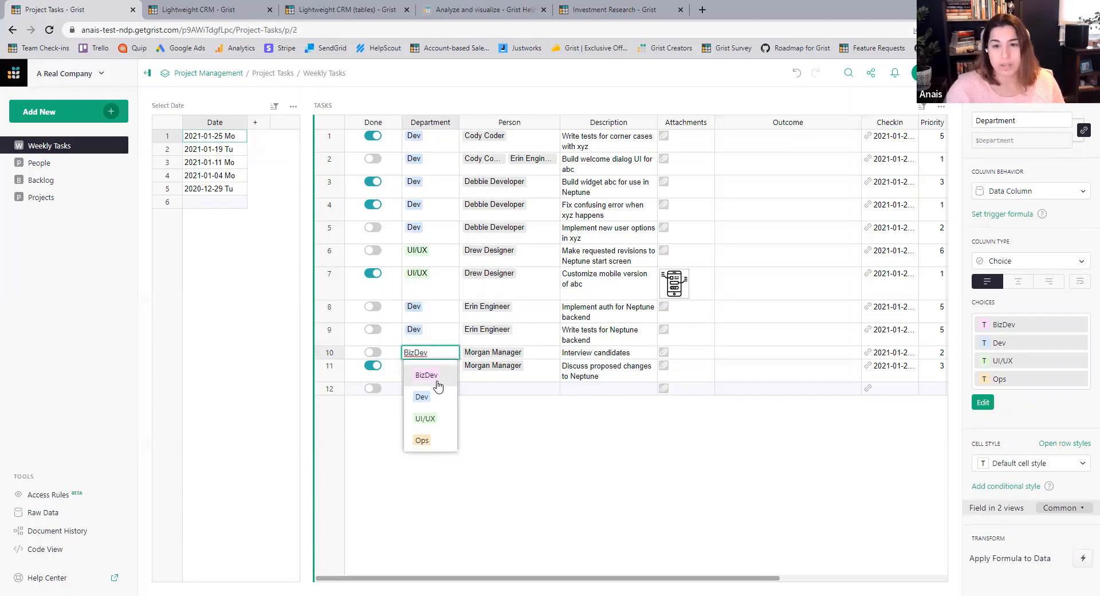
left_click(424, 441)
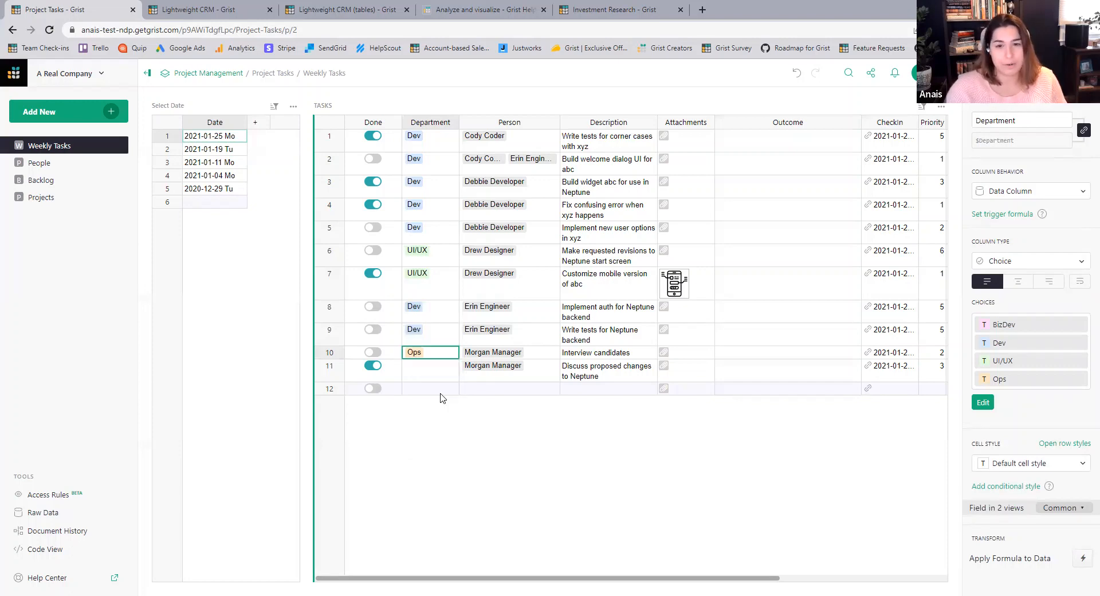
left_click(435, 373)
type("BizDev")
left_click(438, 405)
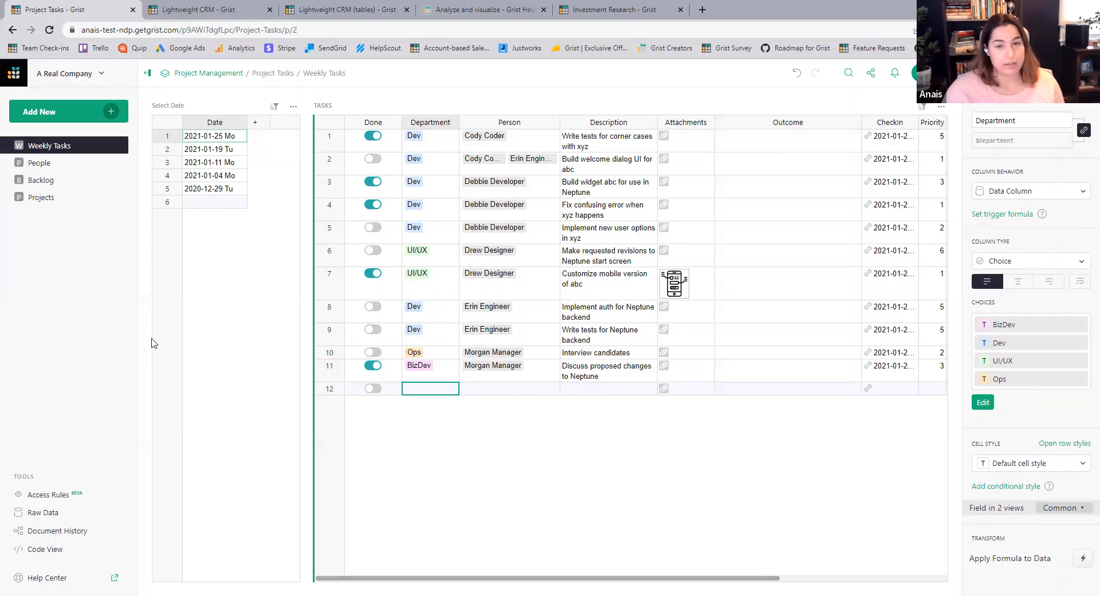
Rename the Department column's Ops choice as People and save the choices.
left_click(440, 316)
left_click(999, 379)
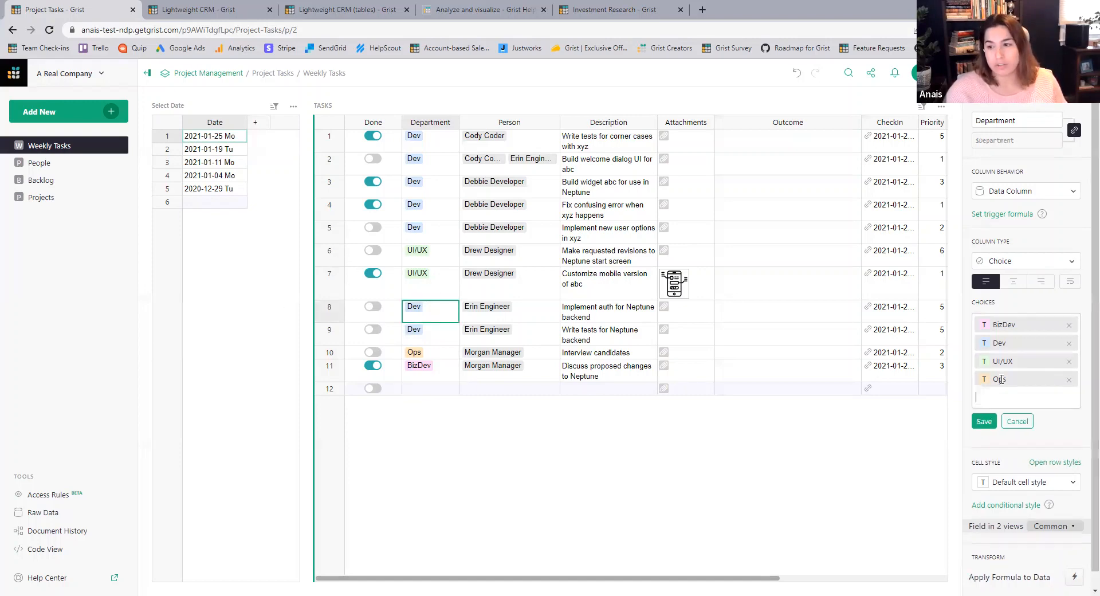
type("People")
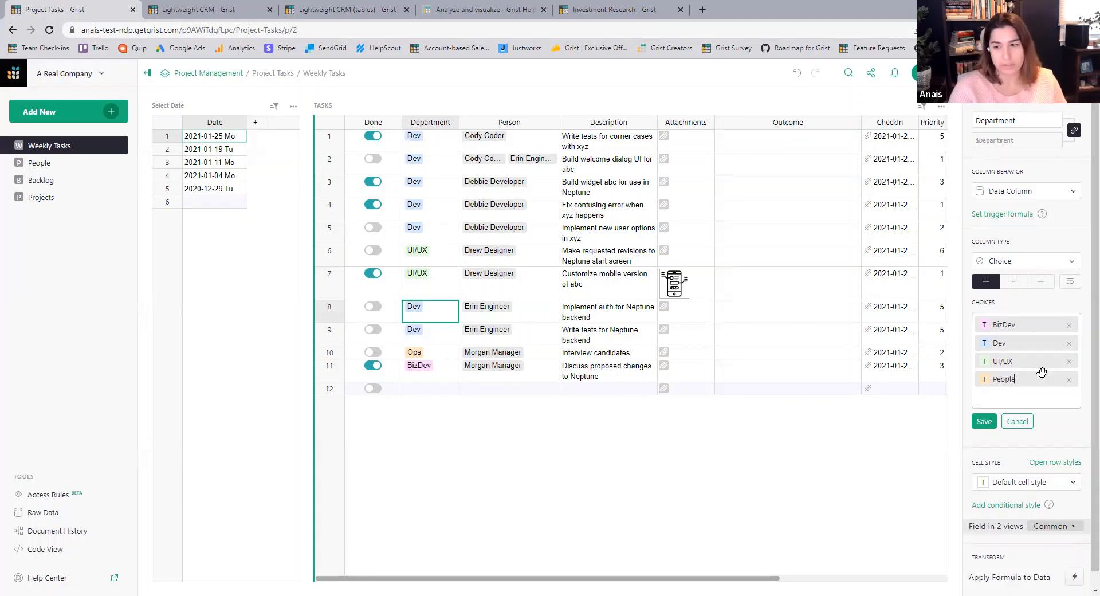
left_click(984, 421)
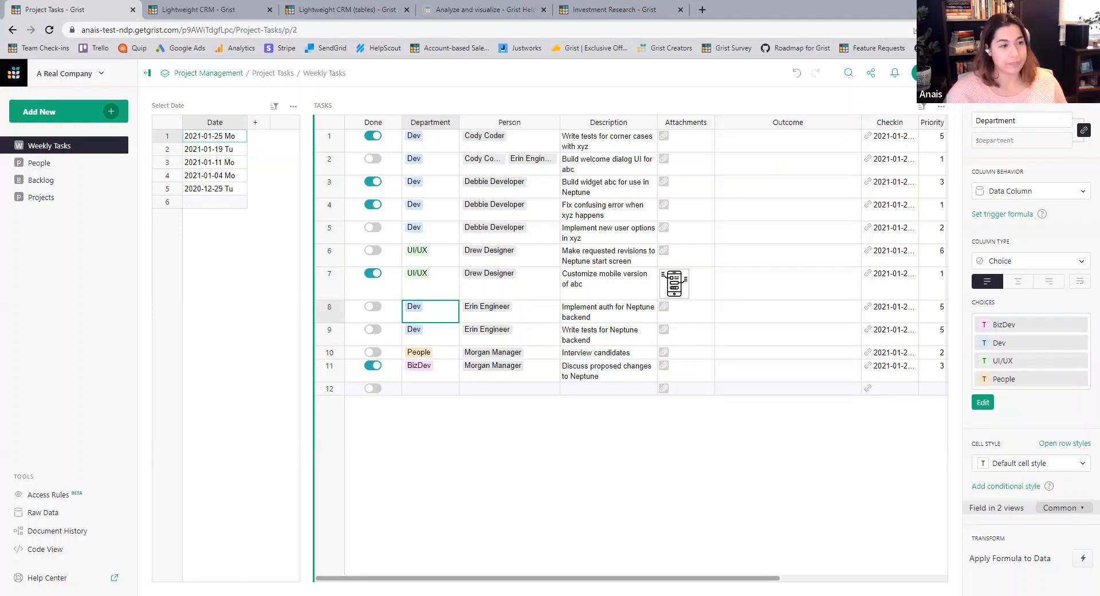
On the Projects page, widen the Projects widget and add a column named Priority after Project.
left_click(60, 200)
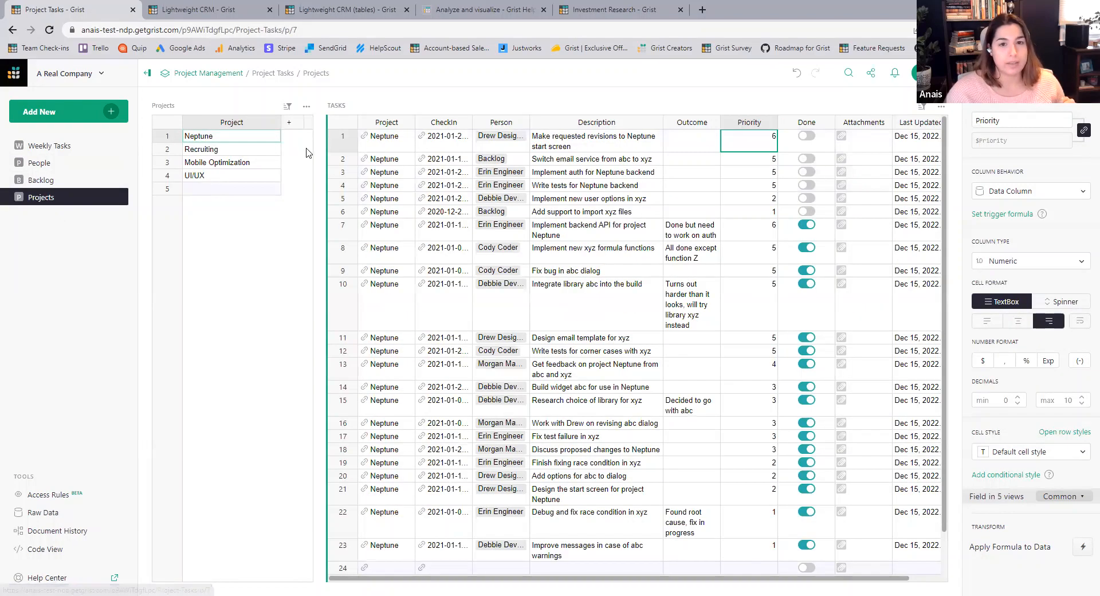
left_click_drag(350, 155, 387, 156)
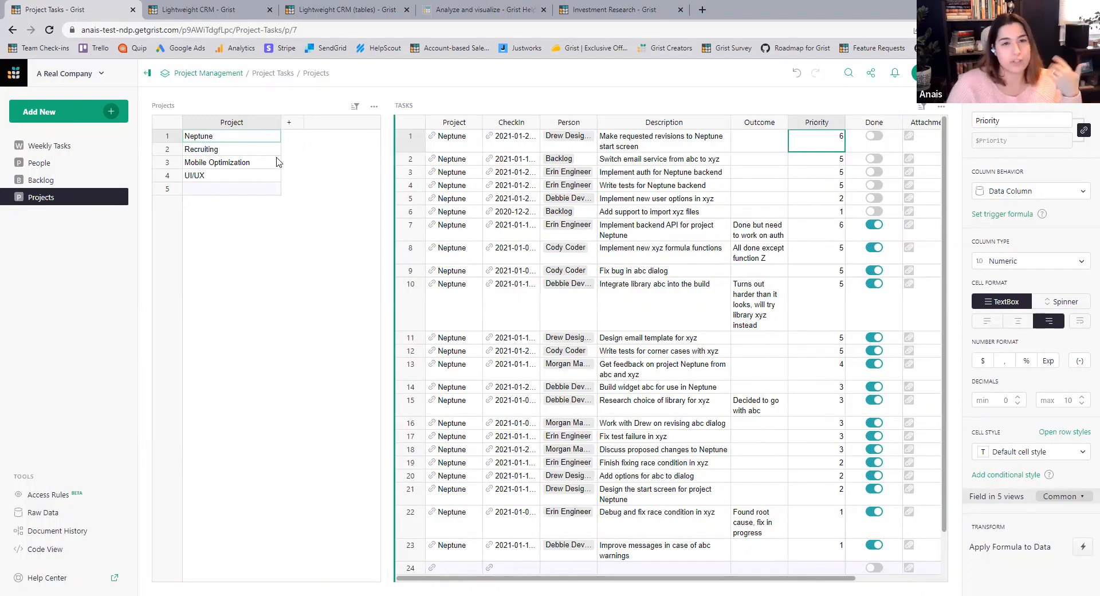
left_click(290, 125)
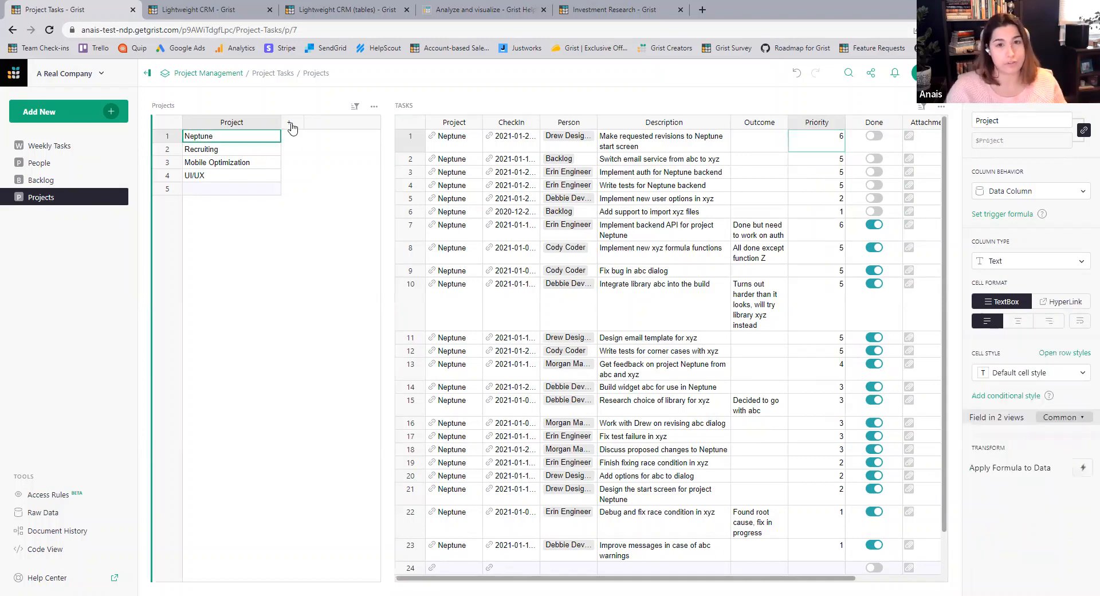
type("Prior")
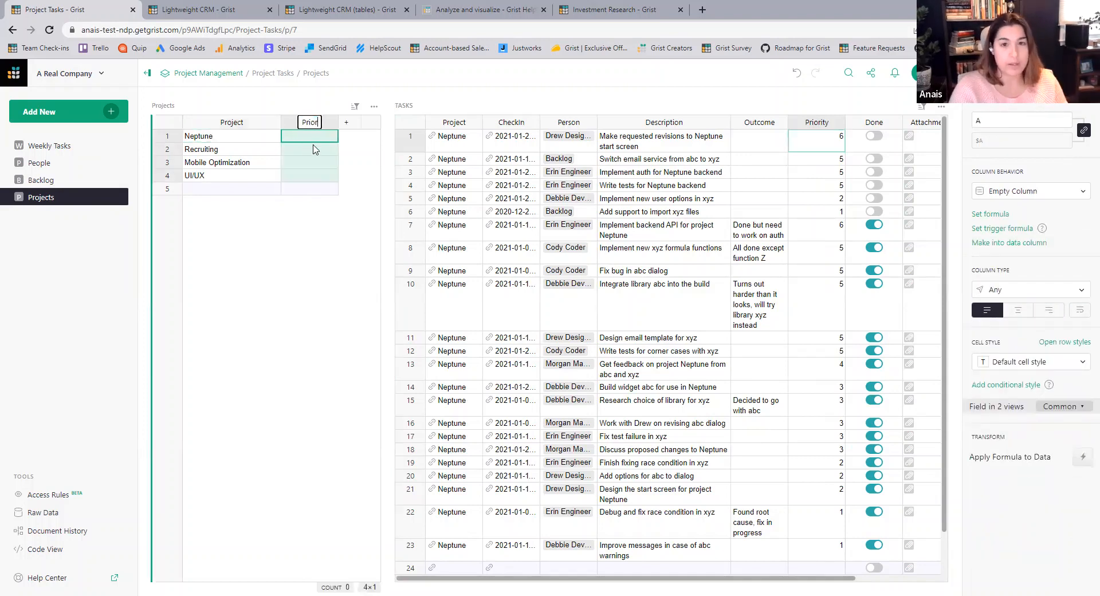
type("ity")
key("Return")
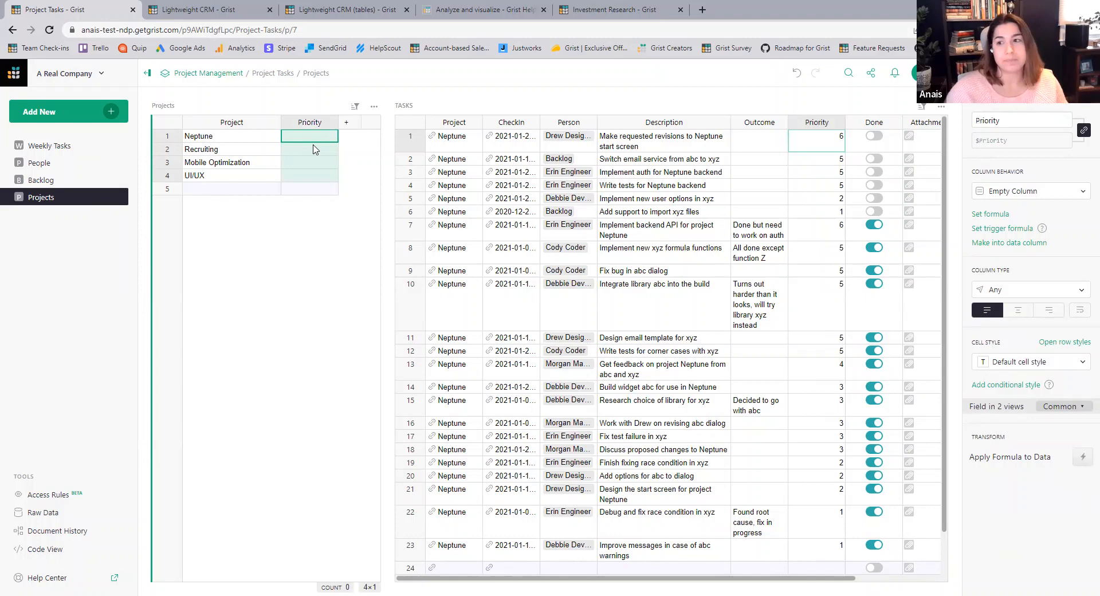
Set the Projects widget's Priority column type to Toggle.
left_click(988, 292)
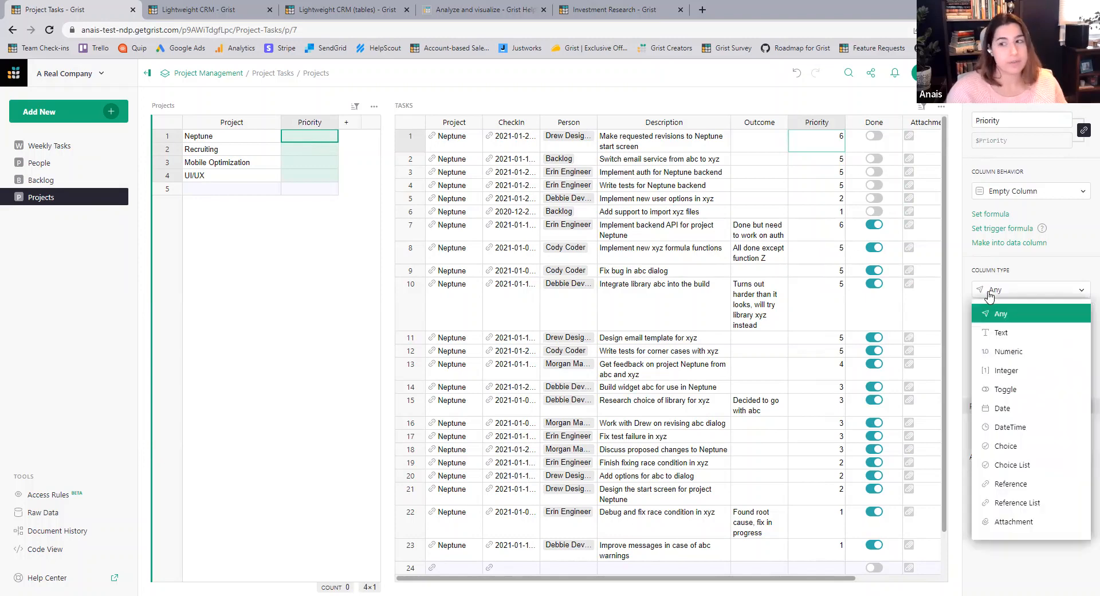
left_click(1025, 395)
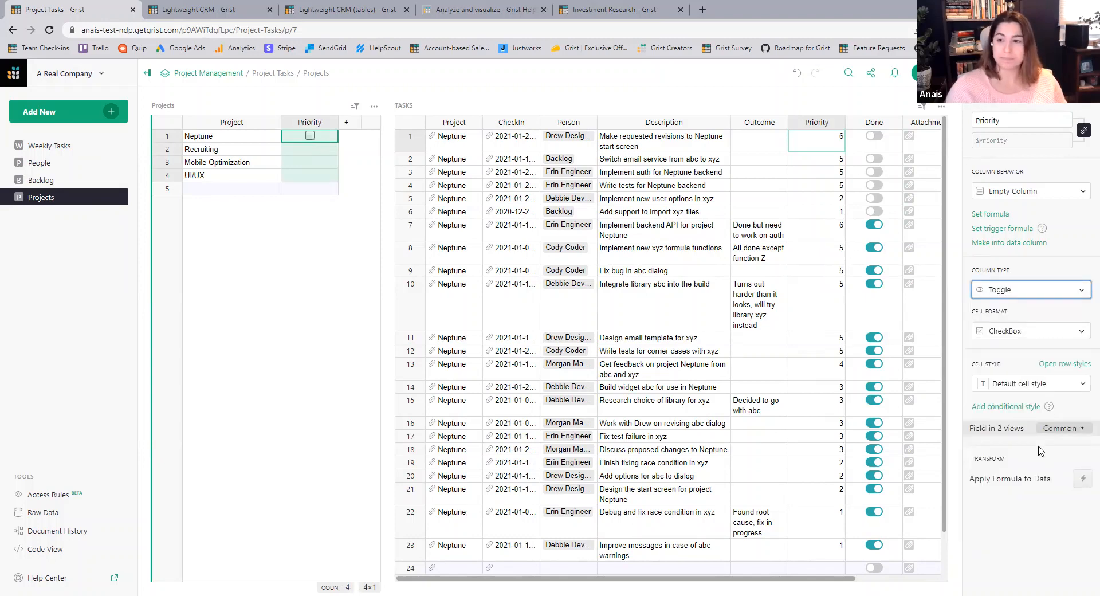
Set the Projects table's Priority column to the Switch cell format and turn the switch on for Neptune.
left_click(1040, 336)
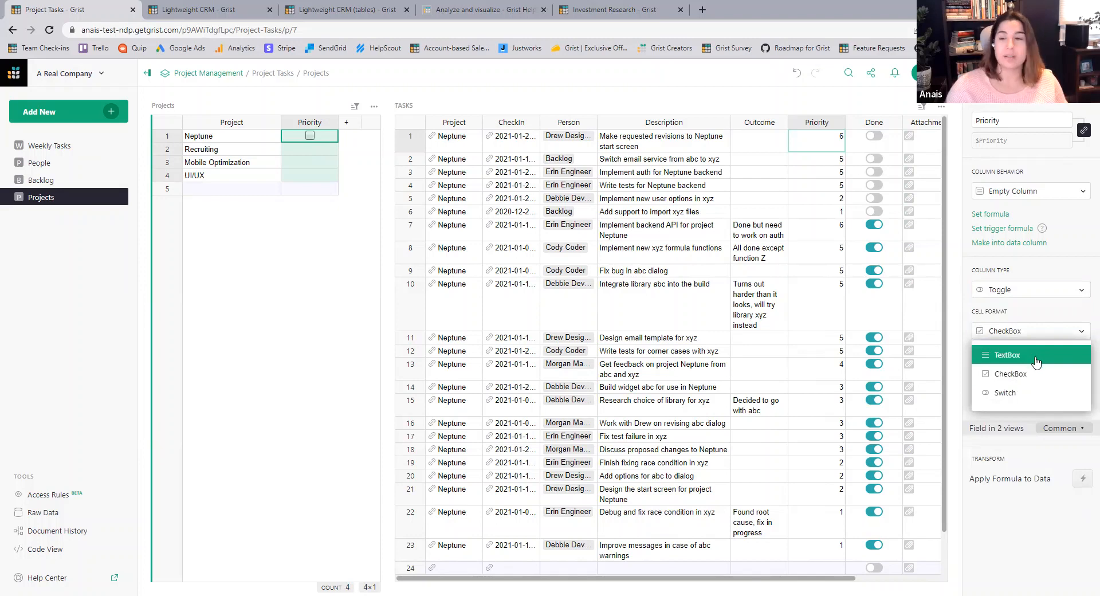
left_click(1026, 392)
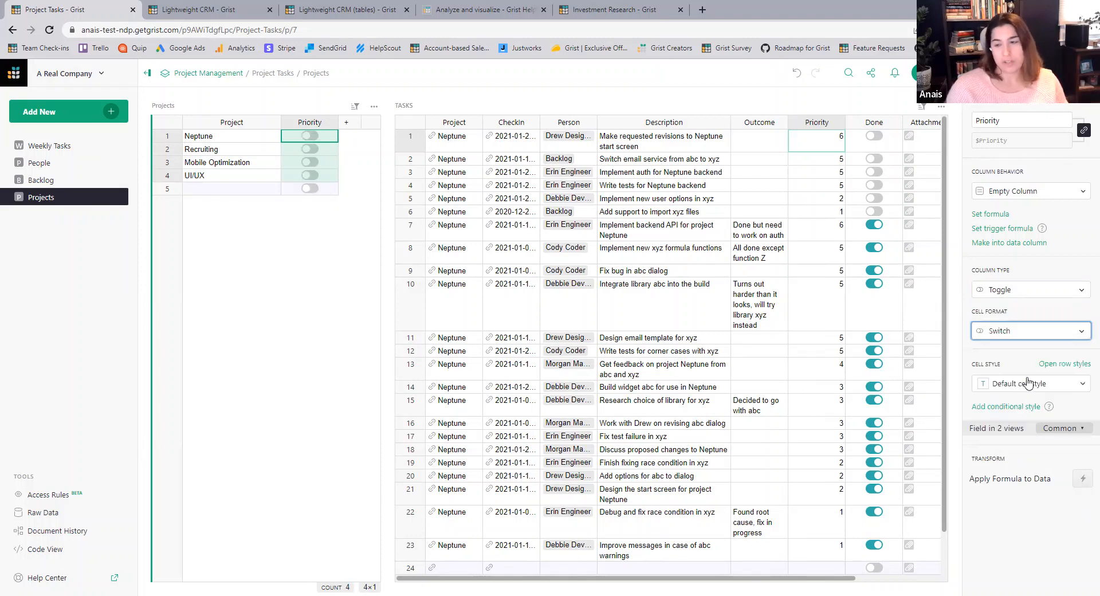
left_click(309, 136)
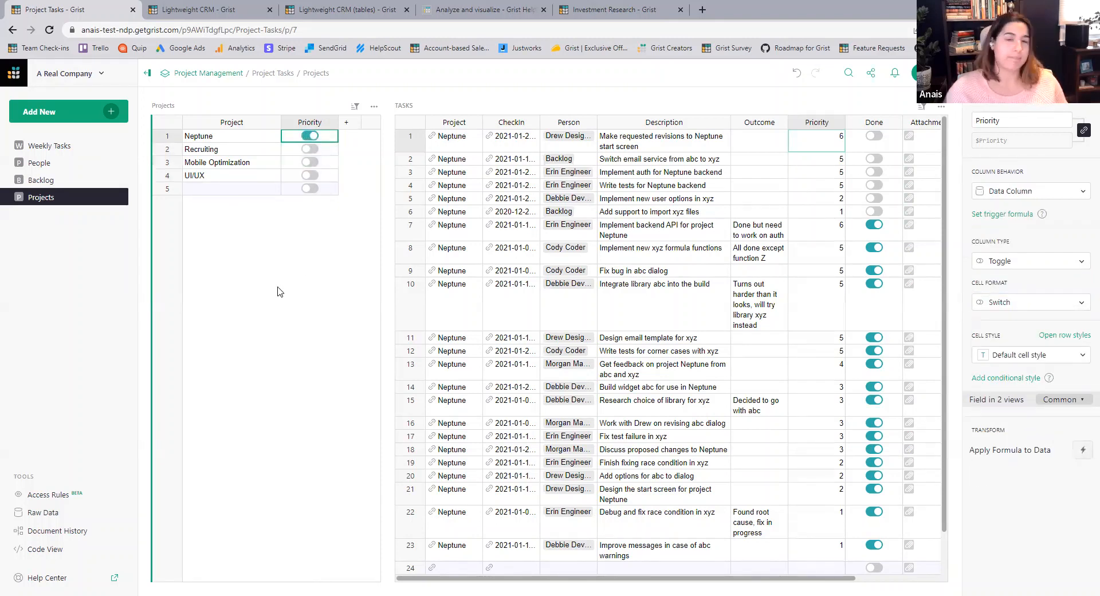
Change the text color of the Priority column's cell style to bright purple and apply it.
left_click(981, 360)
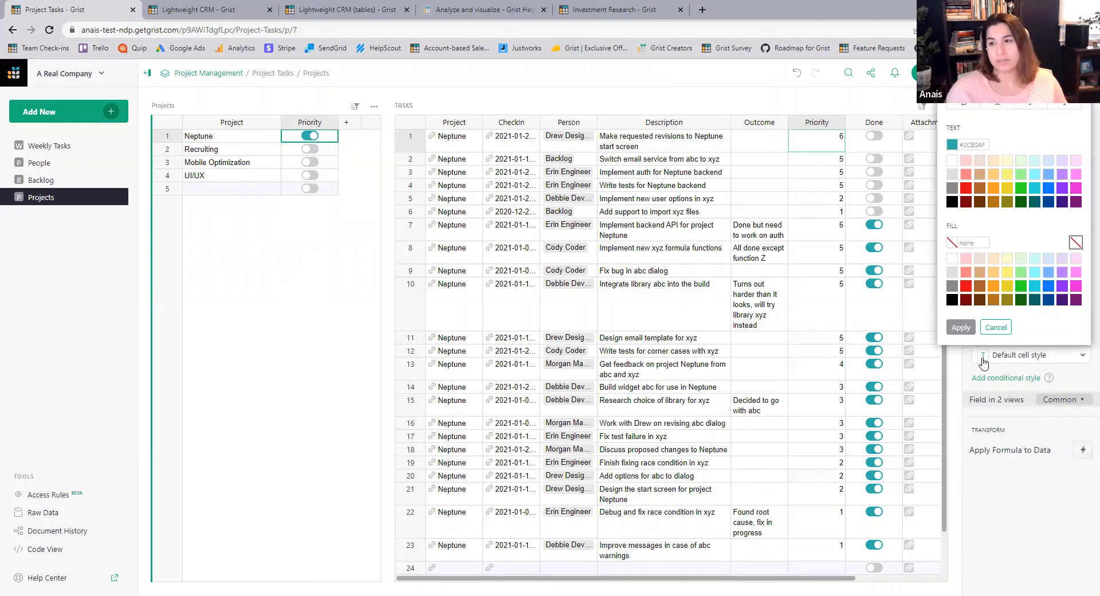
left_click(993, 173)
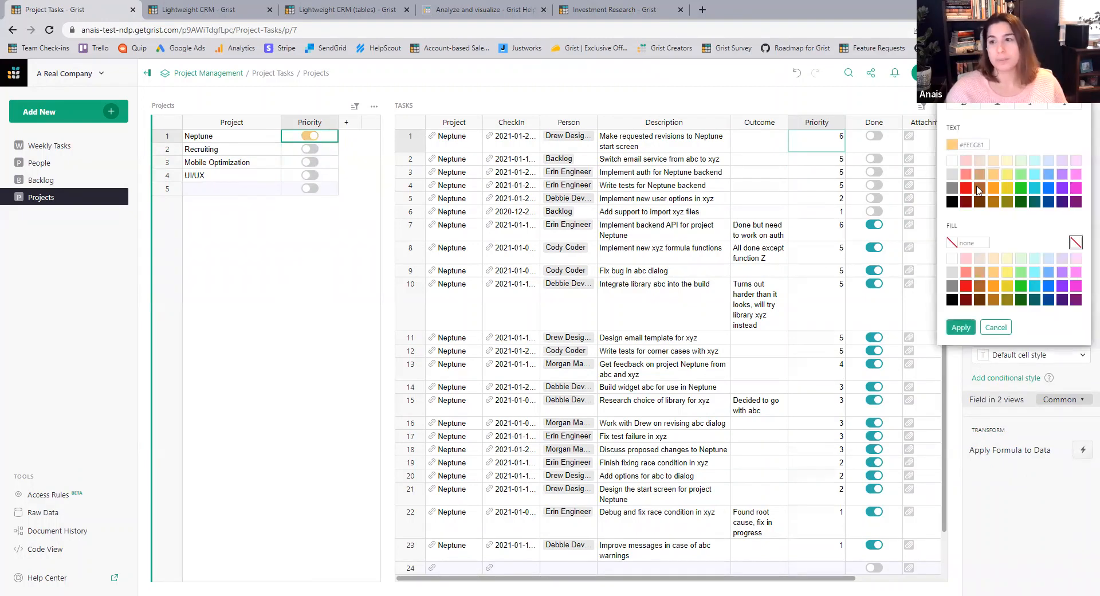
left_click(1076, 188)
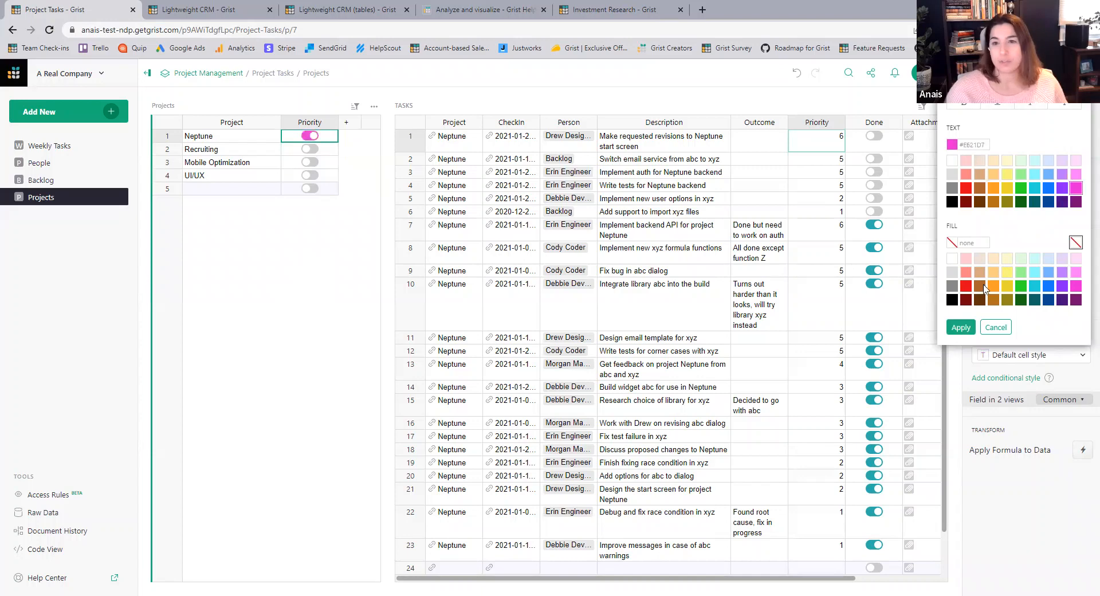
left_click(1061, 188)
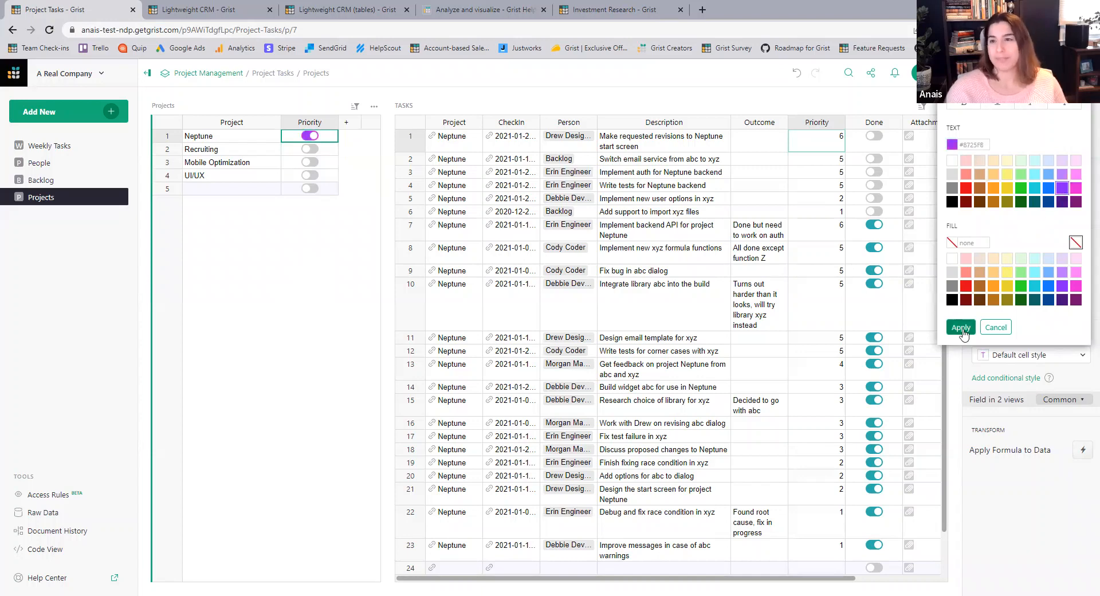
left_click(960, 327)
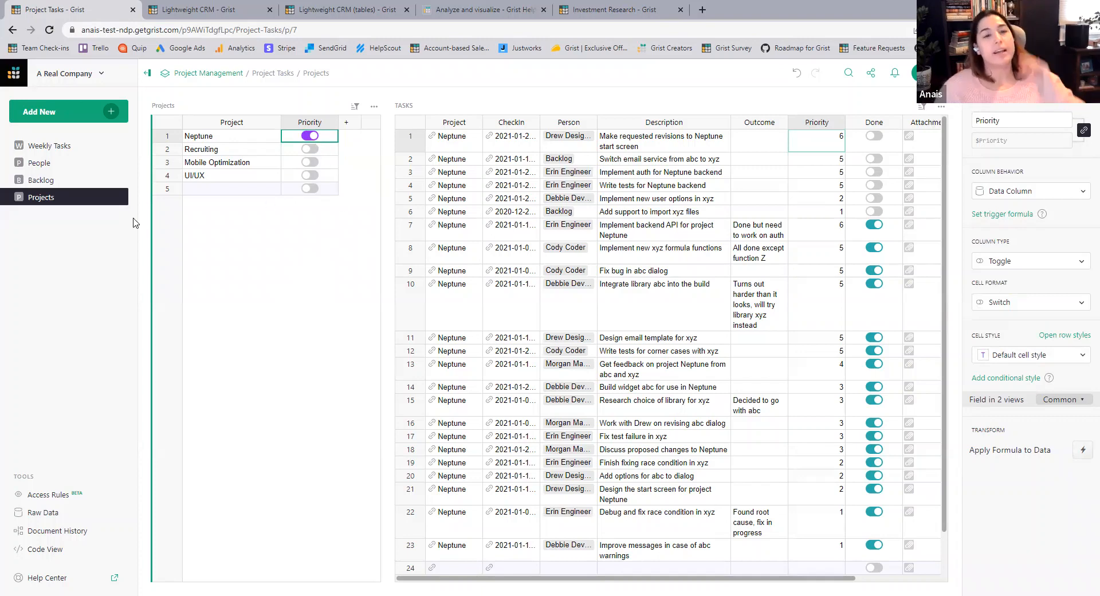
Add a conditional row style rule to the TASKS widget on the Weekly Tasks page.
left_click(61, 147)
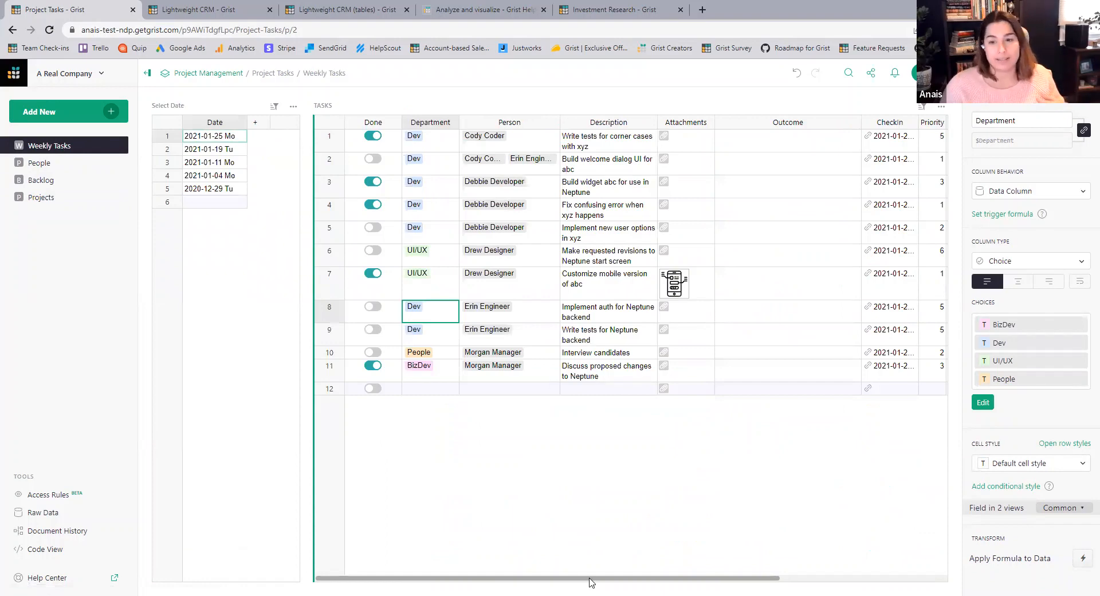
left_click_drag(605, 579, 864, 573)
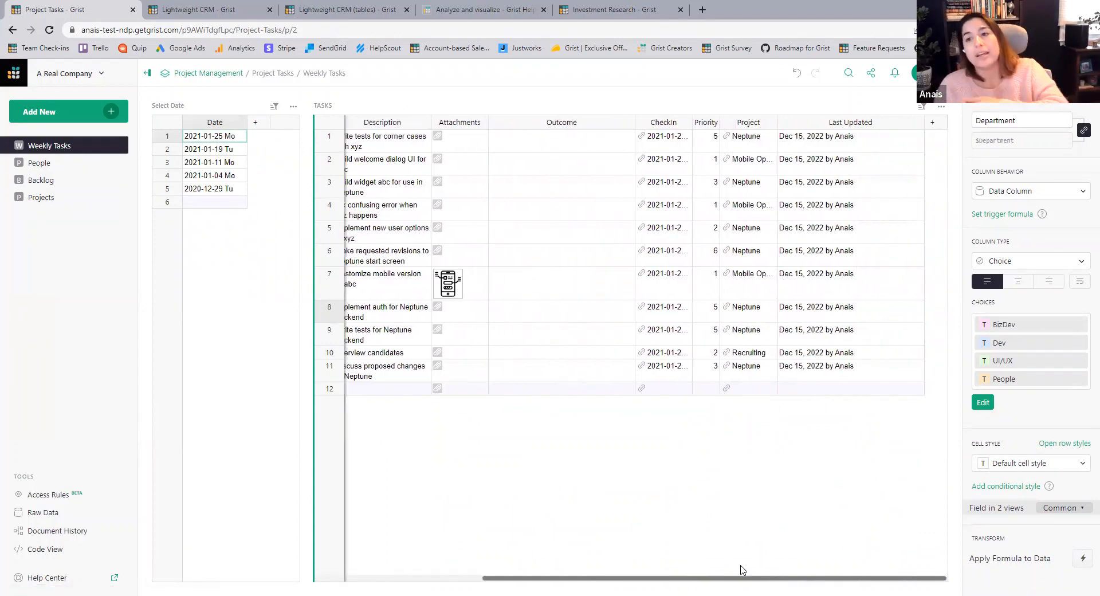
left_click_drag(741, 576, 481, 544)
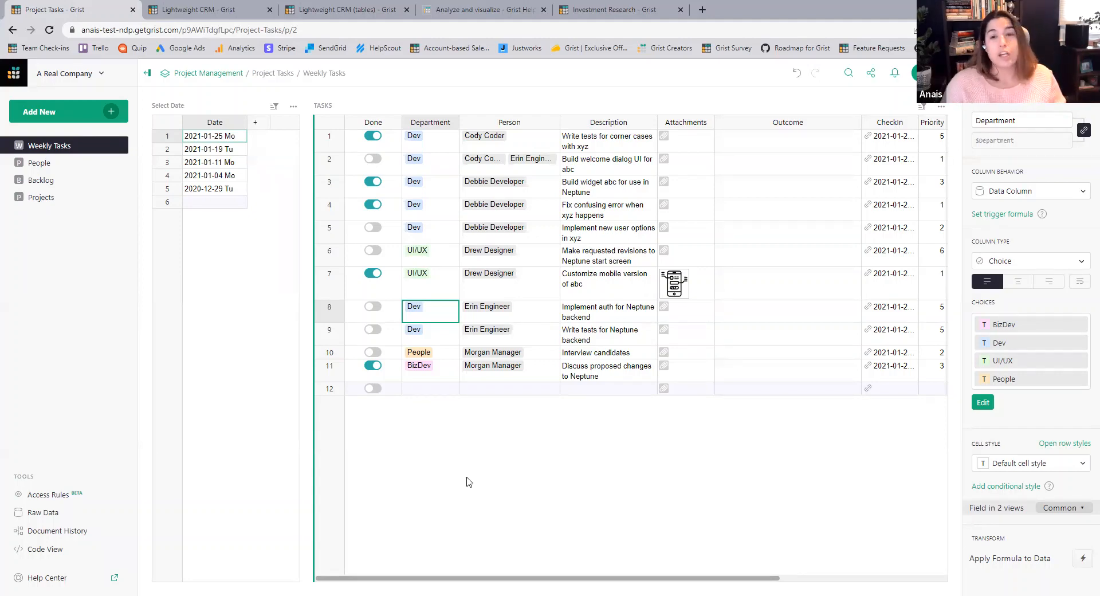
left_click(324, 162)
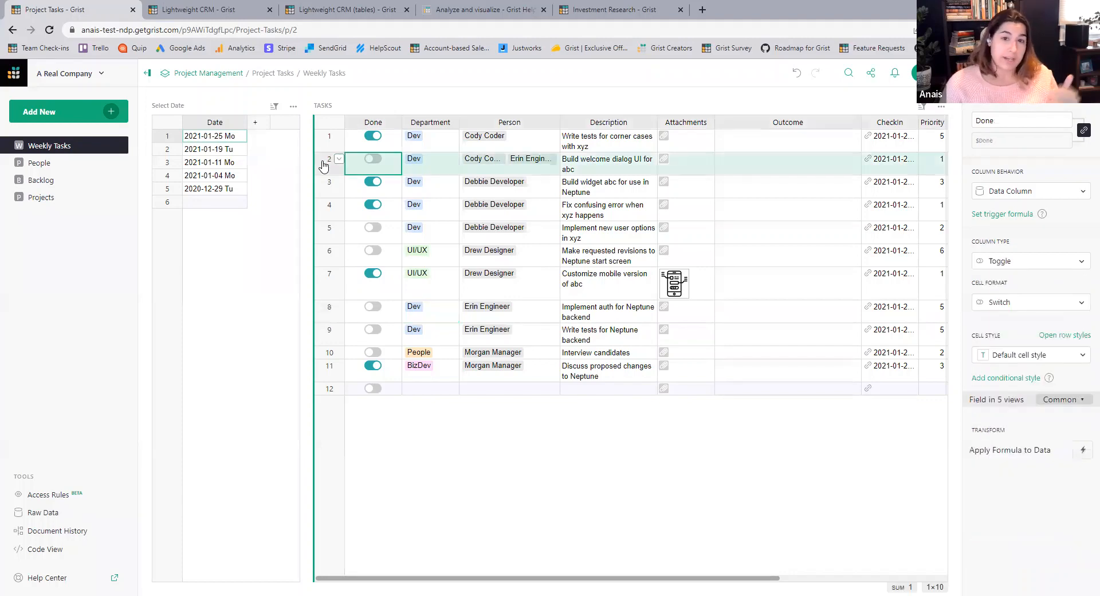
left_click(454, 169)
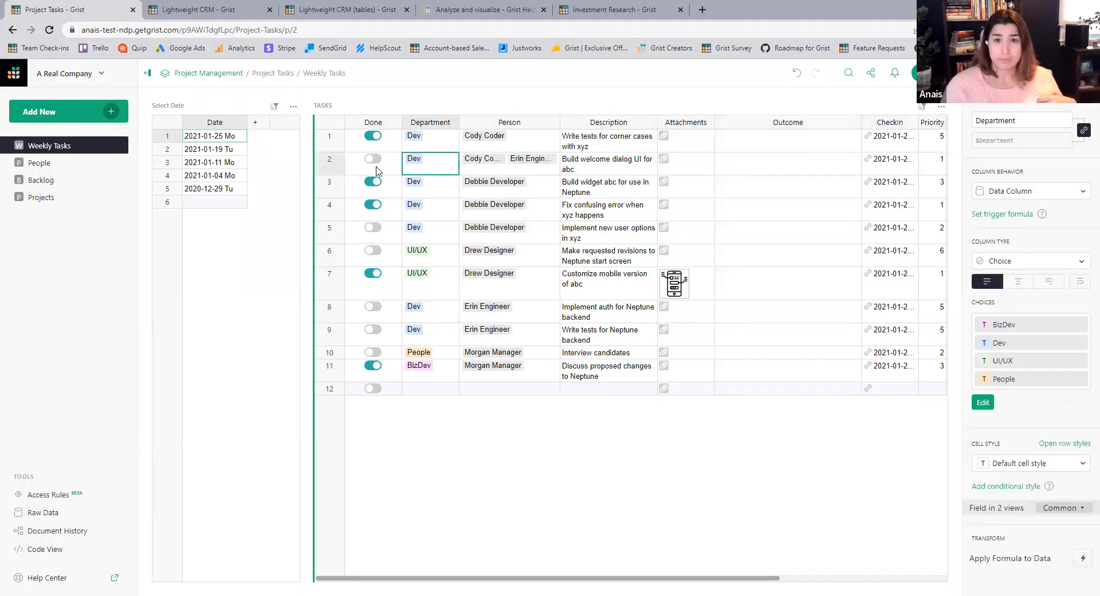
left_click(996, 74)
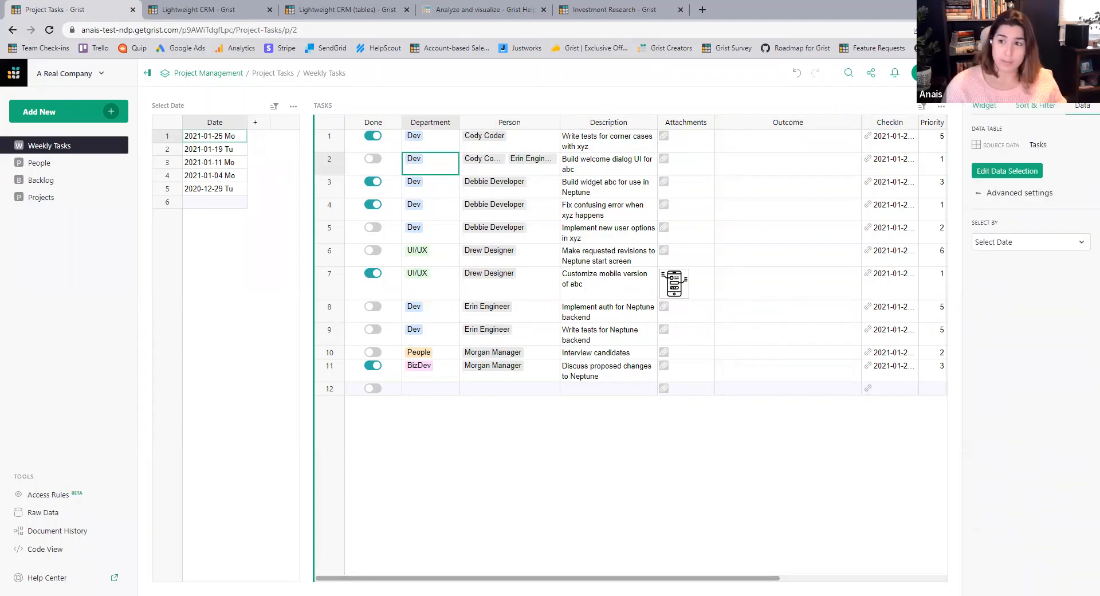
left_click(989, 110)
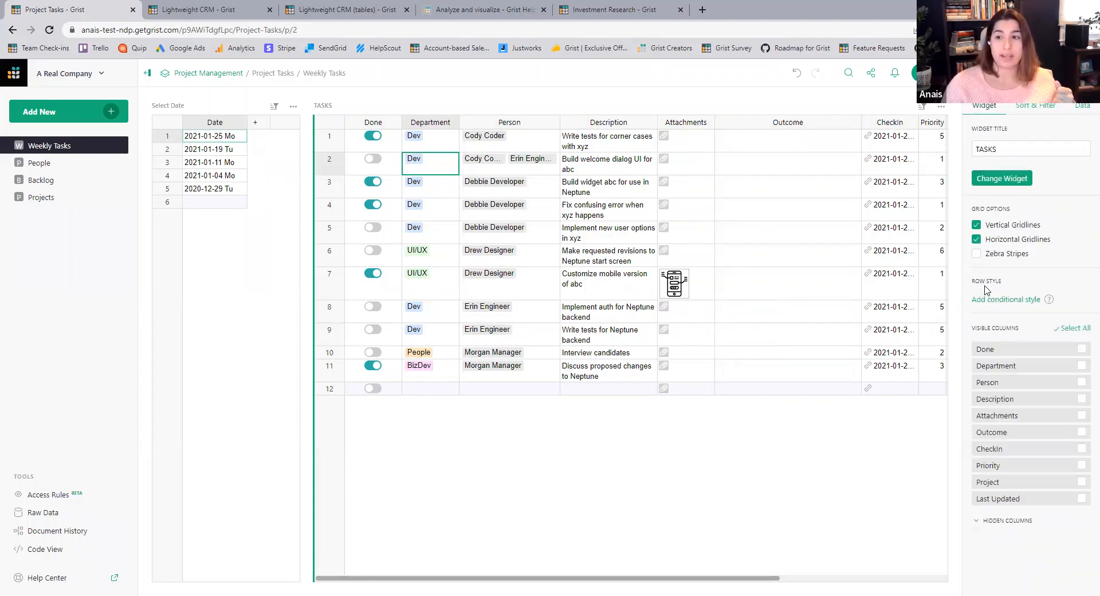
left_click(993, 304)
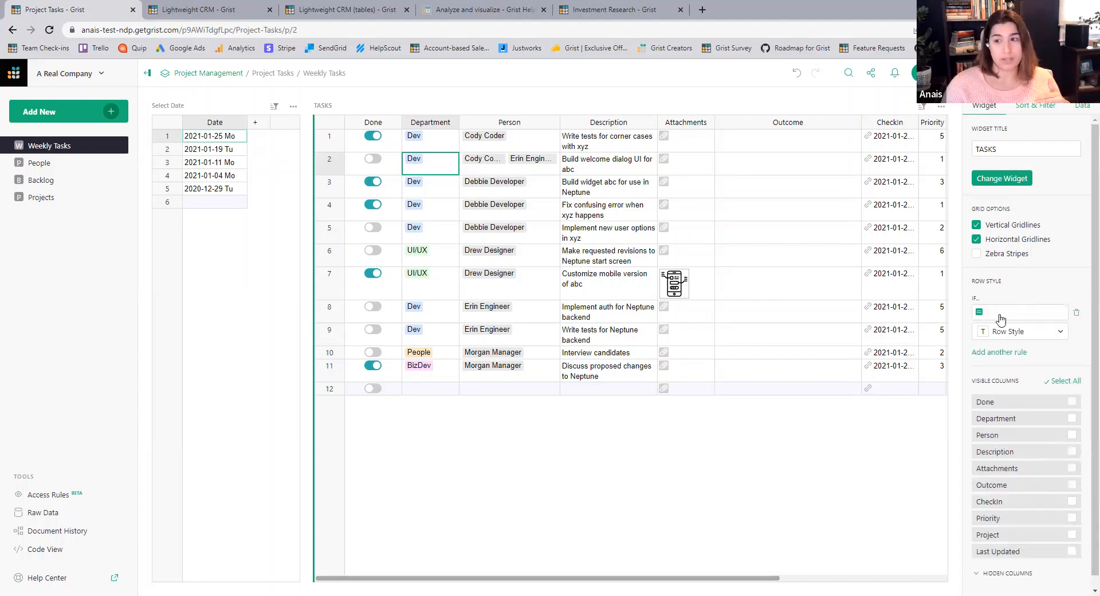
Set the TASKS row style rule's condition to $Project.Priority == True, based on the priority switch in the Projects table.
left_click_drag(759, 582, 925, 580)
left_click(753, 146)
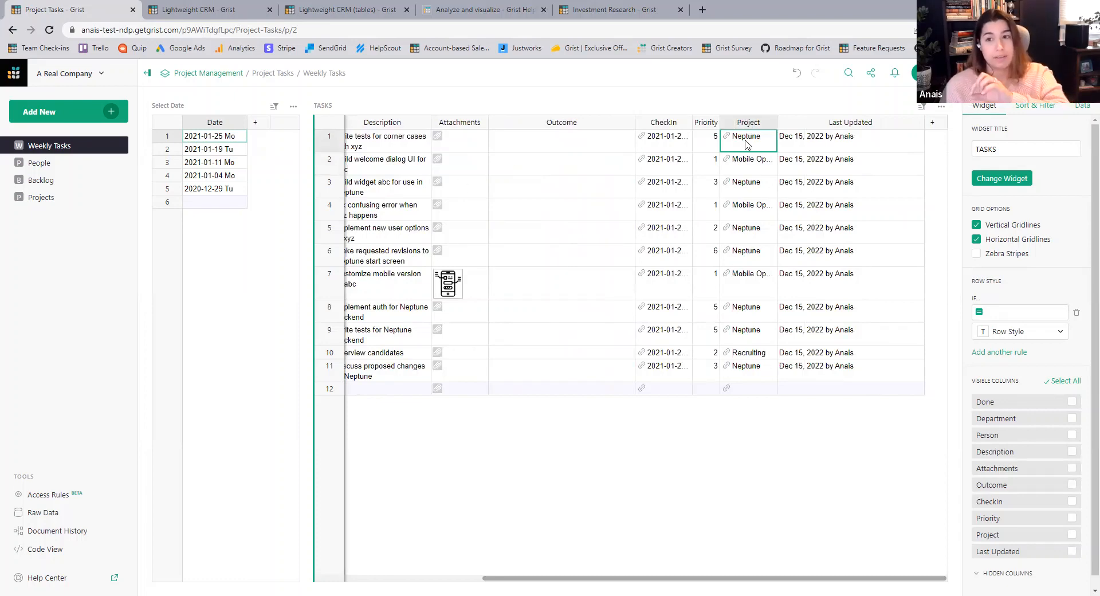
left_click(49, 200)
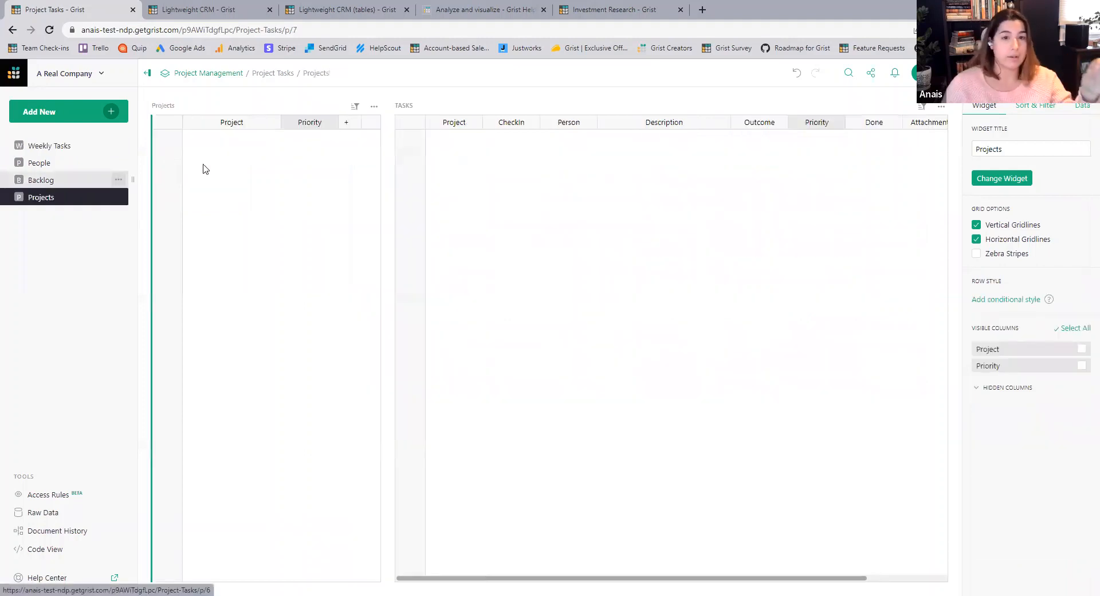
left_click(166, 137)
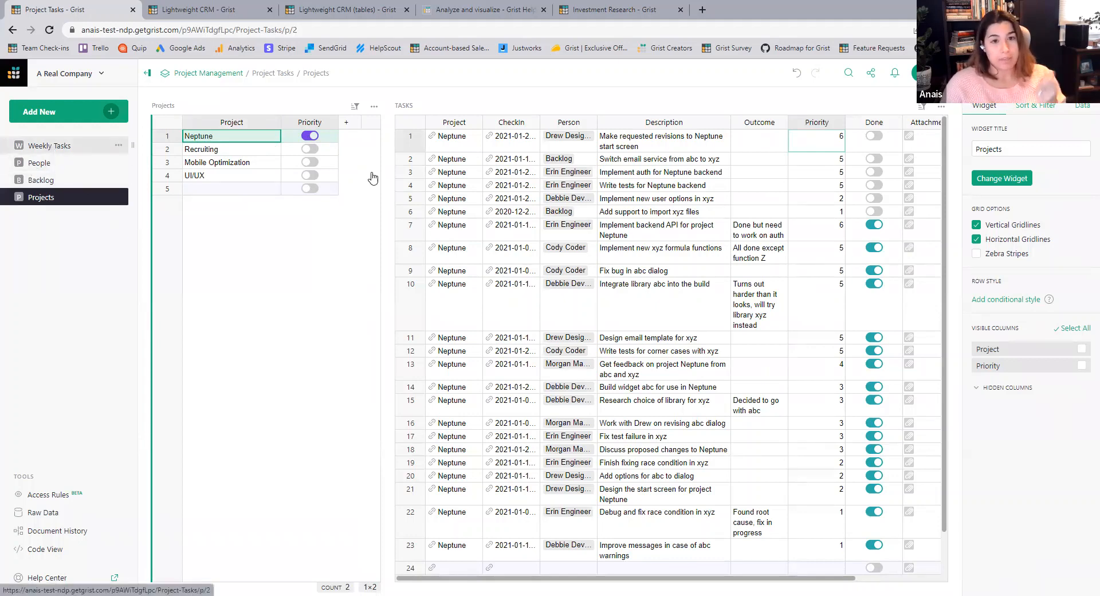
left_click(50, 150)
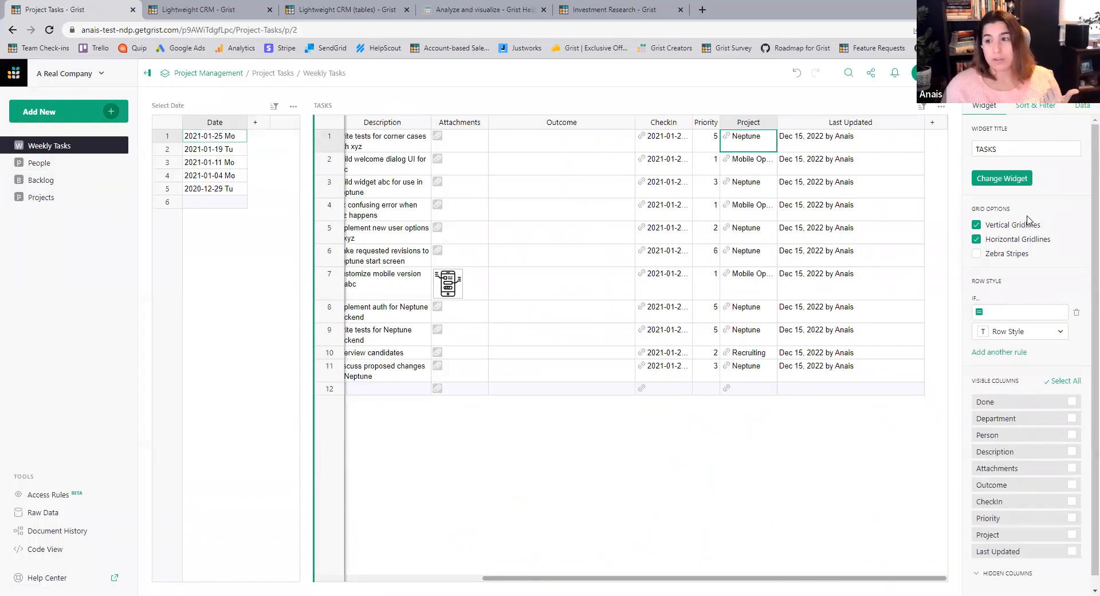
left_click(1007, 311)
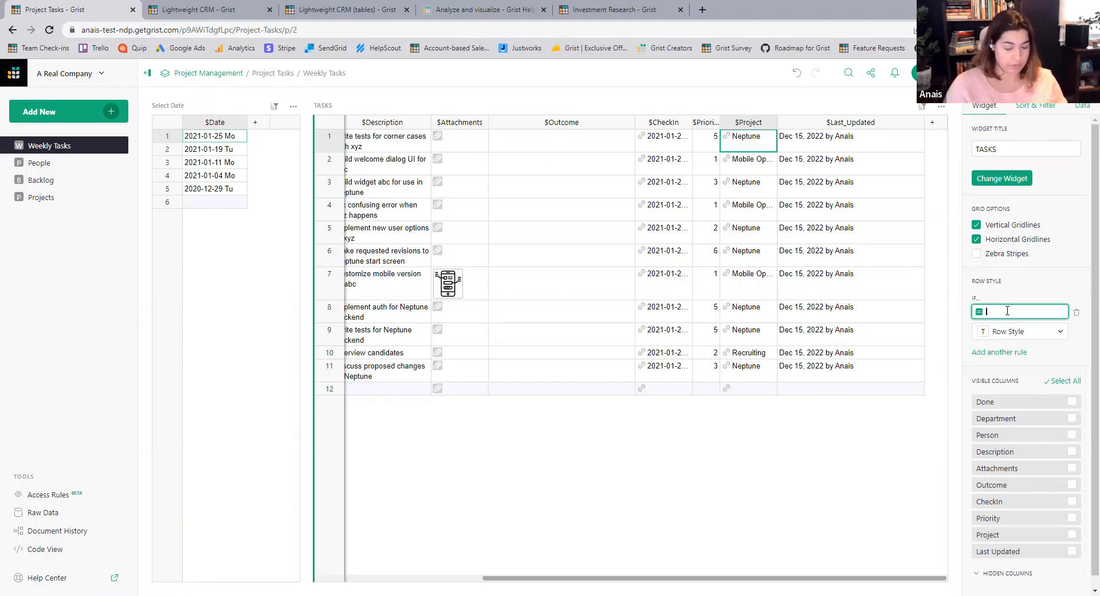
type("$Pro")
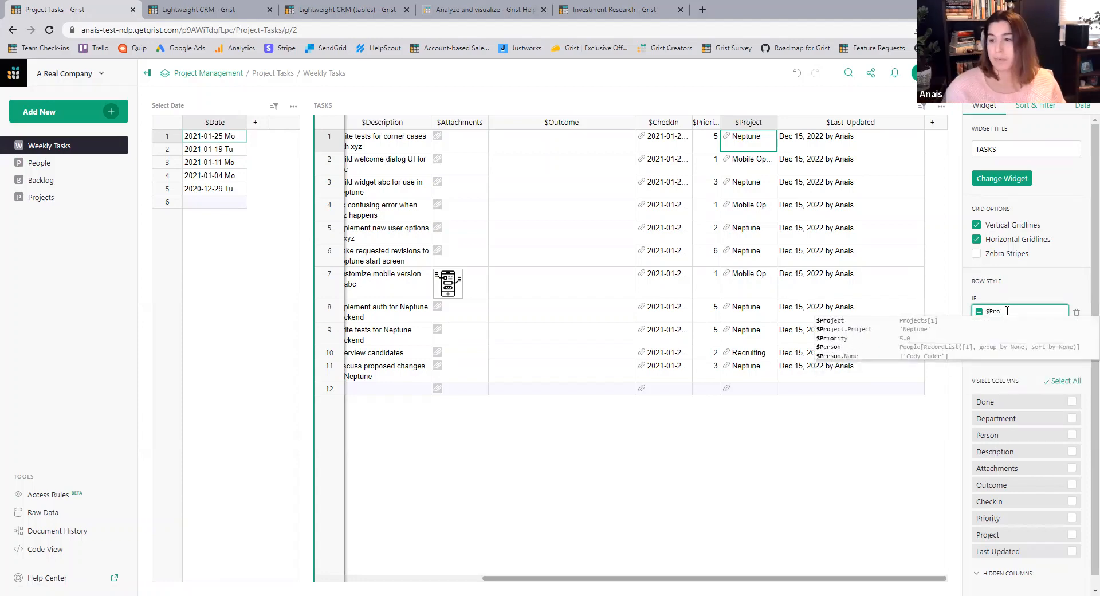
left_click(943, 322)
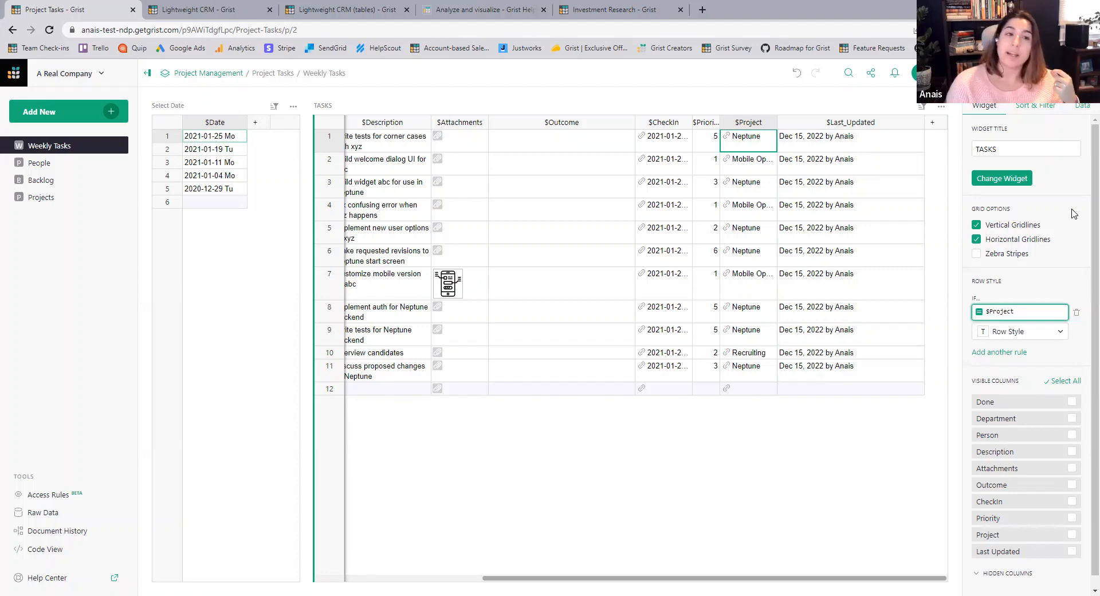
type(".")
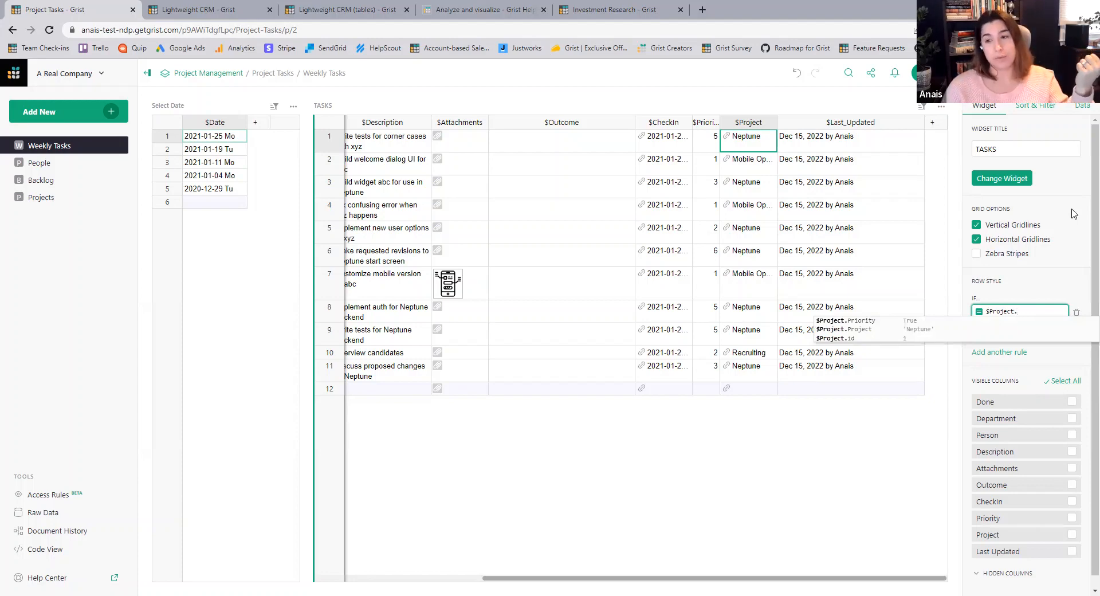
left_click(883, 323)
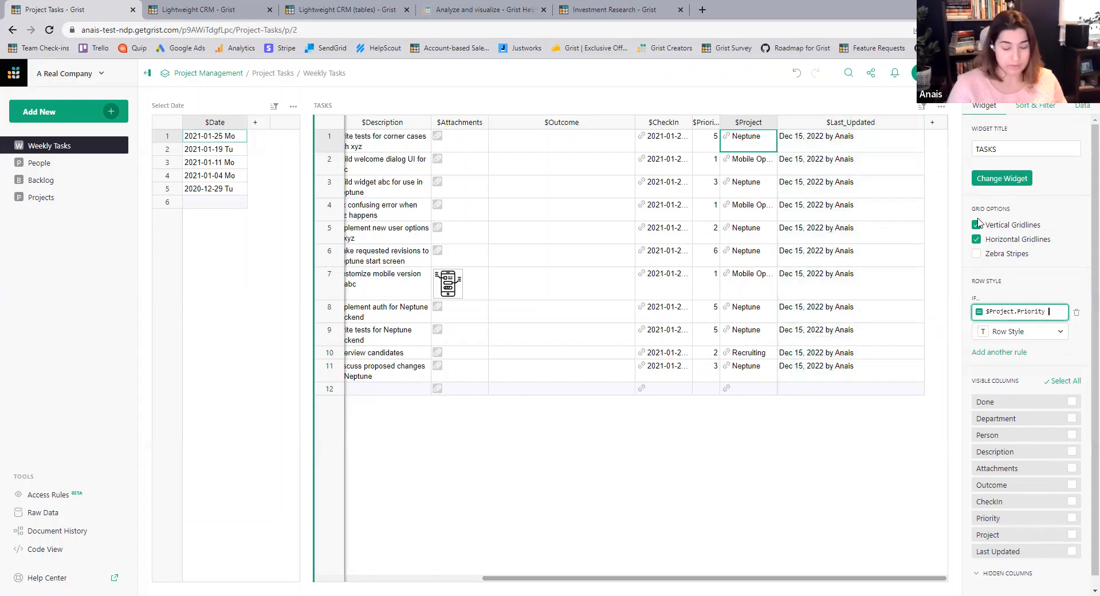
type("== True")
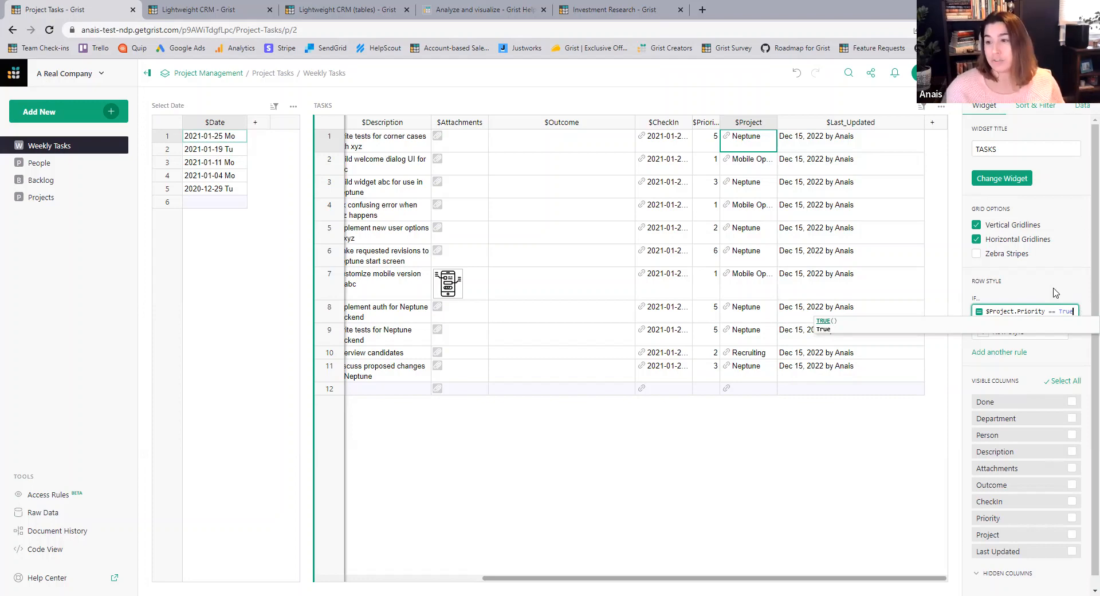
key("Return")
Give the project priority row rule a light yellow fill and apply it.
left_click(1010, 334)
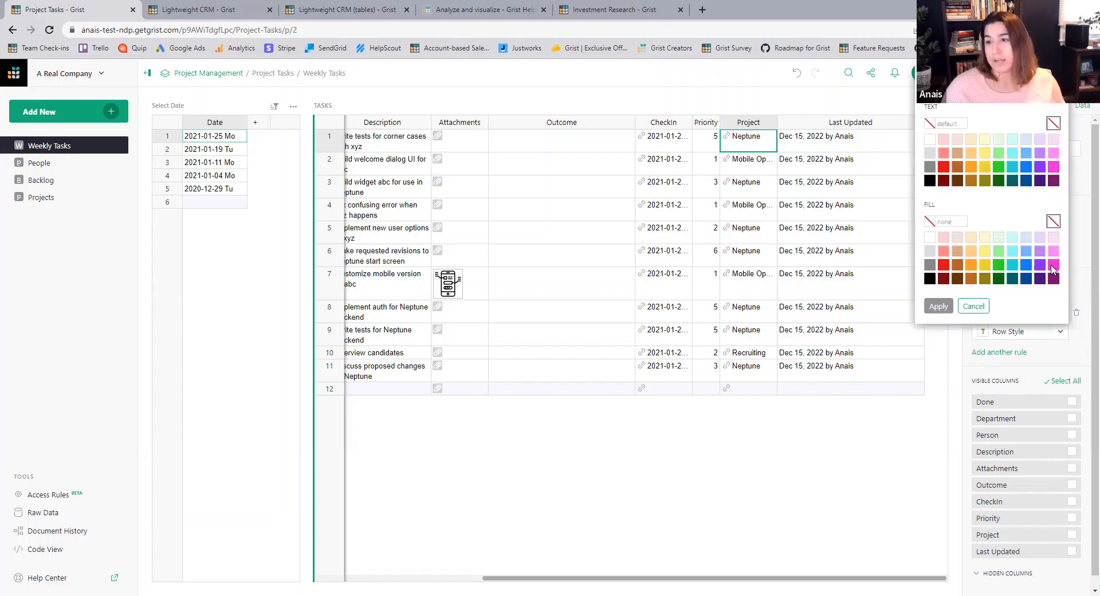
left_click(984, 237)
left_click(938, 308)
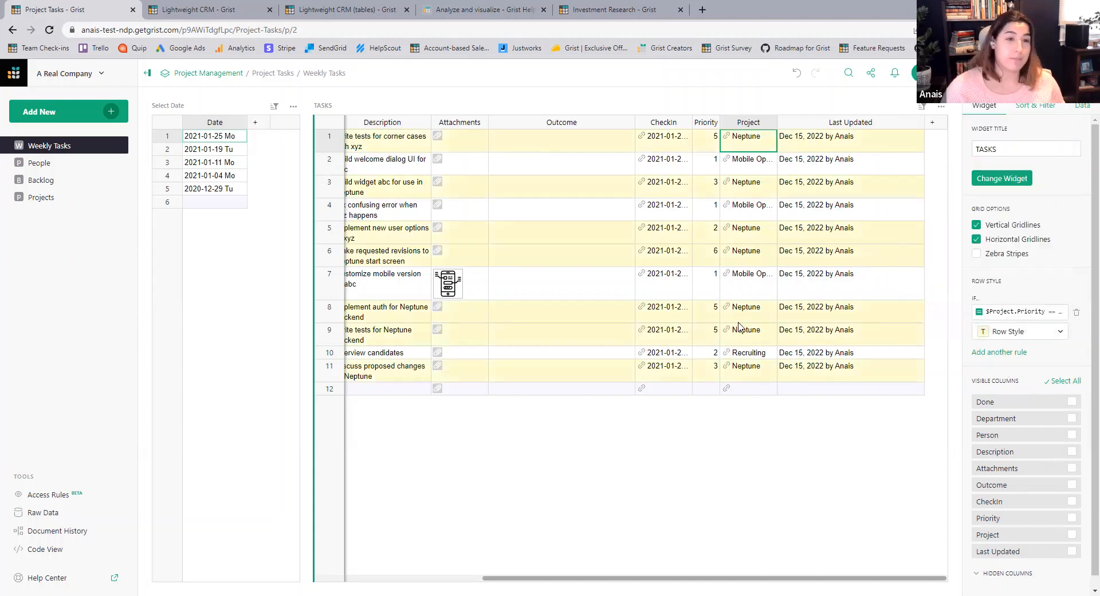
Add a second row style rule to the TASKS widget with the condition $Done == True.
left_click_drag(697, 582, 450, 553)
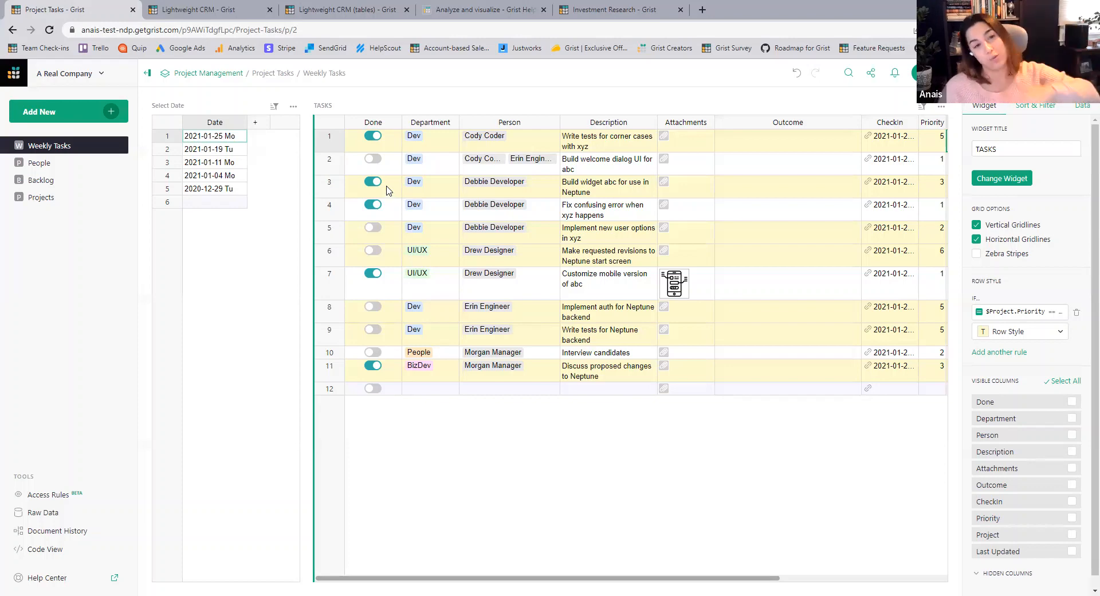
left_click(985, 356)
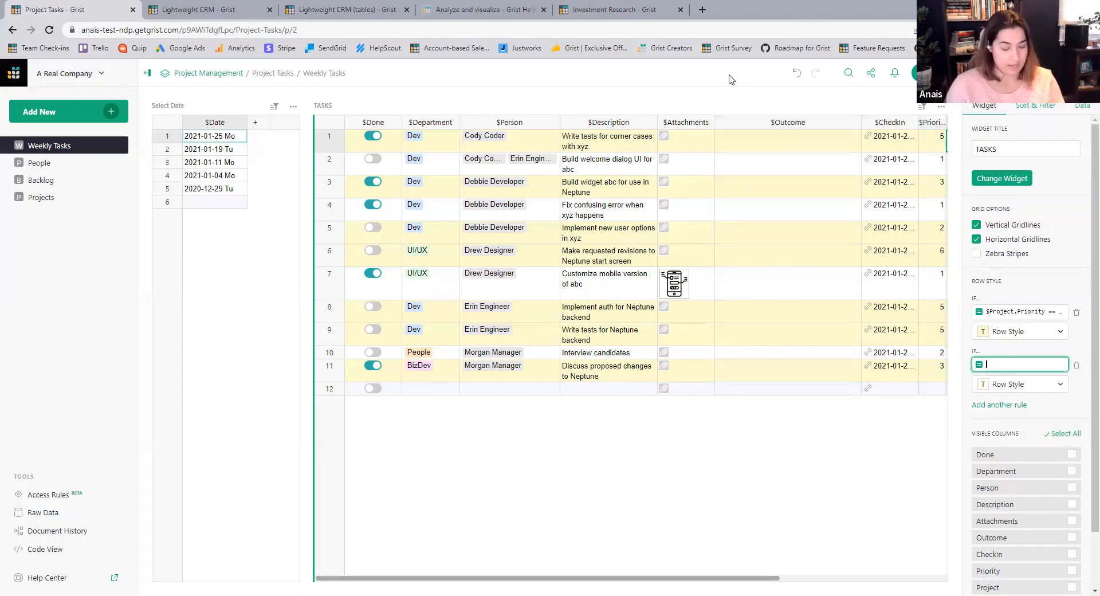
type("$D")
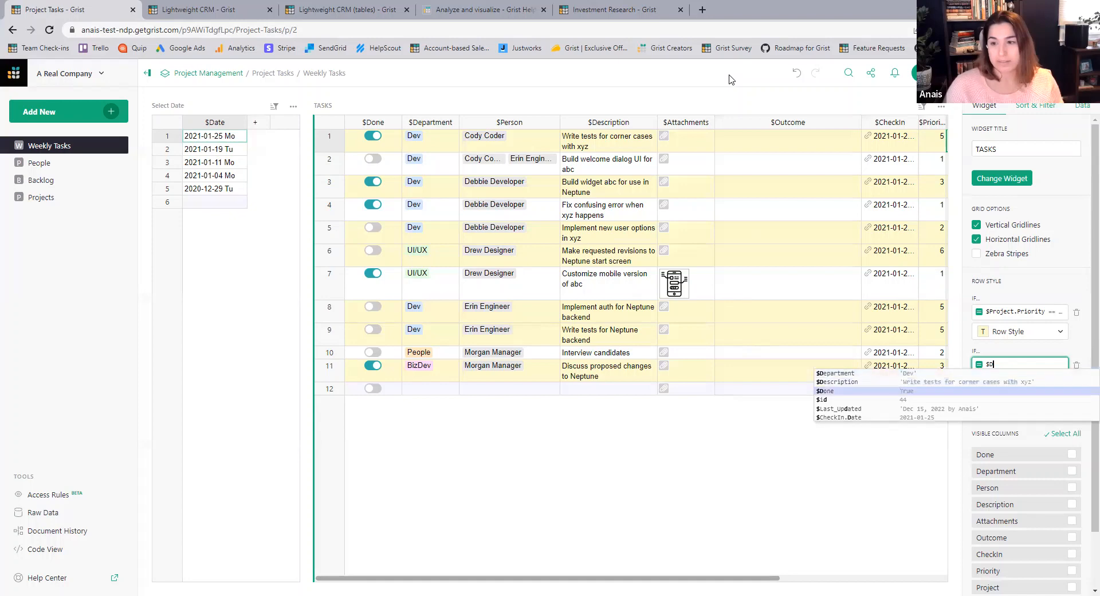
key("Tab")
type("== true")
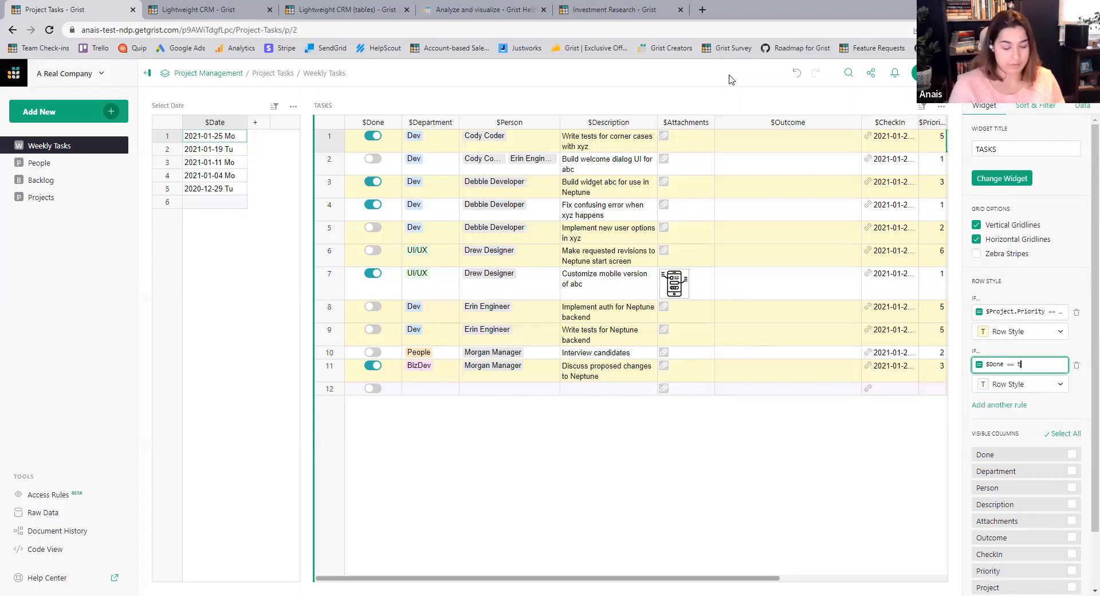
key("BackSpace")
key("BackSpace")
key("BackSpace")
key("BackSpace")
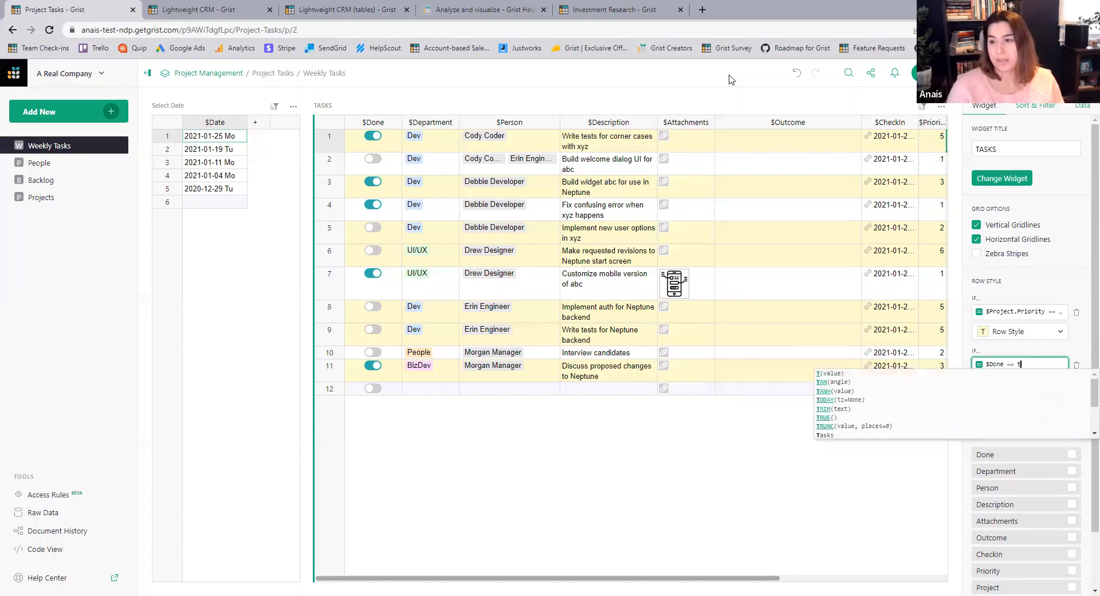
type("True")
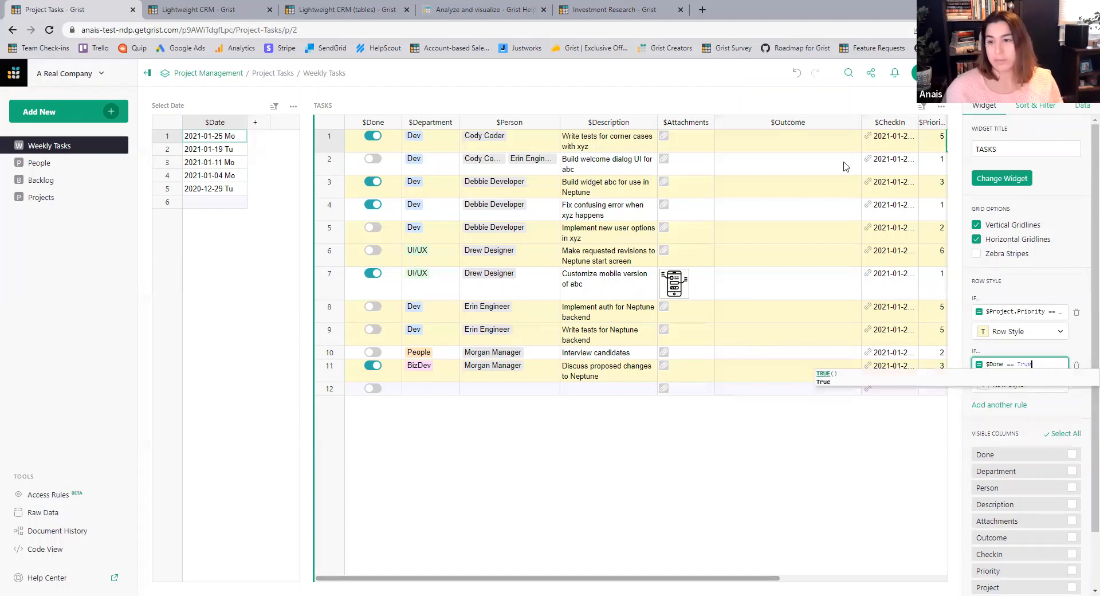
left_click(888, 385)
Give the TASKS row style rule for completed tasks a light green fill and apply it.
left_click(1046, 388)
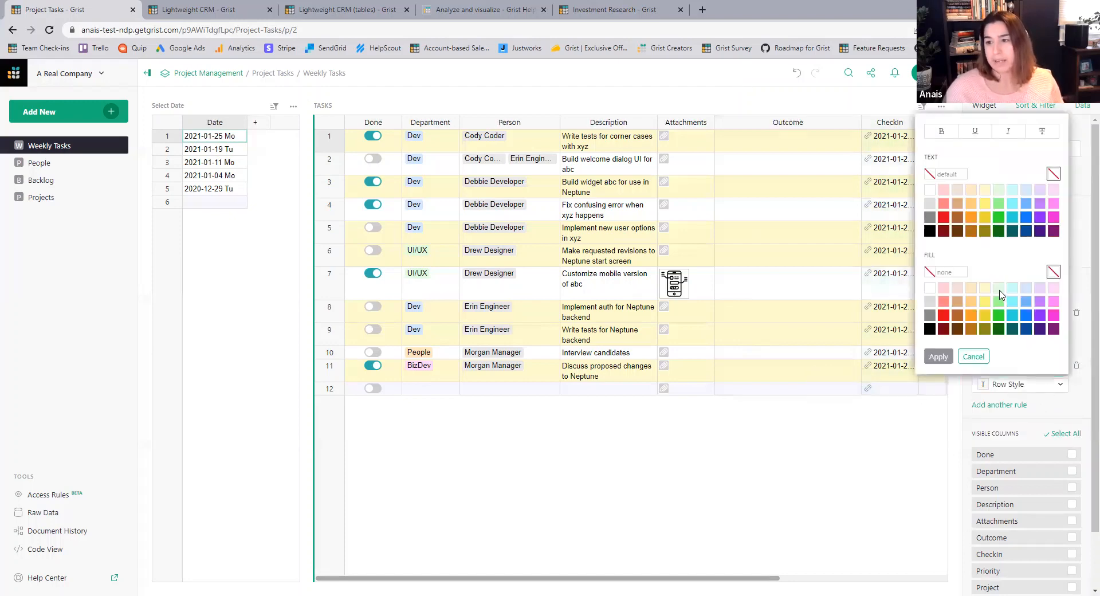
left_click(998, 288)
left_click(939, 356)
left_click(548, 319)
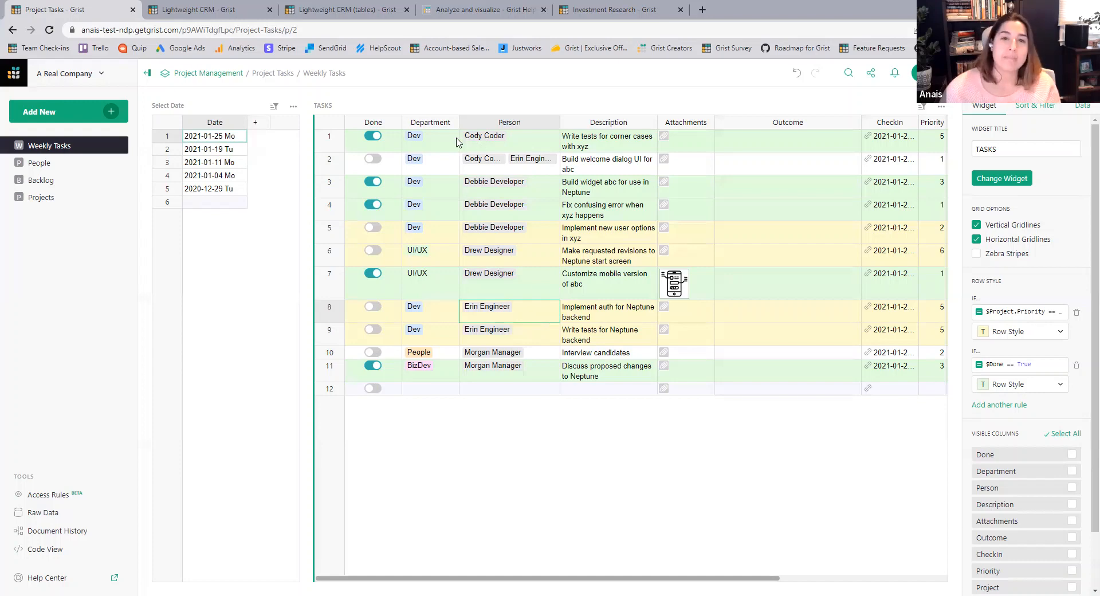
Examine the row highlighting and the sort and filter settings of the tasks on the Backlog page.
left_click(80, 186)
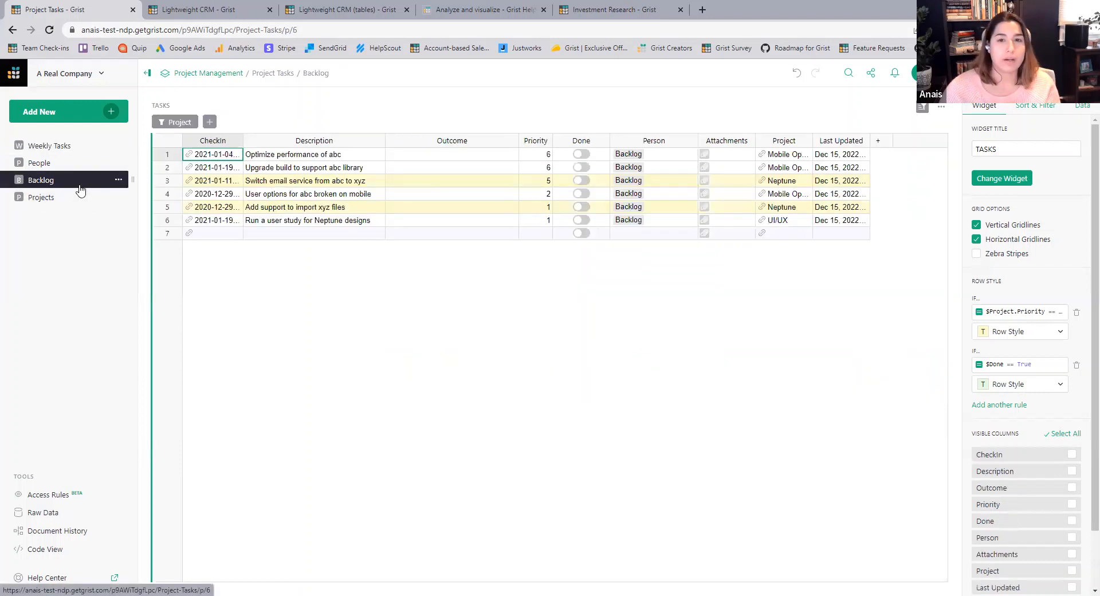
left_click(299, 184)
left_click(293, 208)
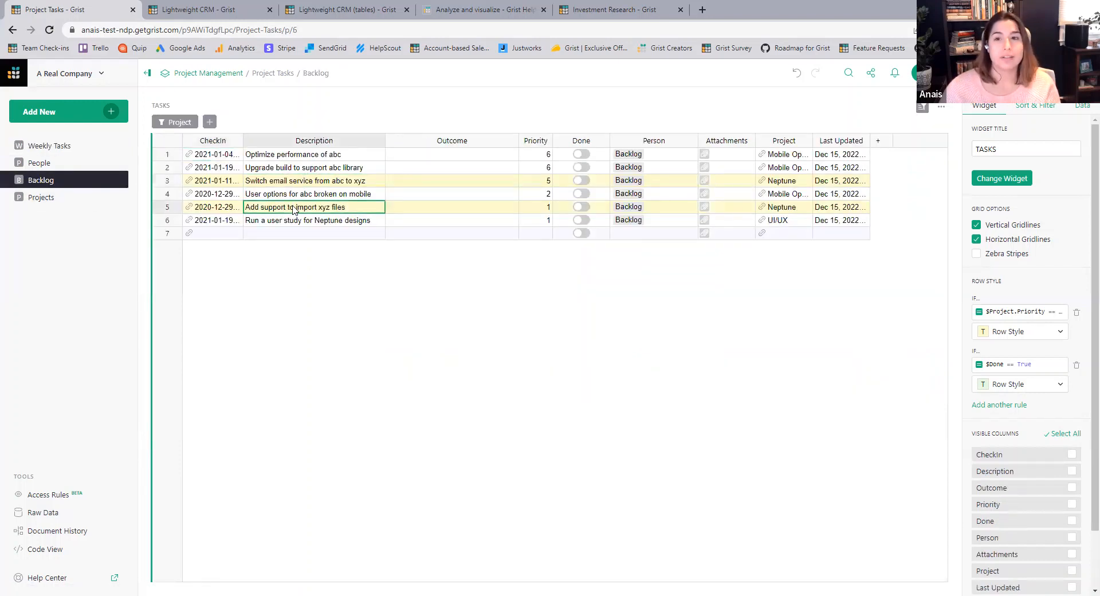
left_click(1029, 109)
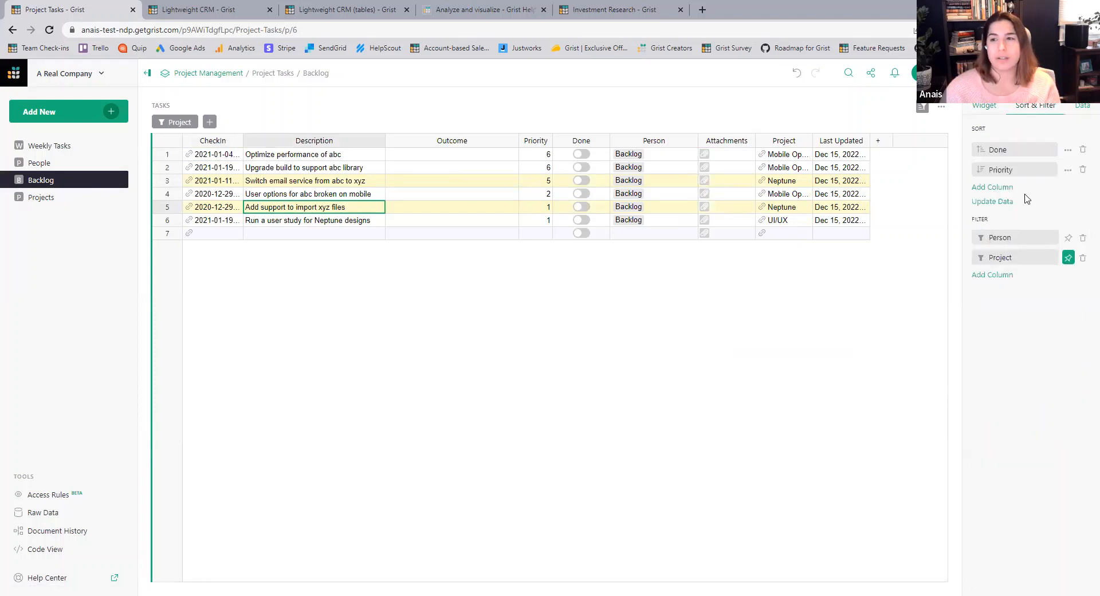
left_click(1009, 149)
left_click(1010, 150)
left_click(984, 105)
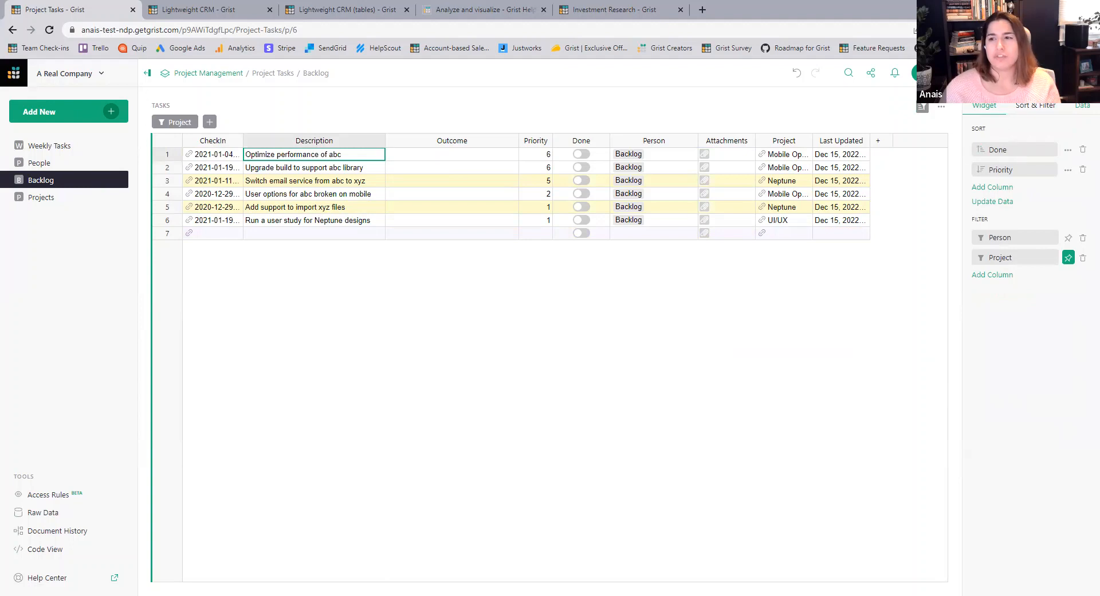
left_click(922, 107)
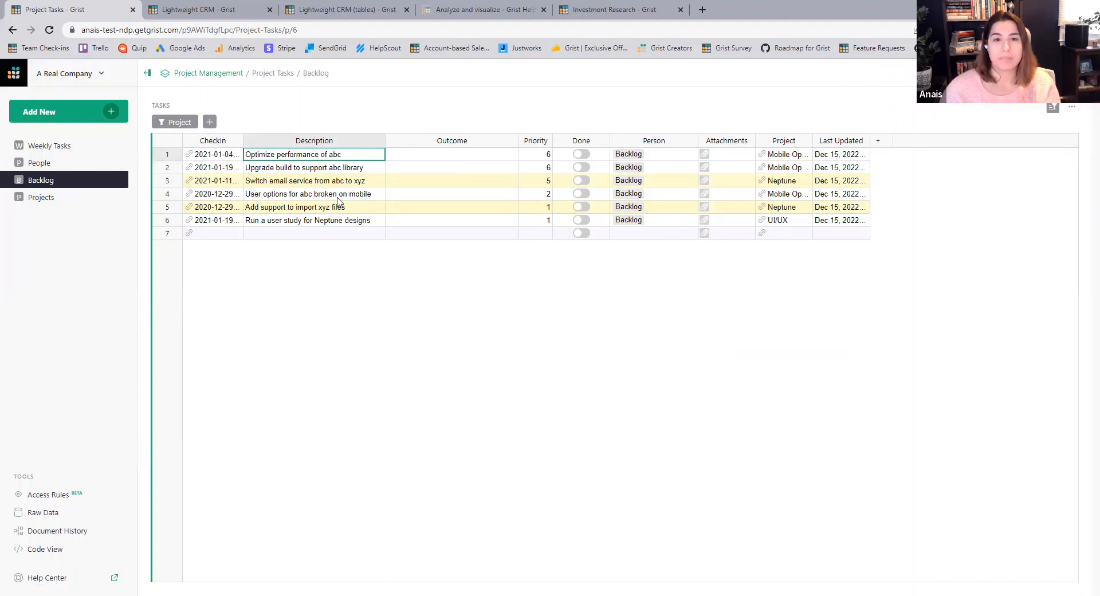
left_click(194, 182)
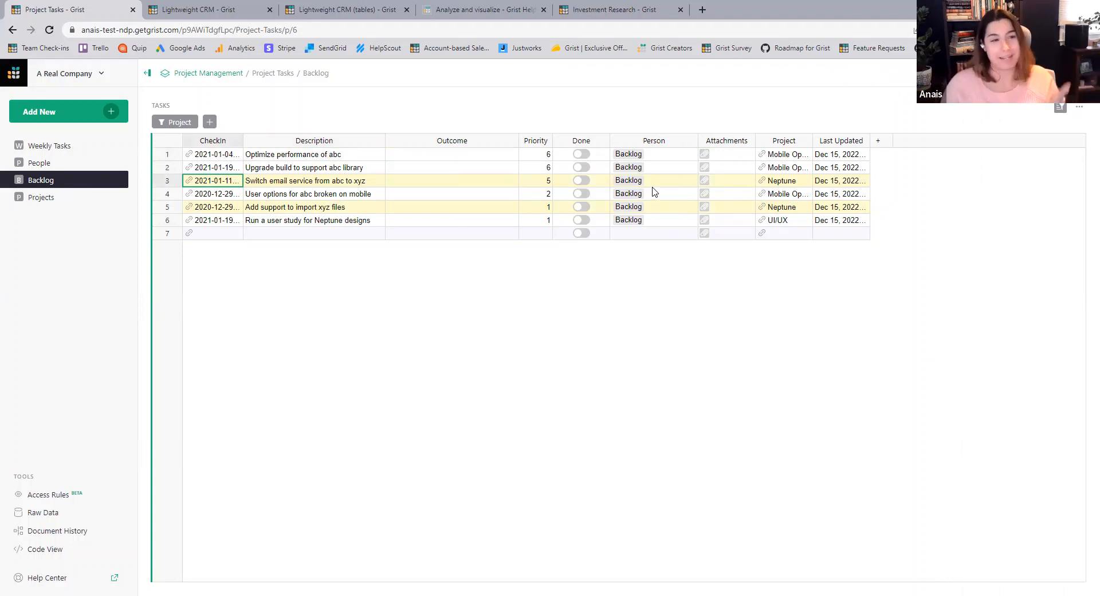
left_click(169, 181)
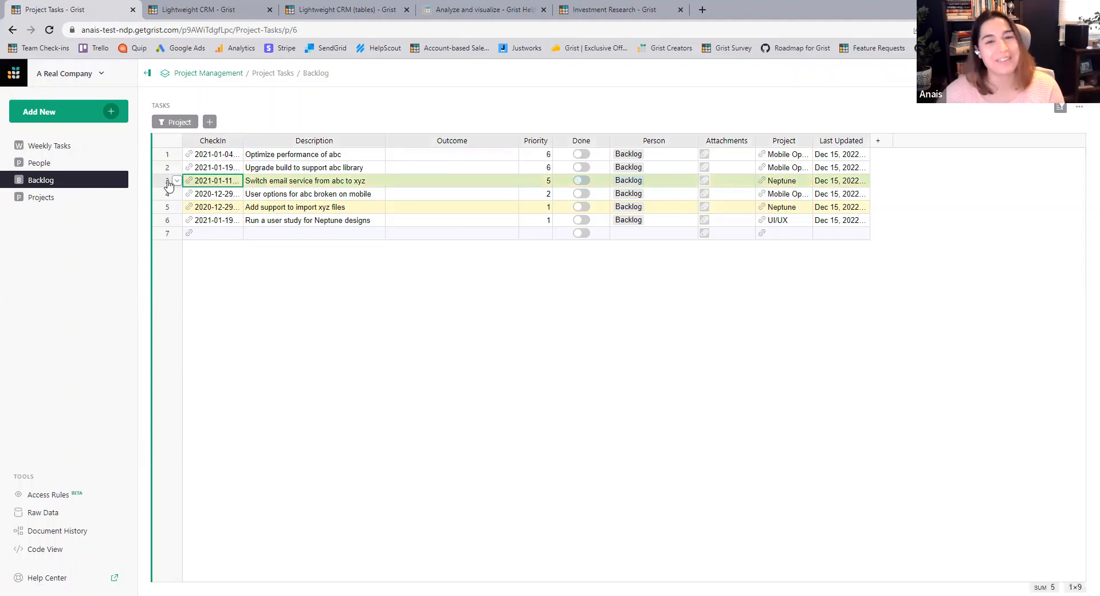
left_click(344, 182)
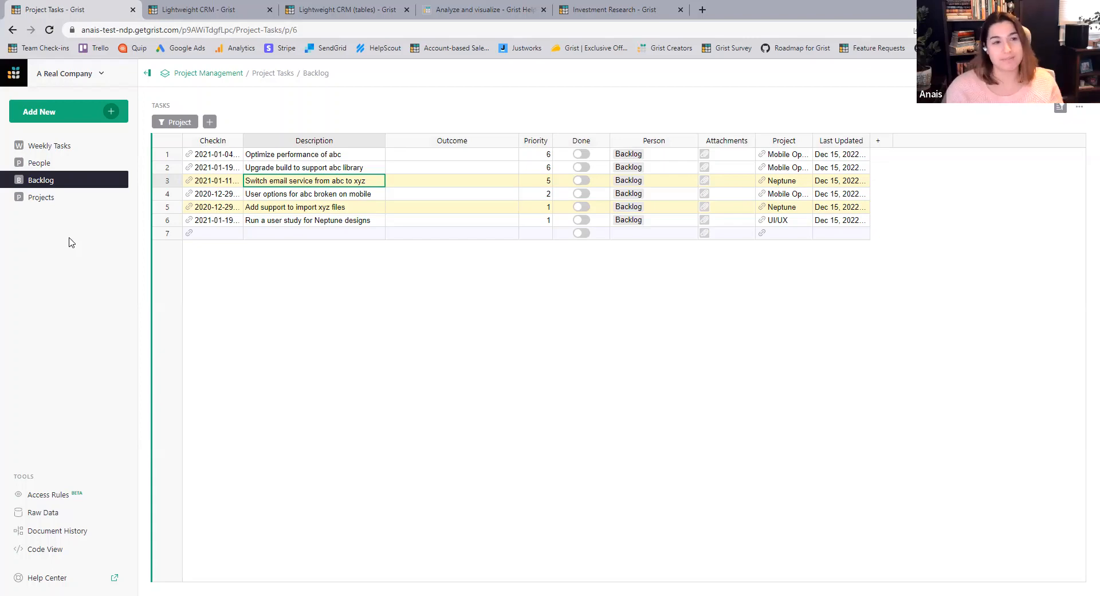
Add a table widget to the Projects page based on a new table named Resources.
left_click(40, 197)
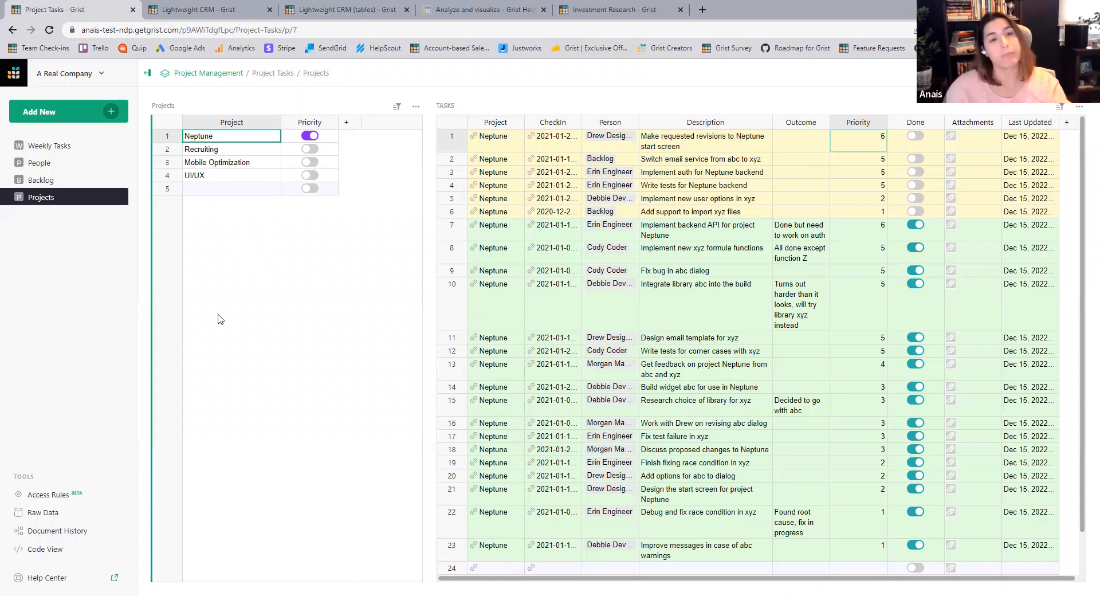
left_click(112, 118)
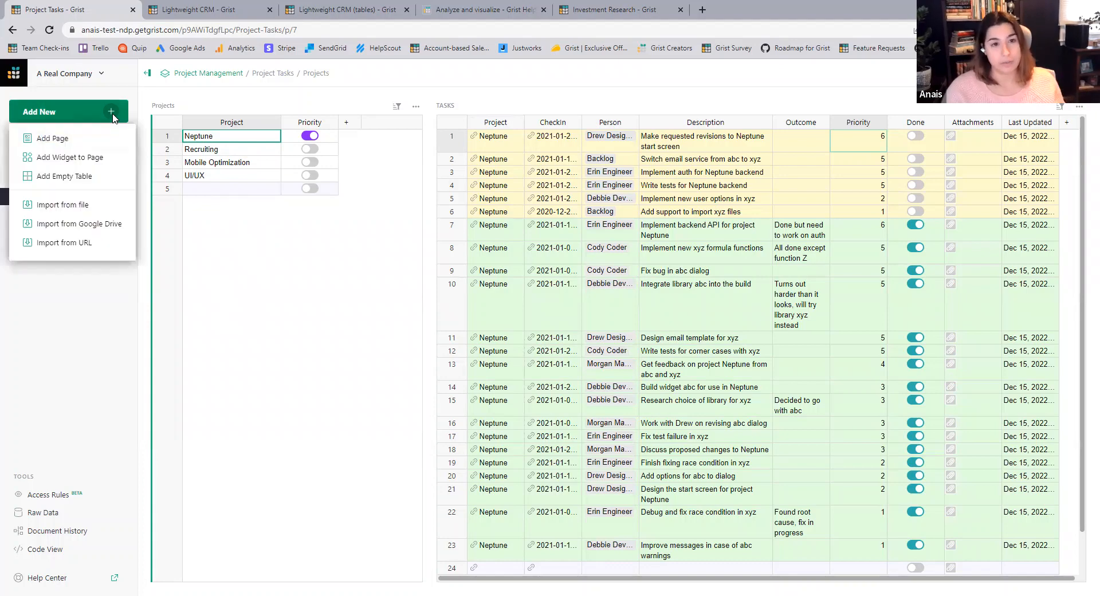
left_click(95, 164)
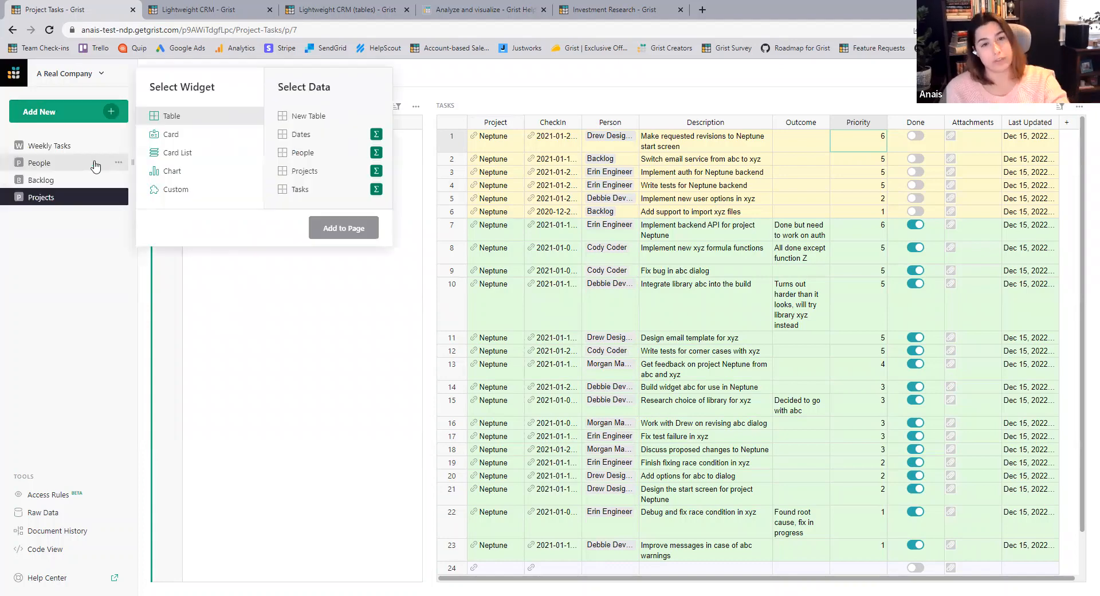
left_click(302, 119)
left_click(341, 229)
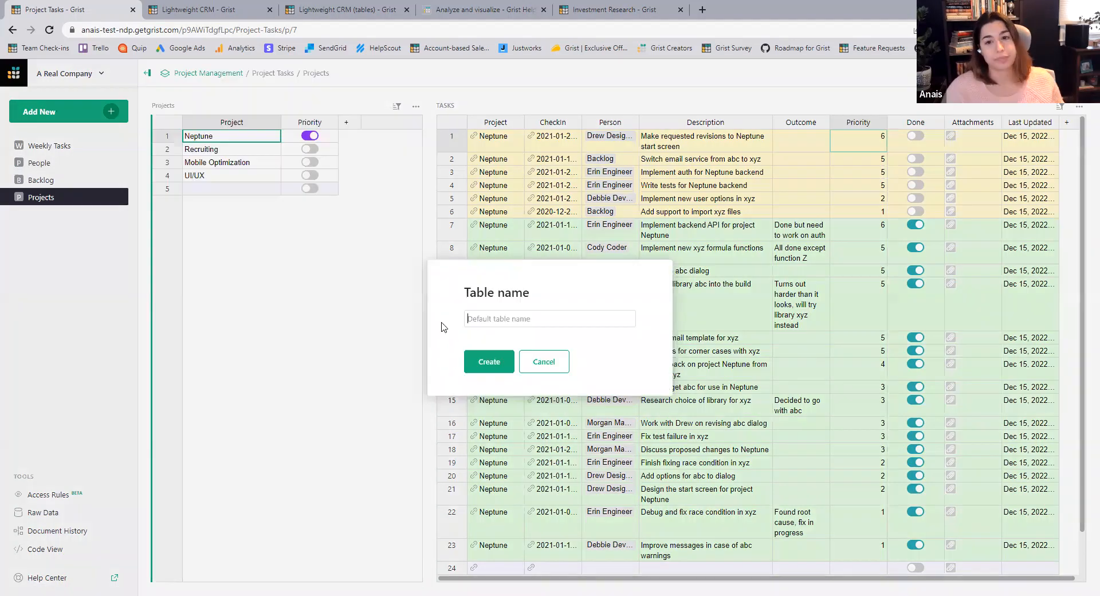
type("Res")
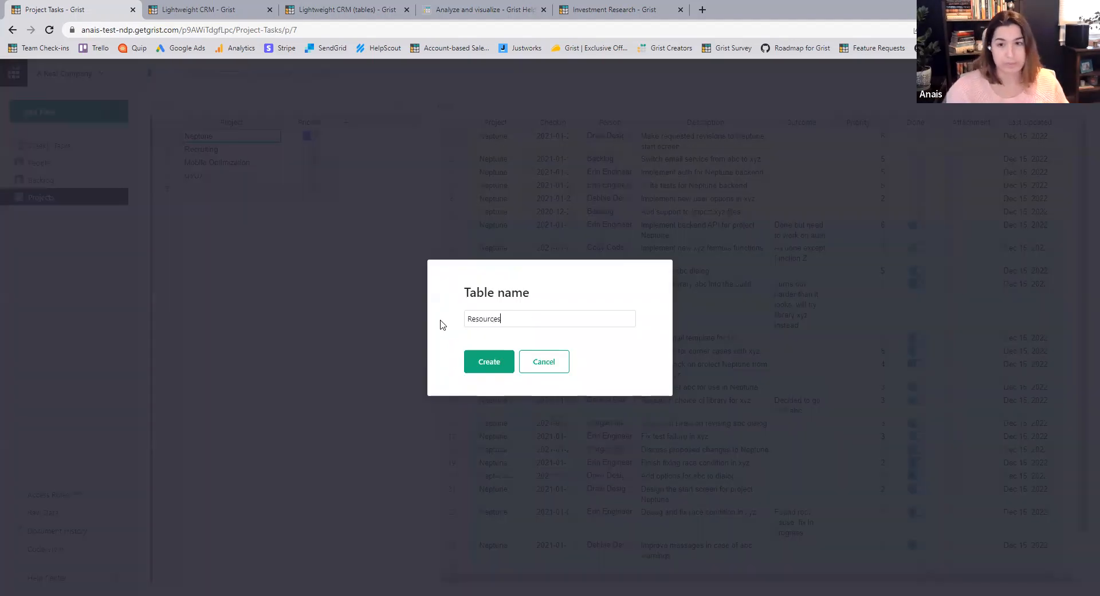
type("ources")
left_click(497, 362)
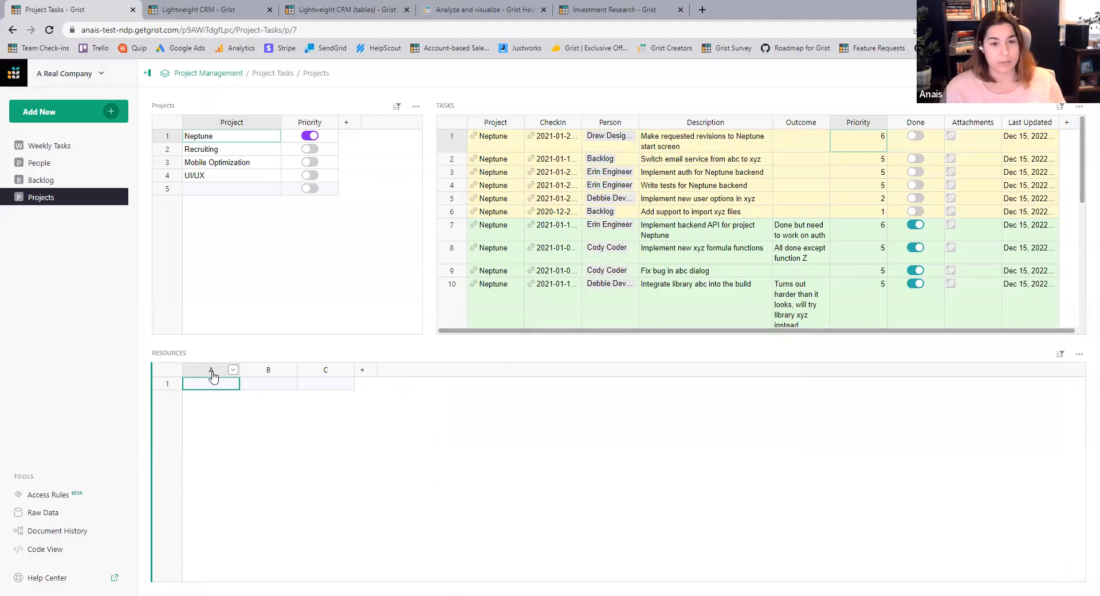
Rename the three columns of the RESOURCES table to Name, URL and Project.
double_click(212, 370)
type("Name")
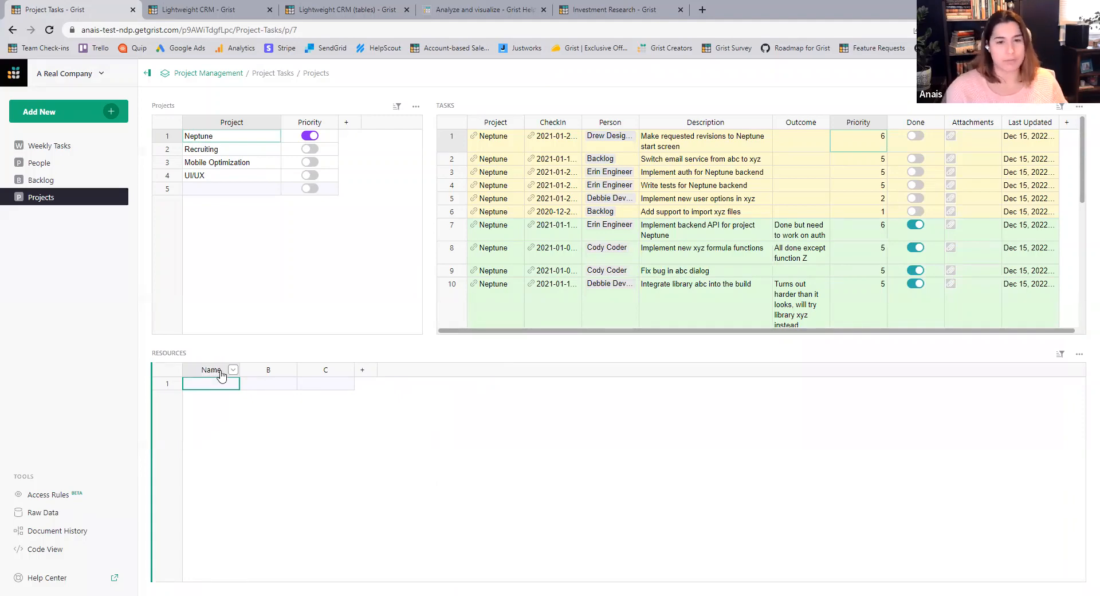
key("Return")
left_click(266, 370)
double_click(266, 370)
type("URL")
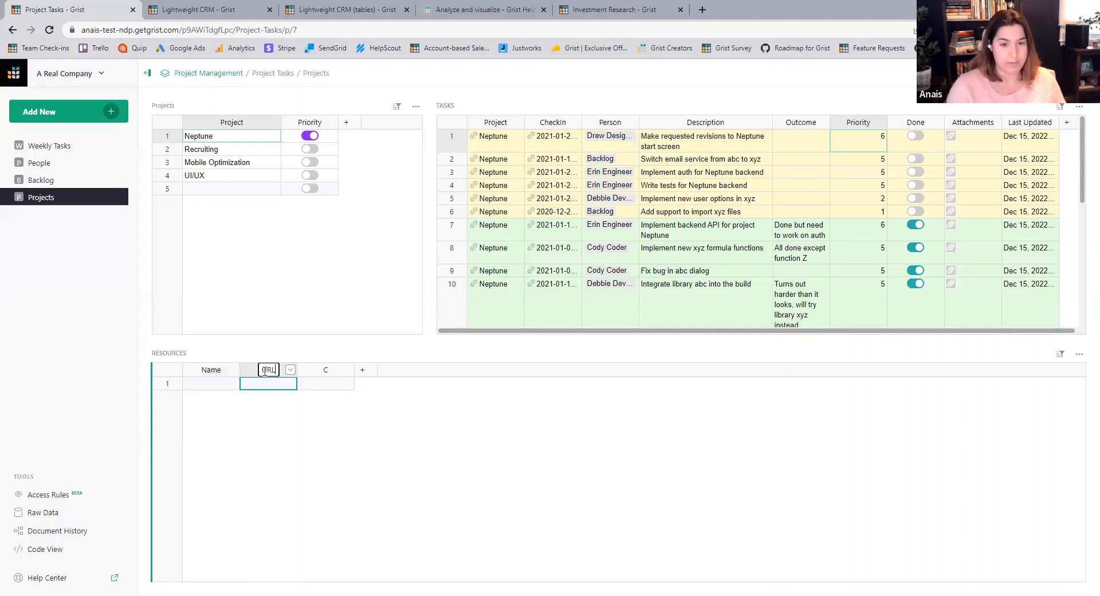
key("Return")
double_click(326, 370)
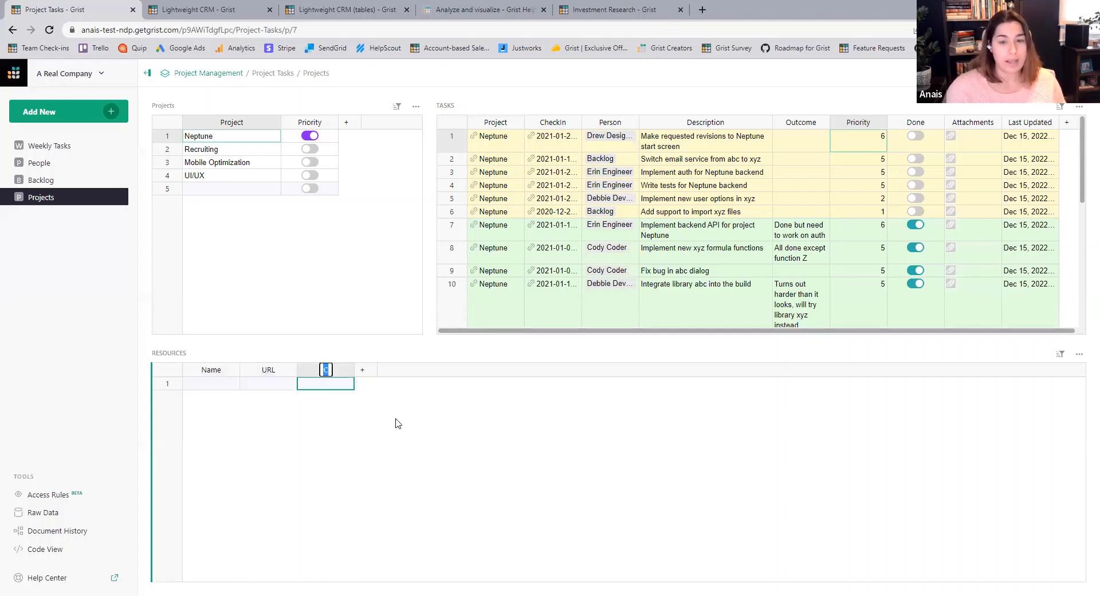
type("Project")
key("Return")
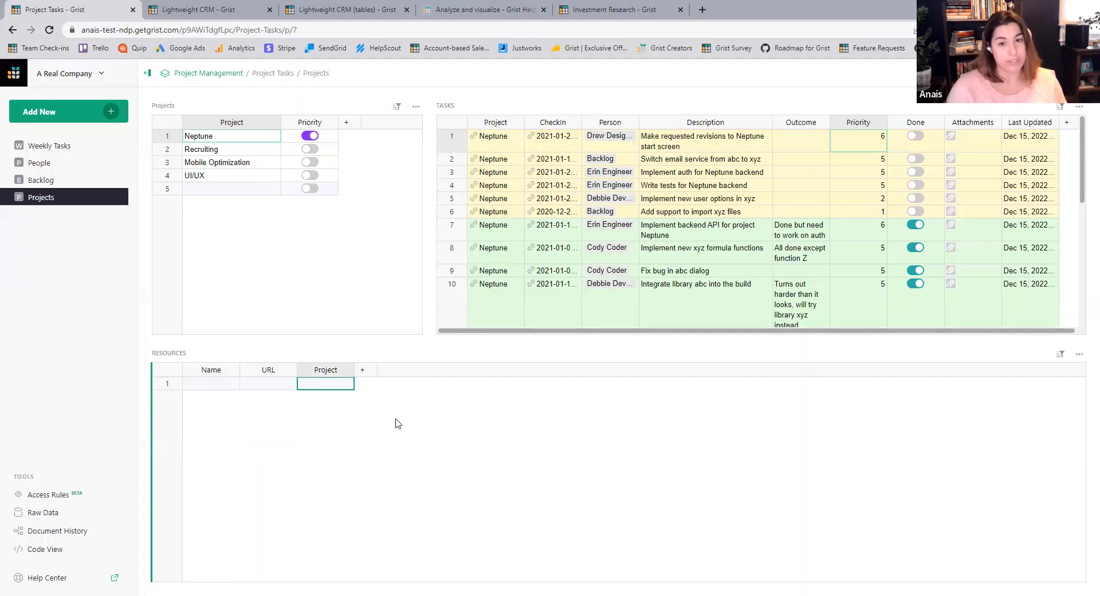
Set the column type of the Name column in the RESOURCES table to Text.
left_click(213, 382)
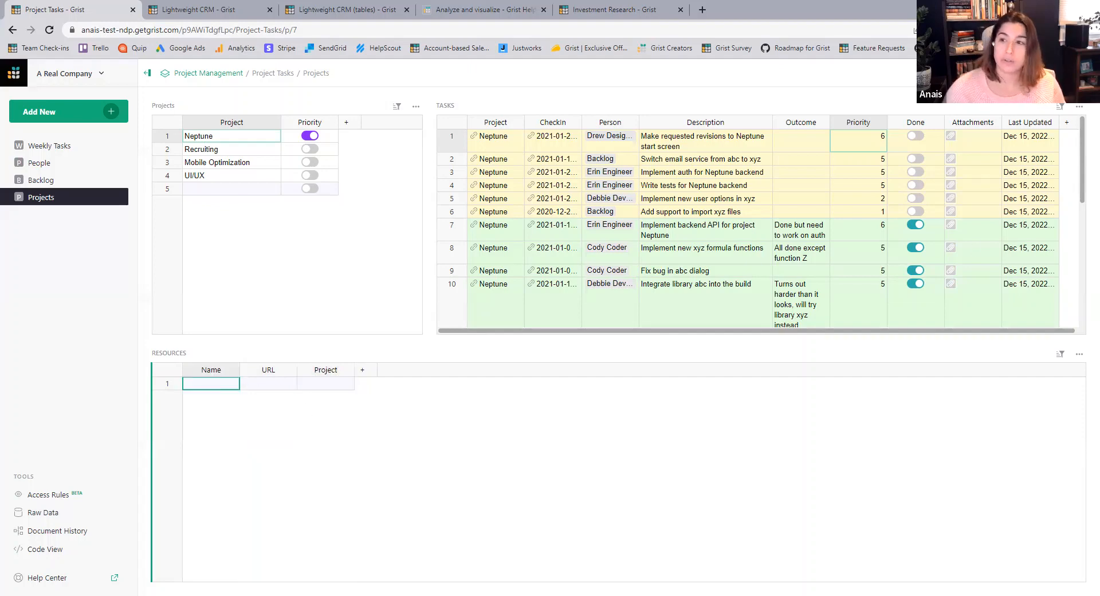
left_click(1060, 106)
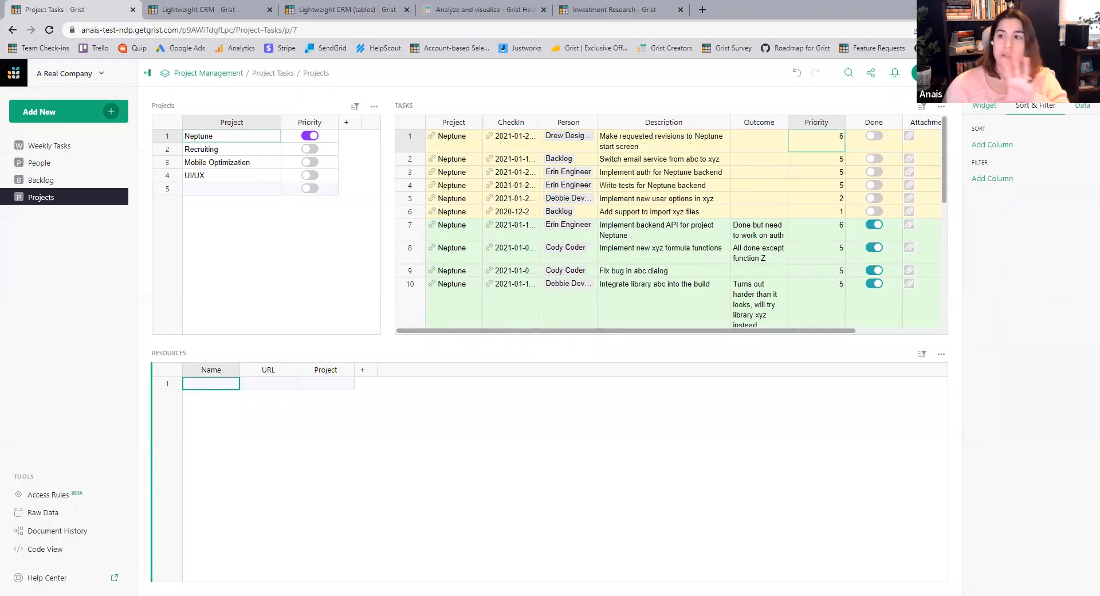
left_click(1048, 73)
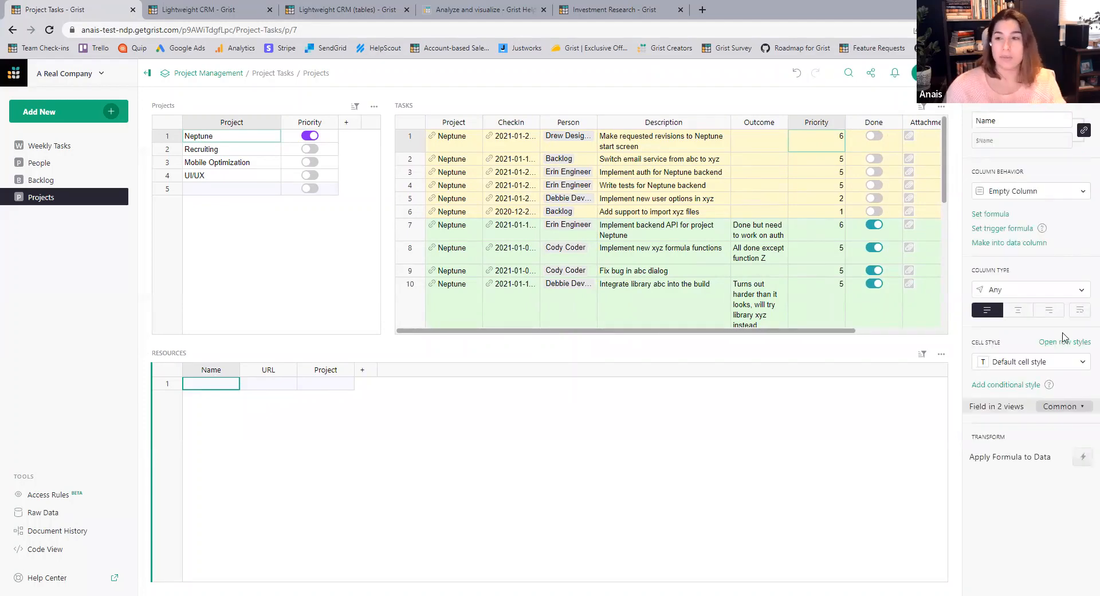
left_click(1006, 289)
left_click(1008, 330)
Make the Project column of the RESOURCES table a Reference to the Projects table that shows its Project column.
left_click(351, 385)
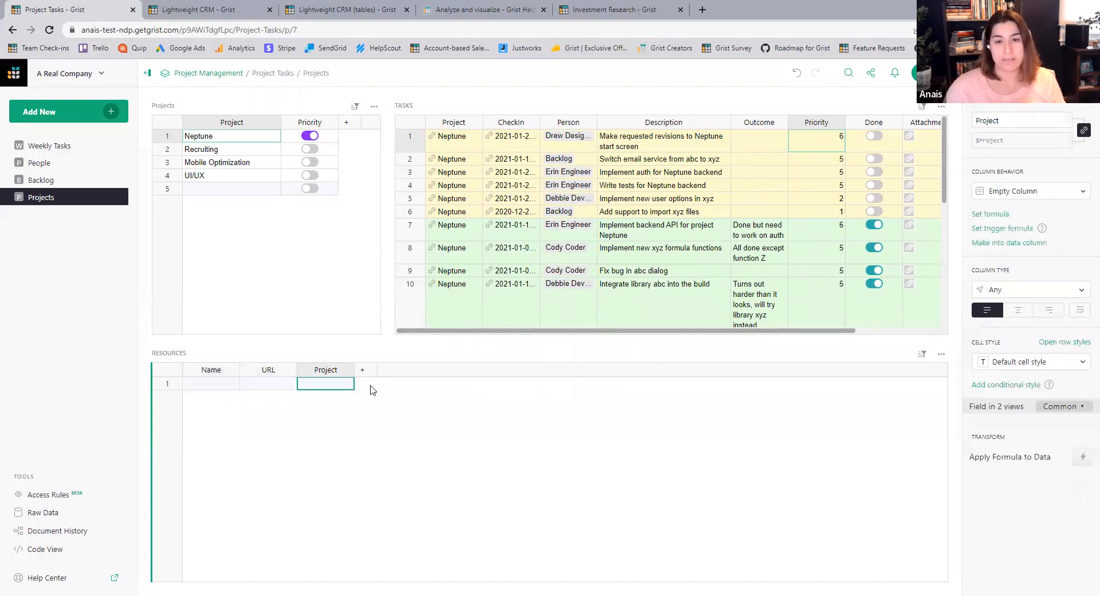
left_click(1033, 290)
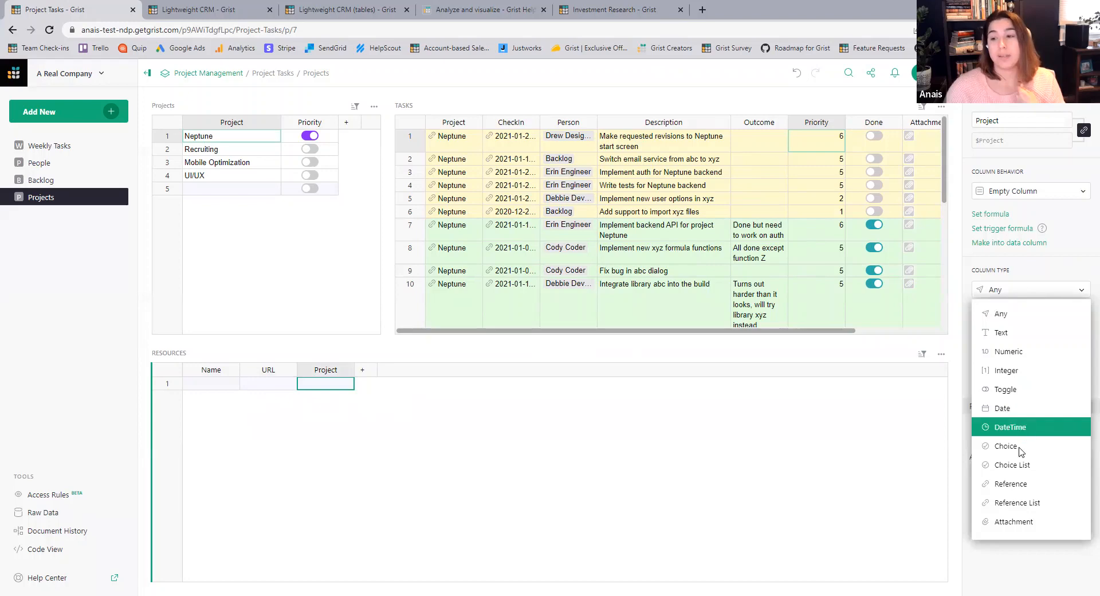
left_click(1018, 484)
left_click(1027, 332)
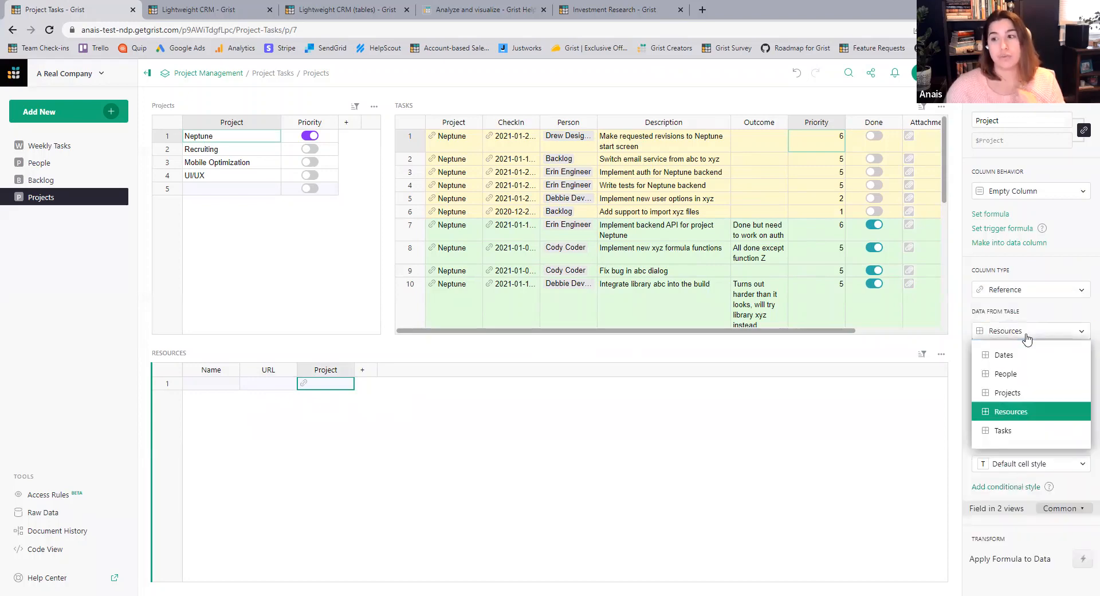
left_click(1029, 393)
left_click(1025, 372)
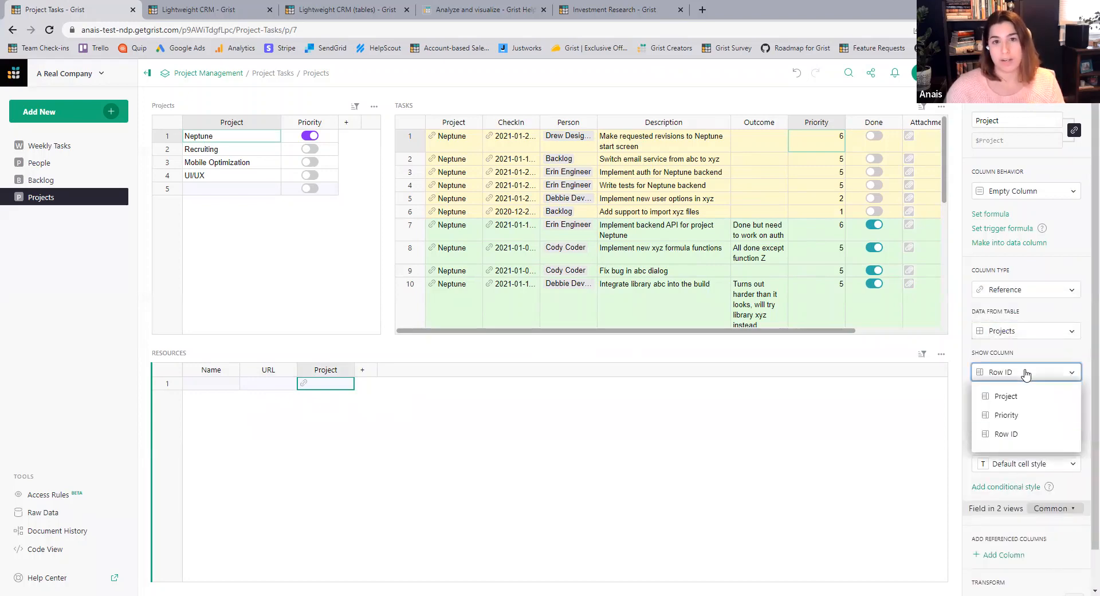
left_click(1026, 394)
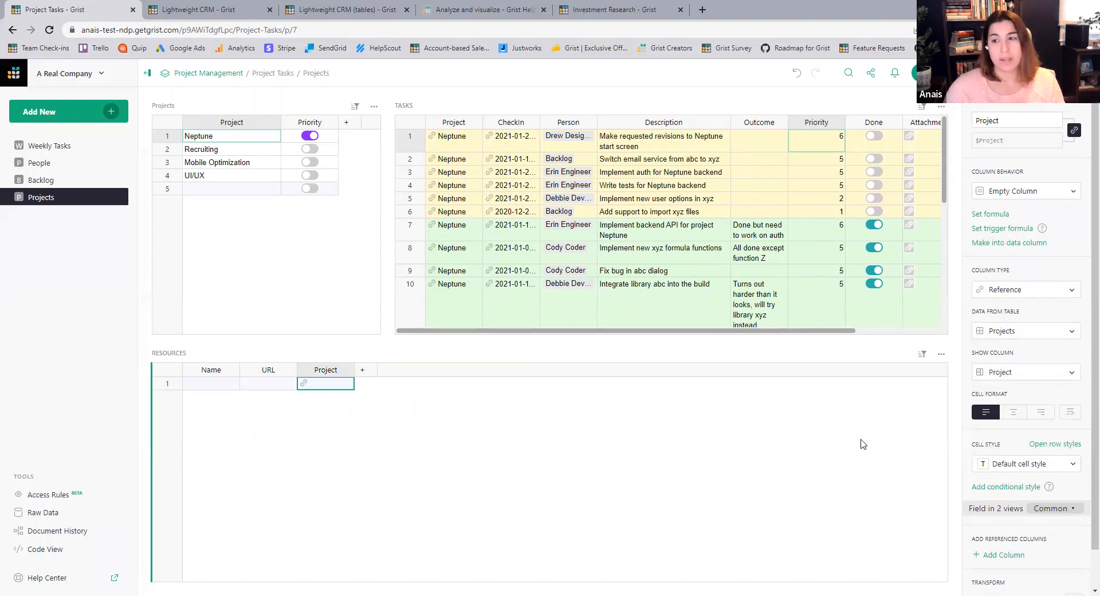
double_click(344, 386)
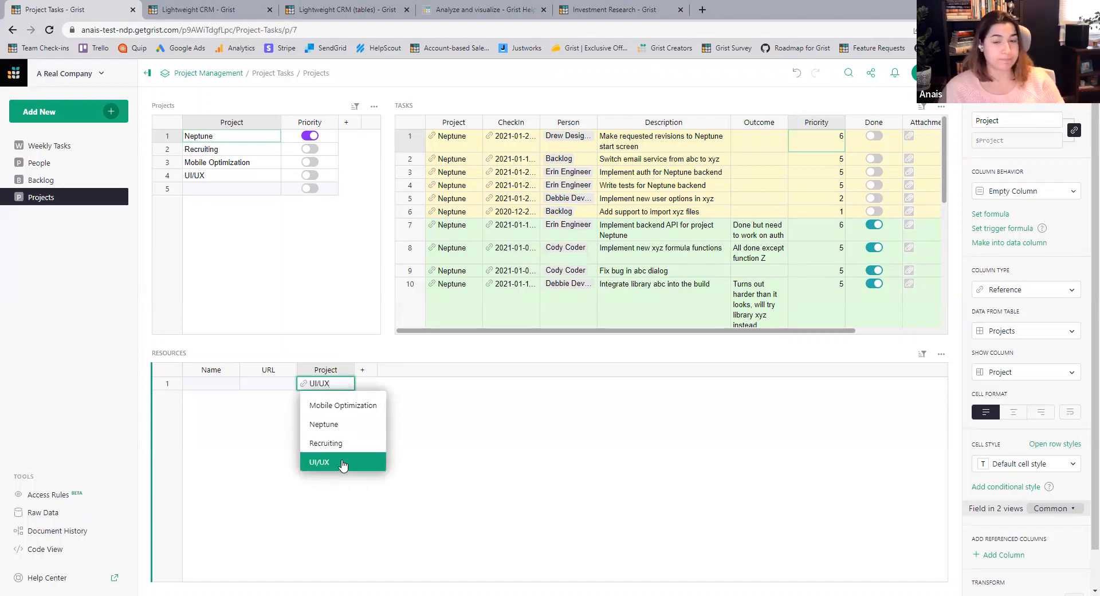
key("Escape")
left_click(216, 384)
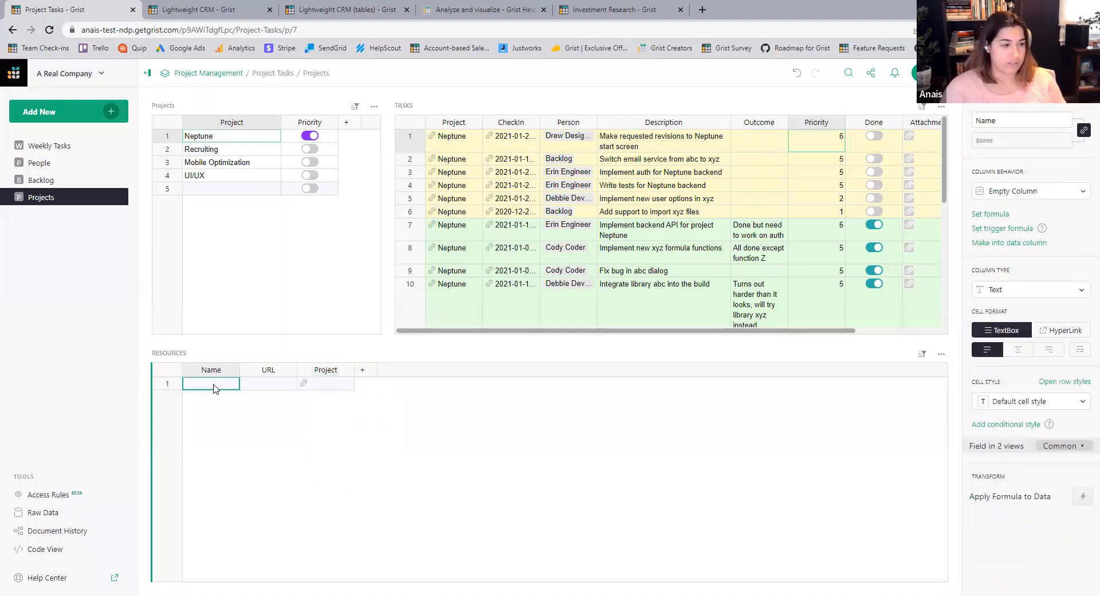
type("H")
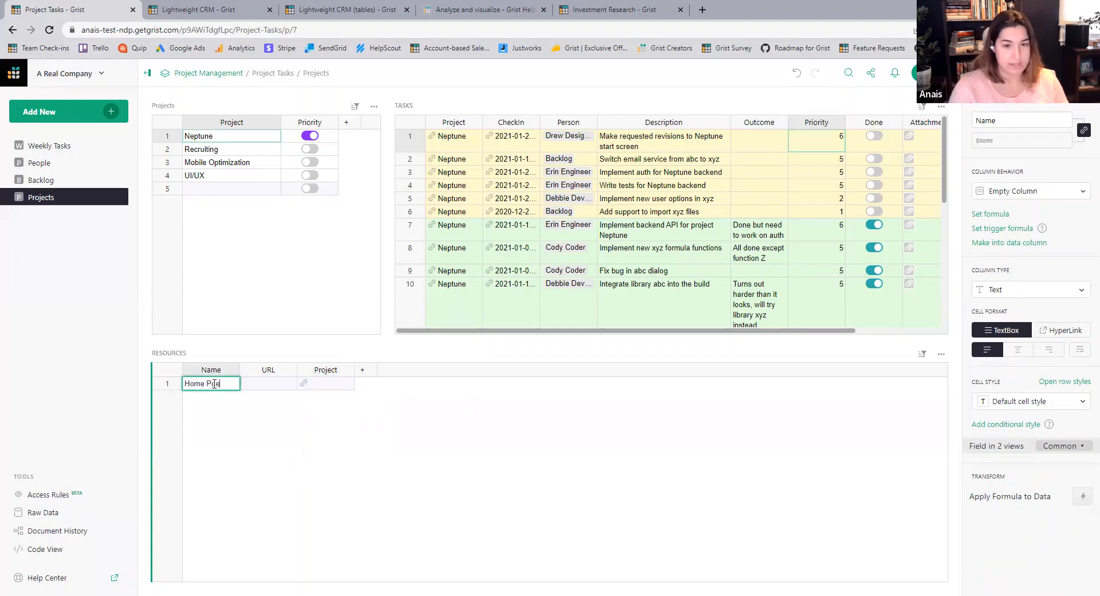
type("ome Page")
key("Return")
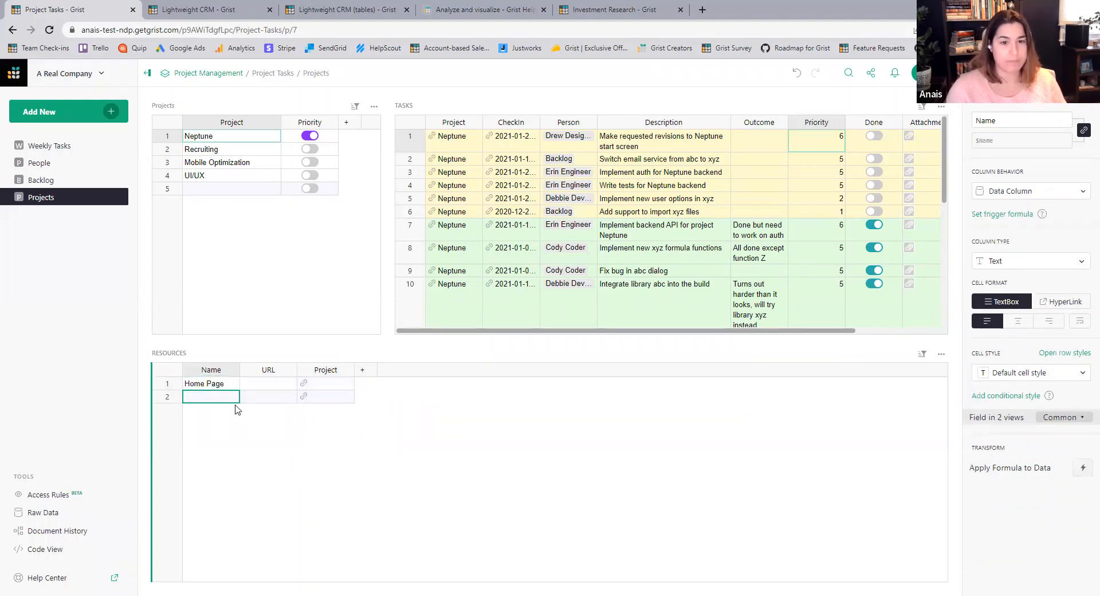
left_click(265, 389)
type("https://getgrist.com/")
left_click_drag(297, 369, 322, 370)
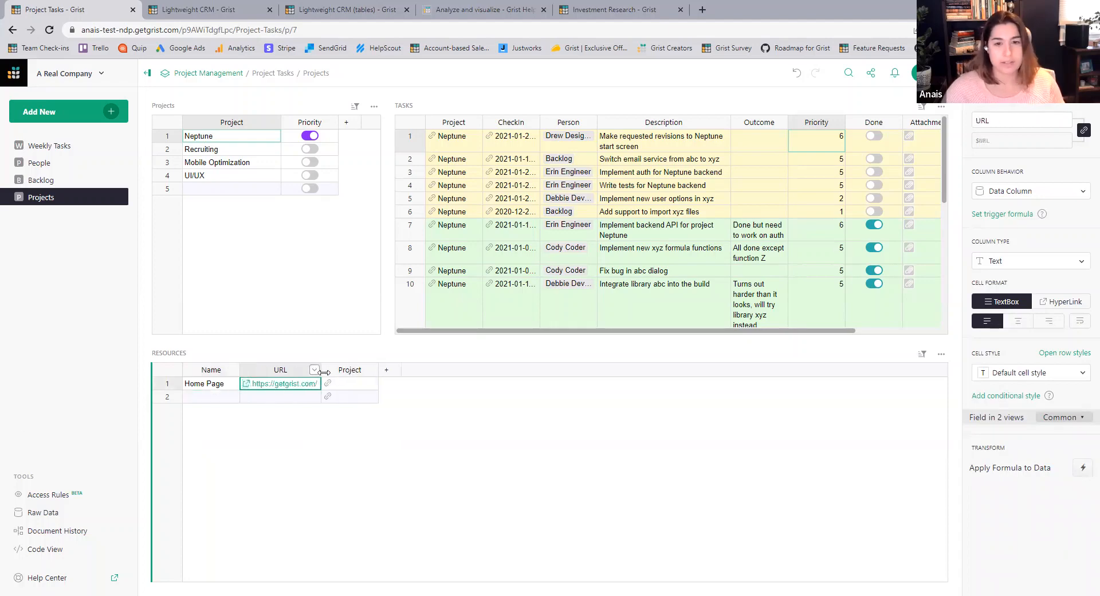
double_click(352, 386)
left_click(368, 426)
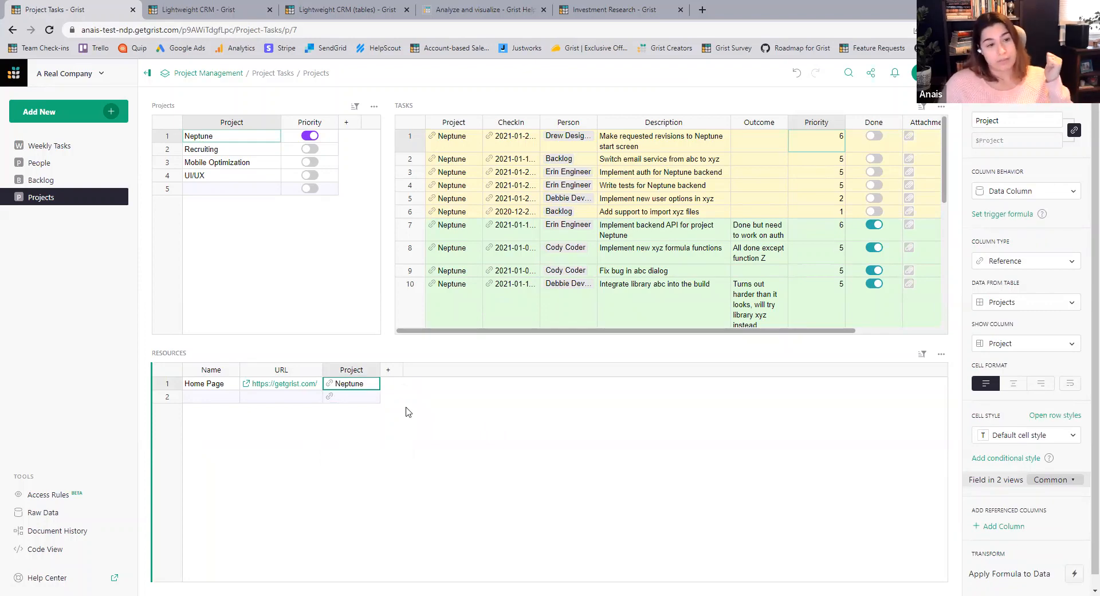
Select Recruiting and Mobile Optimization in the Projects table to compare how the TASKS and RESOURCES tables respond.
left_click(238, 150)
left_click(239, 163)
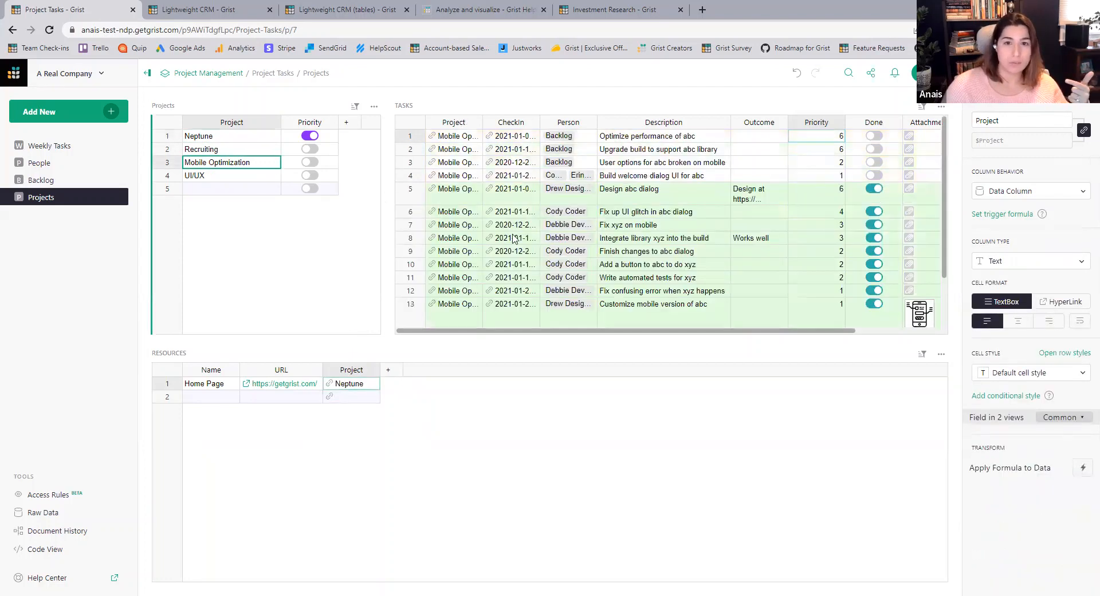
Select Recruiting and Neptune in the Projects table to compare the tasks and resources shown for each.
left_click(241, 150)
left_click(247, 138)
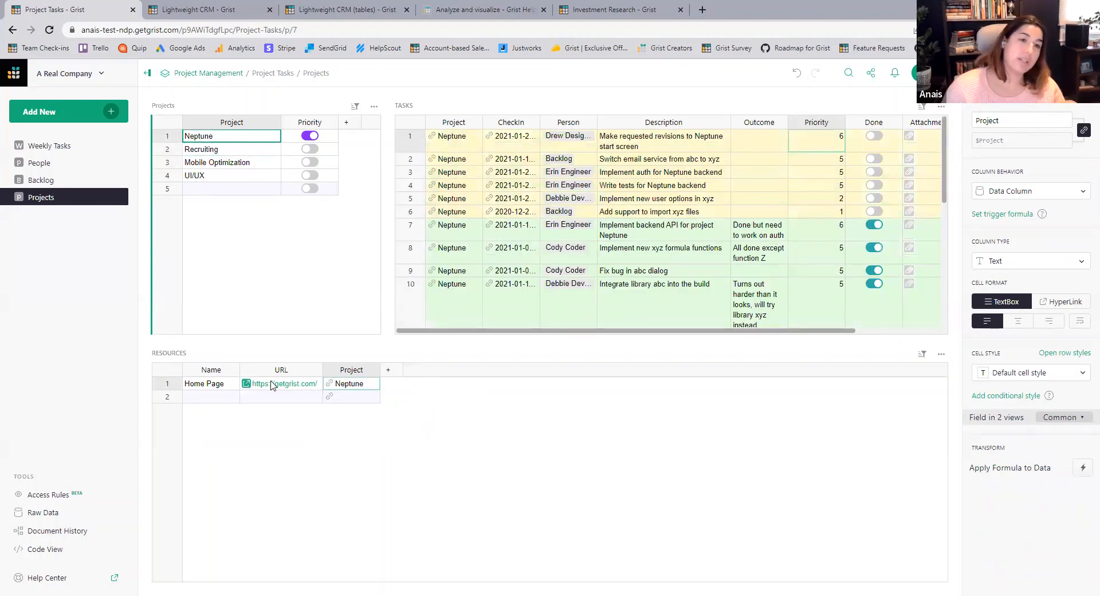
left_click(537, 426)
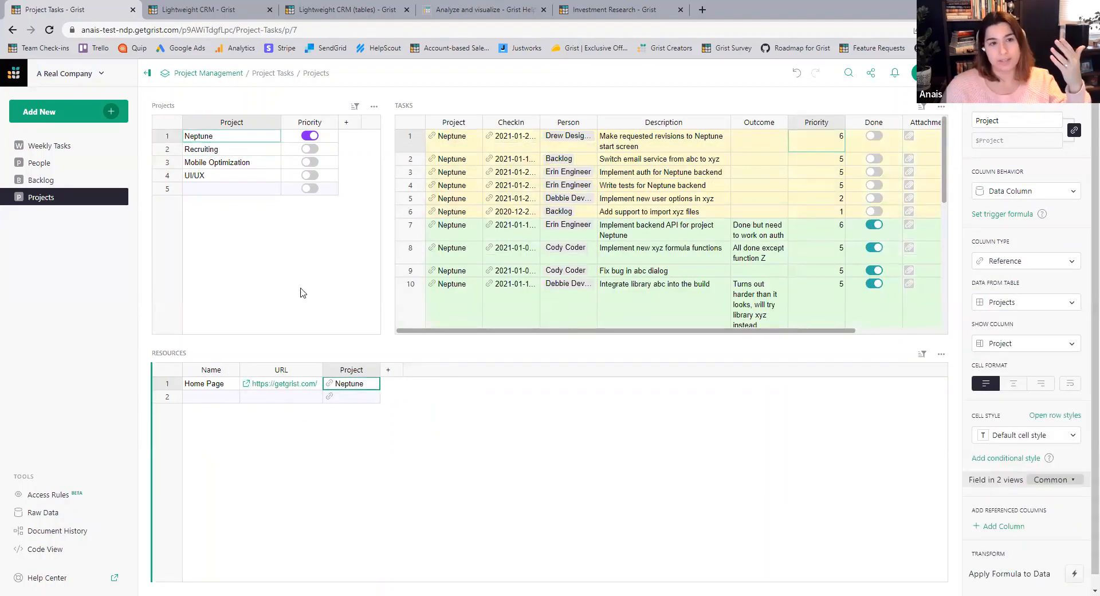
left_click(115, 116)
left_click(81, 157)
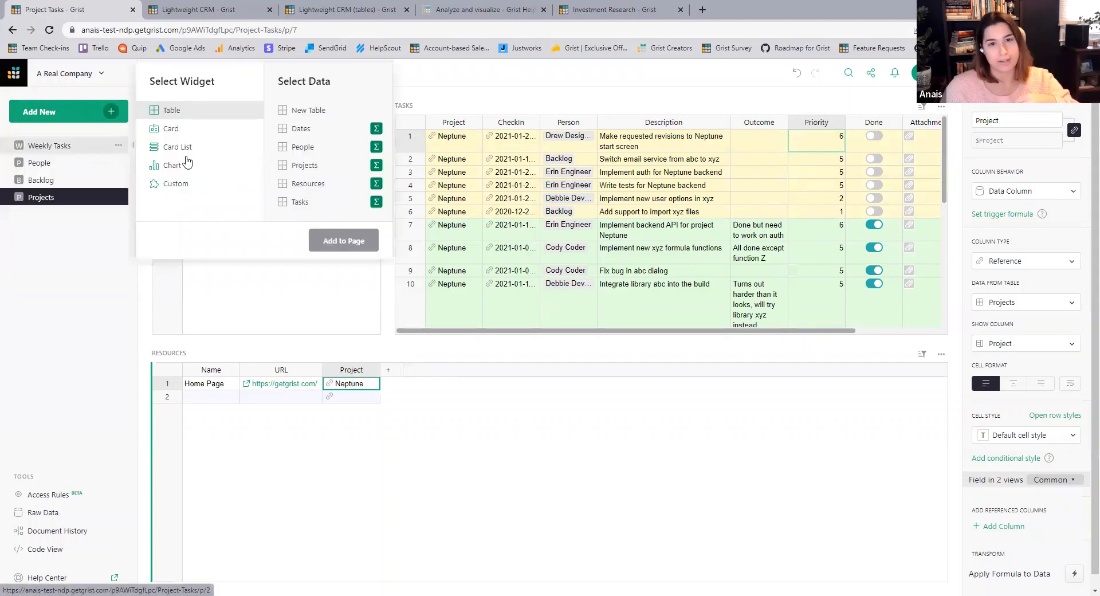
left_click(310, 203)
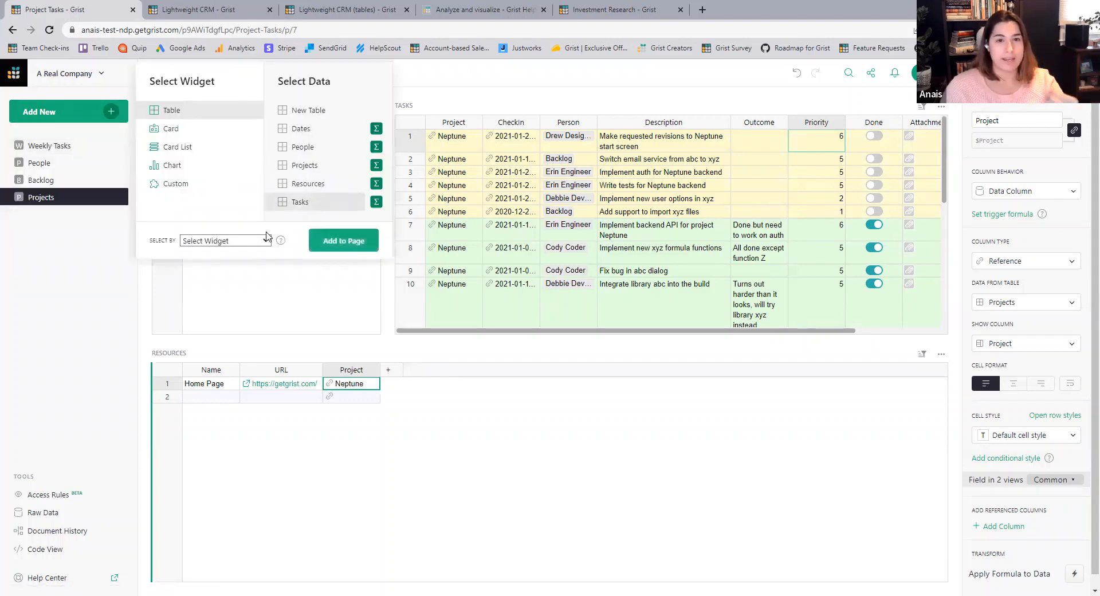
left_click(265, 241)
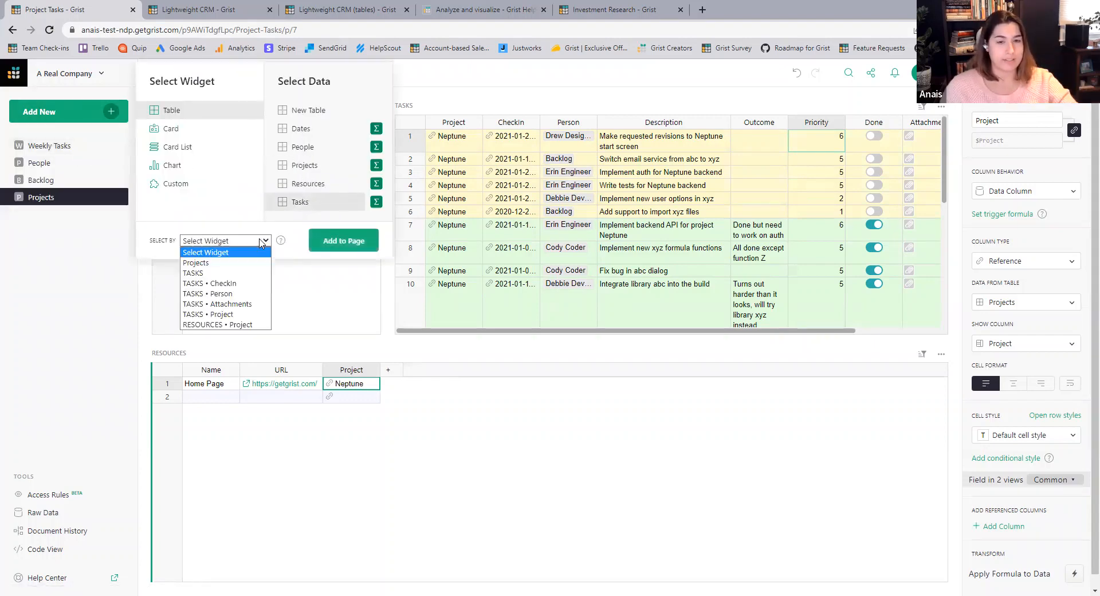
left_click(532, 400)
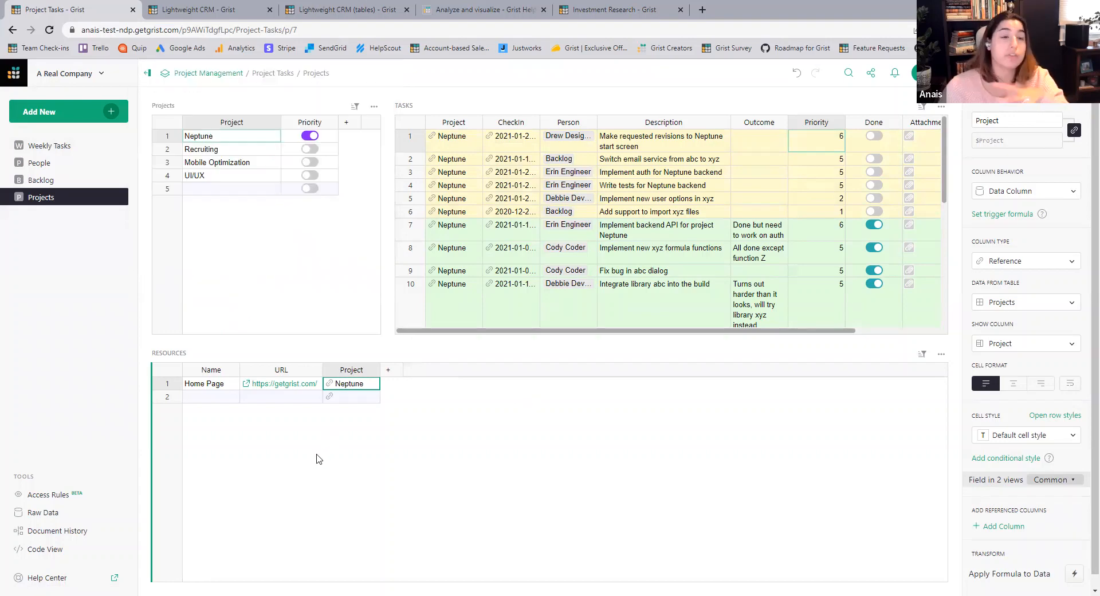
Link the RESOURCES table to the Projects table so that it is selected by Projects.
left_click(992, 73)
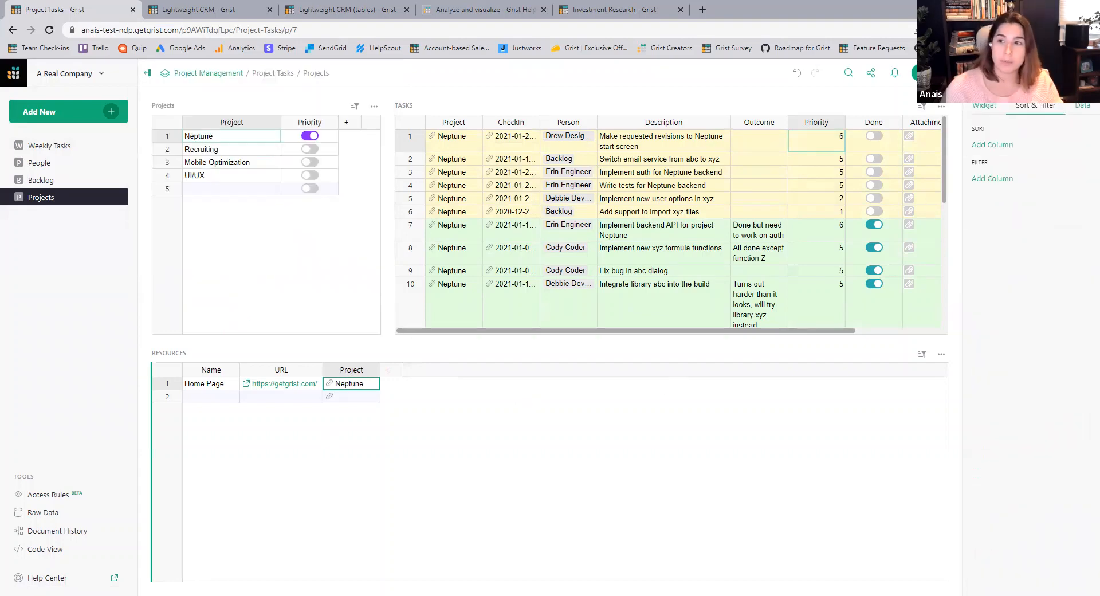
left_click(1081, 105)
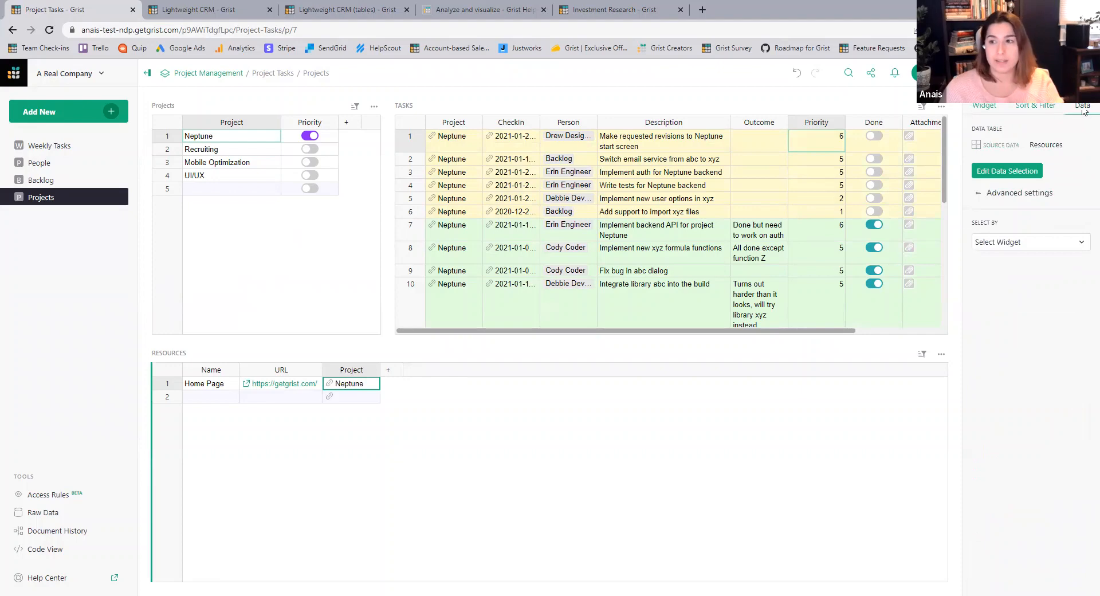
left_click(1059, 244)
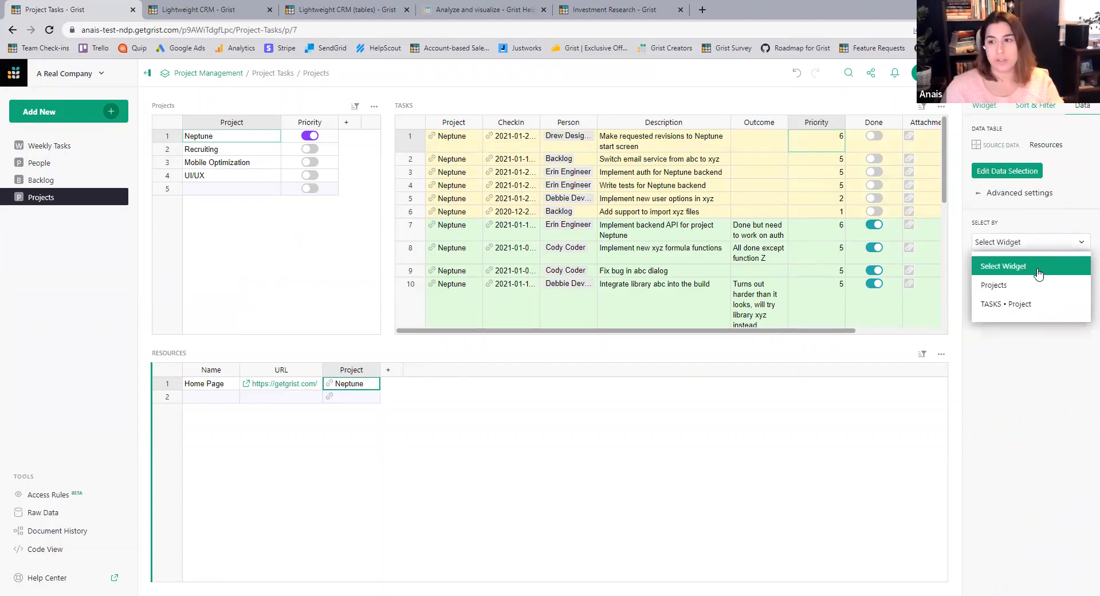
left_click(1033, 284)
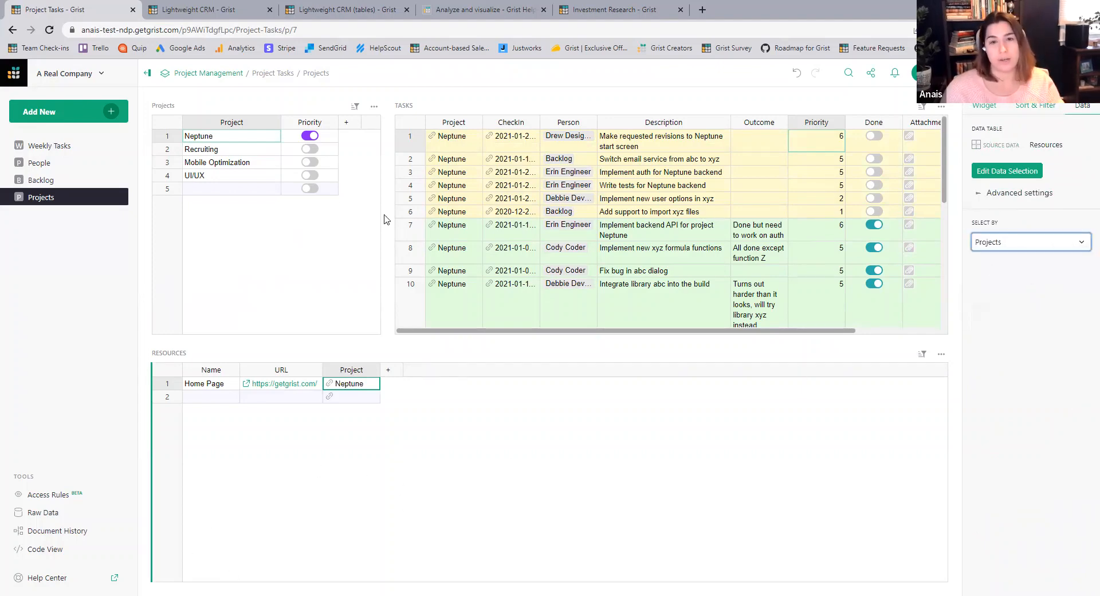
Select each project in the Projects table in turn to check the filtering of the RESOURCES table, ending on Neptune.
left_click(238, 150)
left_click(240, 164)
left_click(240, 175)
left_click(240, 140)
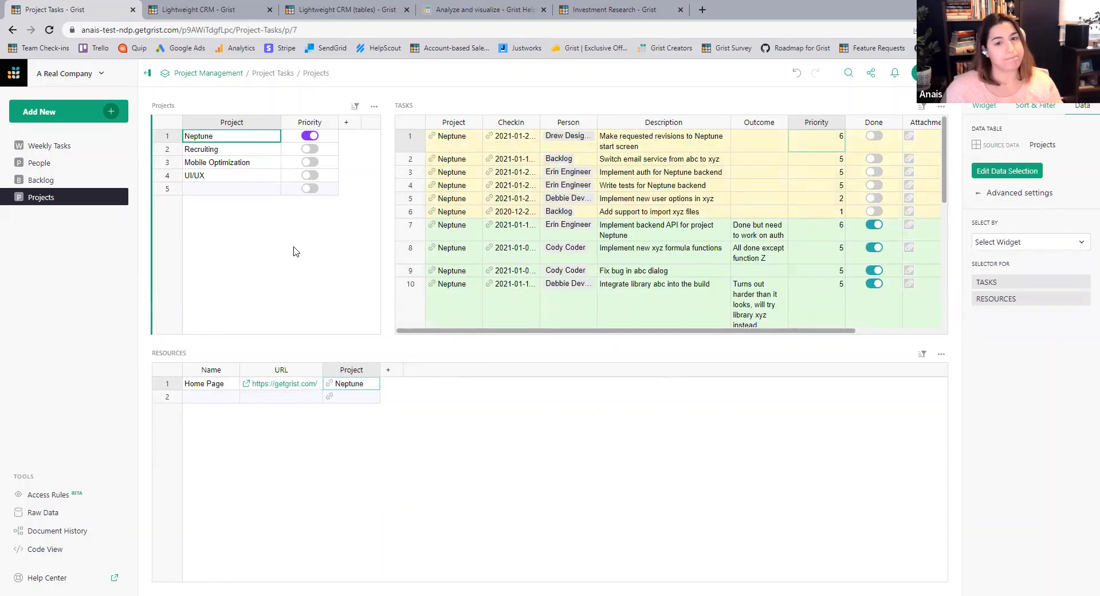
left_click(251, 150)
left_click(250, 140)
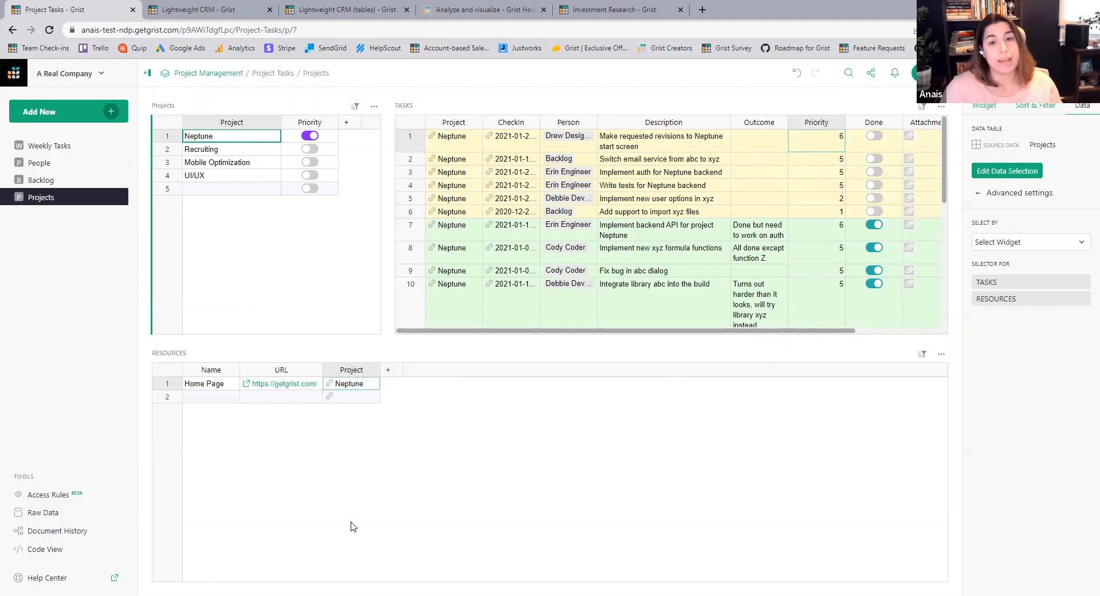
left_click(111, 111)
left_click(57, 153)
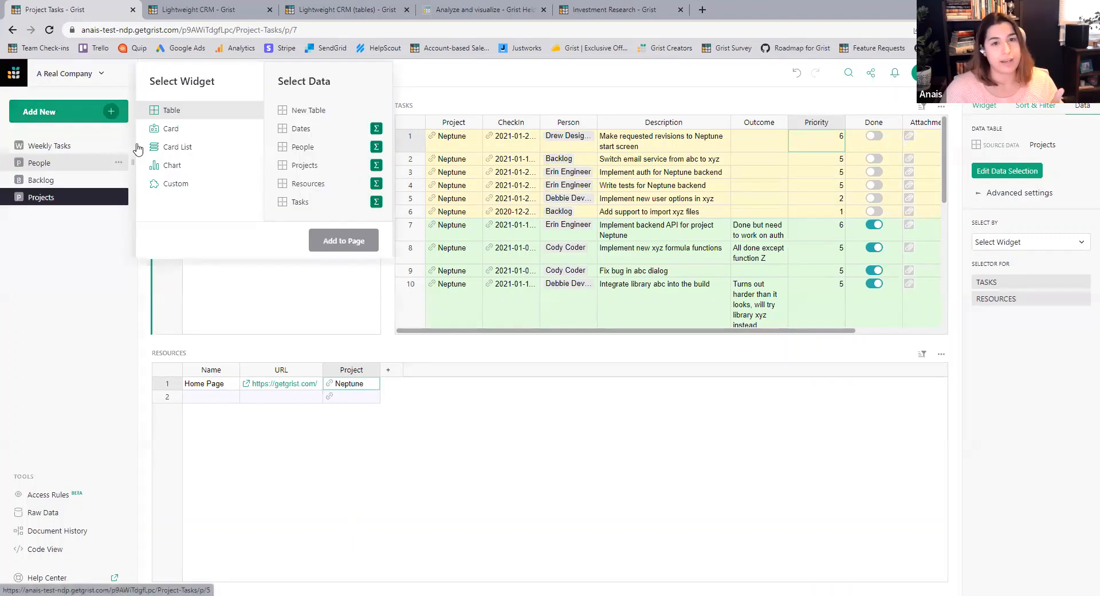
left_click(525, 460)
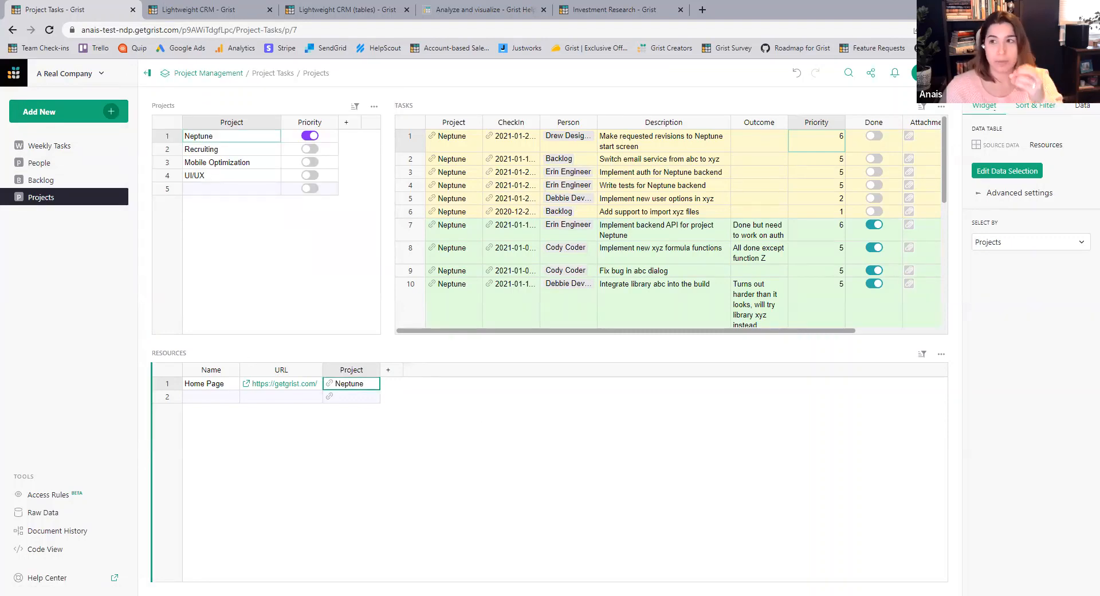
Change the RESOURCES table to a Card List and place it directly beneath the Projects table beside TASKS.
left_click(984, 104)
left_click(1002, 178)
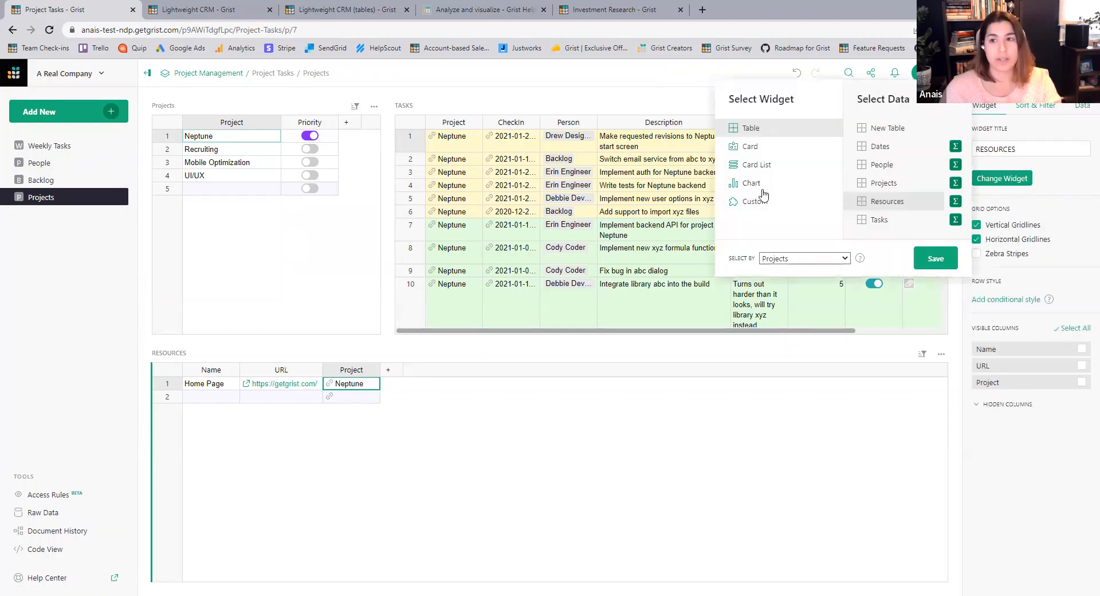
left_click(763, 167)
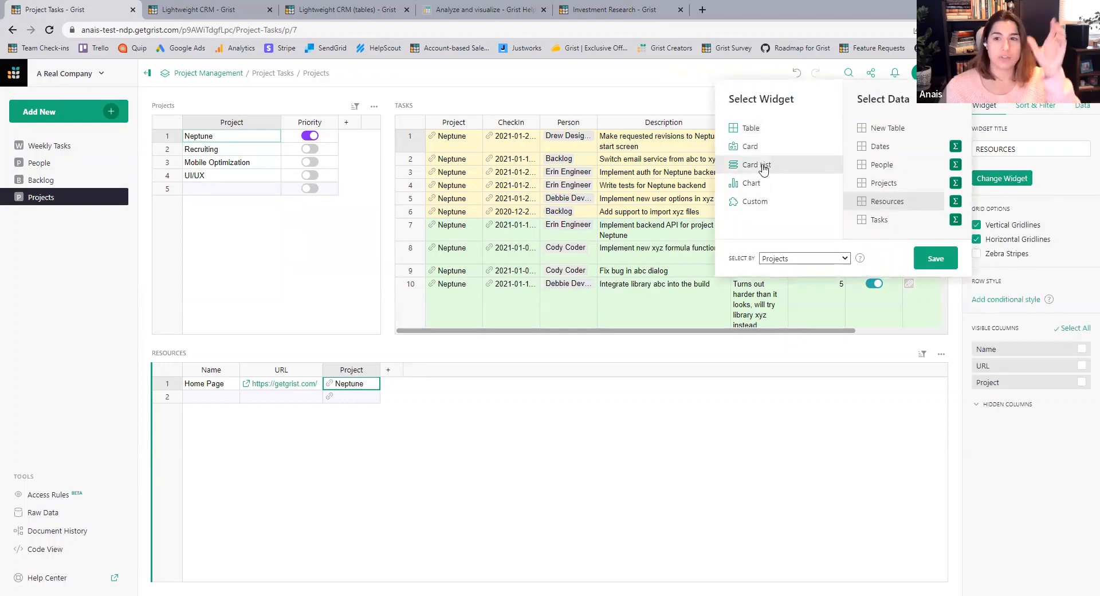
left_click(946, 264)
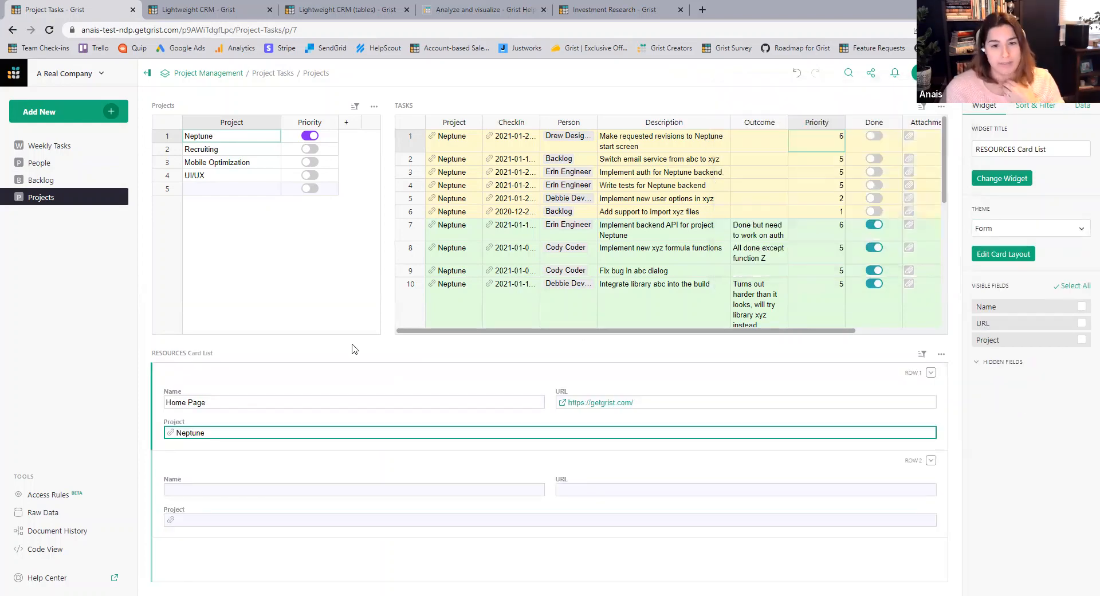
left_click_drag(223, 353, 246, 302)
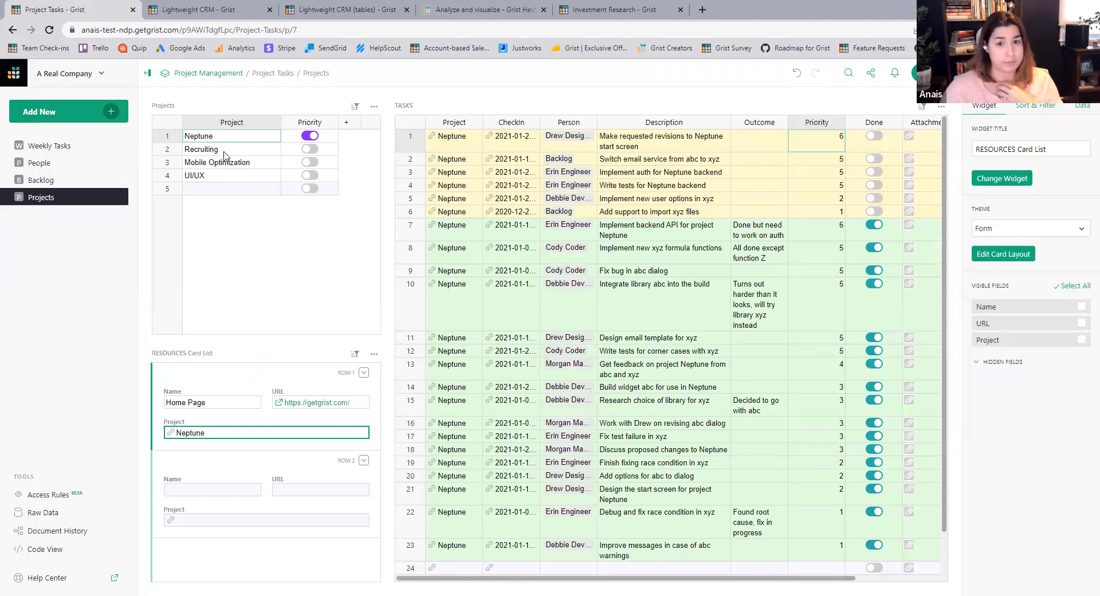
Add a new resource card named Second for the Neptune project.
double_click(212, 488)
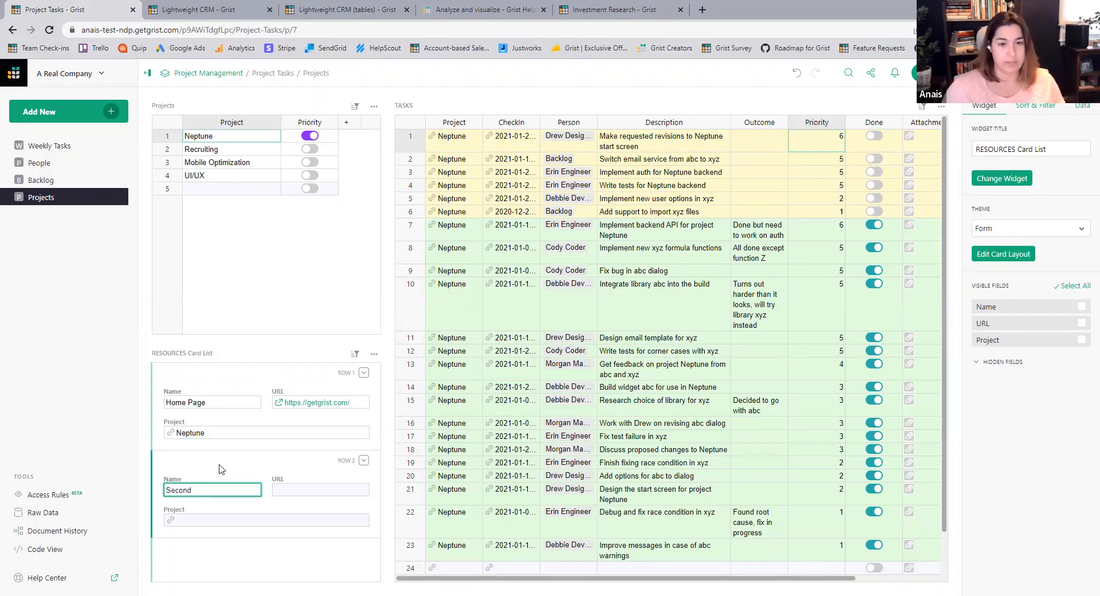
type("Second")
key("Return")
Add a resource card named Resource for the Recruiting project.
left_click(224, 149)
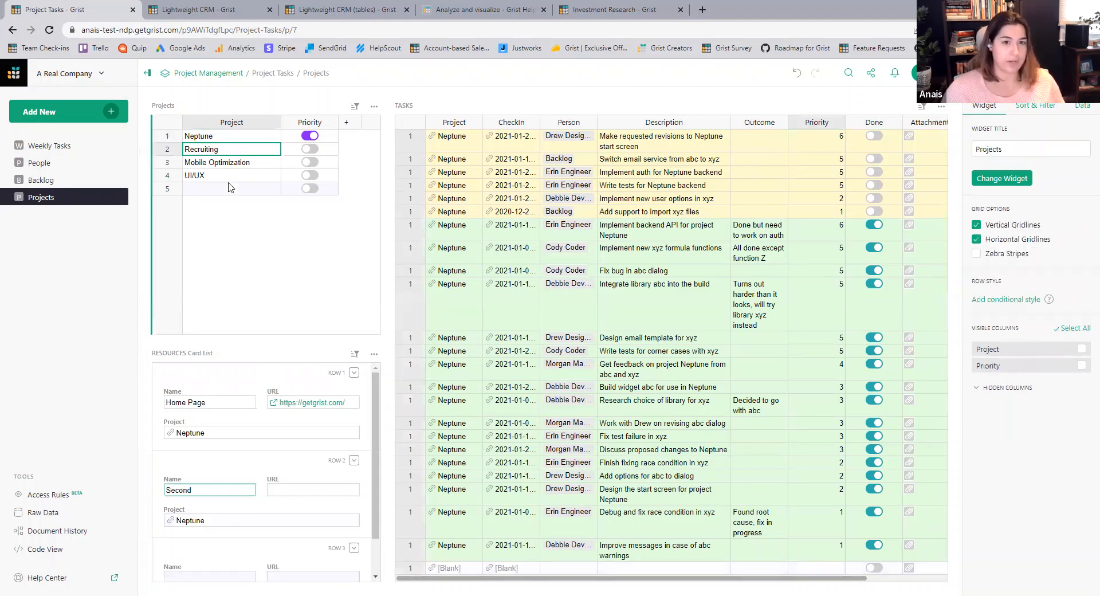
double_click(185, 403)
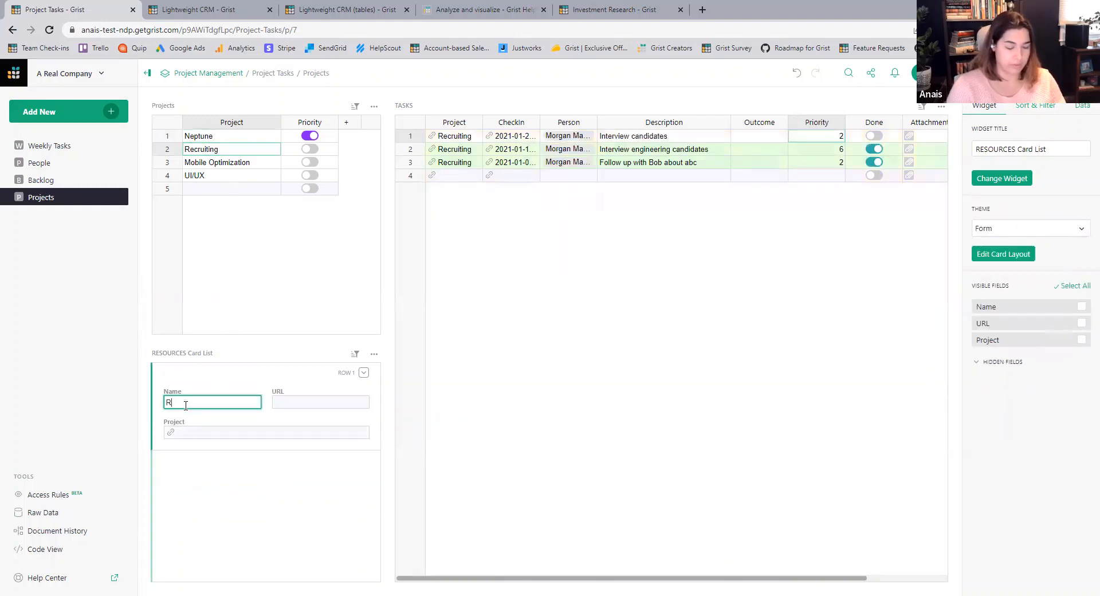
type("Resource")
key("Return")
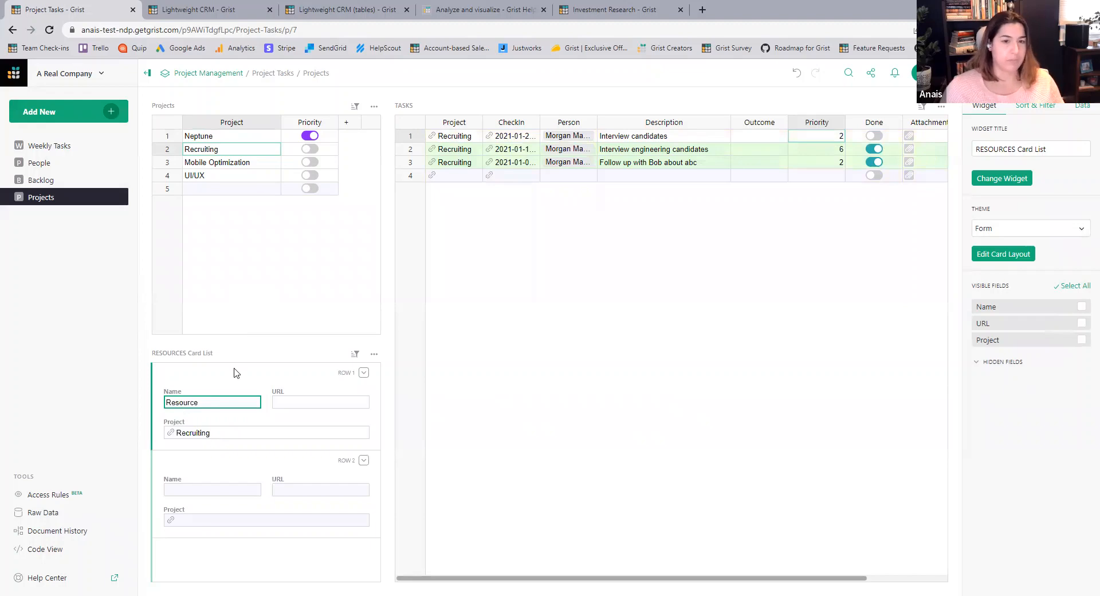
With Neptune selected, try the Compact theme on the RESOURCES card list and set the theme to Blocks.
left_click(239, 140)
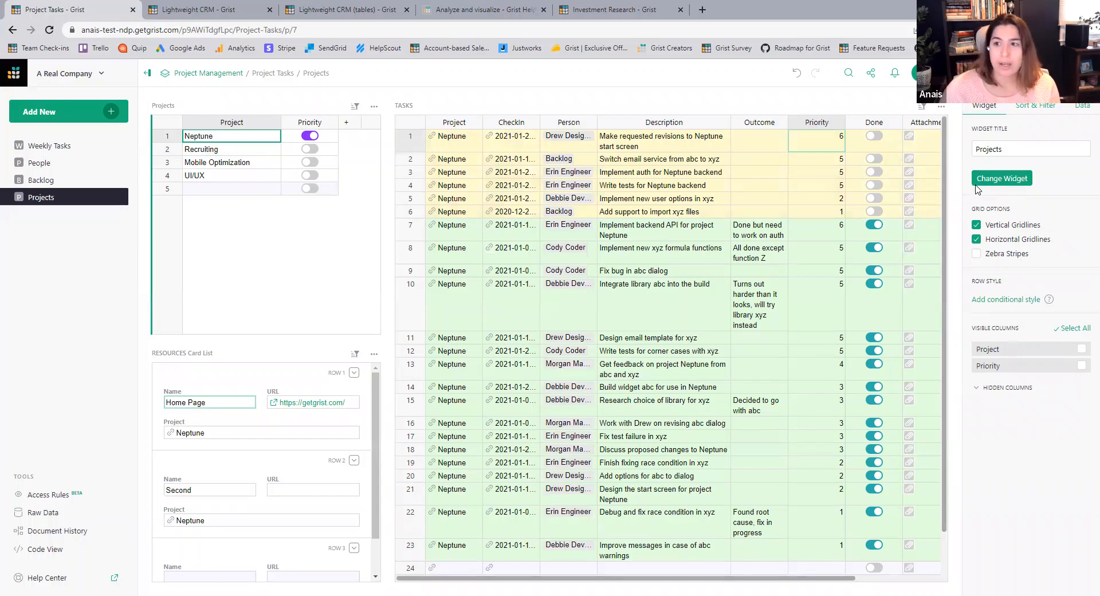
left_click(284, 436)
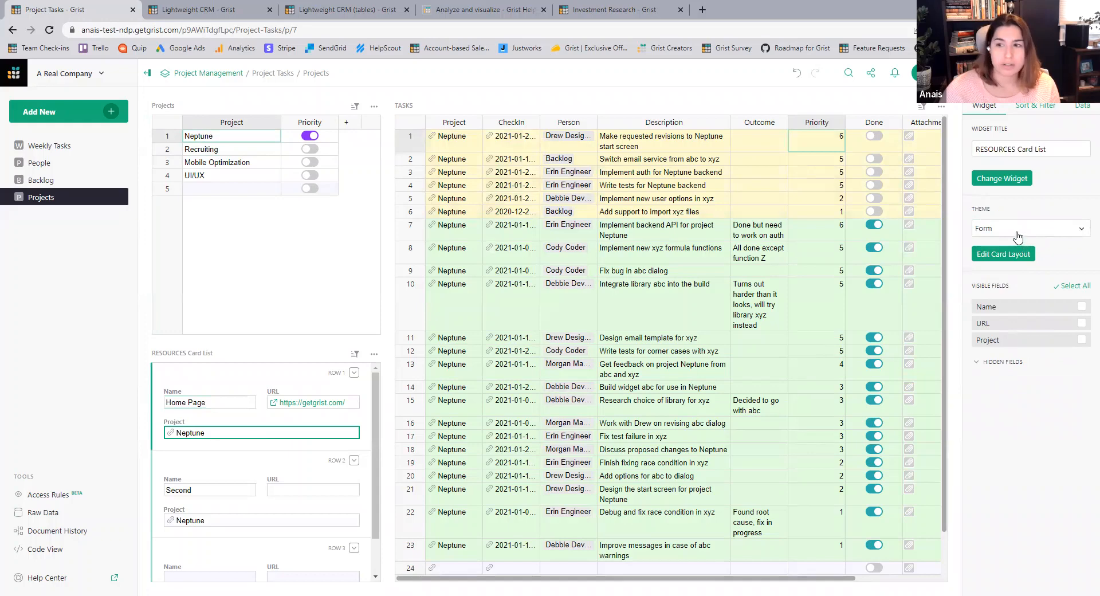
left_click(1017, 229)
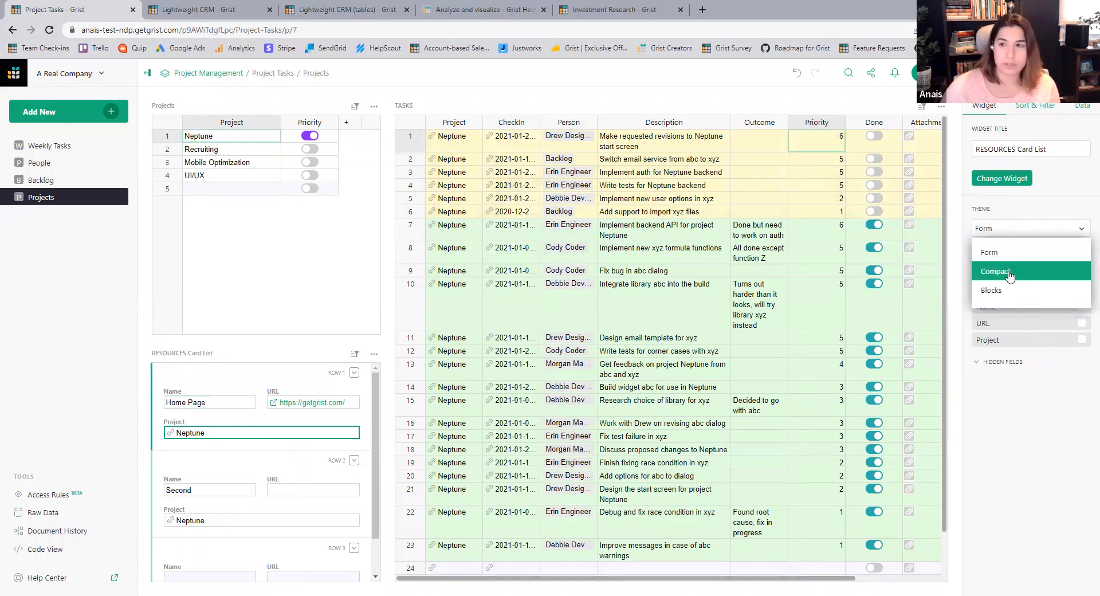
left_click(1009, 275)
left_click(1007, 232)
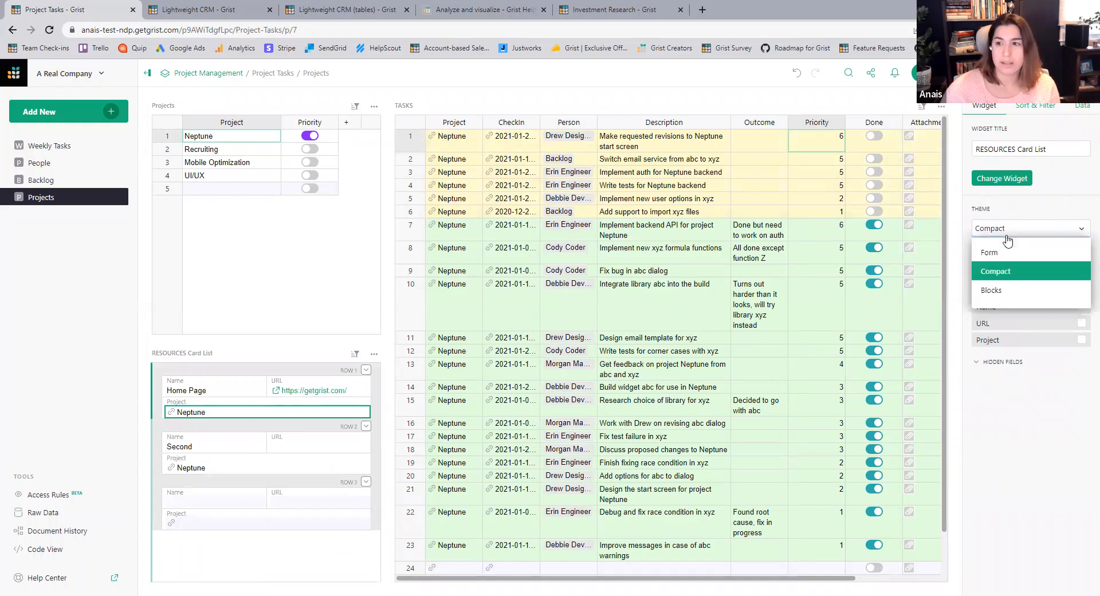
left_click(1007, 290)
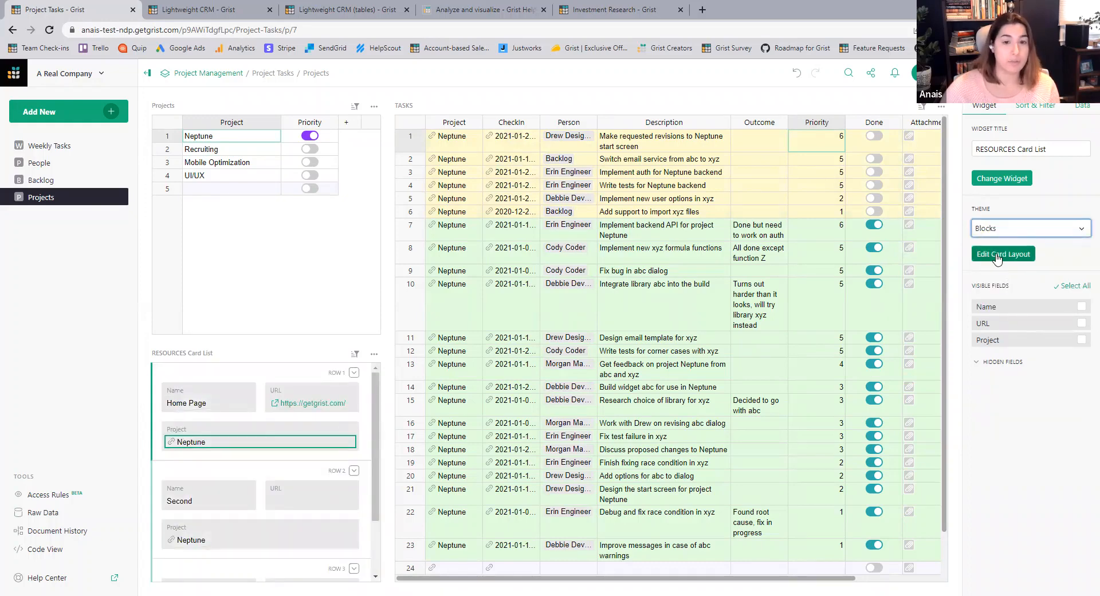
Rearrange the resource card layout with Project beside Name and URL across the full width below, and save it.
left_click(997, 259)
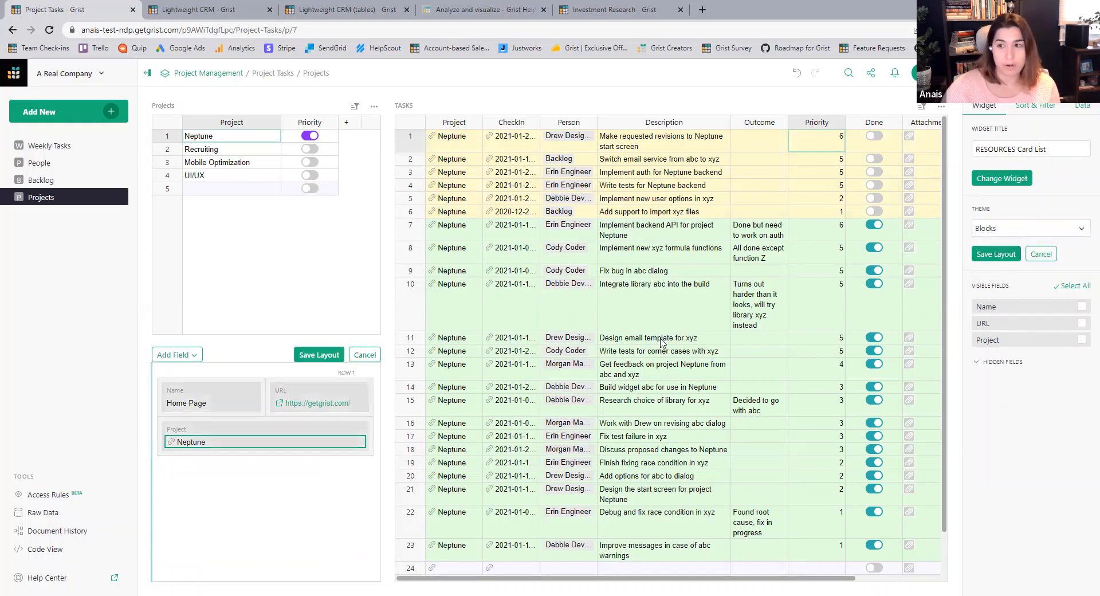
left_click_drag(292, 392, 238, 425)
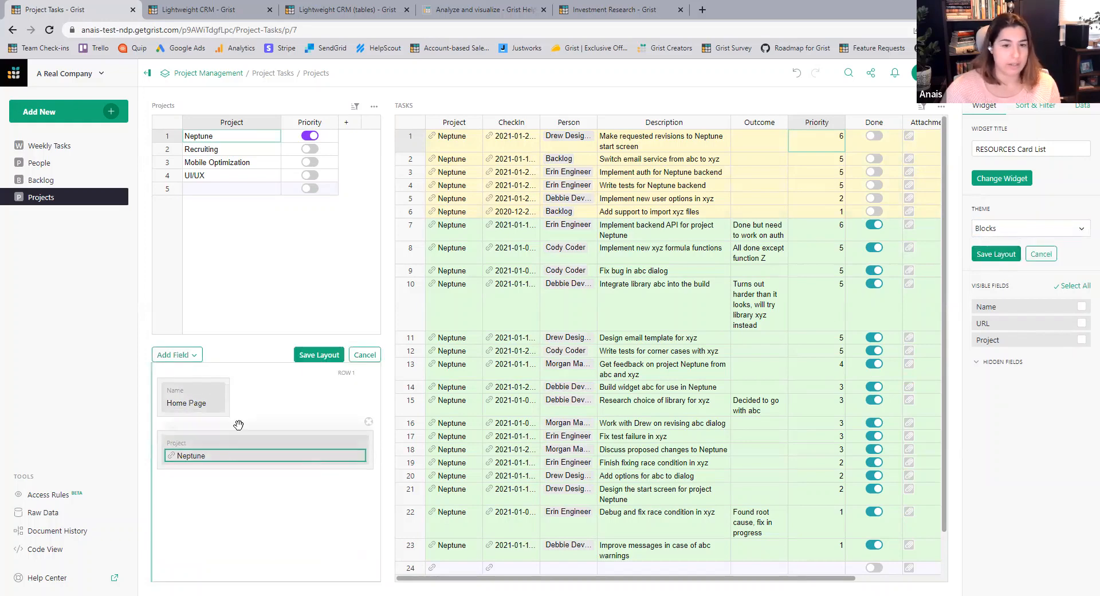
left_click_drag(209, 464, 355, 408)
left_click(319, 354)
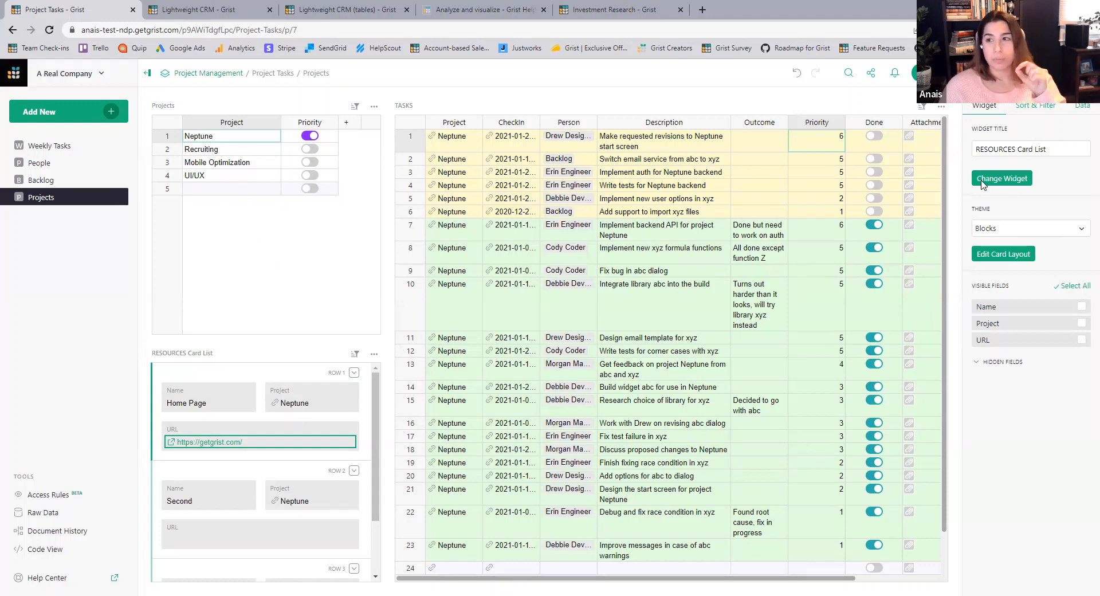
Unlink the RESOURCES card list from Projects by resetting its Select By option to Select Widget, and look through the cards.
left_click(1079, 108)
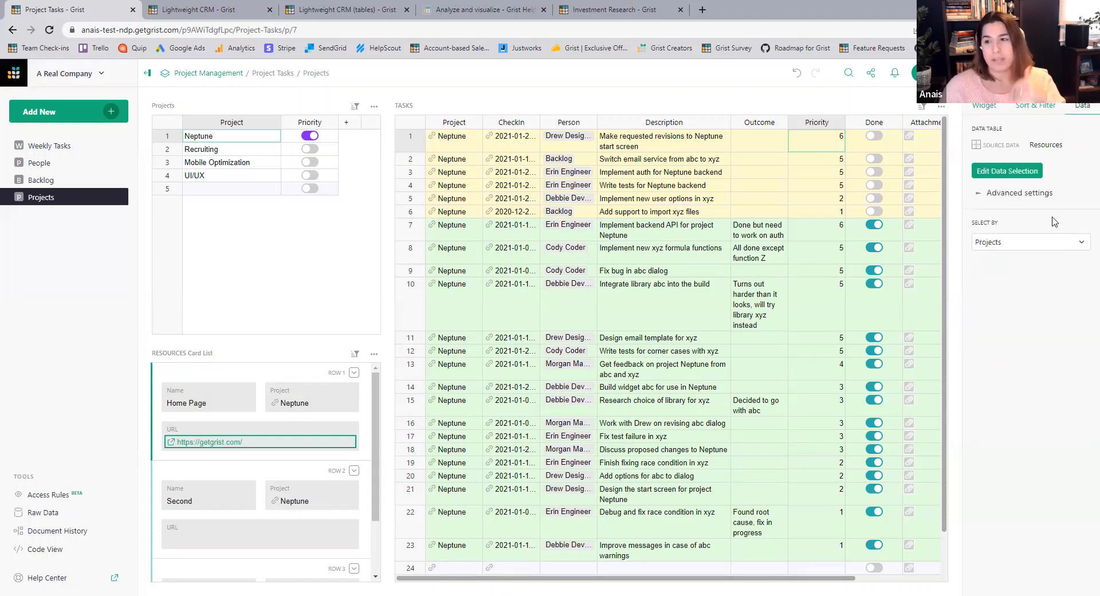
left_click(1026, 245)
left_click(1017, 264)
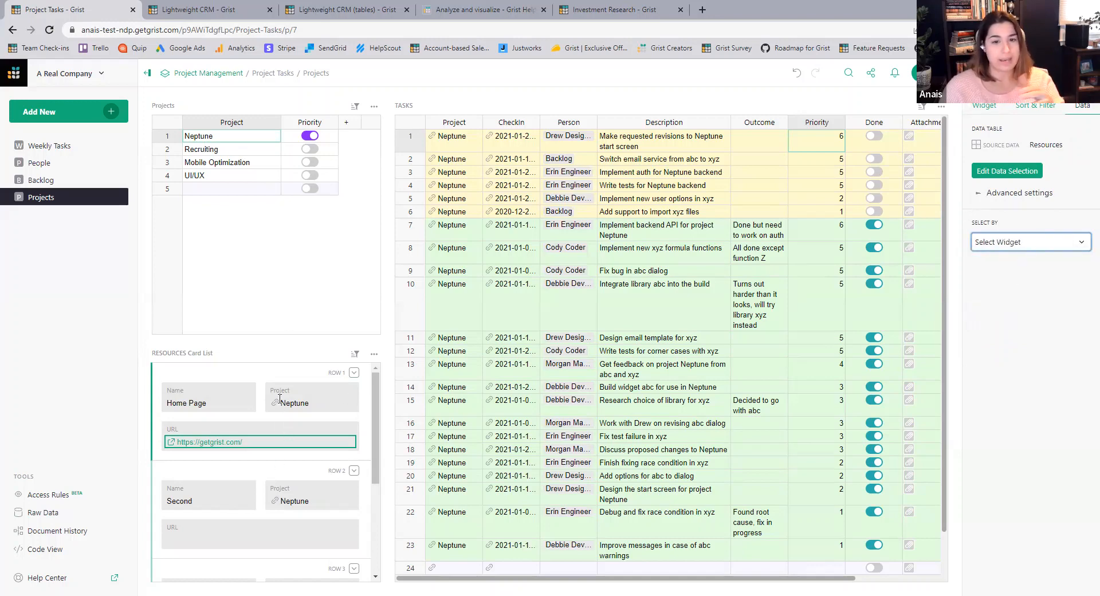
scroll(294, 414, "down", 1)
scroll(295, 407, "up", 1)
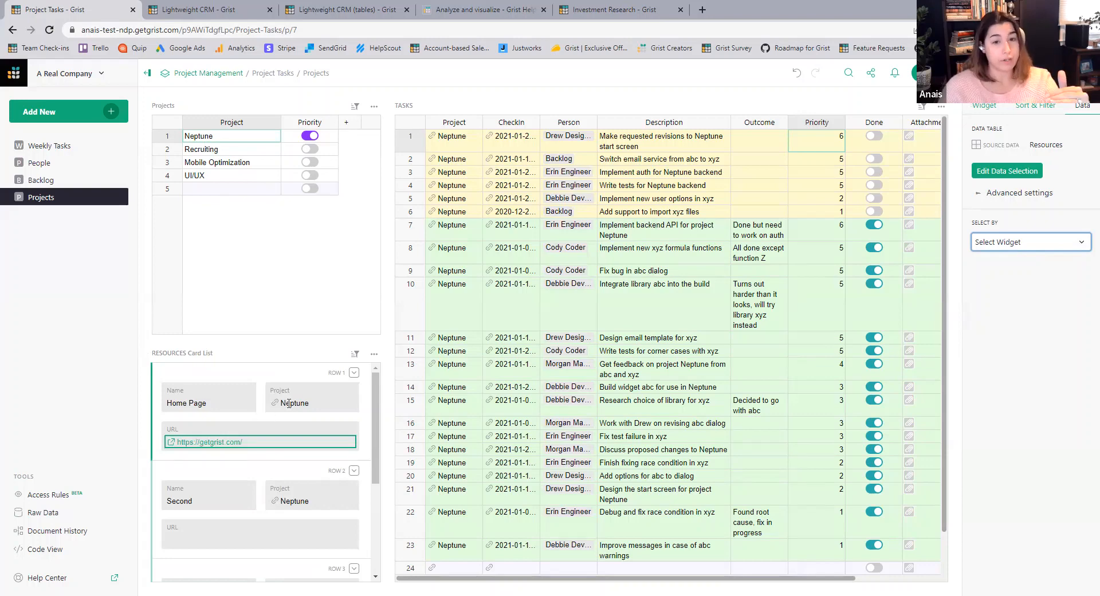
Change the RESOURCES widget from a card list to a table, keeping Resources as its data.
left_click(975, 108)
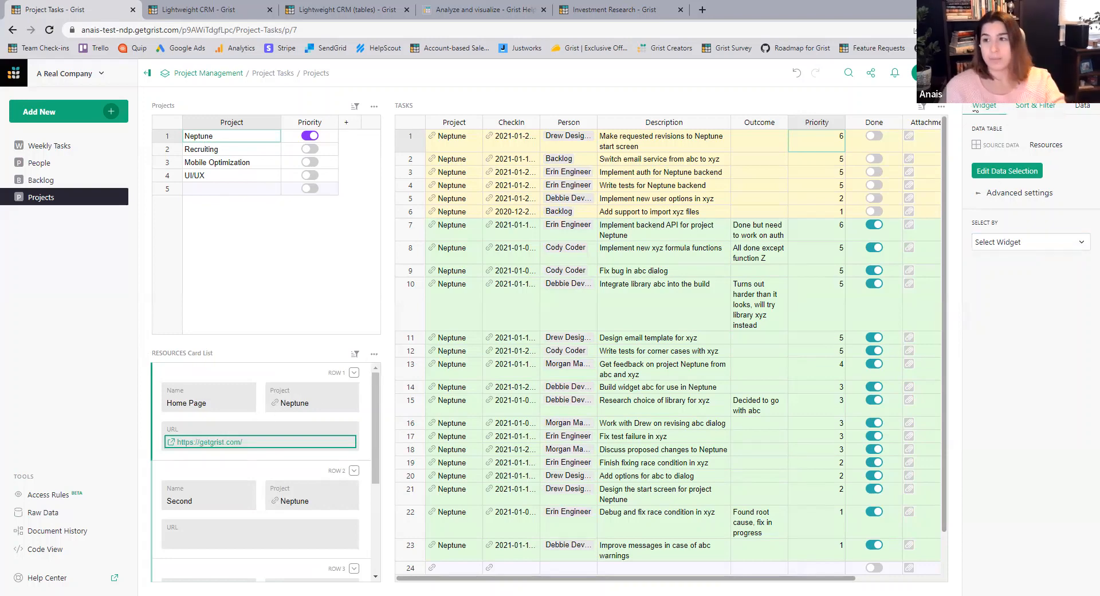
left_click(1001, 178)
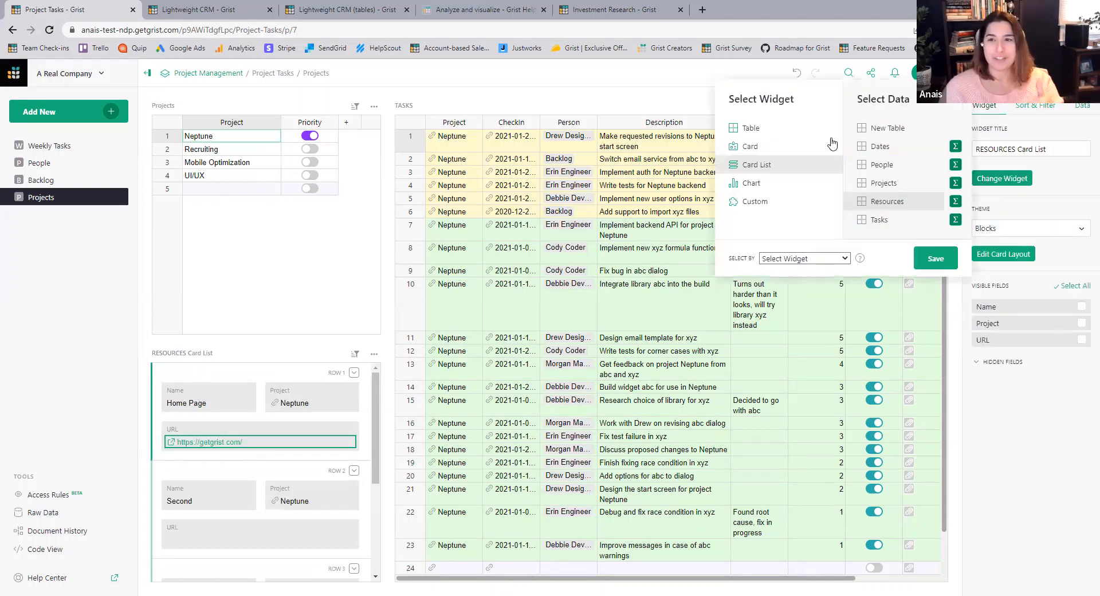
left_click(755, 128)
left_click(935, 259)
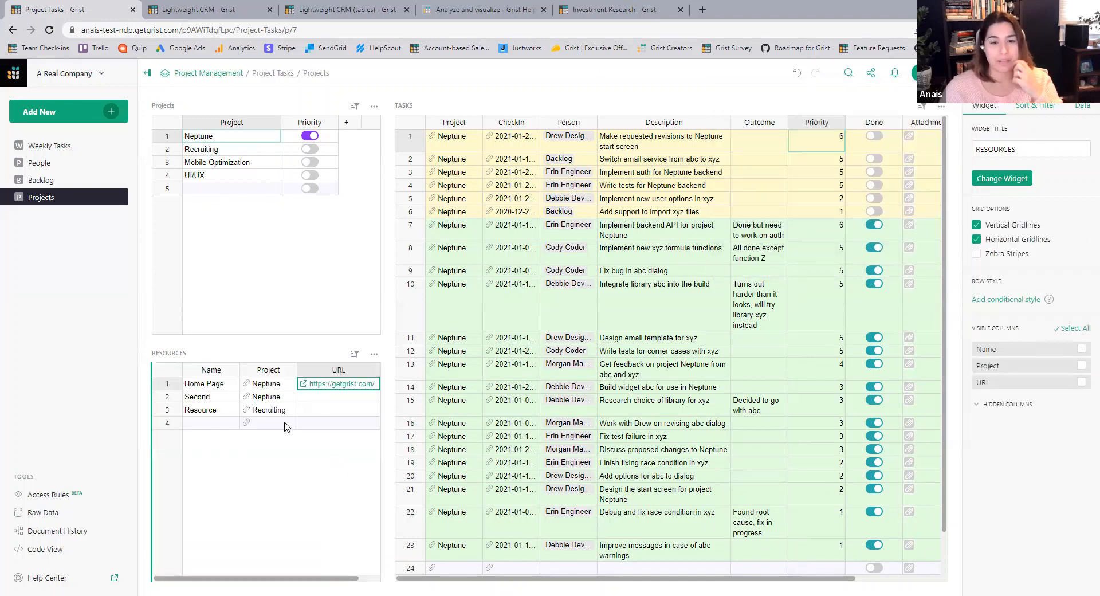
Select different projects and resource rows to examine how the unlinked RESOURCES table relates to Projects and TASKS.
left_click(209, 388)
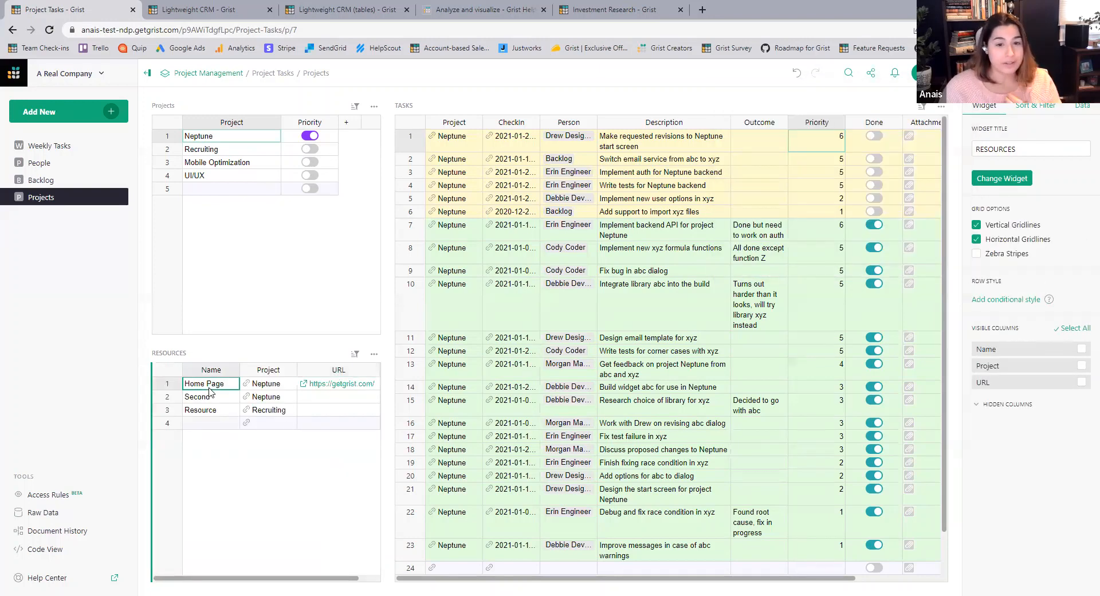
left_click(232, 137)
left_click(232, 150)
left_click(231, 163)
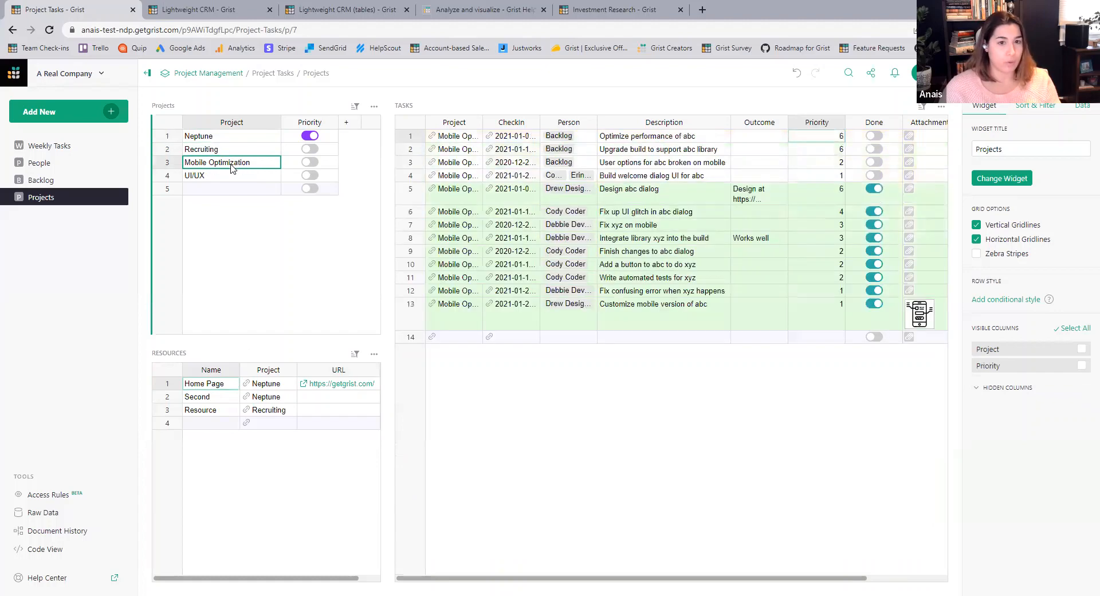
left_click(229, 176)
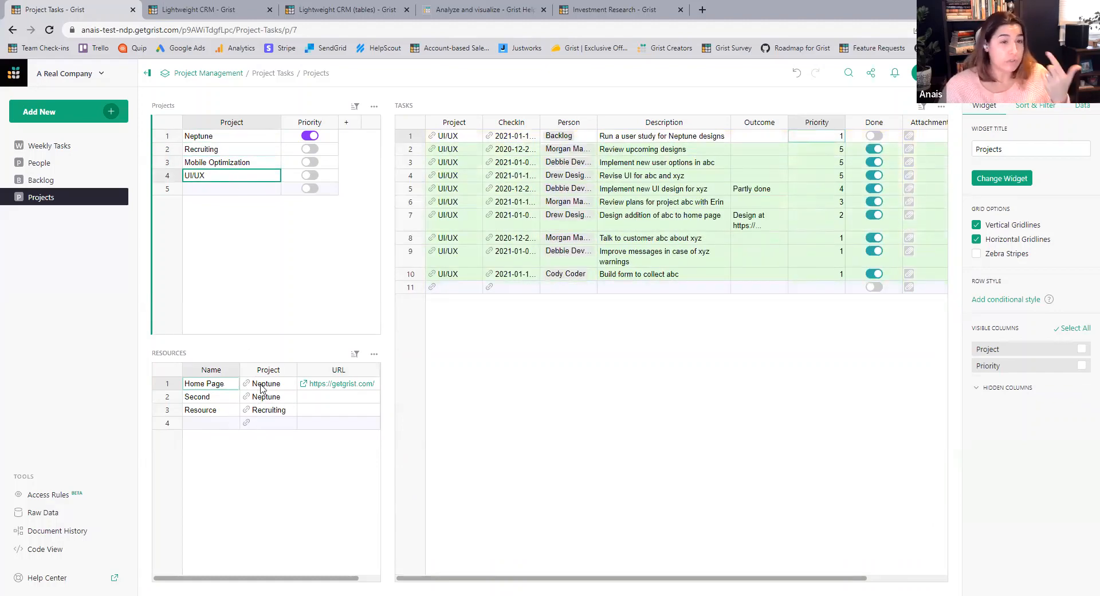
left_click(167, 396)
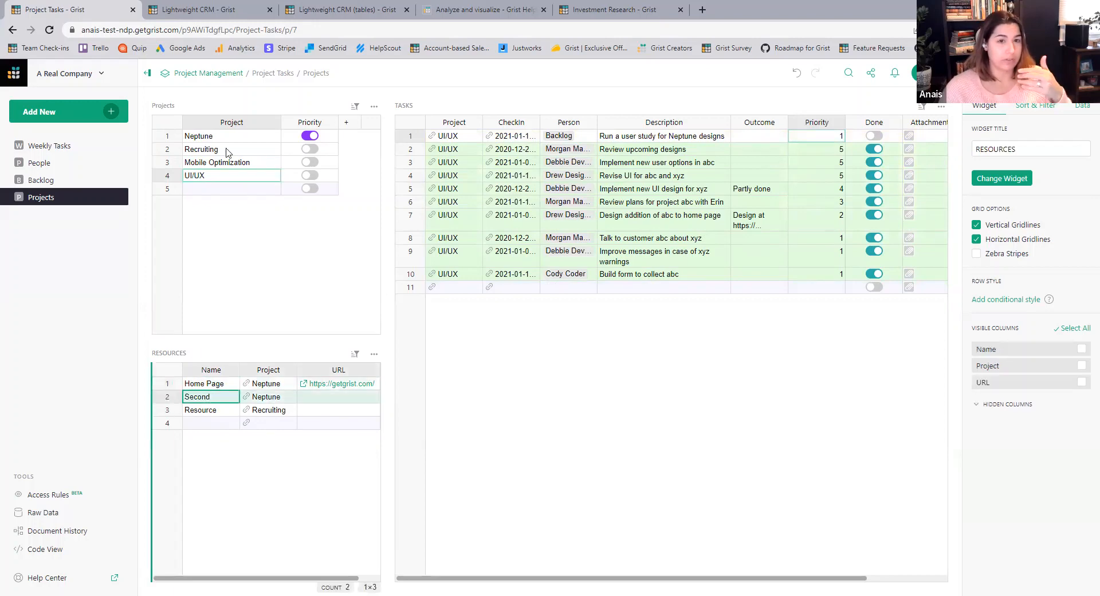
key("Down")
left_click(267, 371)
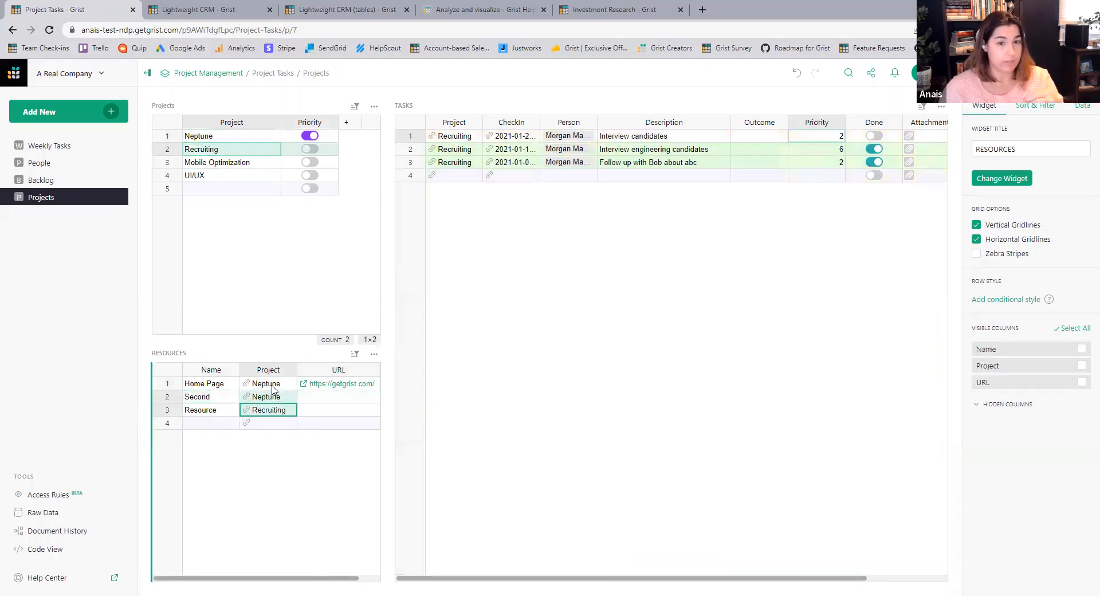
left_click(166, 385)
left_click(172, 398)
left_click(170, 410)
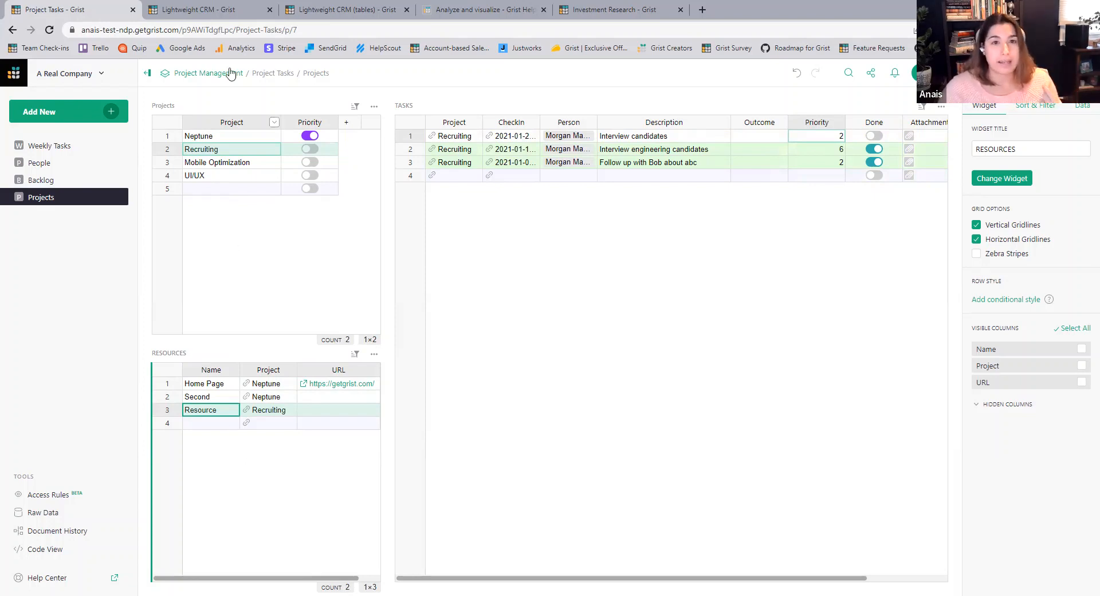
Switch to the Lightweight CRM document and select several companies to examine how the contact card and interactions follow the selection.
left_click(229, 11)
left_click(691, 276)
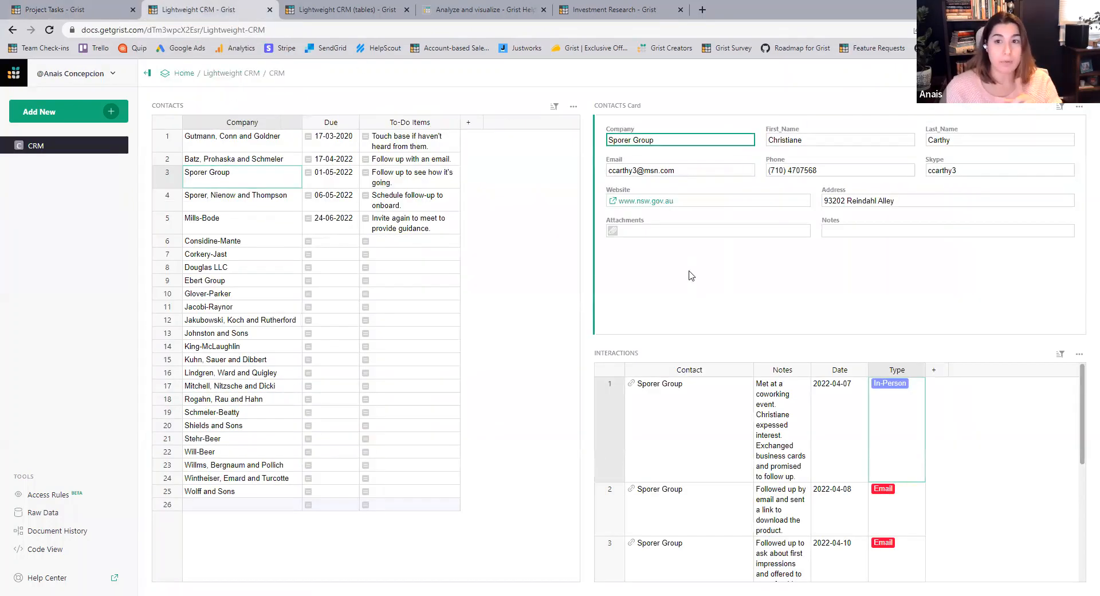
left_click(259, 148)
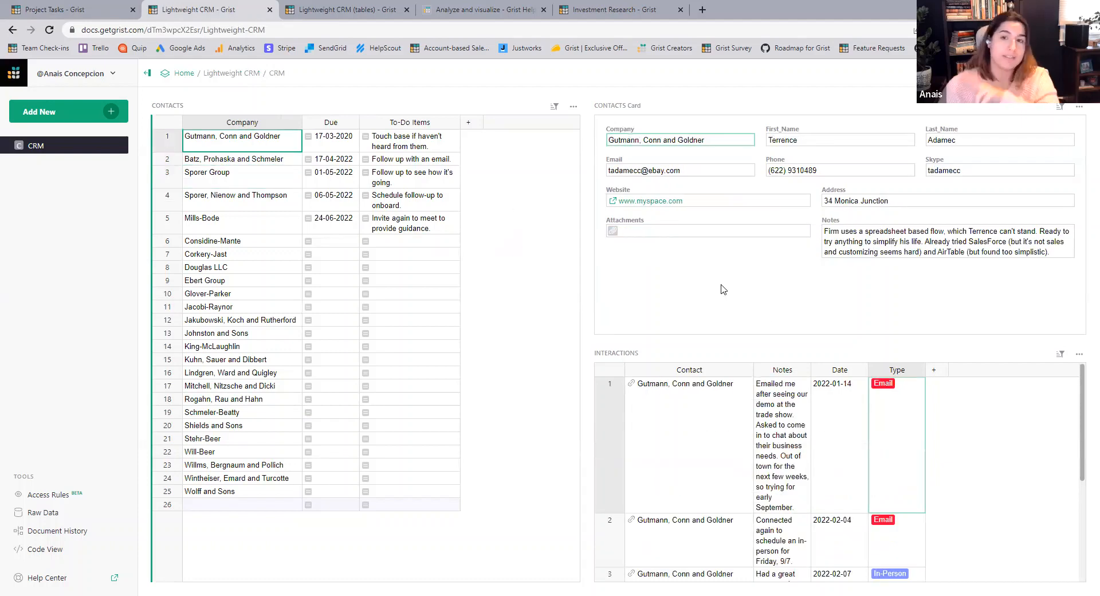
left_click(219, 161)
left_click(226, 180)
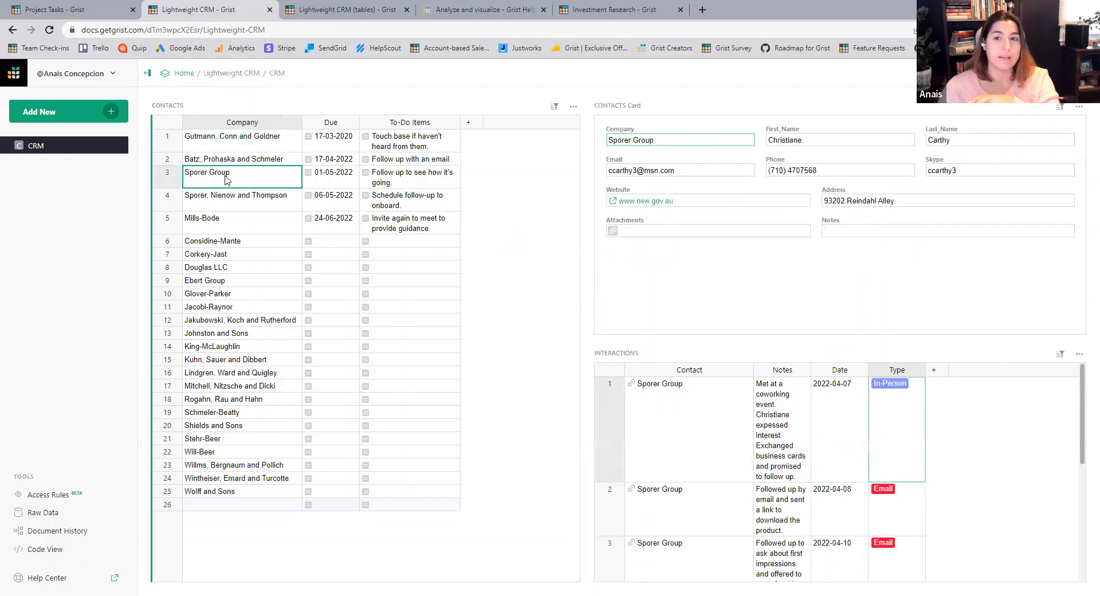
Back in the Project Tasks document, link the RESOURCES table to Projects with Select By, and check it using Mobile Optimization and Recruiting.
left_click(83, 5)
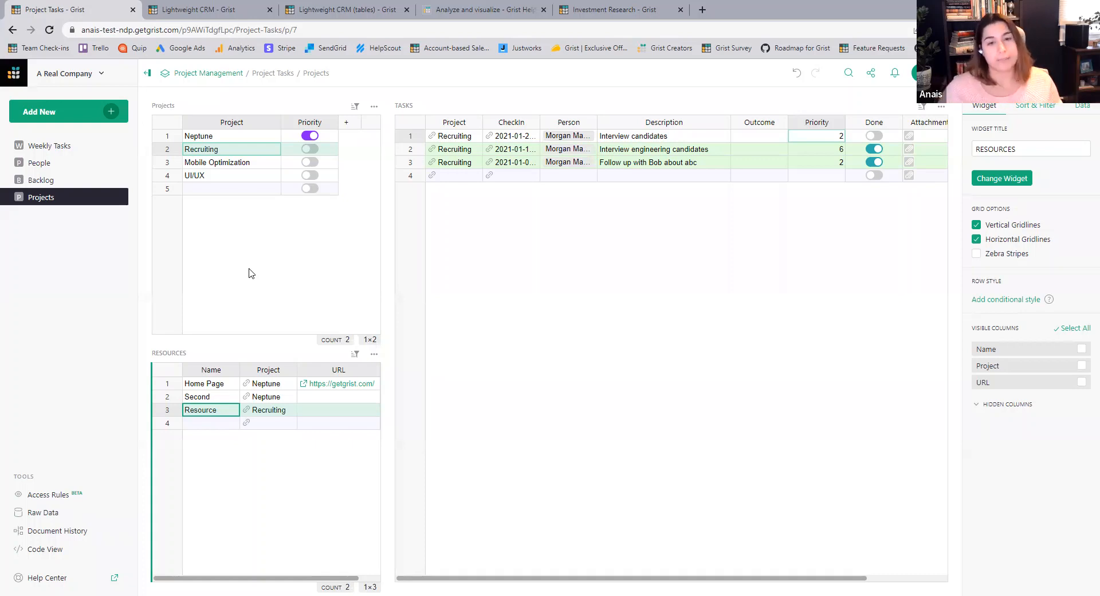
left_click(255, 371)
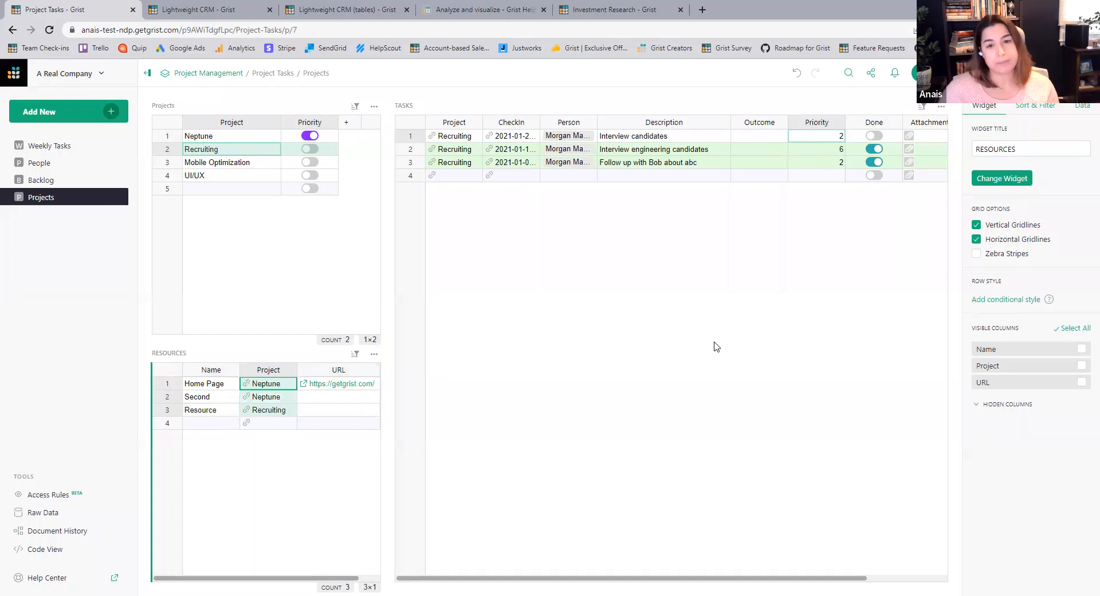
left_click(1082, 106)
left_click(1012, 243)
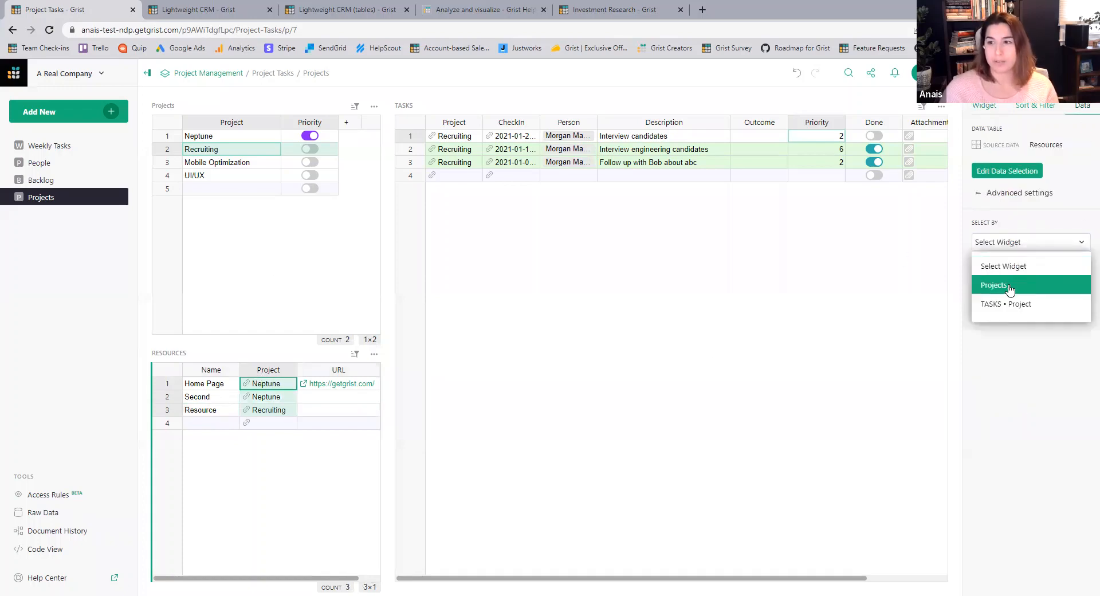
left_click(1008, 286)
left_click(250, 148)
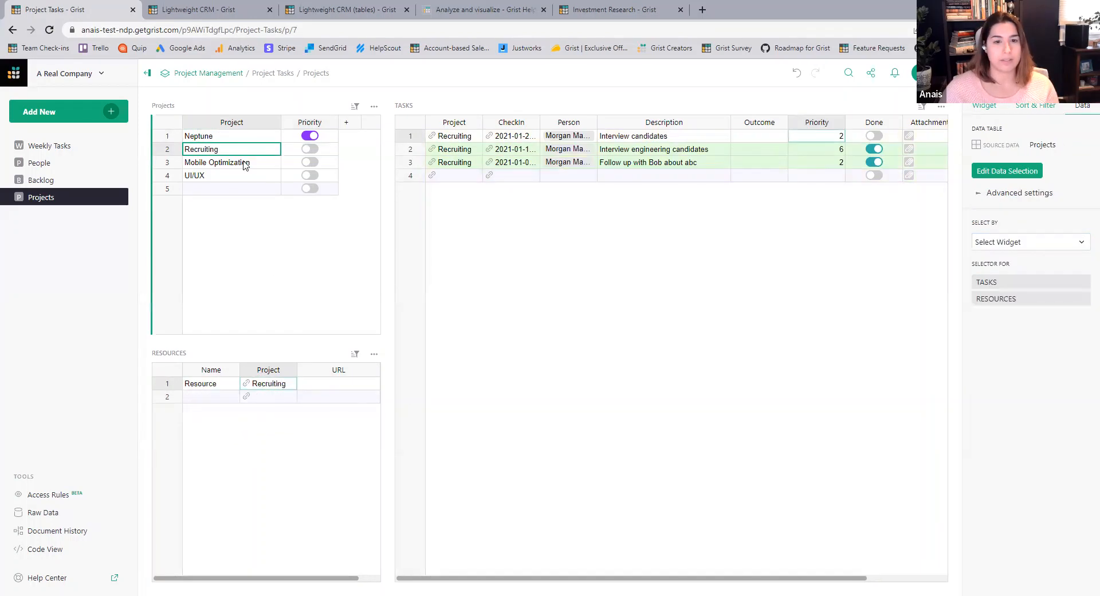
left_click(245, 164)
left_click(240, 153)
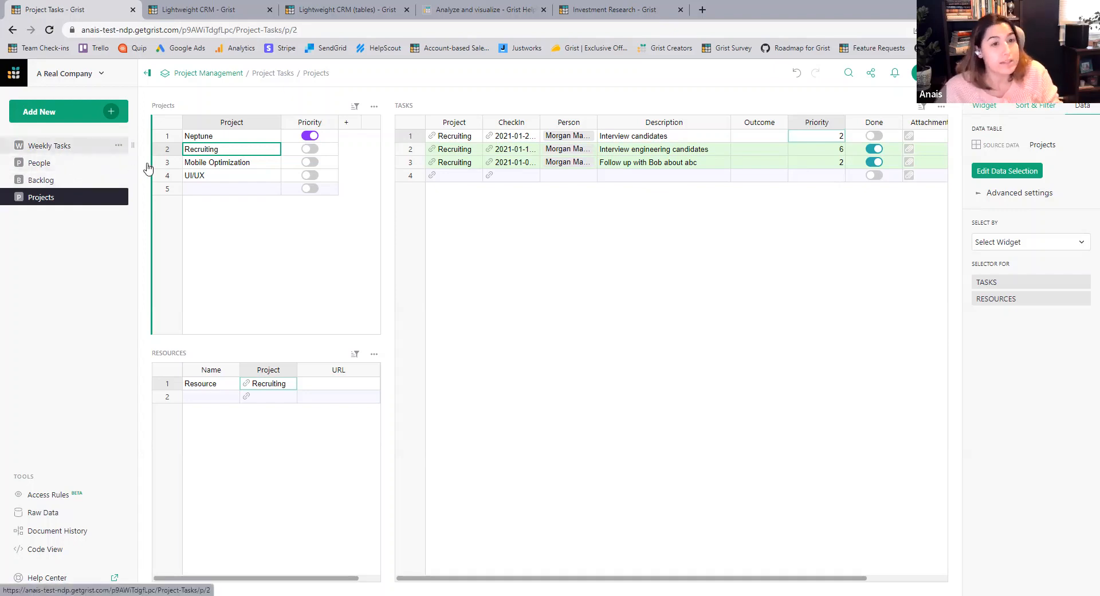
After viewing the Weekly Tasks page, add a new page with a summary table of Tasks grouped by Department.
left_click(62, 146)
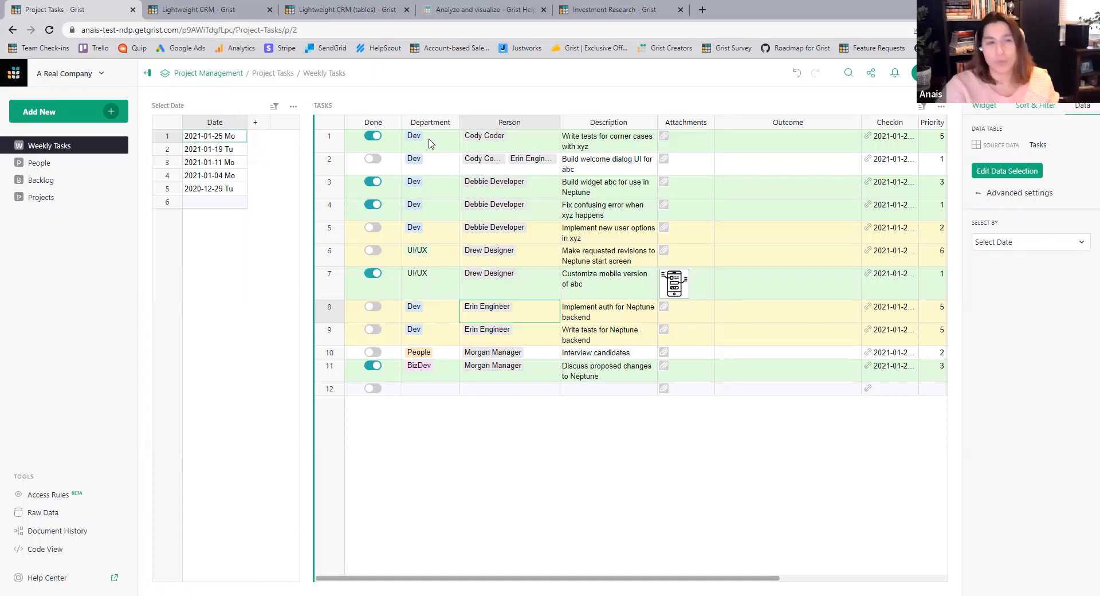
left_click(111, 116)
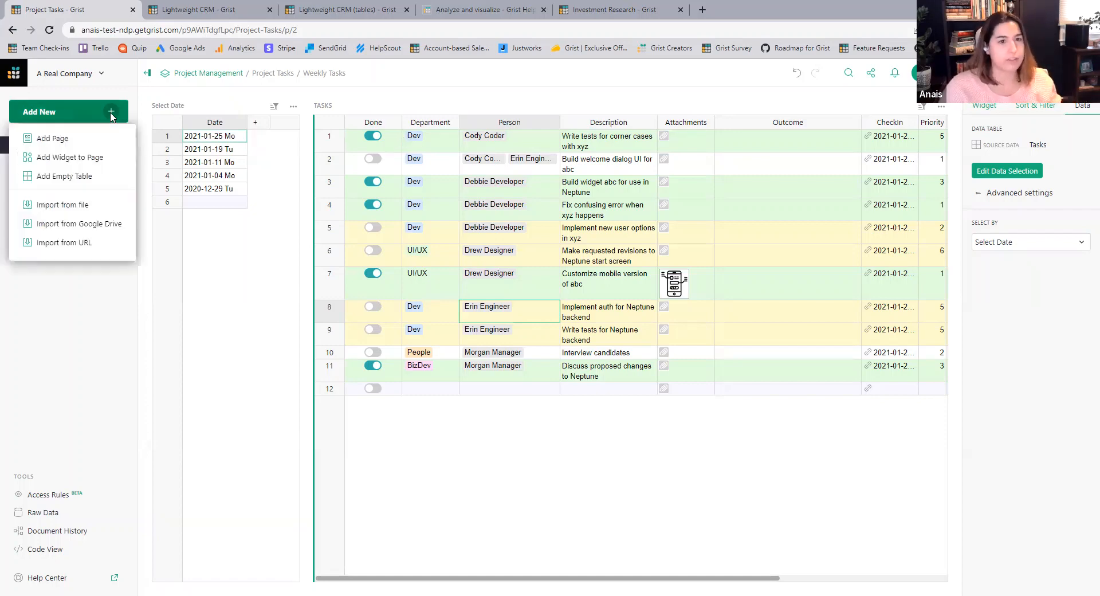
left_click(91, 141)
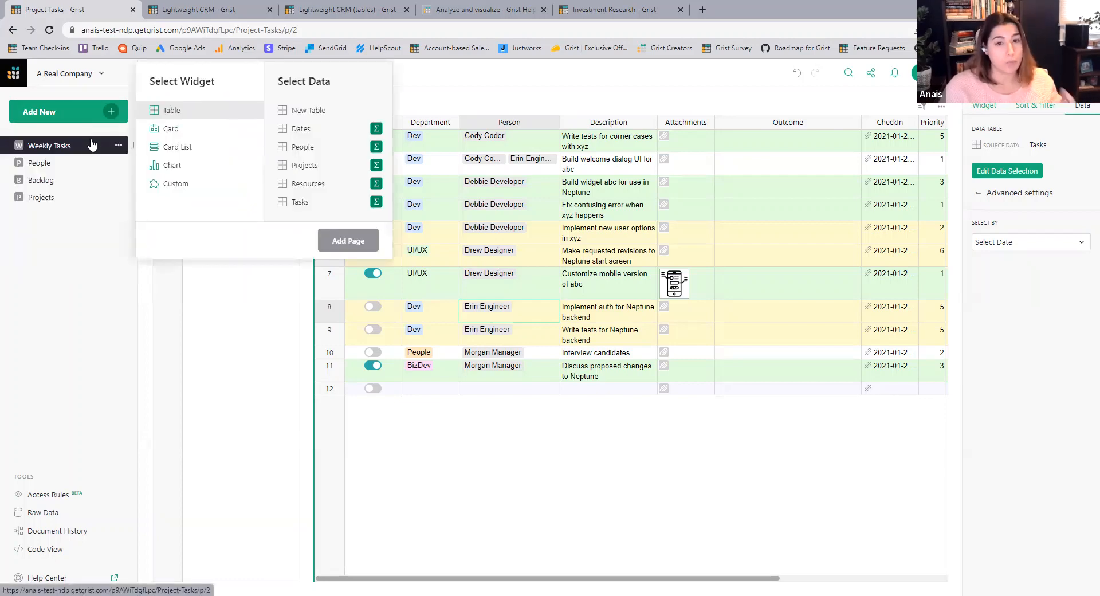
left_click(302, 208)
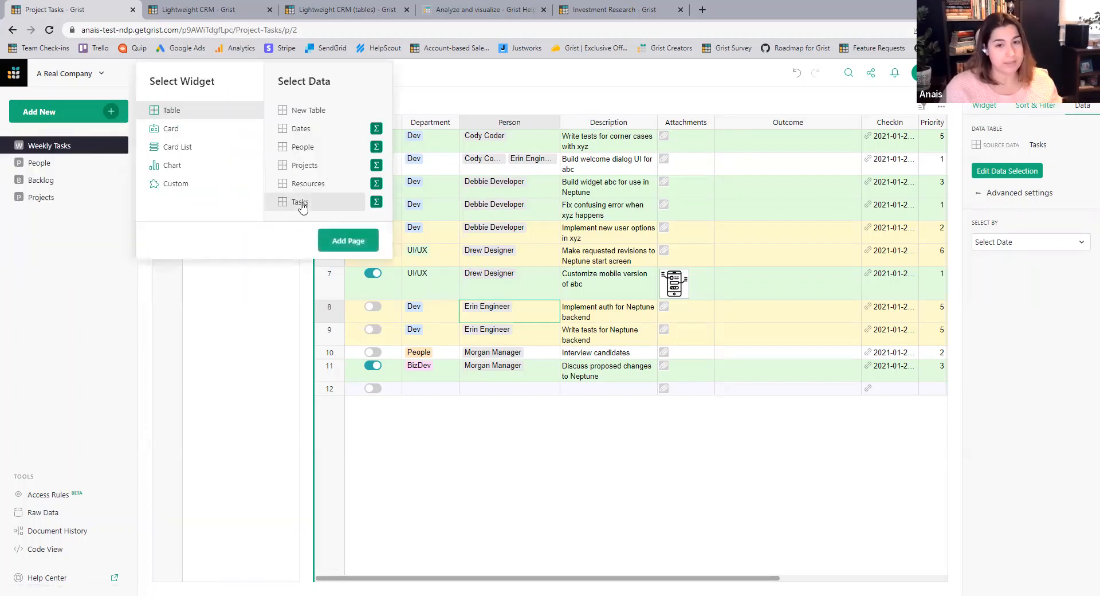
left_click(378, 204)
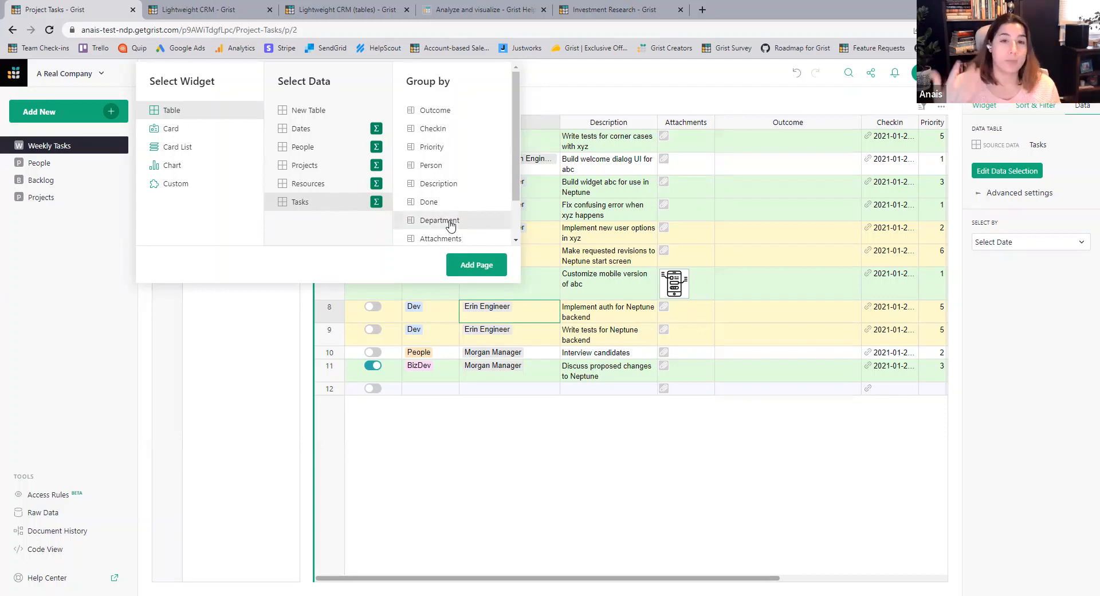
left_click(470, 269)
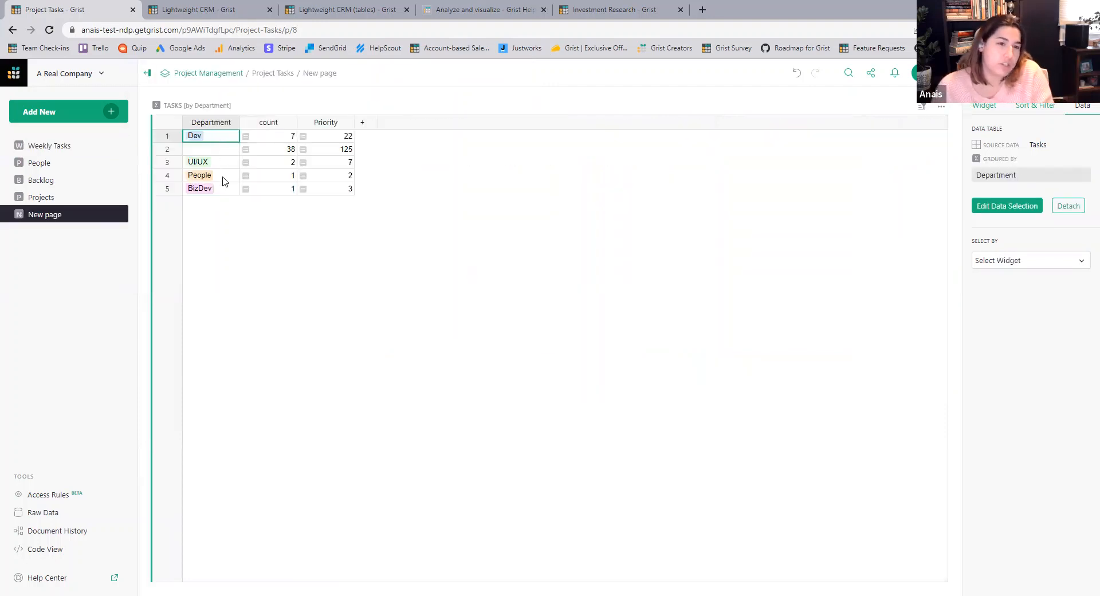
Compare the Department summary with the Weekly Tasks page and examine the count and Priority figures for each department.
left_click(51, 149)
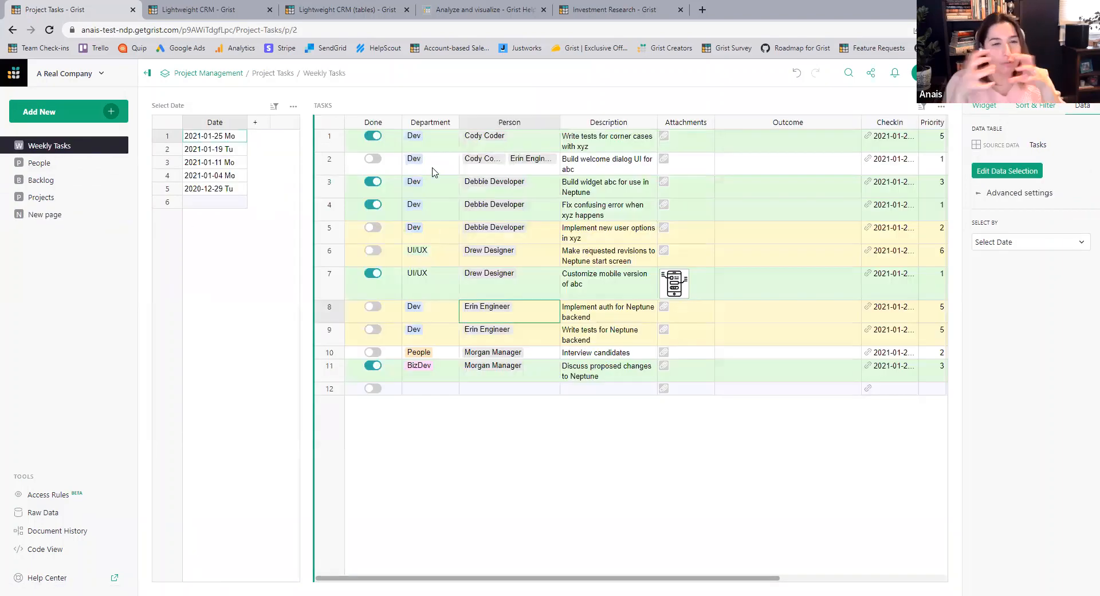
left_click(46, 214)
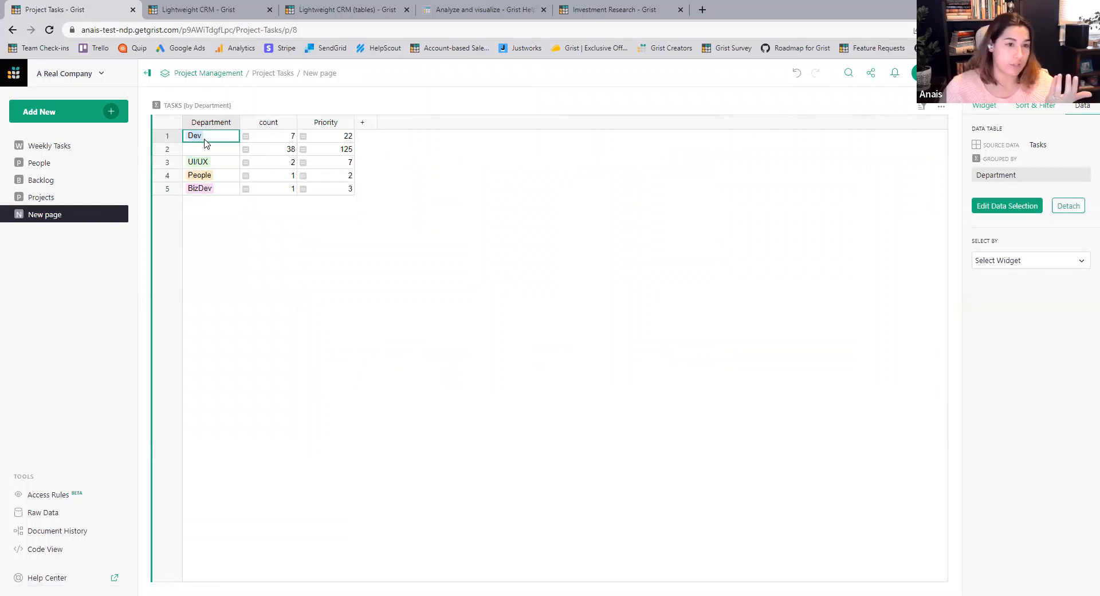
left_click(279, 140)
left_click(216, 140)
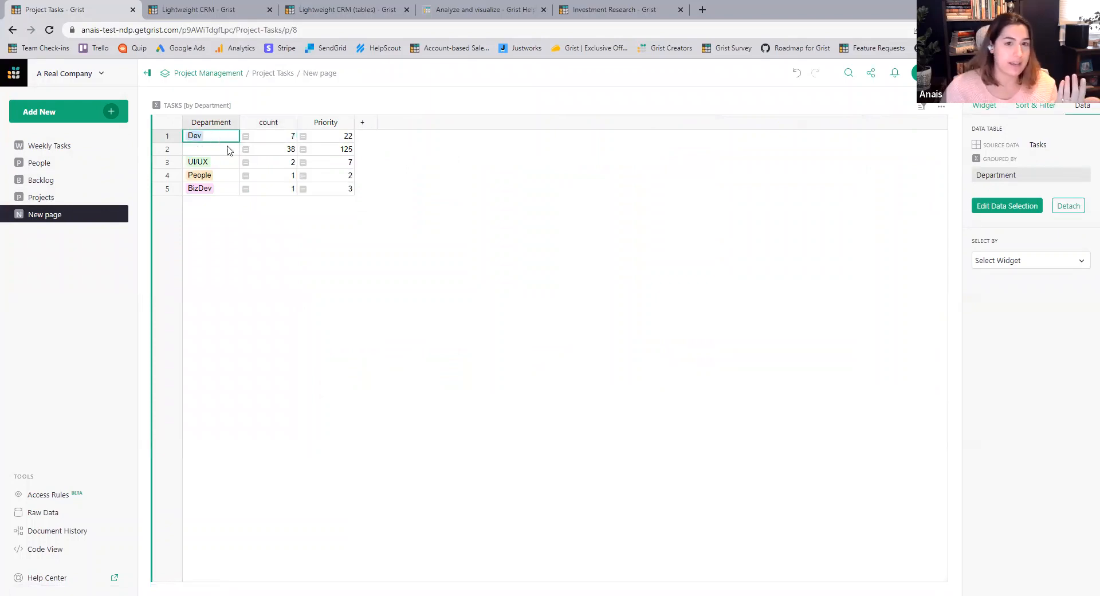
left_click(264, 167)
left_click(220, 166)
left_click(252, 178)
left_click(265, 163)
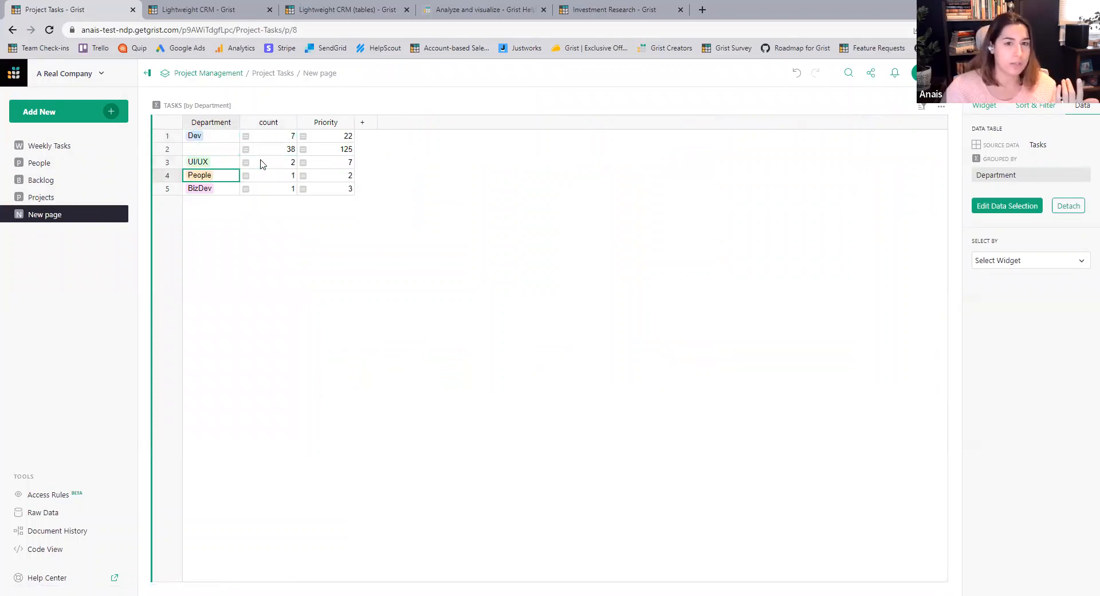
left_click(287, 149)
left_click(215, 152)
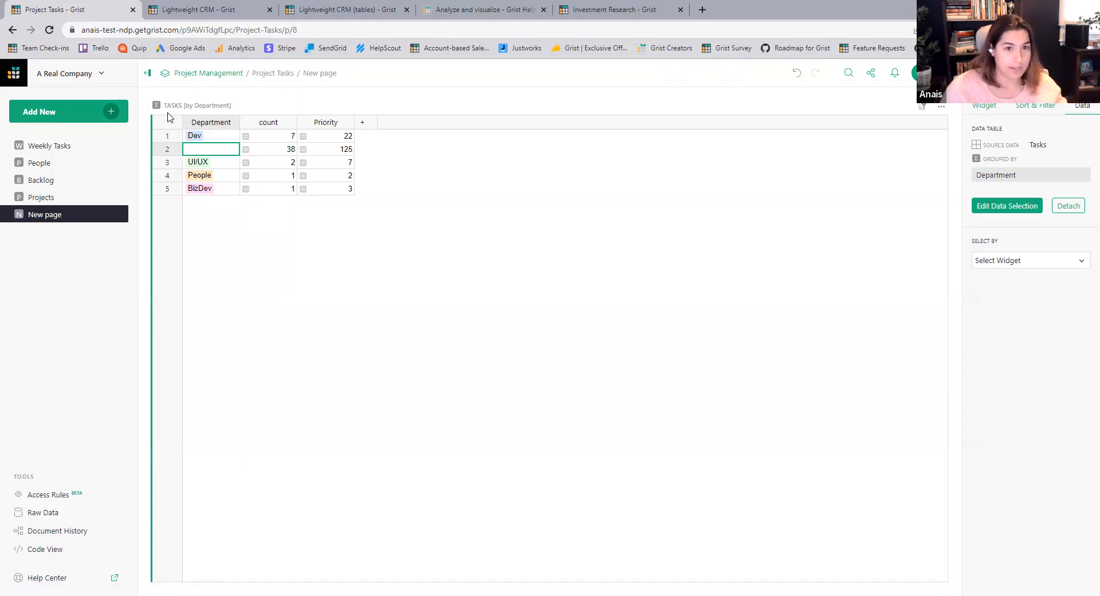
left_click(268, 140)
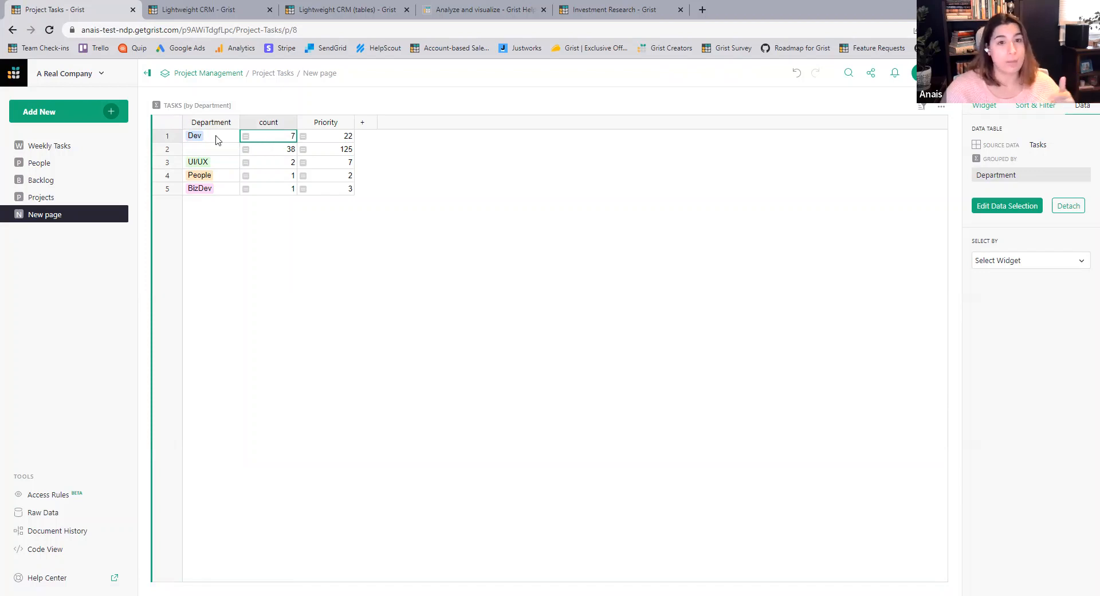
left_click(334, 140)
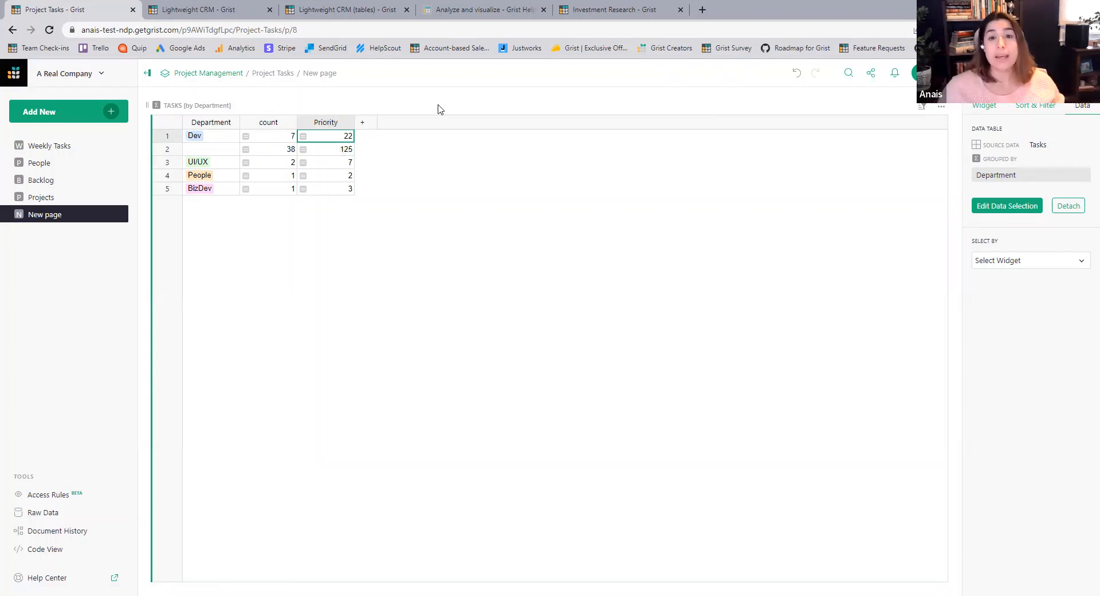
Change the summary's Priority column formula to AVERAGE($group.Priority) and set its maximum decimals to 2.
left_click(1047, 74)
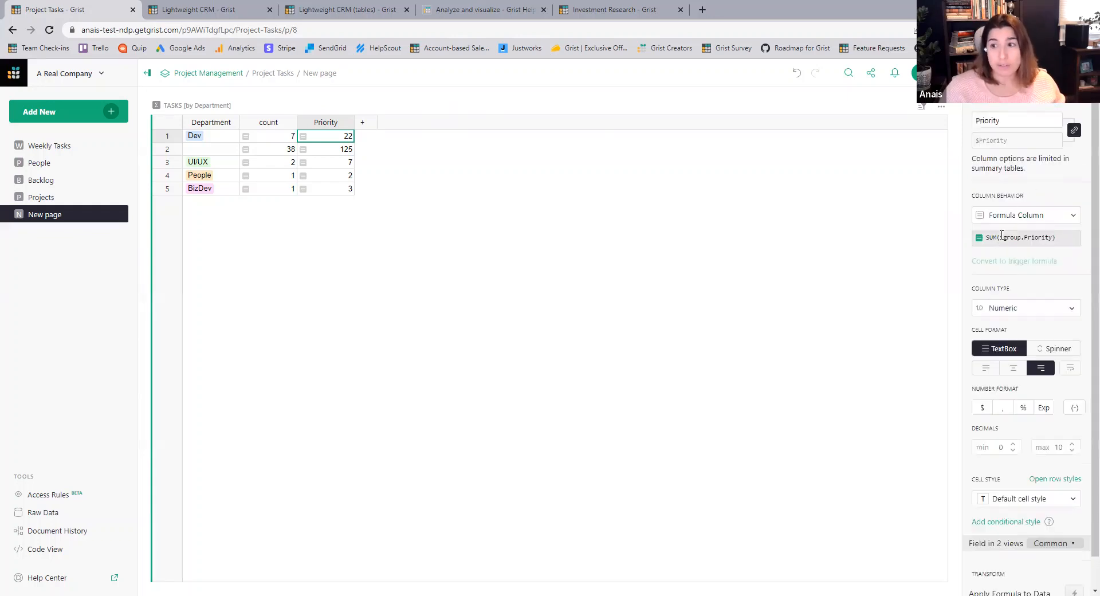
left_click(999, 237)
left_click_drag(997, 238, 980, 243)
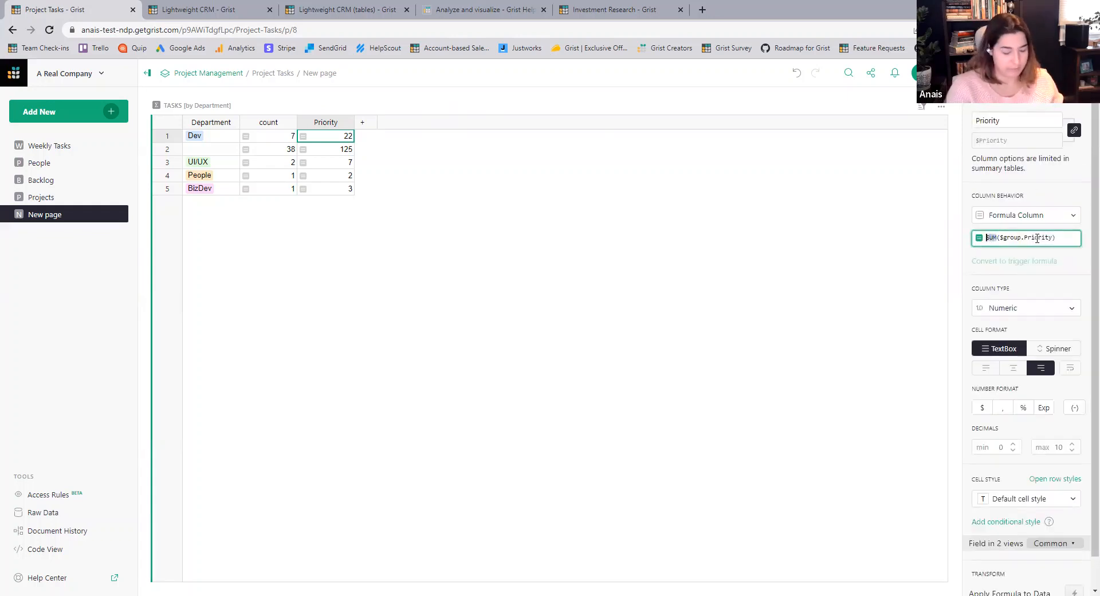
type("AVERAGE")
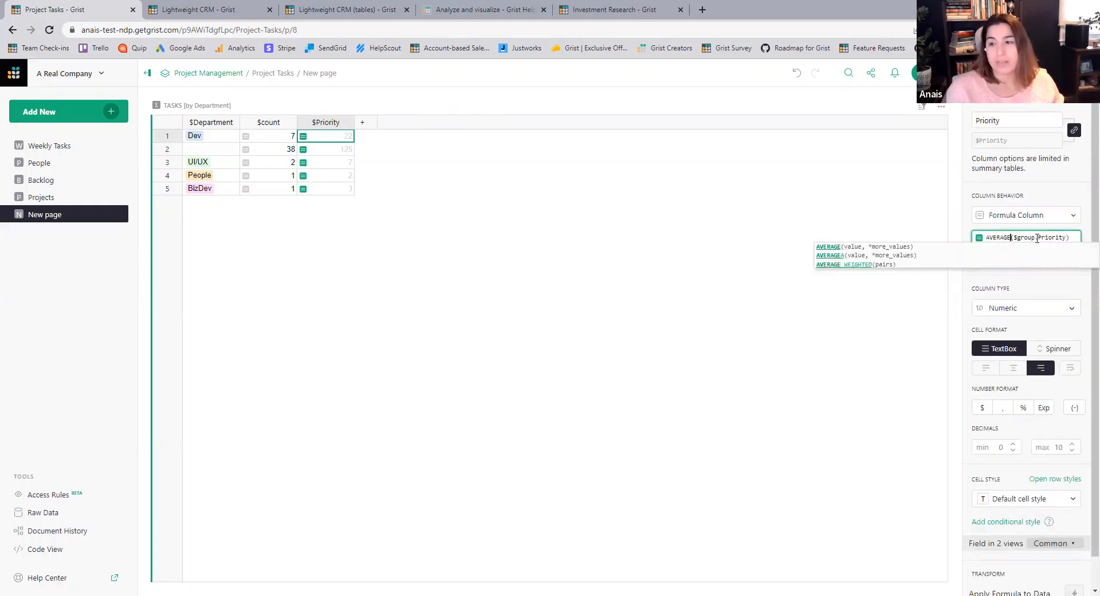
key("Return")
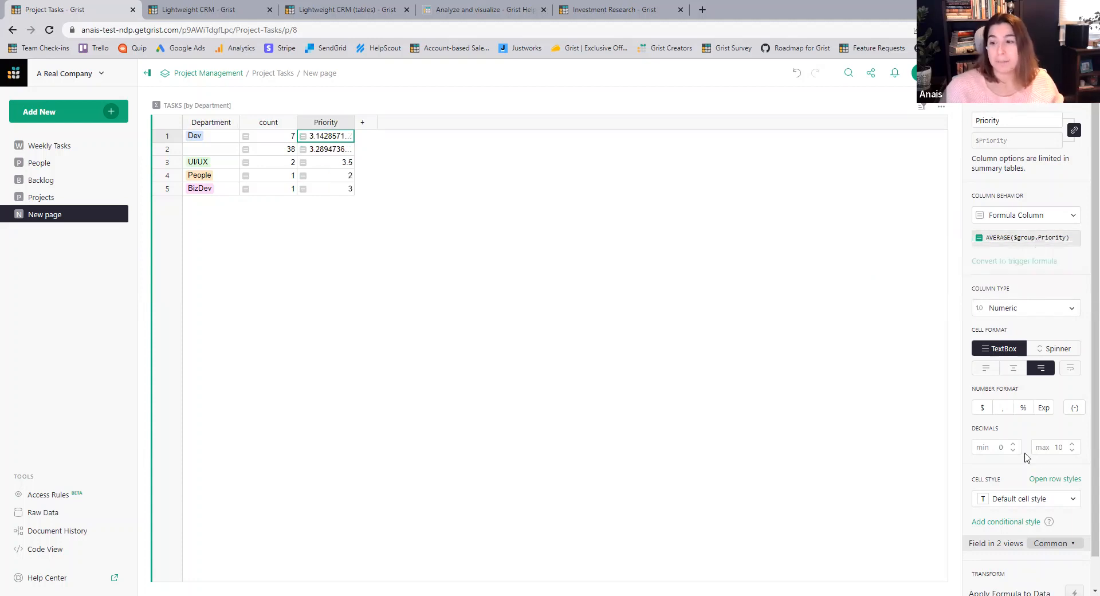
double_click(1079, 448)
type("2")
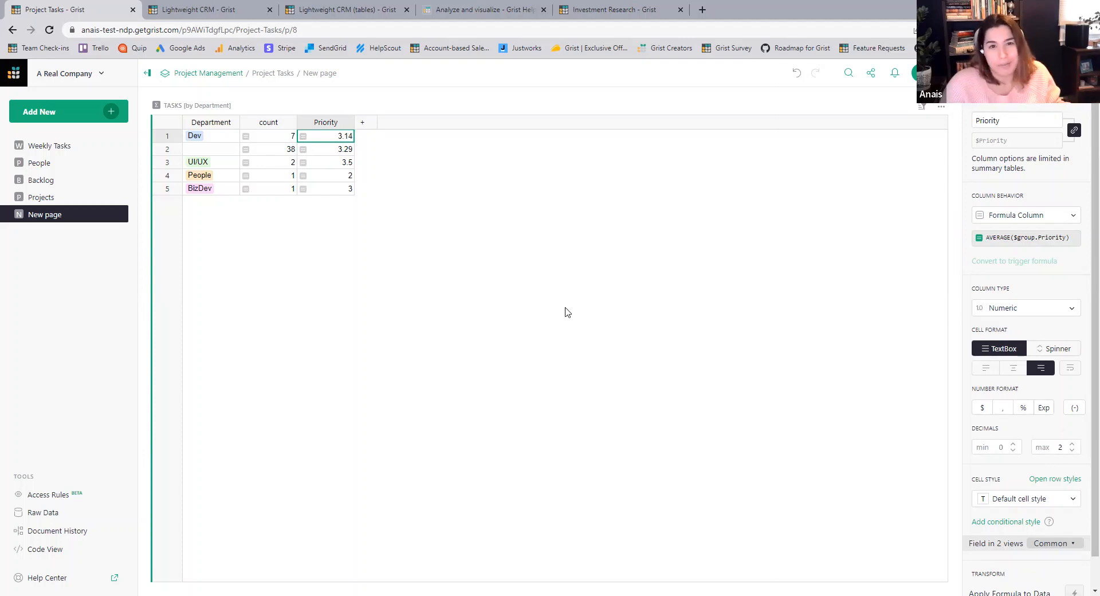
Delete the Priority column from the Department summary, and check the summary table's entry in Raw Data before returning to the new page.
left_click(347, 122)
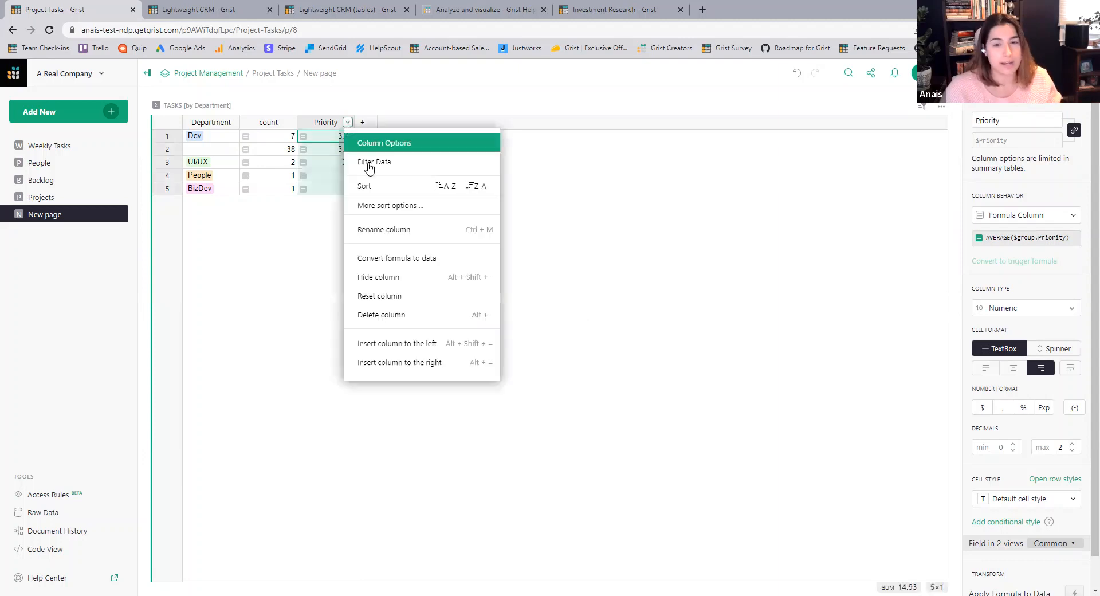
left_click(410, 314)
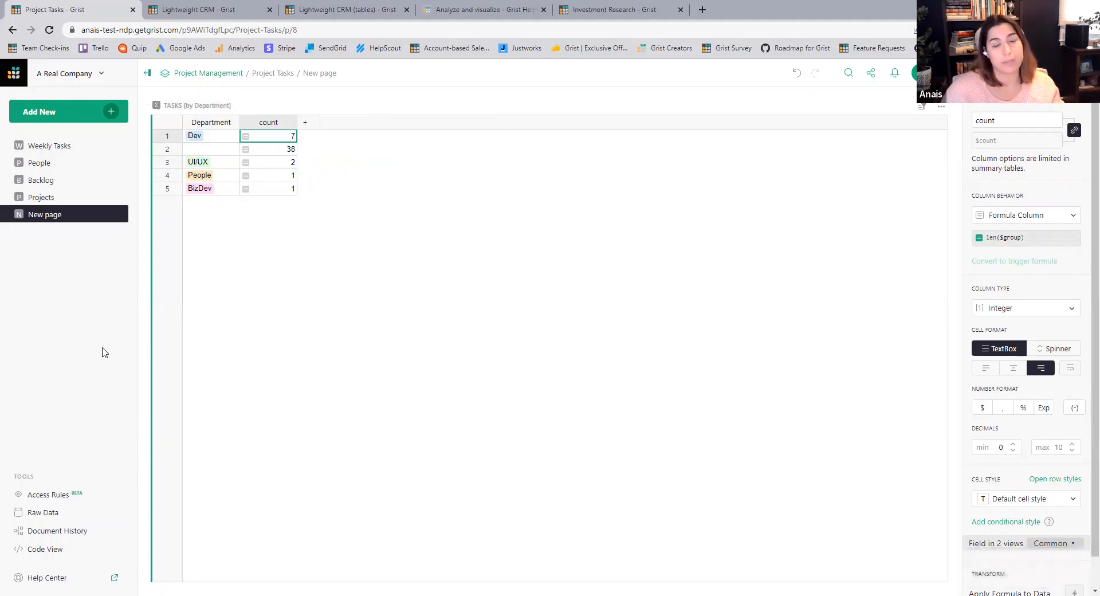
left_click(42, 511)
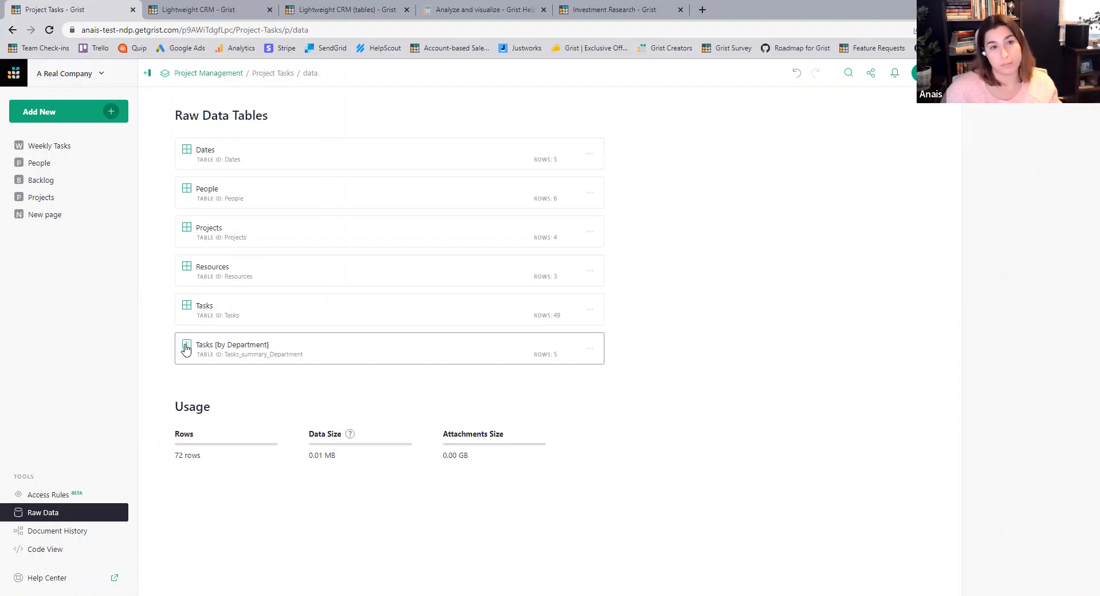
left_click(43, 215)
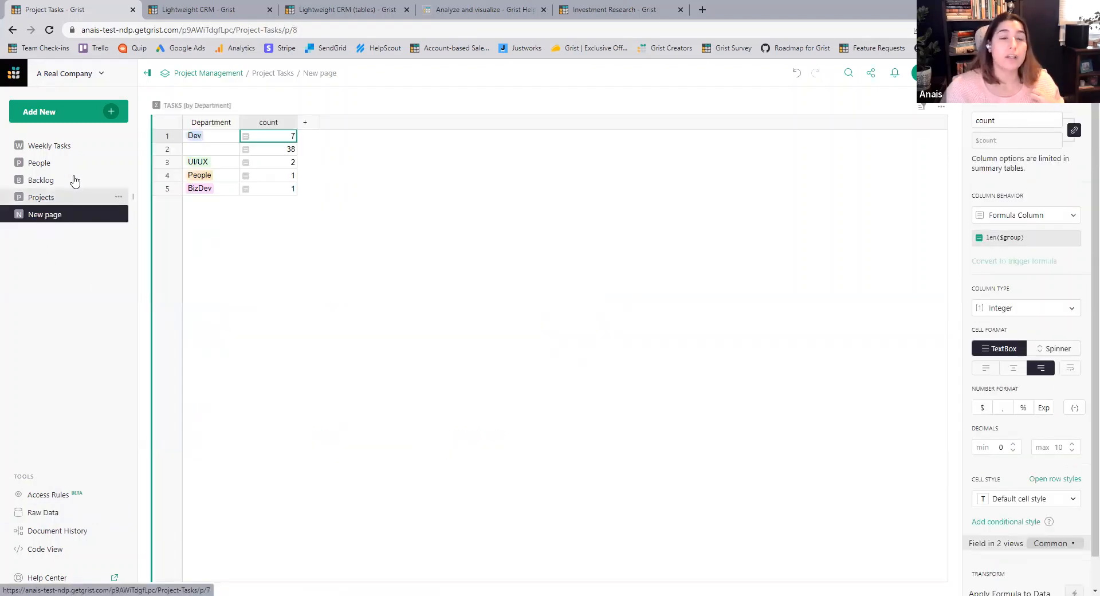
Add a Tasks table widget selected by TASKS [by Department] to the page, and narrow the summary widget to give Tasks more width.
left_click(111, 110)
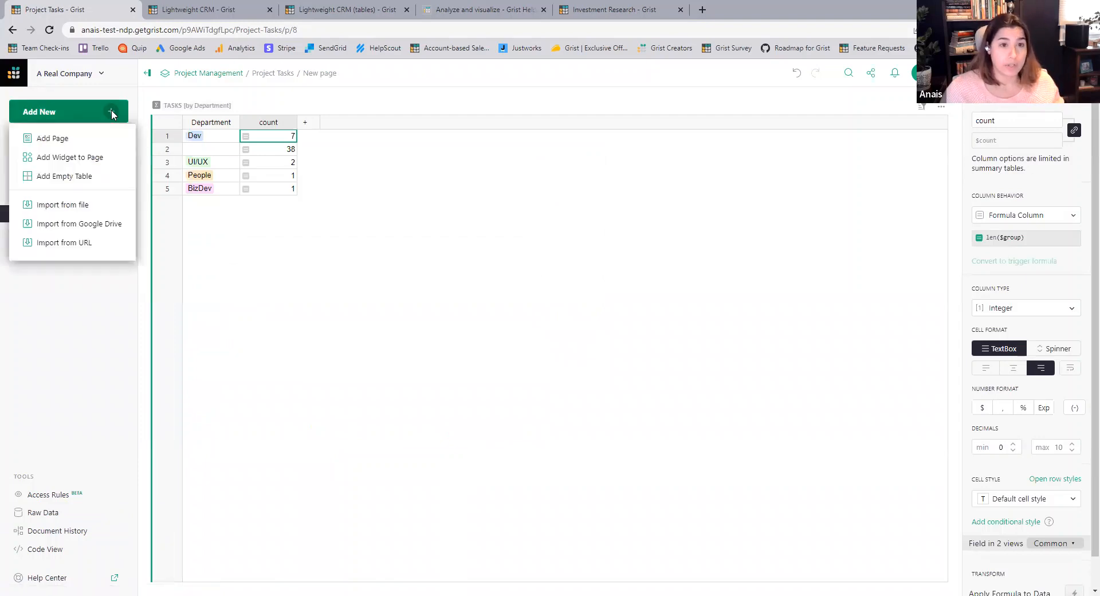
left_click(95, 162)
left_click(312, 209)
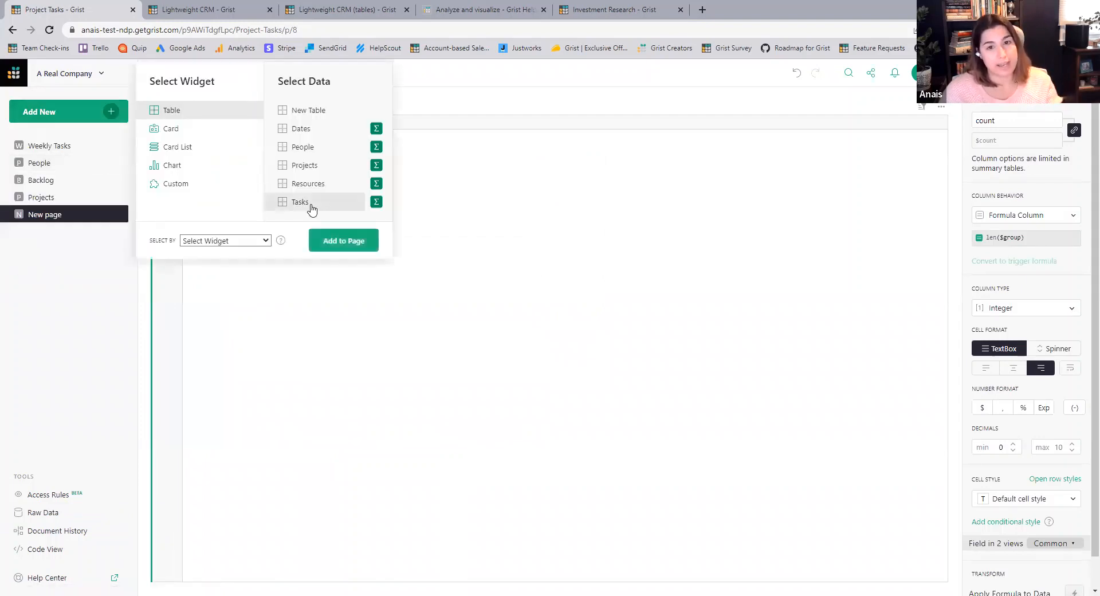
left_click(254, 243)
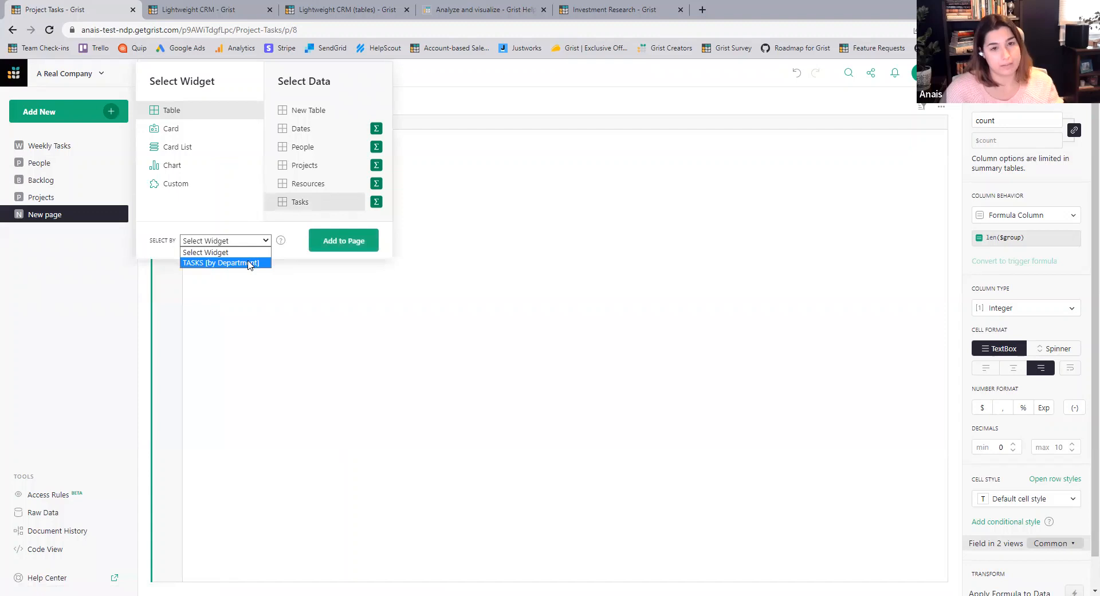
left_click(250, 263)
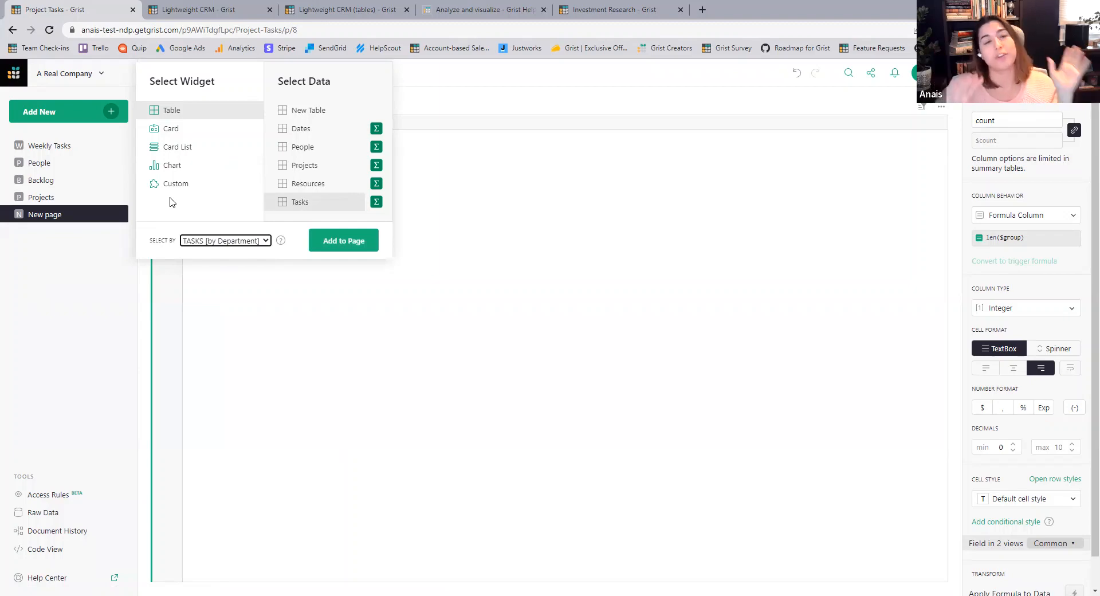
left_click(347, 242)
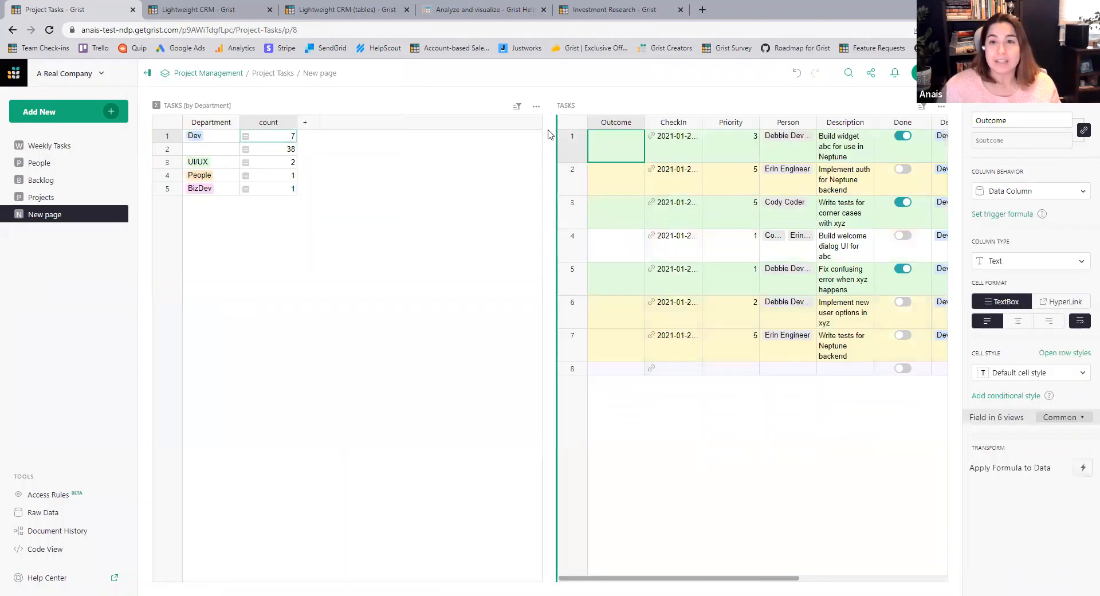
left_click_drag(548, 135, 319, 147)
Examine the linked tasks for each department in the summary: Dev, blank, UI/UX, People and BizDev.
left_click(214, 139)
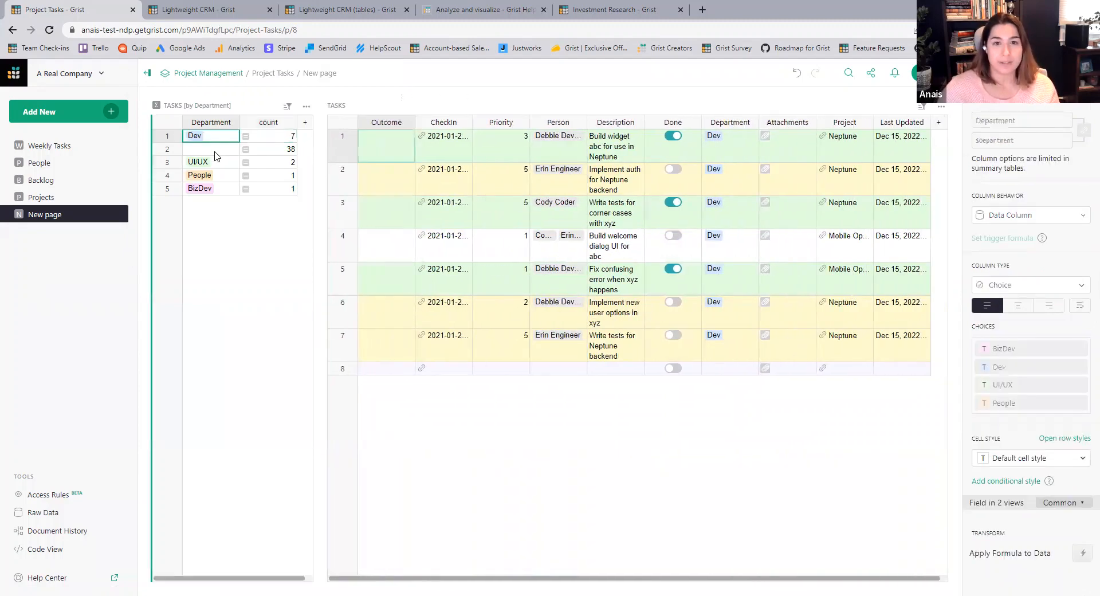
left_click(215, 150)
left_click(215, 163)
left_click(215, 176)
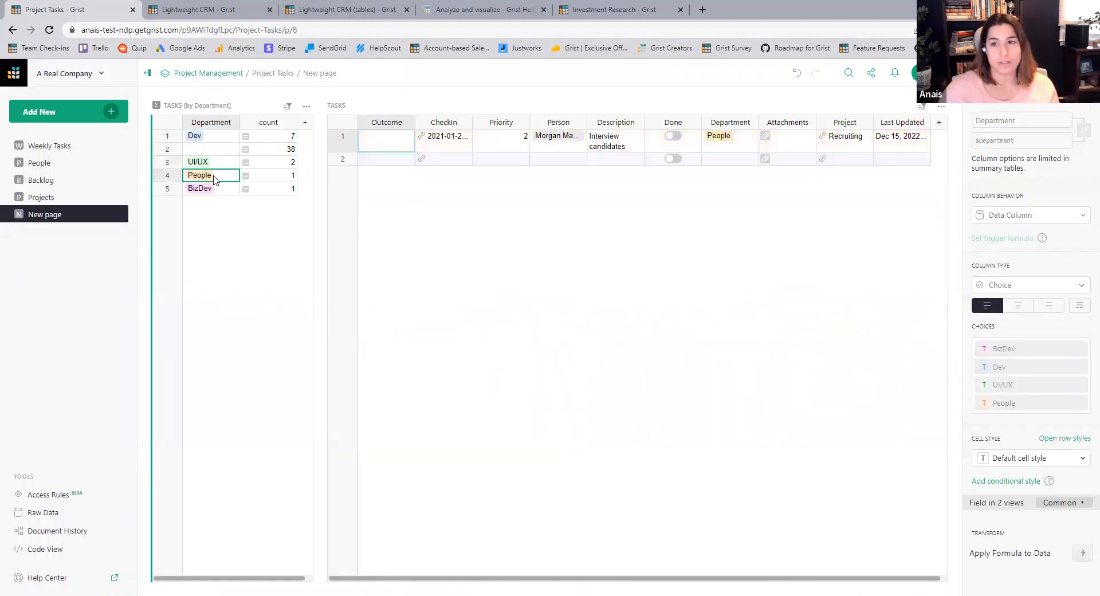
left_click(216, 189)
left_click(220, 139)
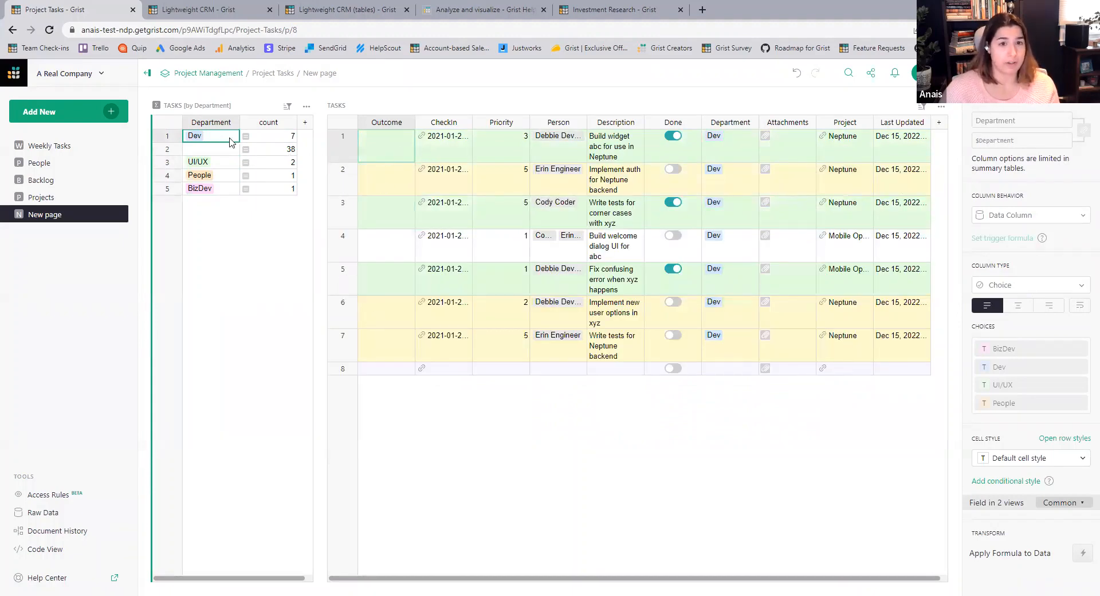
left_click(228, 166)
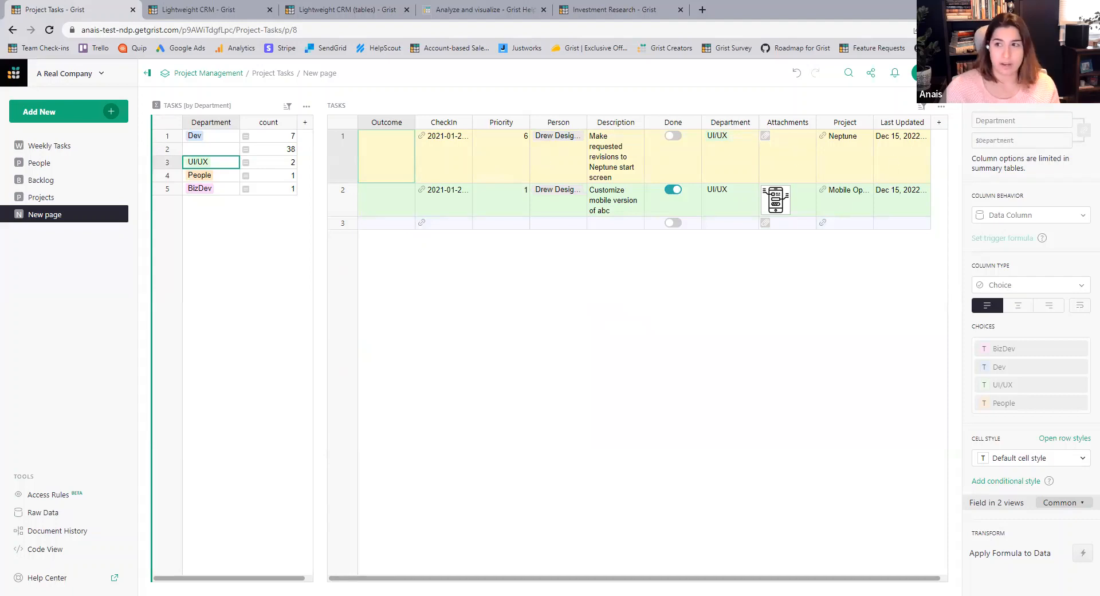
Reorder the Tasks widget's columns to Done, CheckIn, Department, Person, Description, Outcome, Attachments, Priority, Project, Last Updated.
left_click(990, 109)
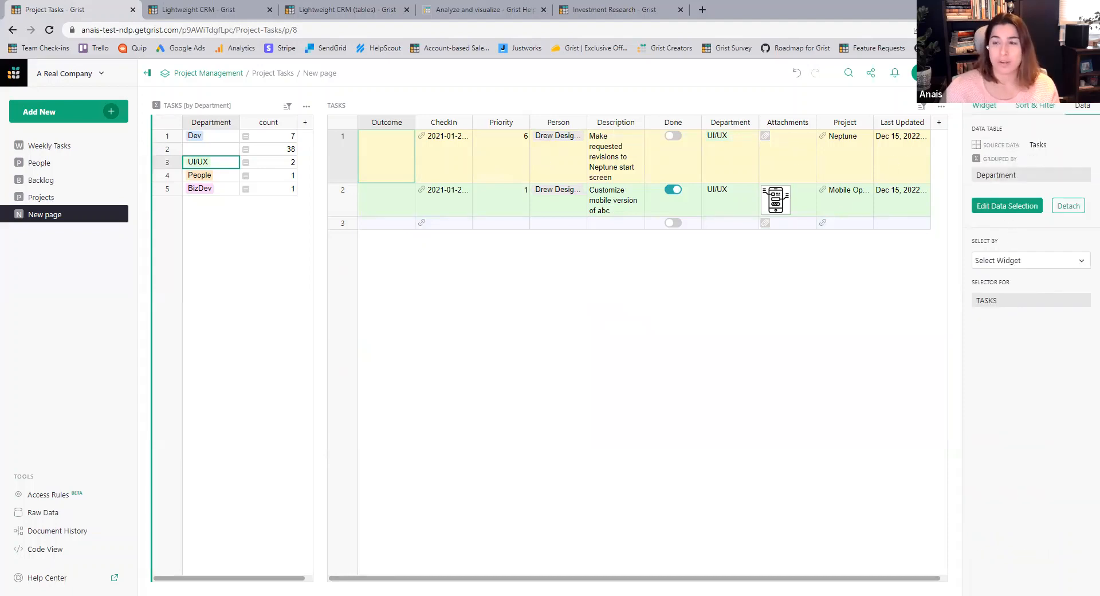
left_click(991, 110)
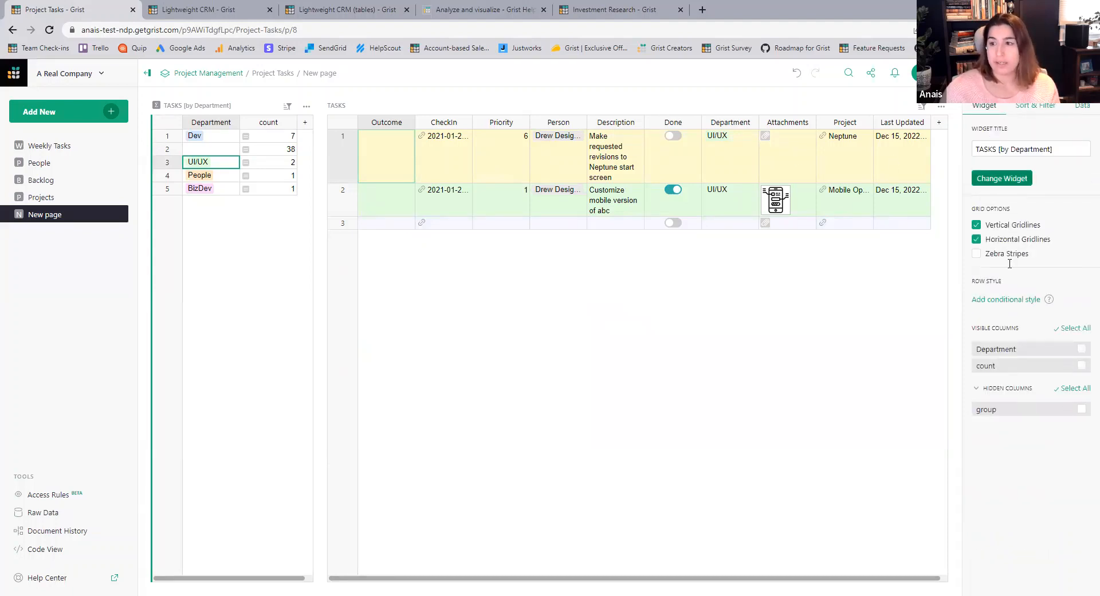
left_click(406, 171)
scroll(1045, 433, "down", 1)
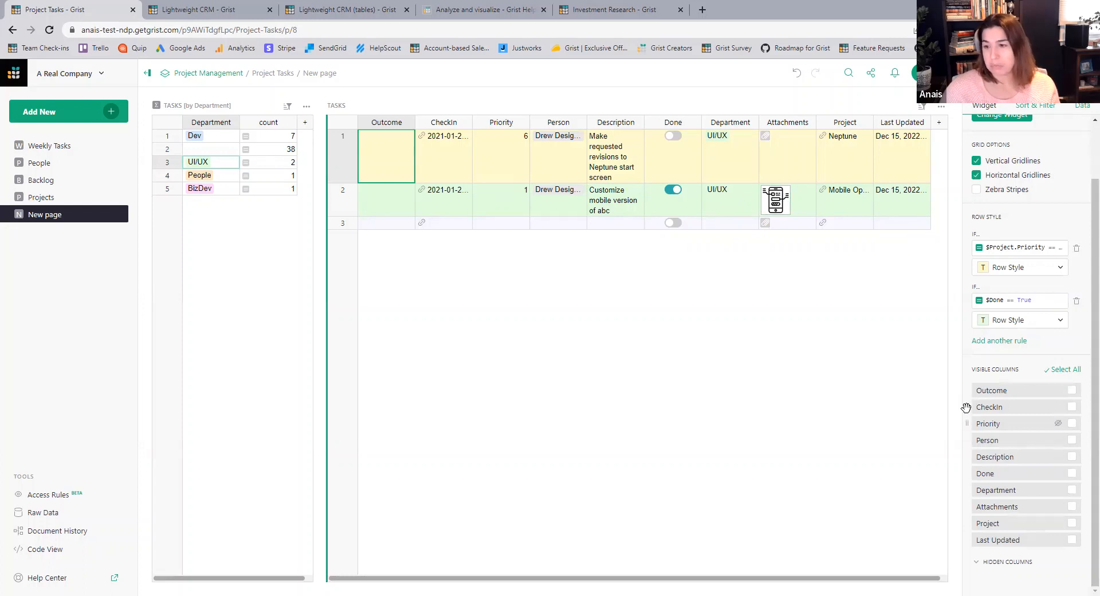
left_click_drag(966, 407, 964, 391)
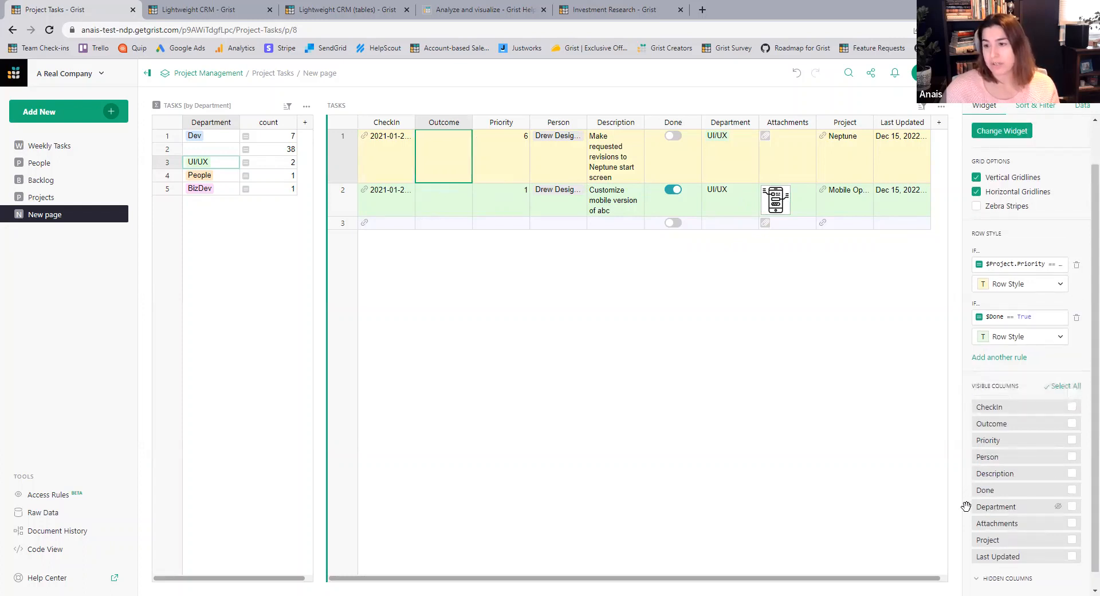
left_click_drag(966, 506, 966, 424)
mouse_move(966, 474)
left_mouse_down()
mouse_move(966, 440)
mouse_move(975, 457)
left_mouse_up()
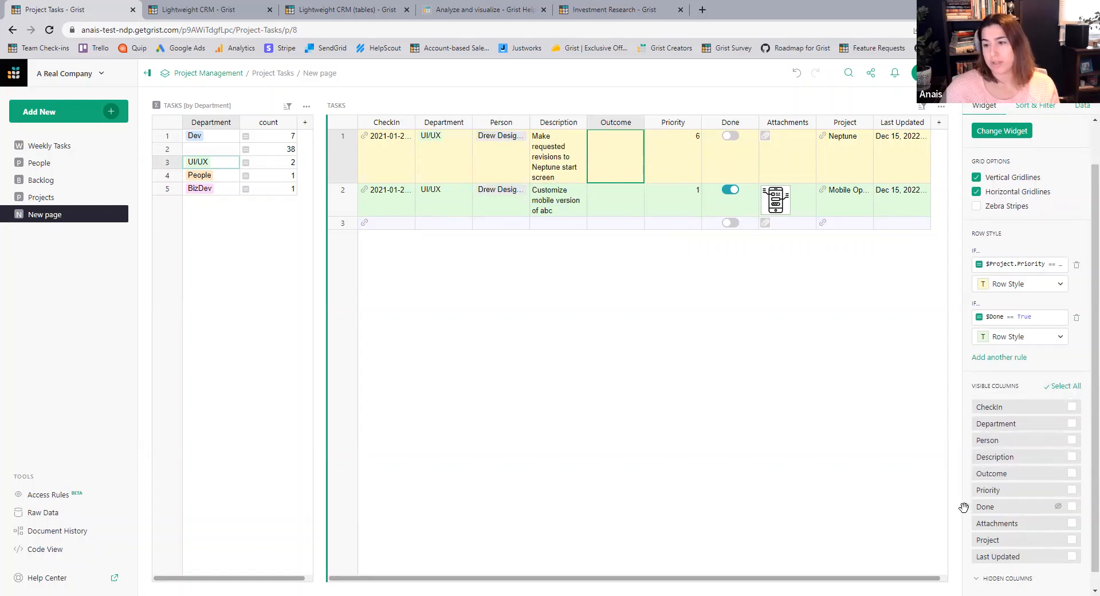
left_click_drag(967, 523, 967, 406)
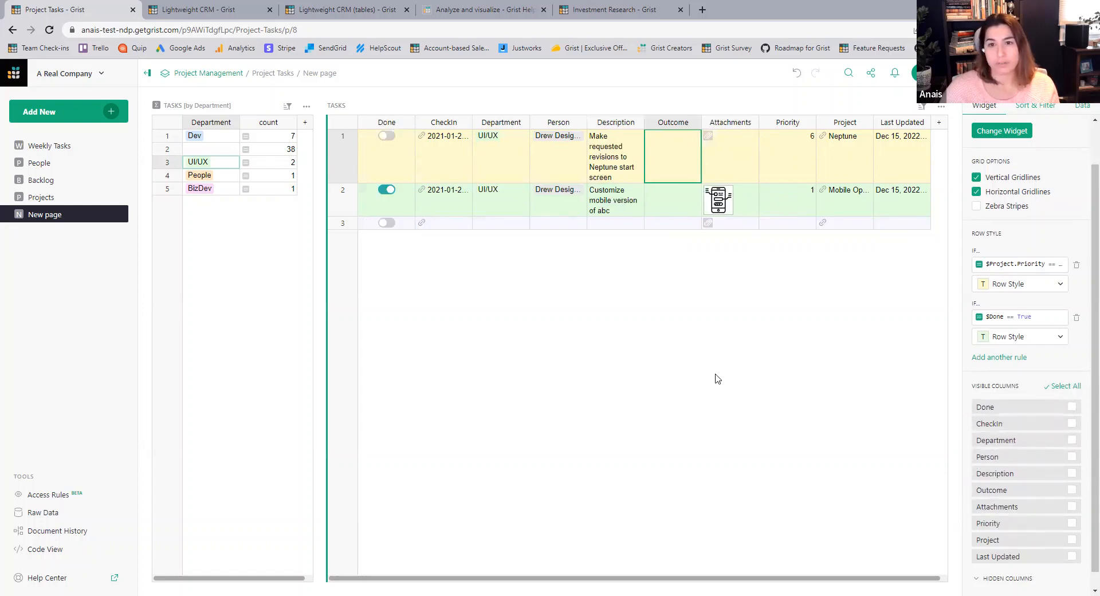
left_click(952, 72)
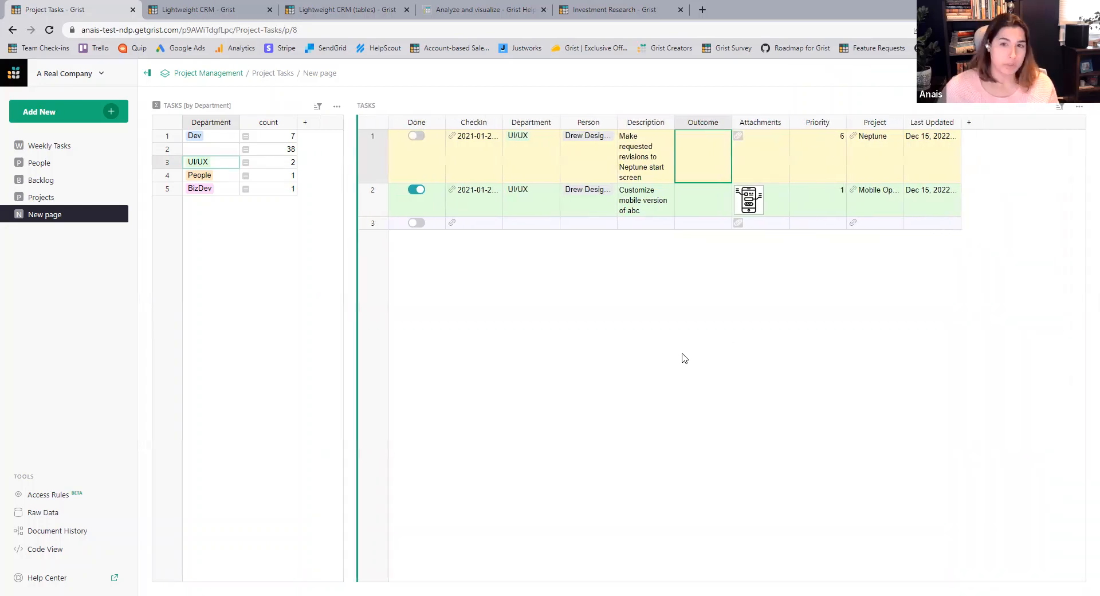
Assign the Dev department to the "Add support to import xyz files" task in the blank group, and view the Dev tasks.
left_click(206, 150)
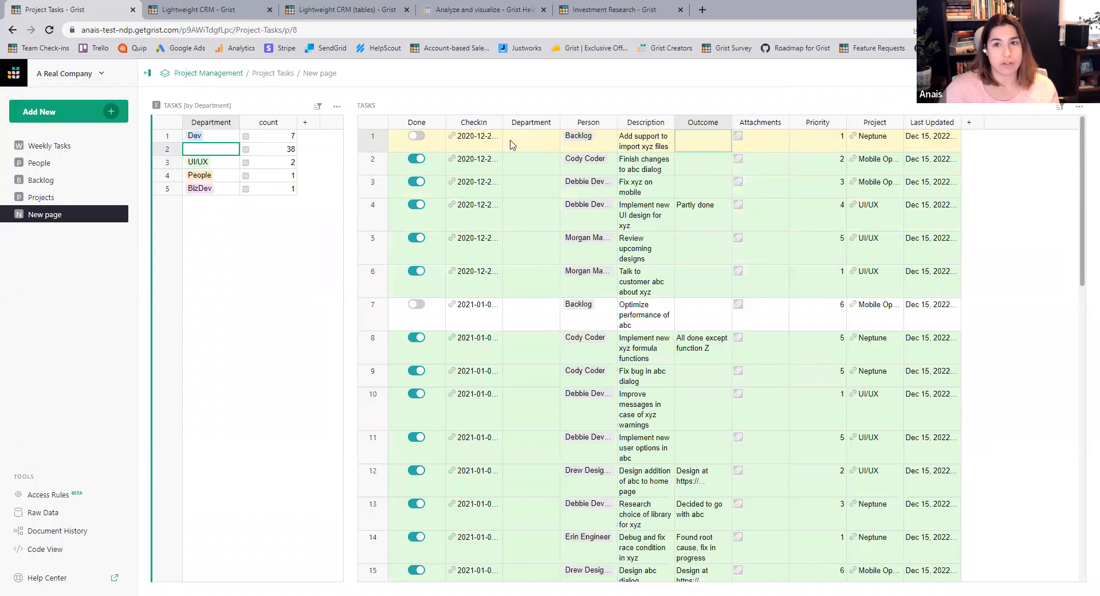
left_click(531, 145)
double_click(531, 146)
type("BizDev")
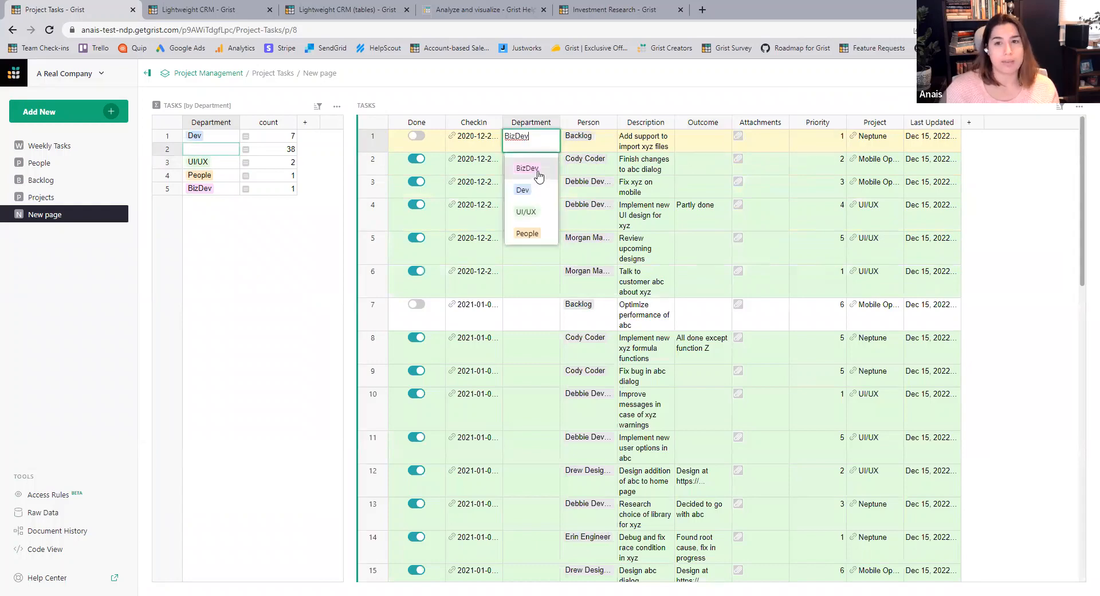
left_click(544, 190)
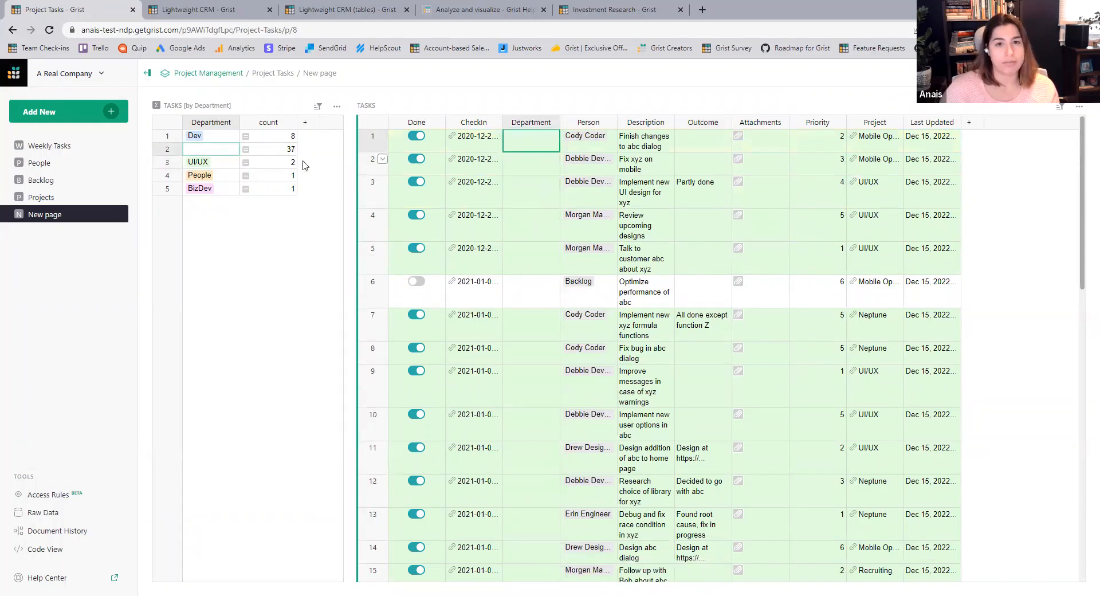
left_click(221, 138)
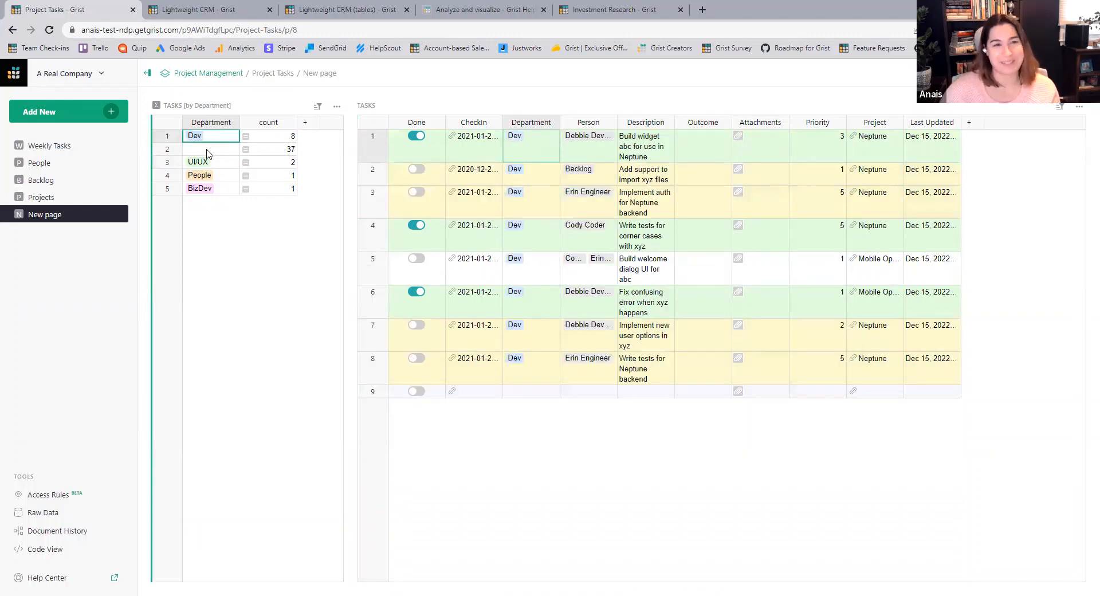
Change the department of the "Interview candidates" task from People to BizDev, and view the BizDev tasks.
left_click(207, 152)
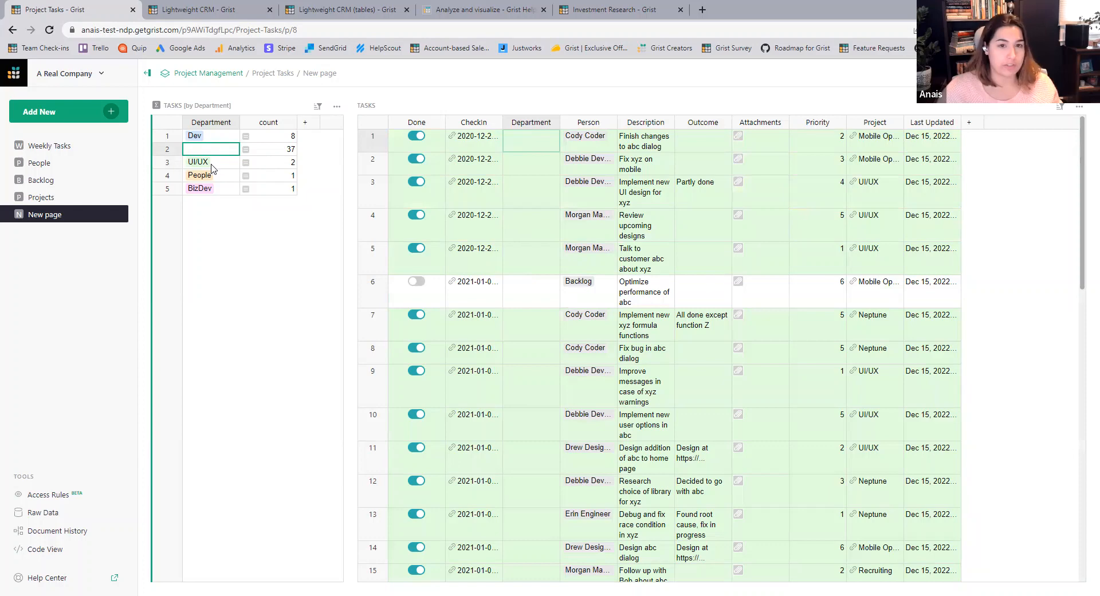
left_click(213, 175)
double_click(536, 148)
left_click(533, 187)
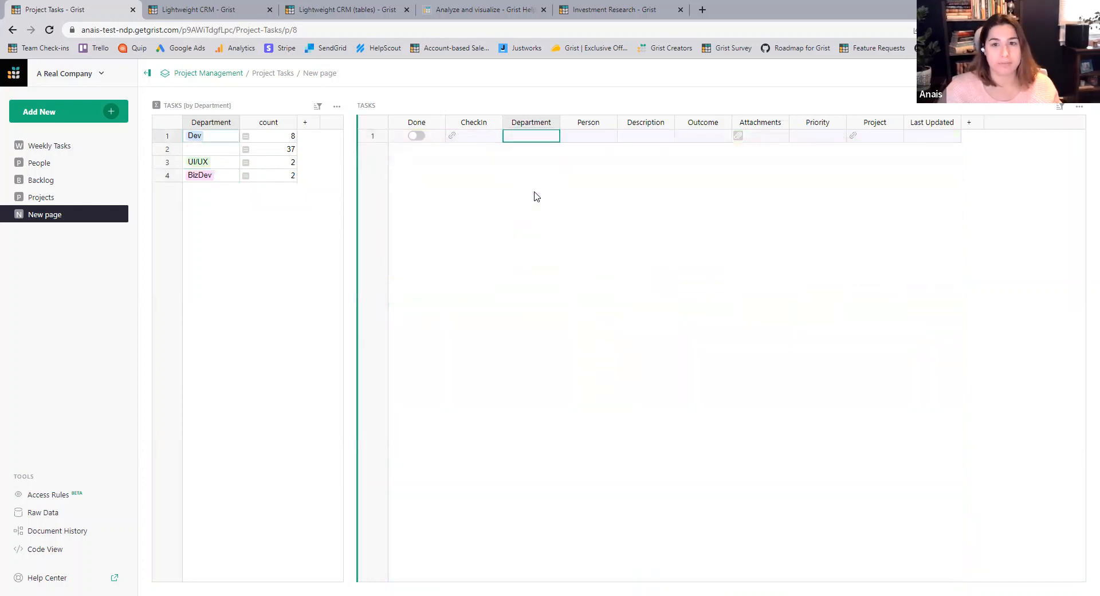
left_click(225, 182)
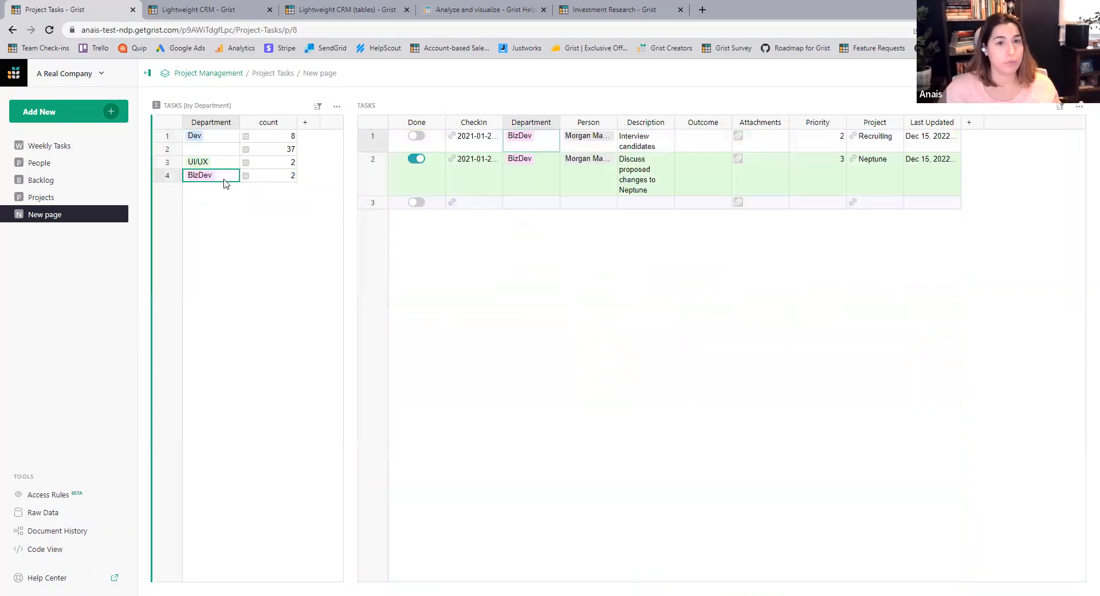
Assign the People department to the "Finish changes to abc dialog" task in the blank group, and view the People tasks.
left_click(229, 149)
double_click(530, 140)
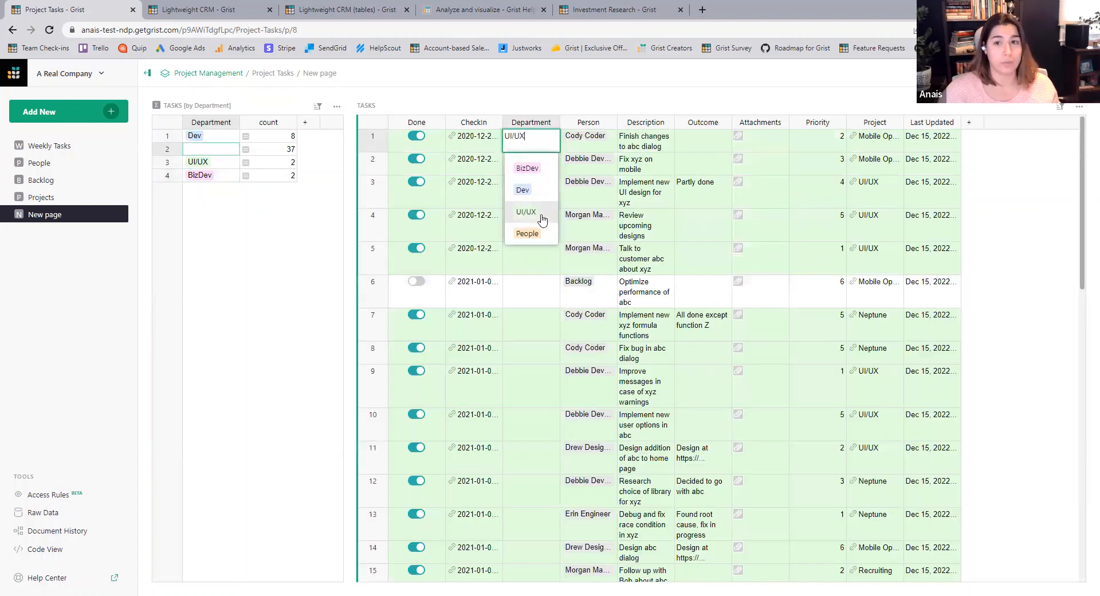
left_click(527, 233)
left_click(215, 192)
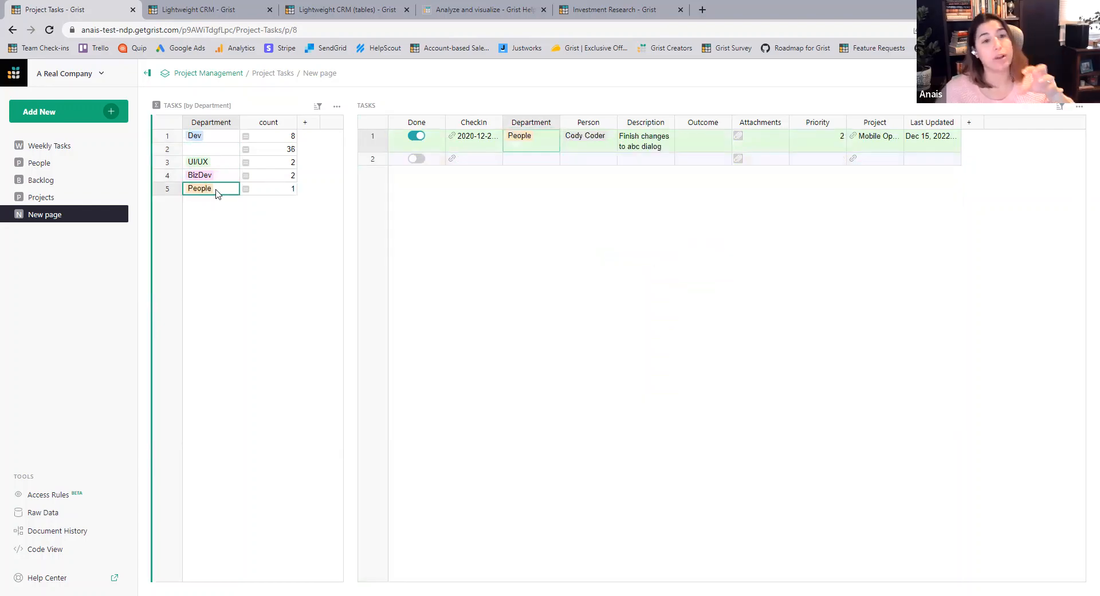
left_click(212, 151)
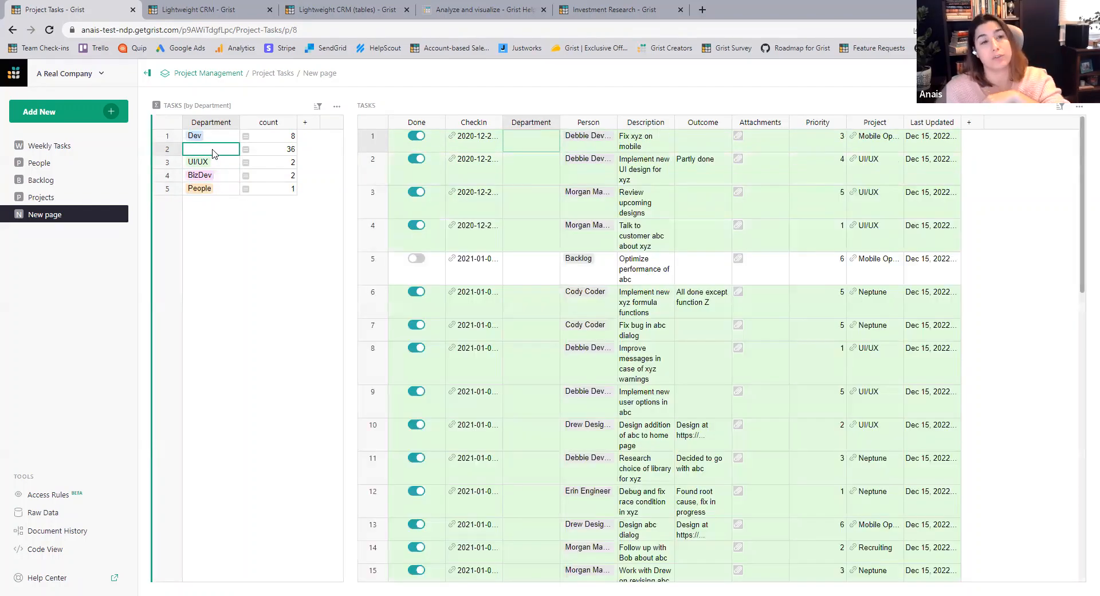
double_click(523, 146)
type("New!")
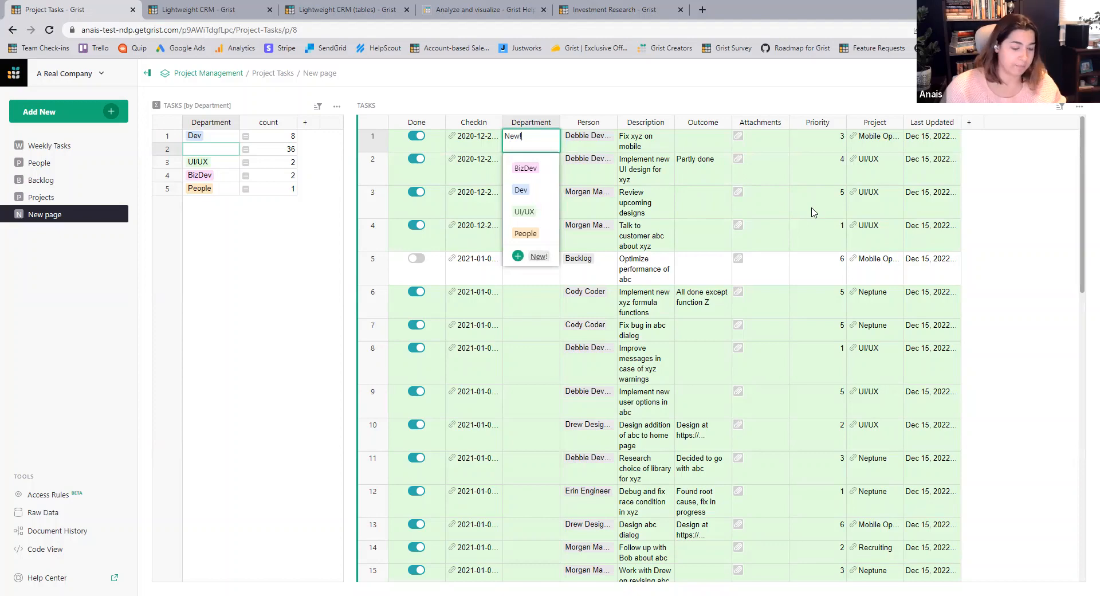
key("Escape")
Open the Tasks widget's Department column choices for editing and cancel without changing them.
left_click(1087, 73)
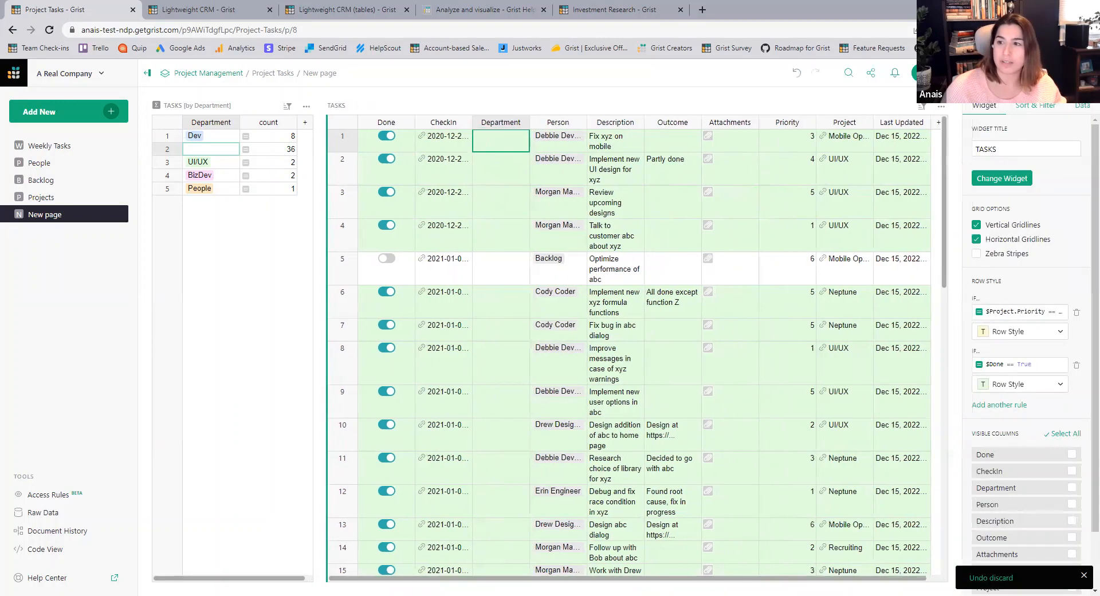
left_click(1039, 73)
left_click(990, 395)
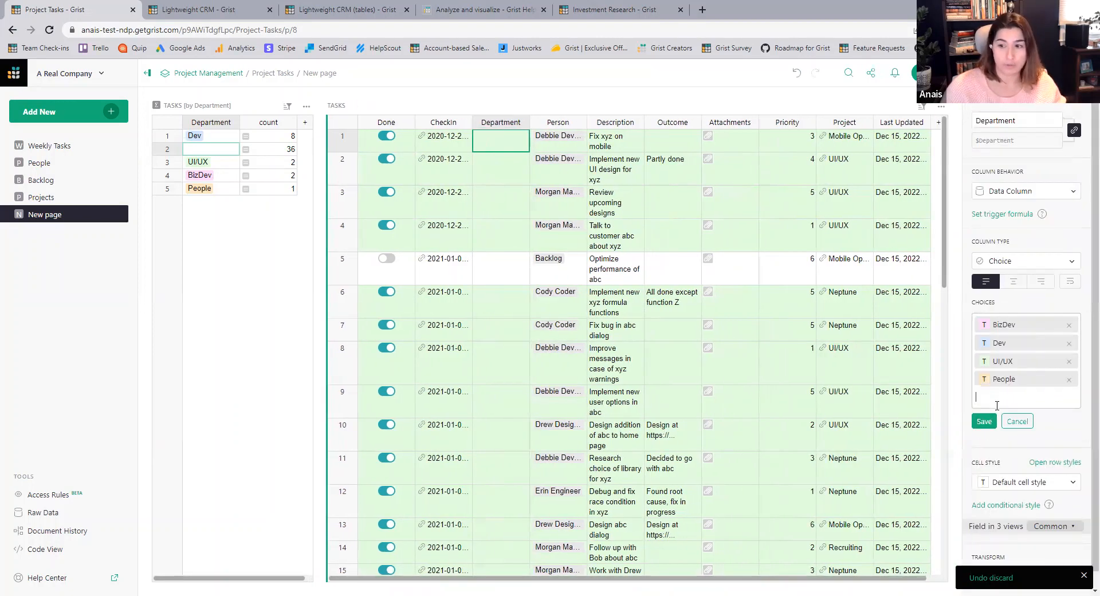
left_click(1009, 422)
Add New as a department choice on the "Fix xyz on mobile" task in the blank group, and view the New tasks.
double_click(501, 145)
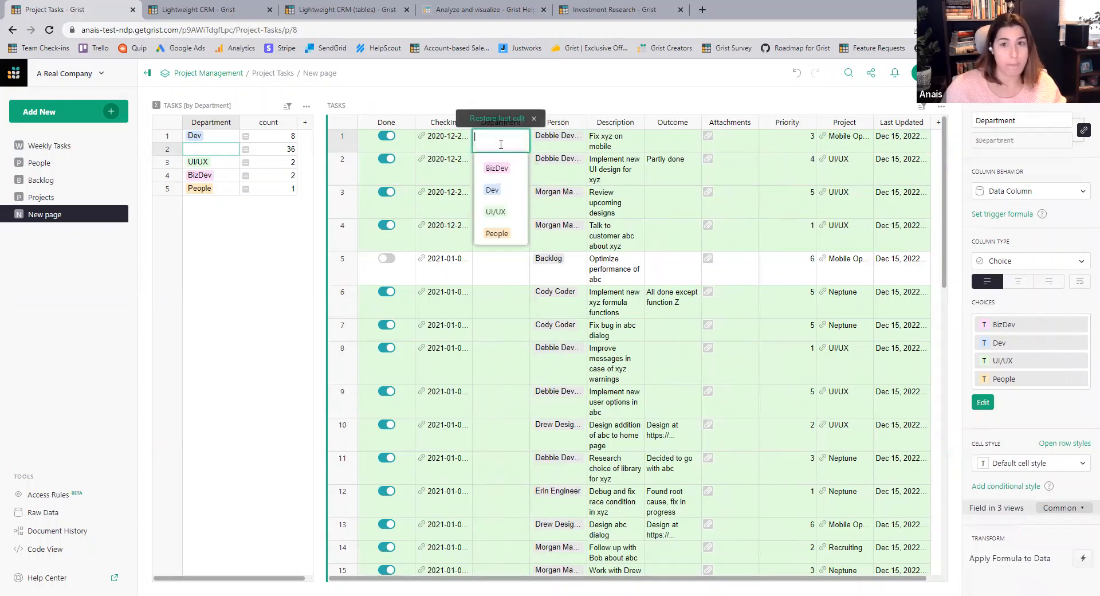
type("New")
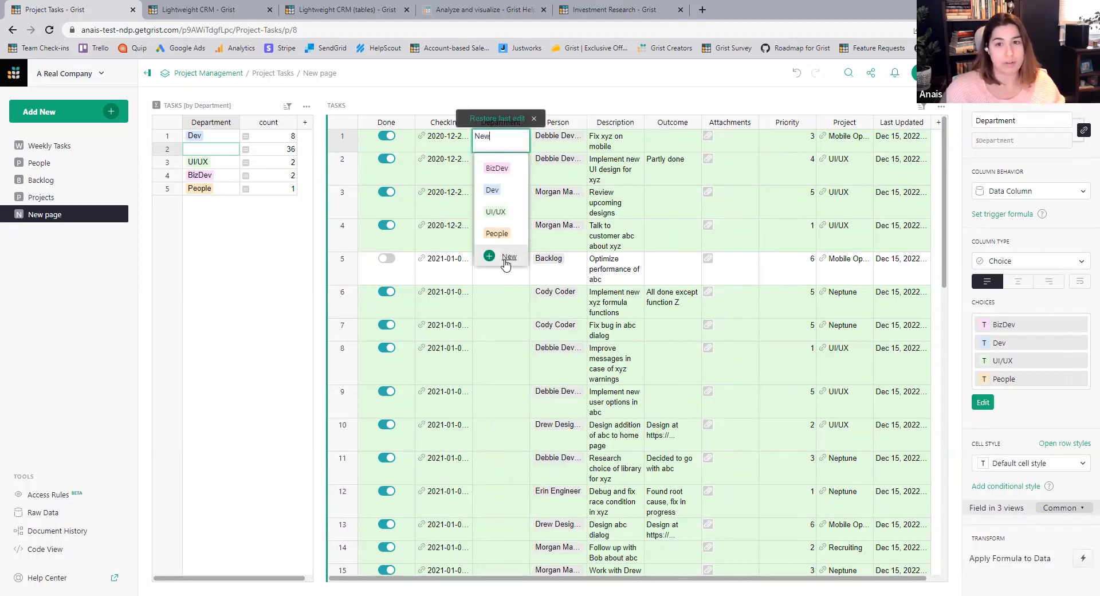
left_click(505, 259)
left_click(222, 205)
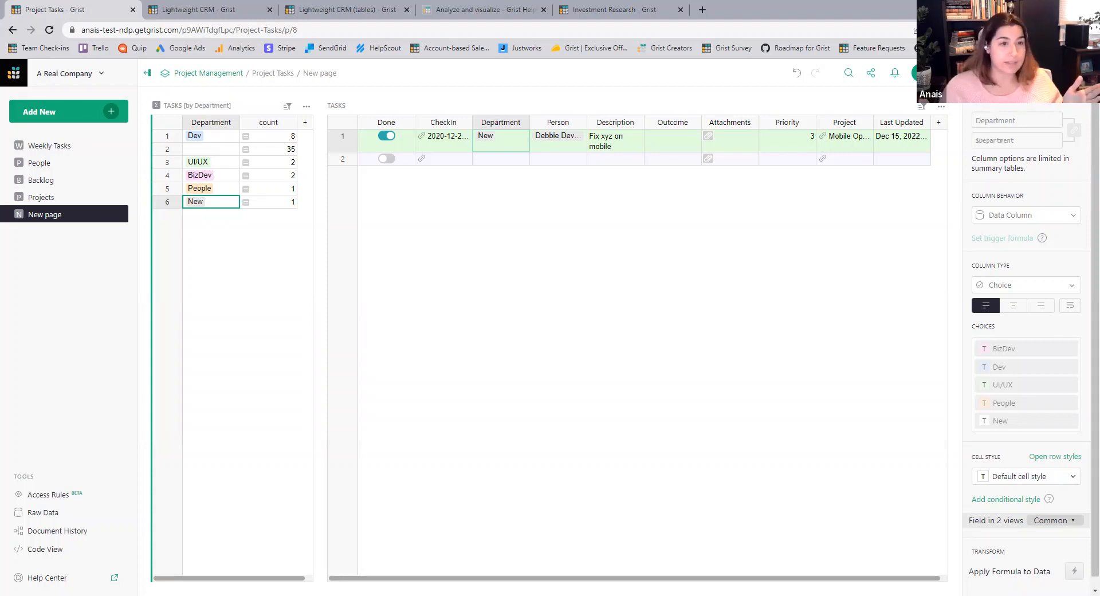
Rename the new summary page as Department Tasks.
left_click(51, 213)
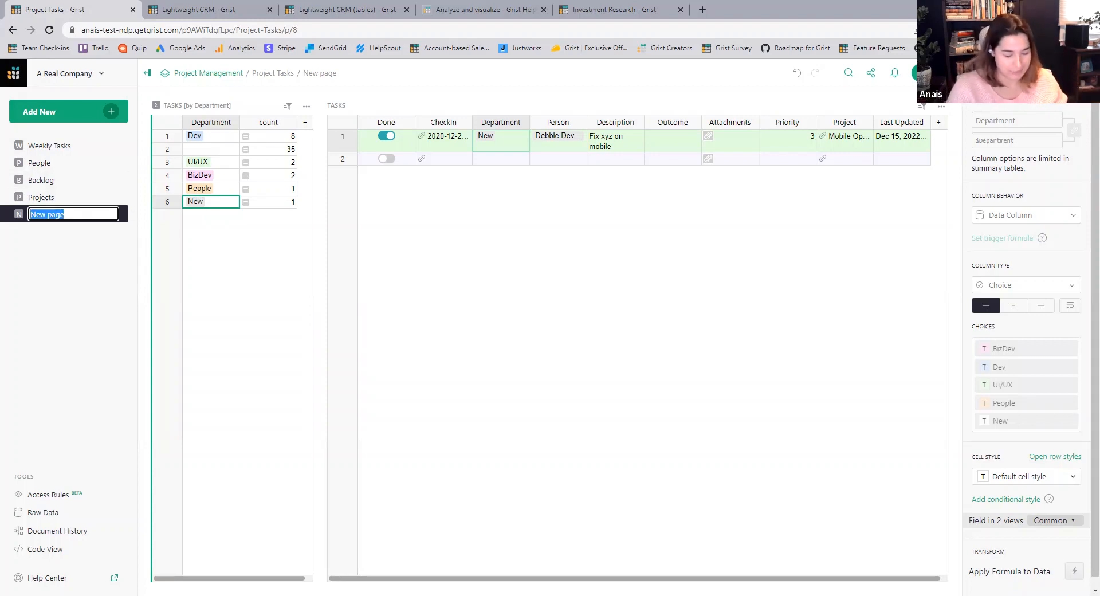
type("By")
key("BackSpace")
key("BackSpace")
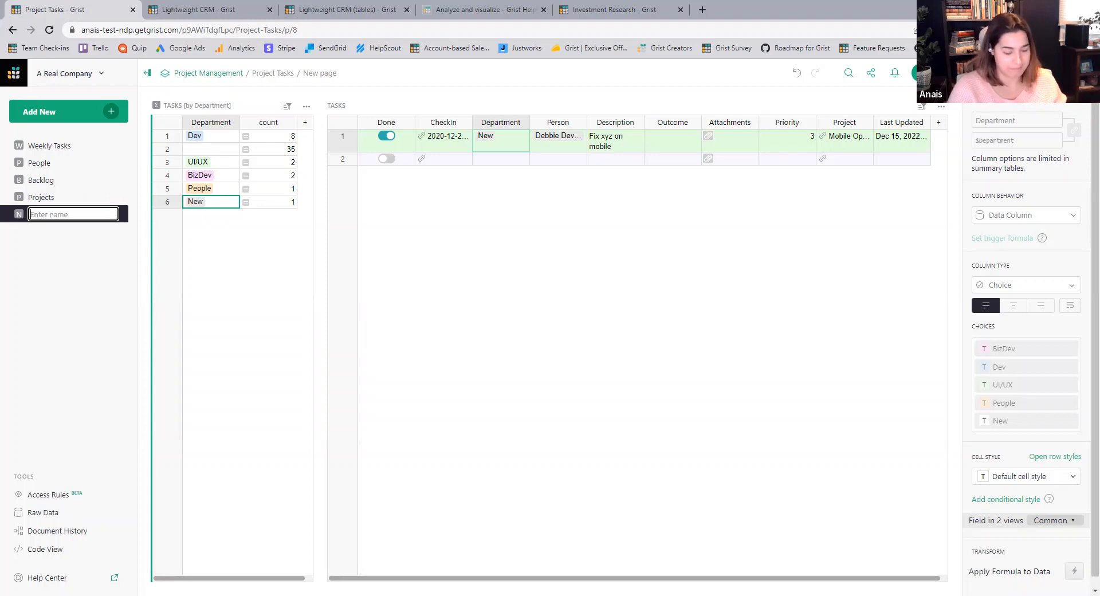
type("Department T")
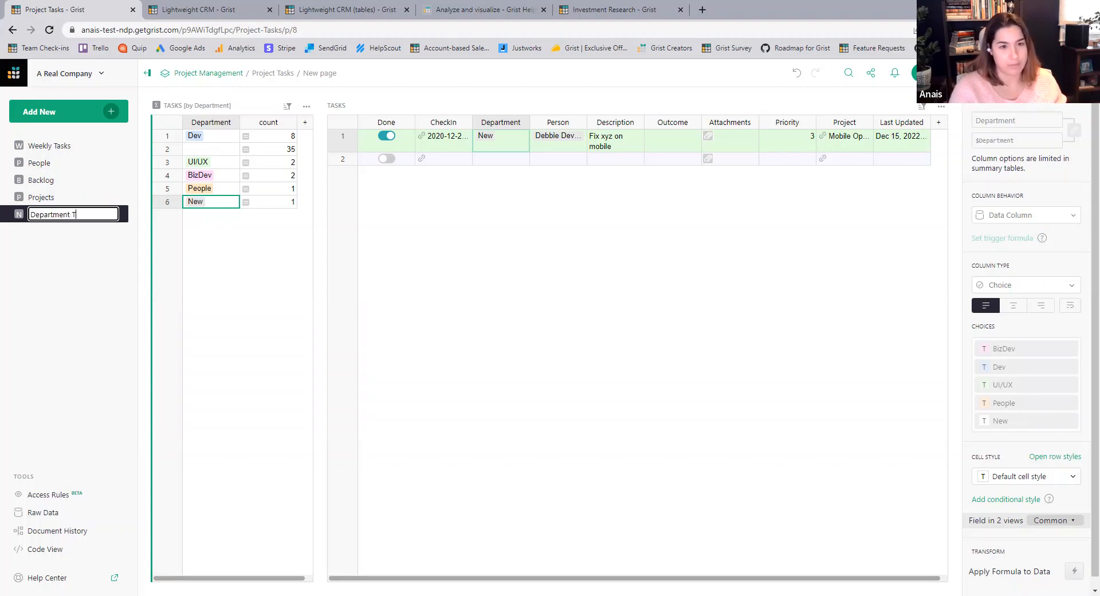
type("asks")
key("Return")
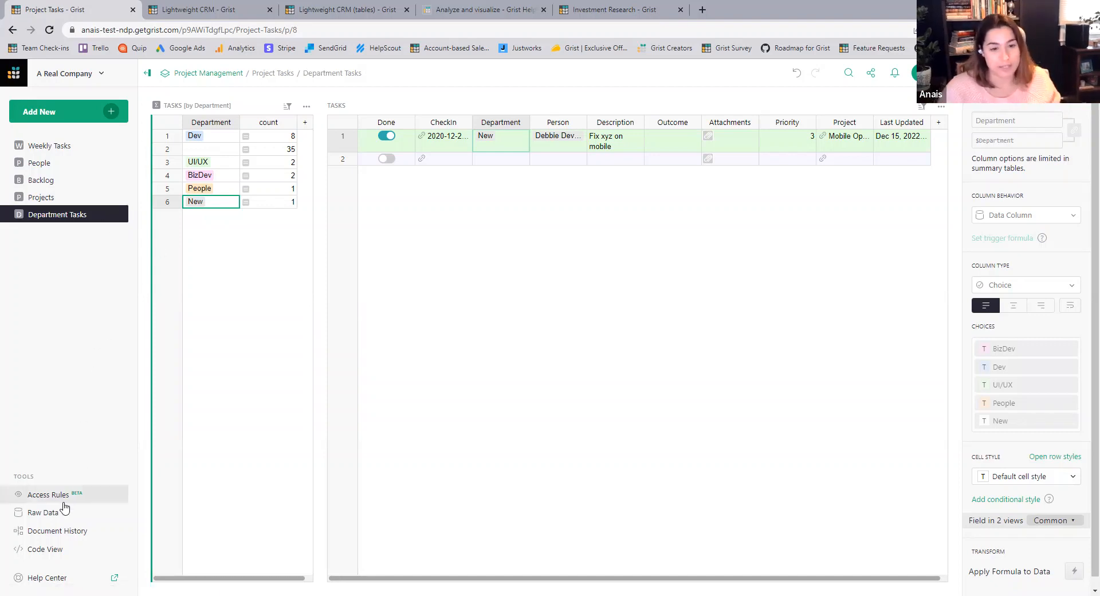
Delete all rows from the Tasks table in the document's raw data.
left_click(52, 519)
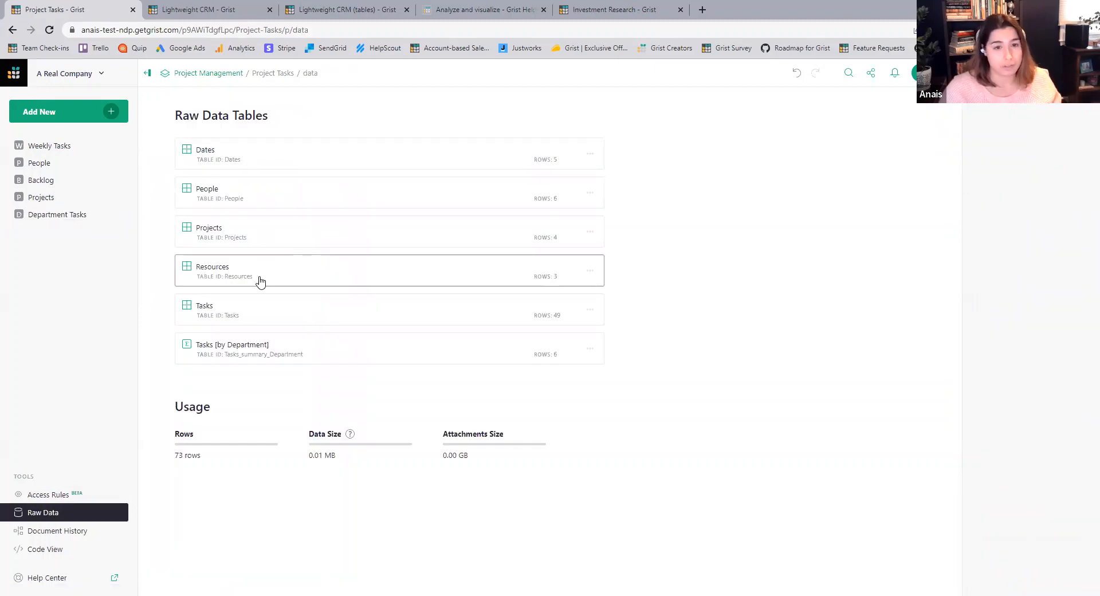
left_click(259, 303)
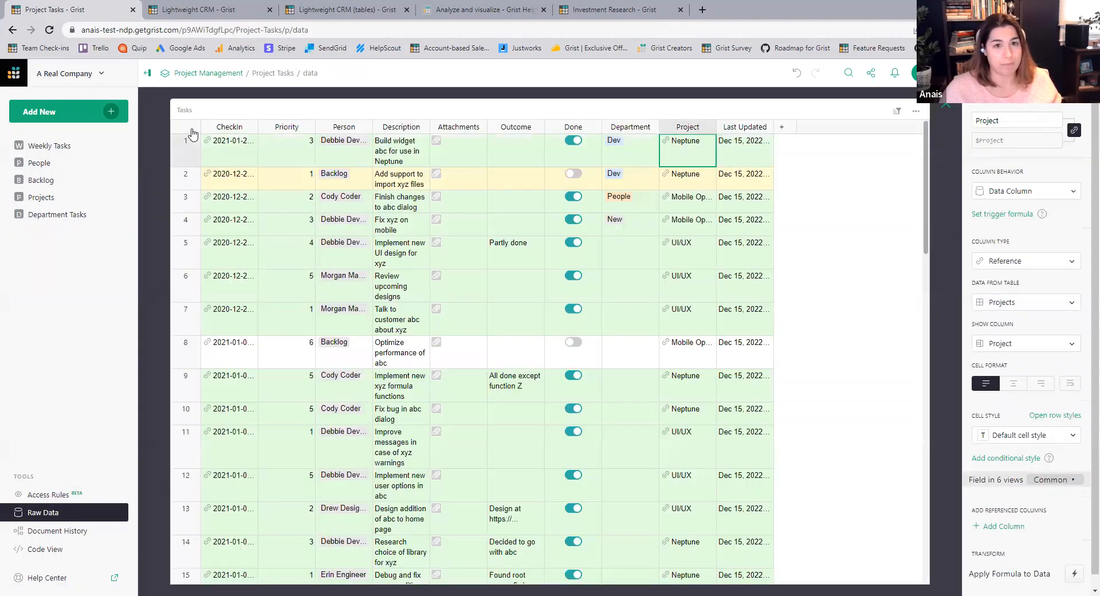
left_click(191, 131)
left_click(195, 140)
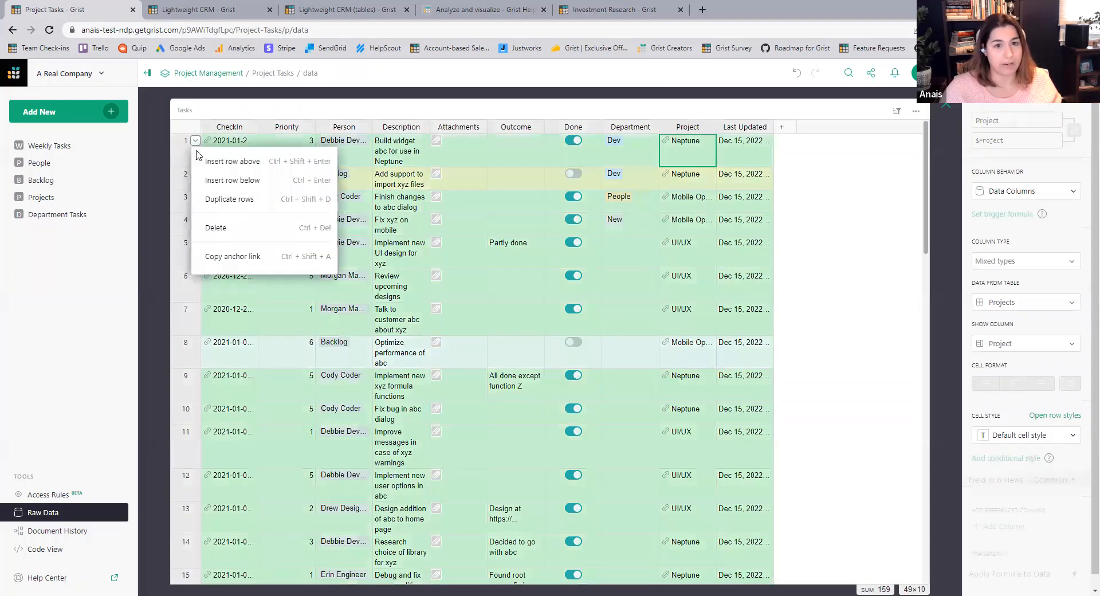
right_click(239, 145)
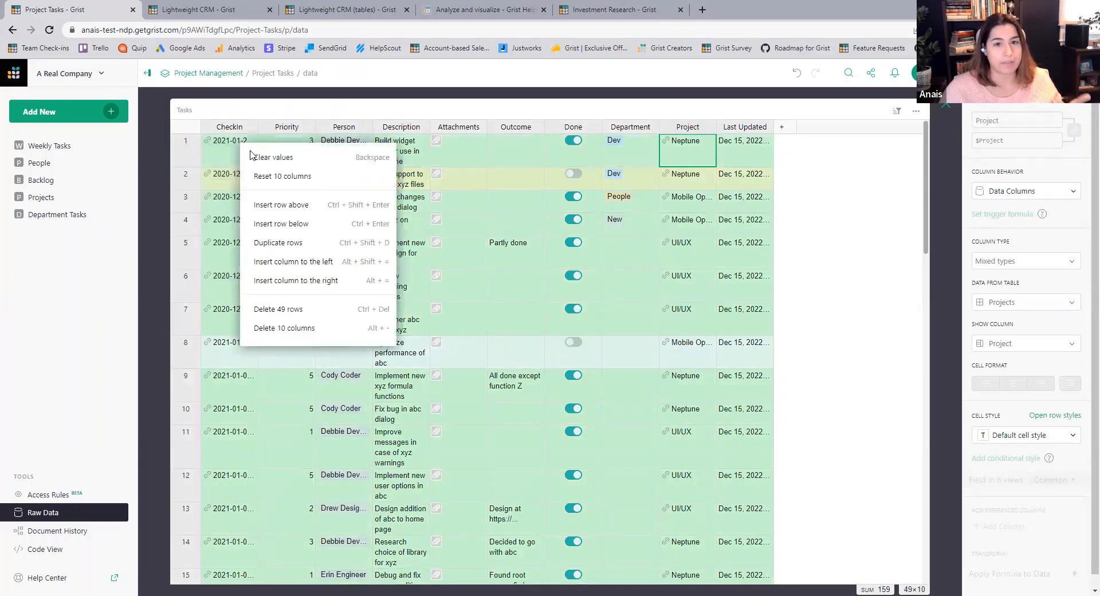
left_click(309, 310)
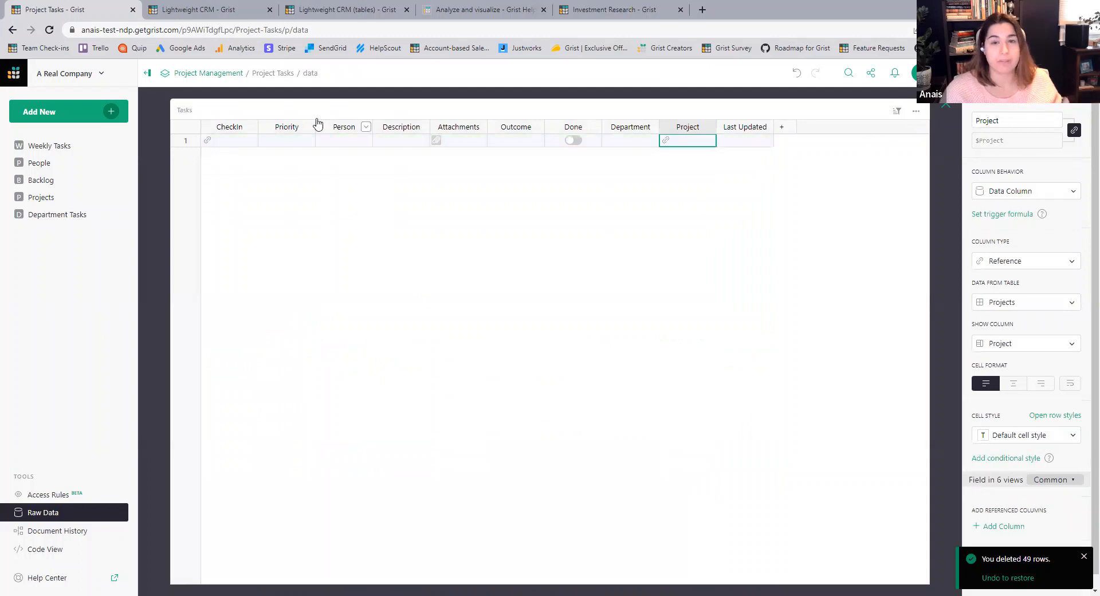
left_click(946, 110)
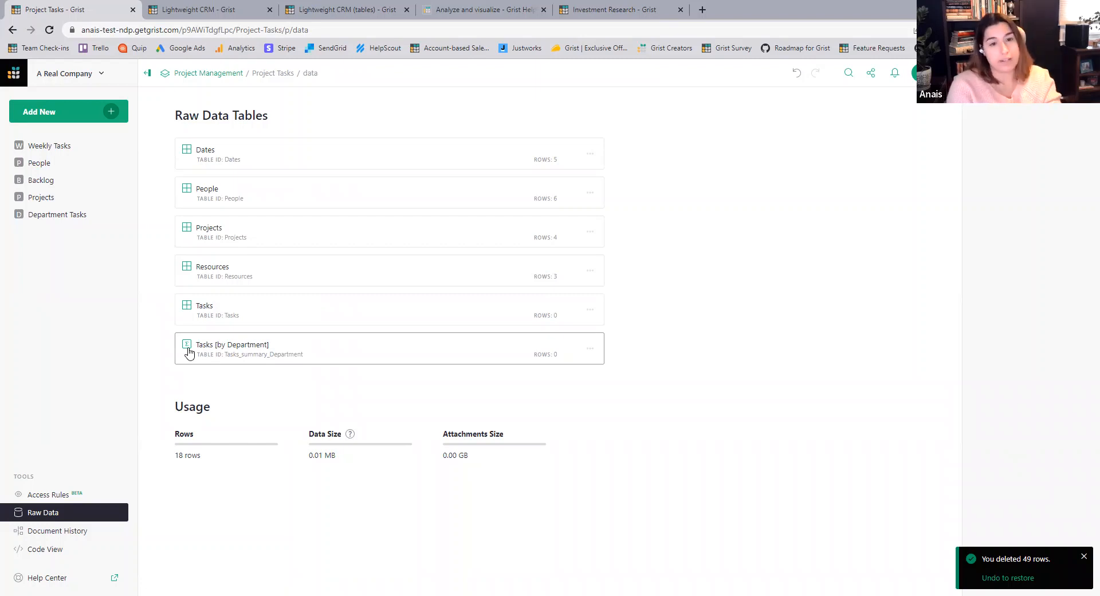
Delete all rows from the raw Resources table.
left_click(237, 270)
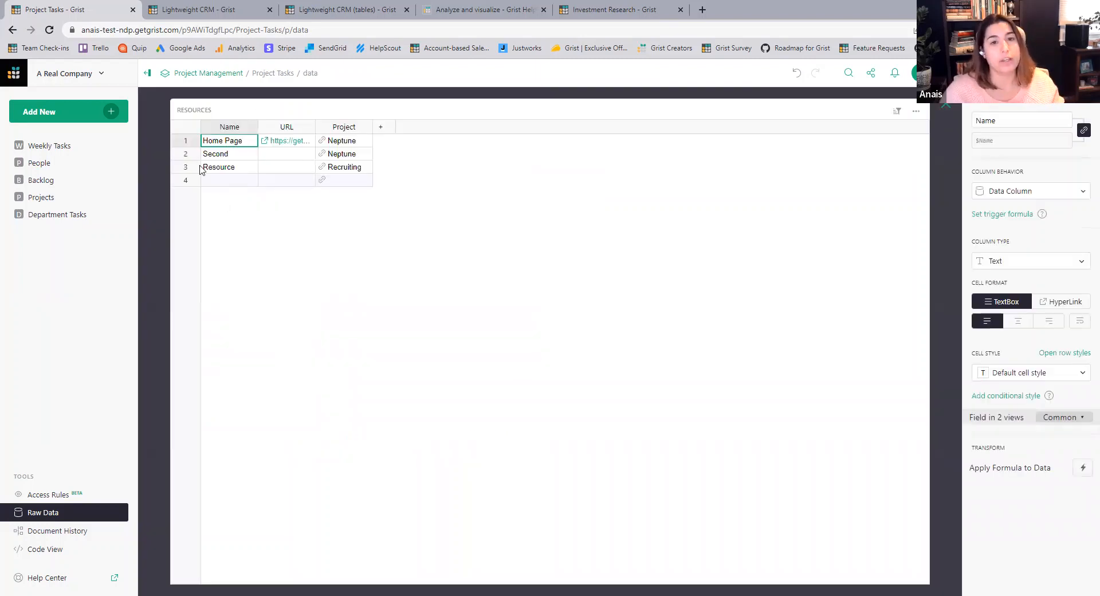
left_click(190, 131)
right_click(218, 153)
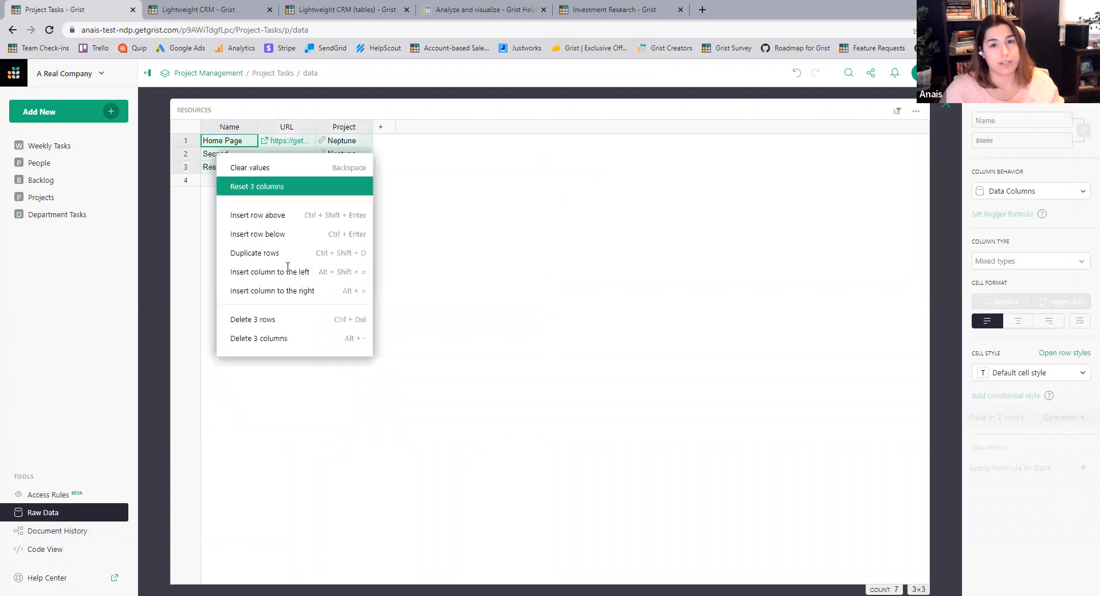
left_click(286, 319)
key("Escape")
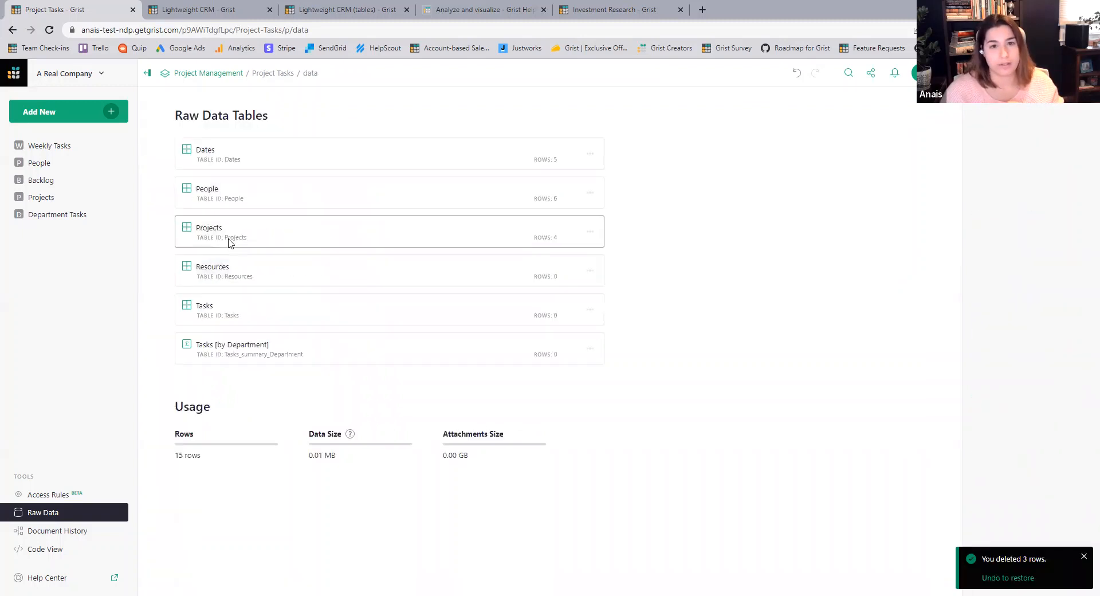
Delete all rows from the raw Projects table while keeping its columns.
left_click(278, 238)
left_click(189, 130)
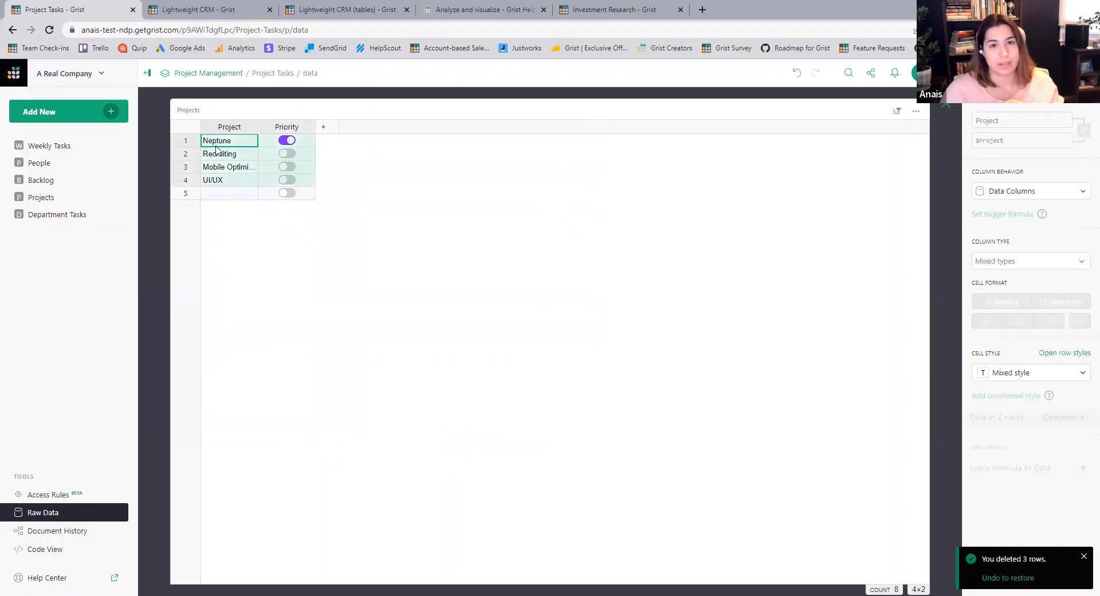
right_click(219, 150)
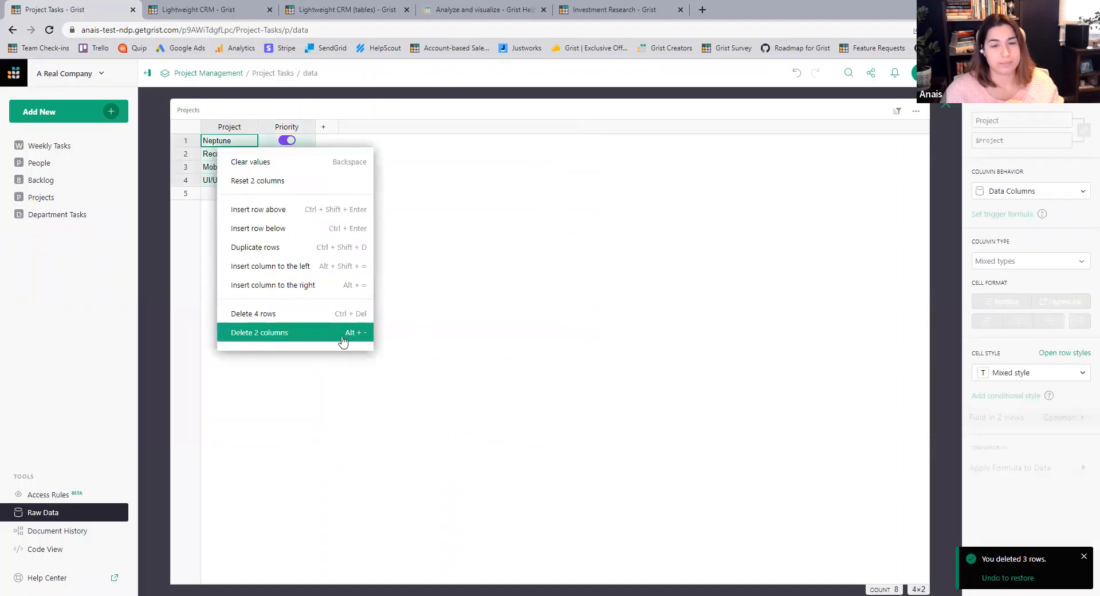
left_click(351, 313)
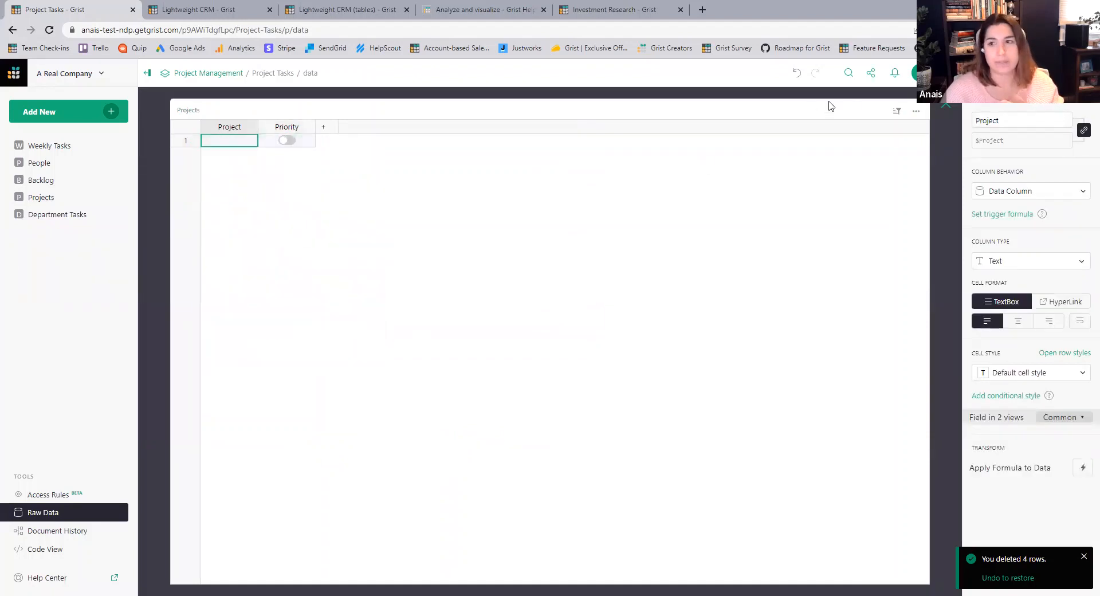
key("Escape")
Delete all rows from the raw Dates table while keeping the Date column.
left_click(260, 166)
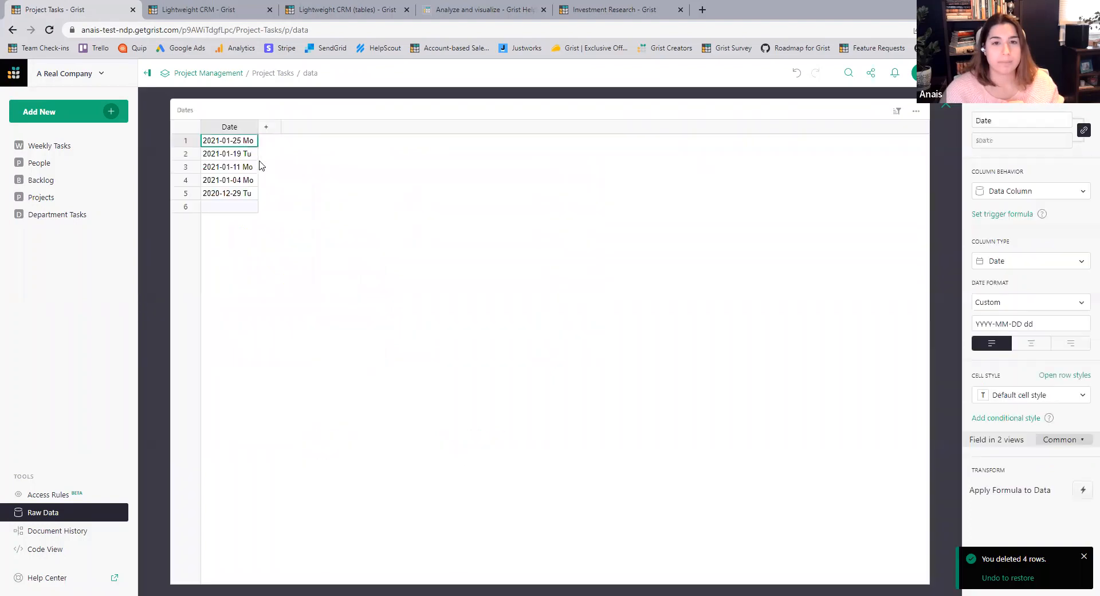
left_click(189, 129)
right_click(220, 160)
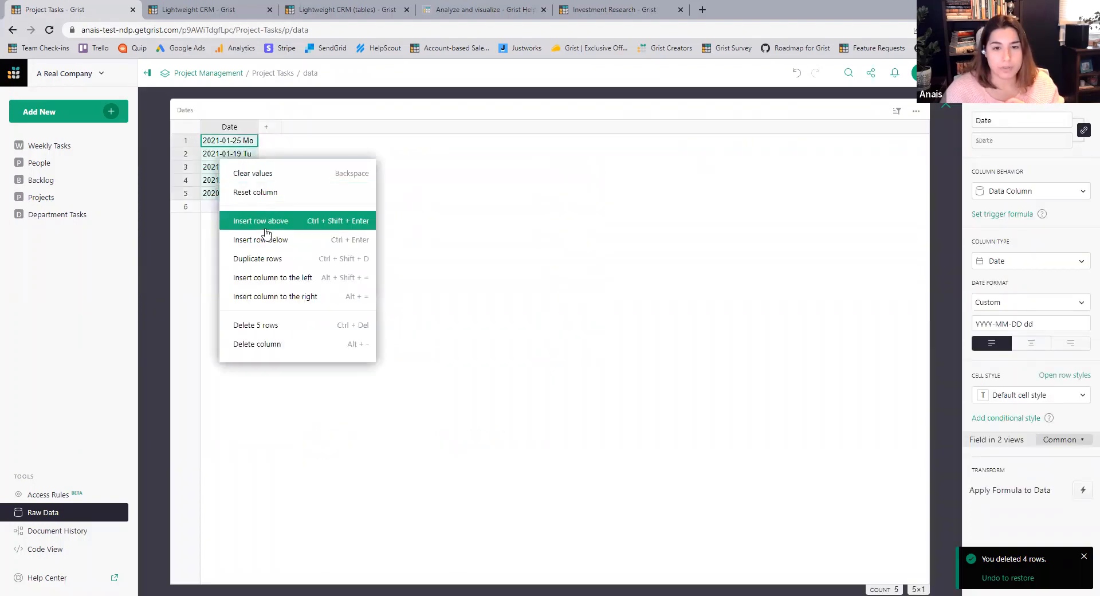
left_click(278, 330)
key("Escape")
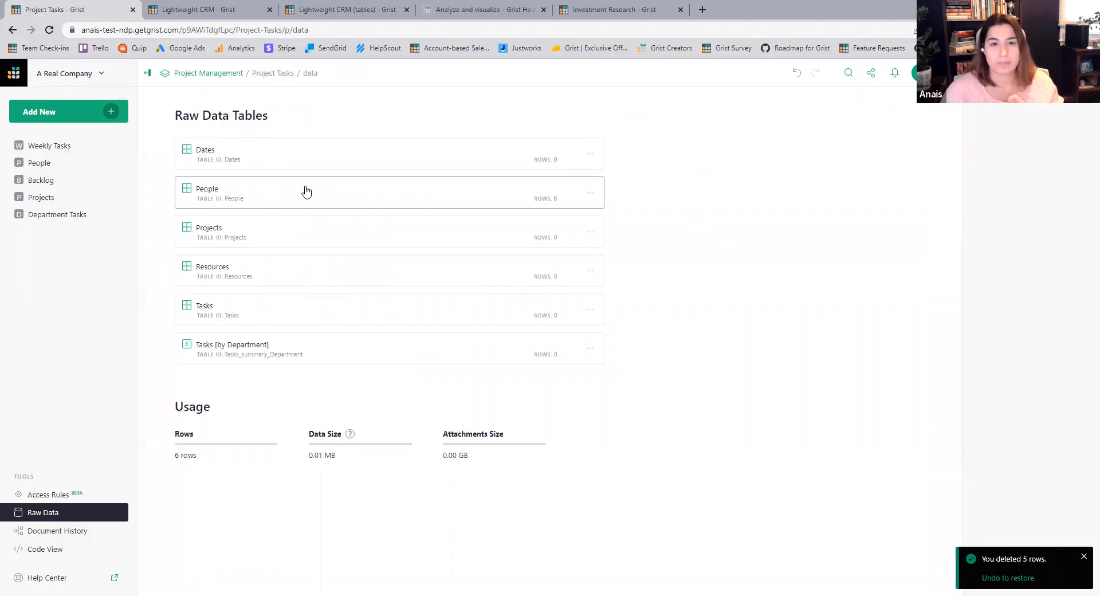
Delete every row of the raw People table except Backlog.
left_click(305, 189)
left_click(183, 132)
left_click(238, 189)
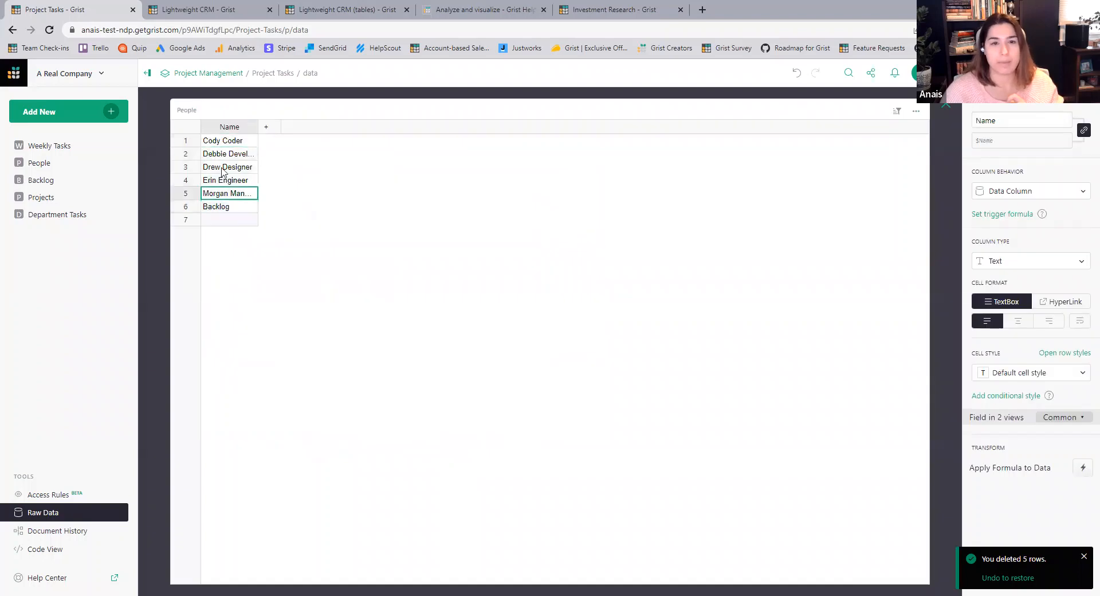
left_click_drag(184, 140, 181, 191)
right_click(183, 172)
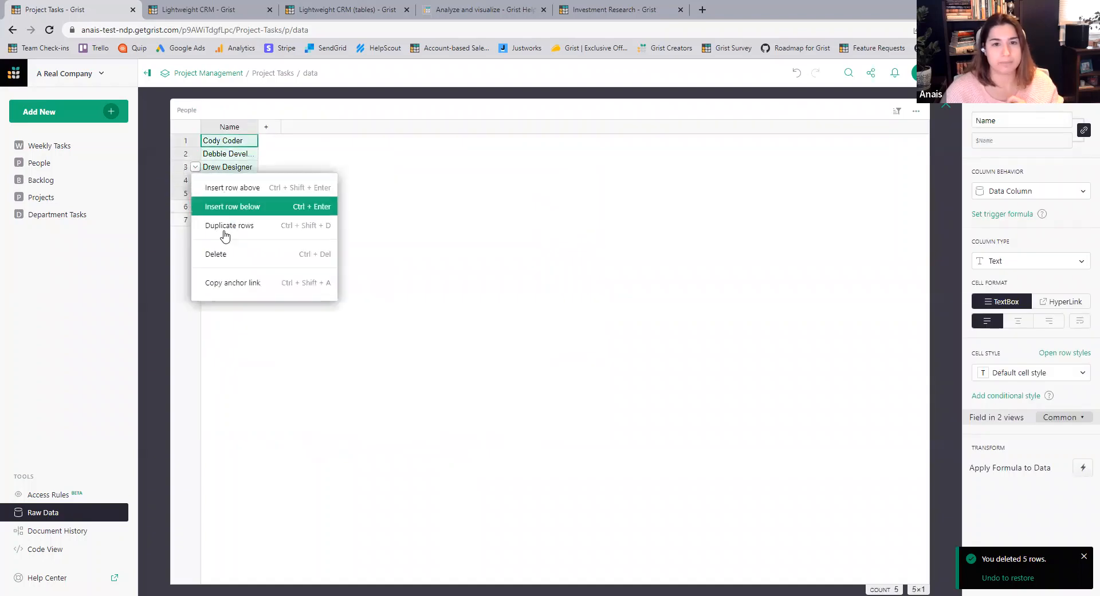
left_click(224, 254)
left_click(935, 135)
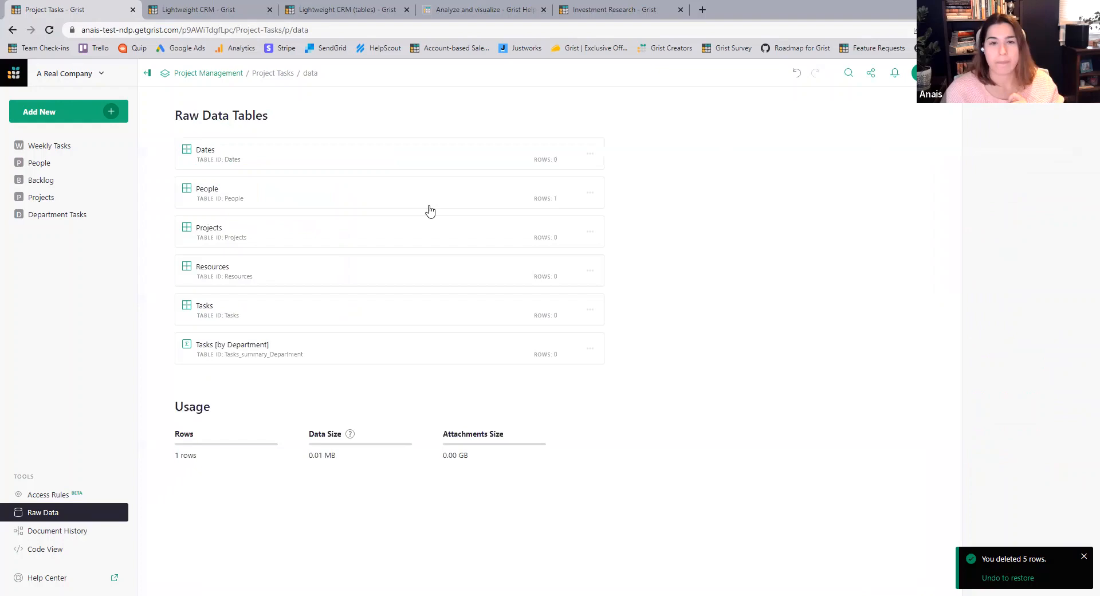
Check the raw Projects, Resources and Tasks tables for leftover records.
left_click(259, 243)
left_click(940, 111)
left_click(353, 265)
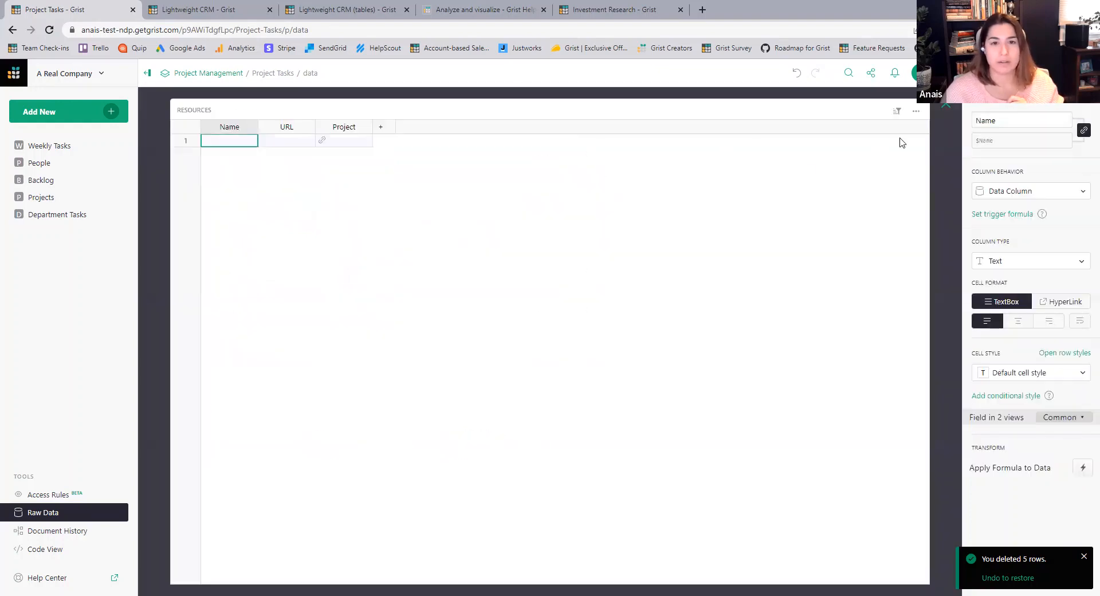
left_click(939, 111)
left_click(343, 310)
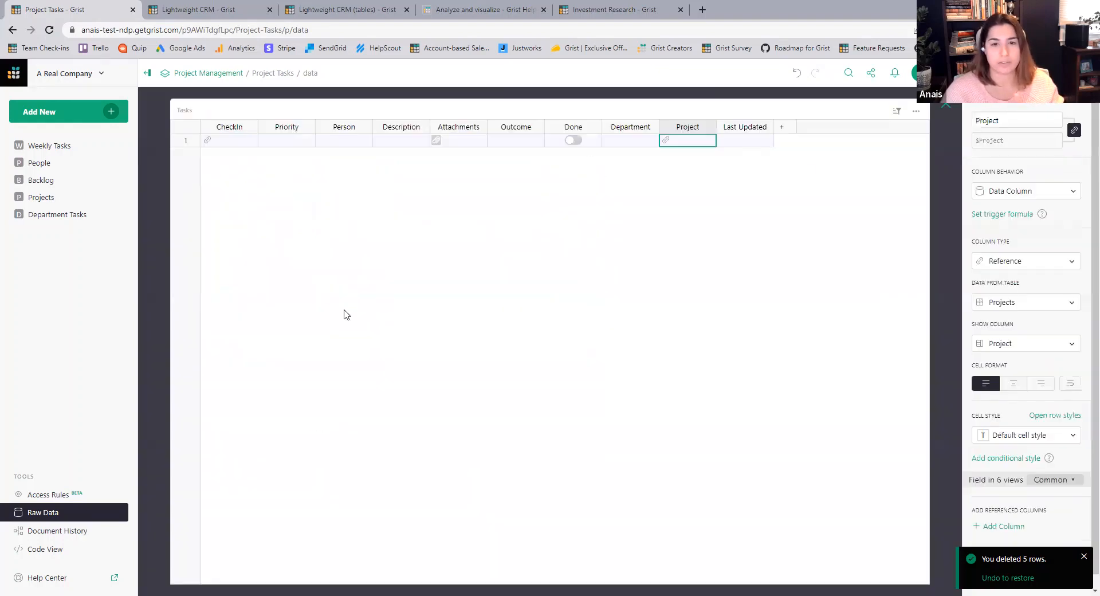
left_click(942, 111)
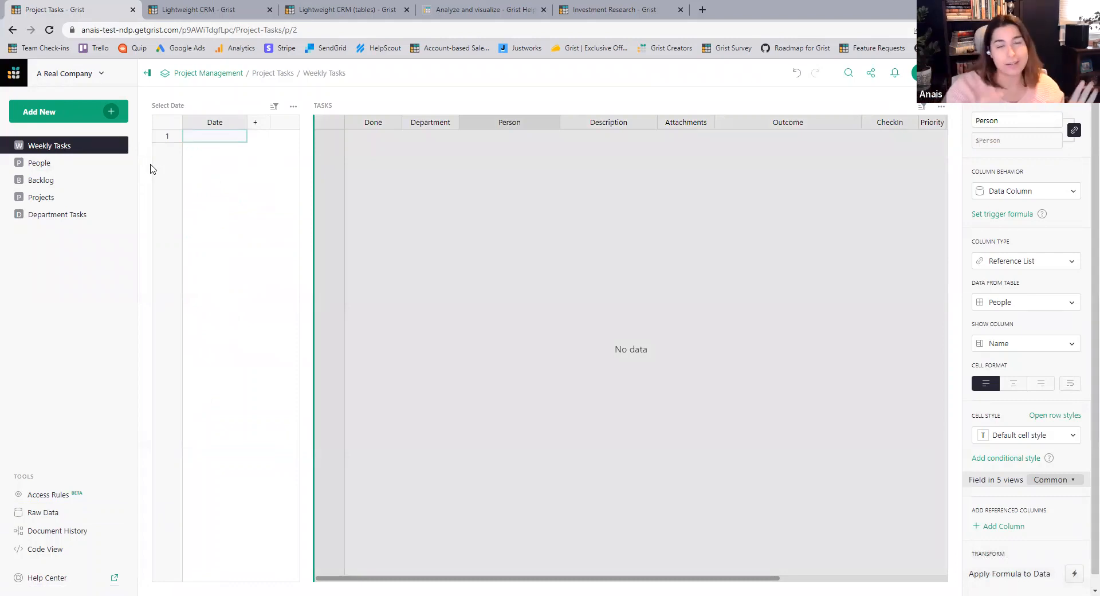
Look over the People page, and add the date 2022-12-15 to the Select Date list on the Weekly Tasks page.
left_click(65, 170)
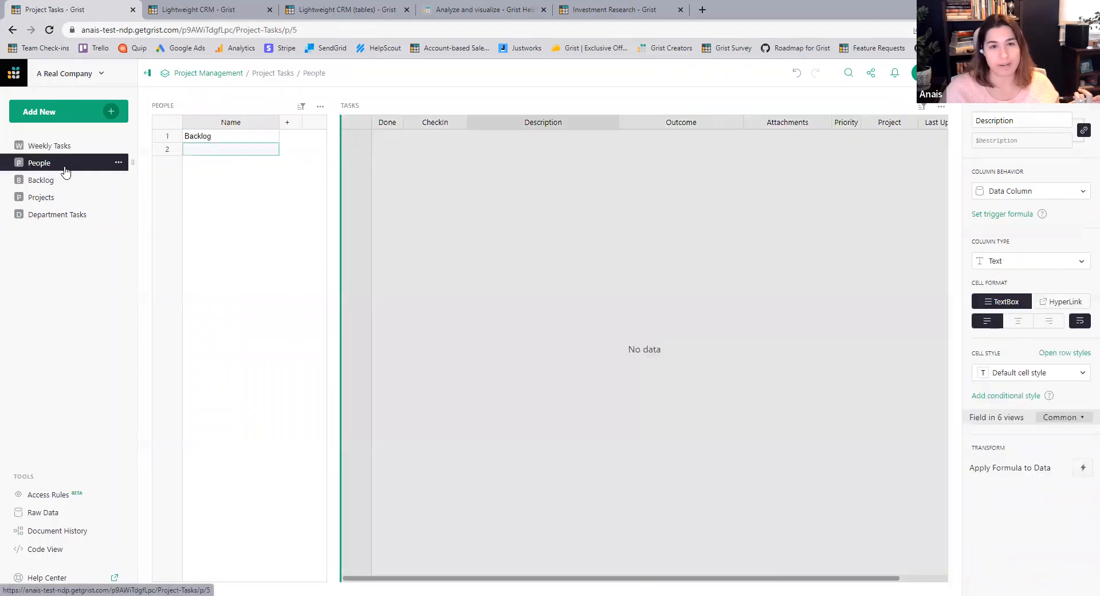
left_click(67, 146)
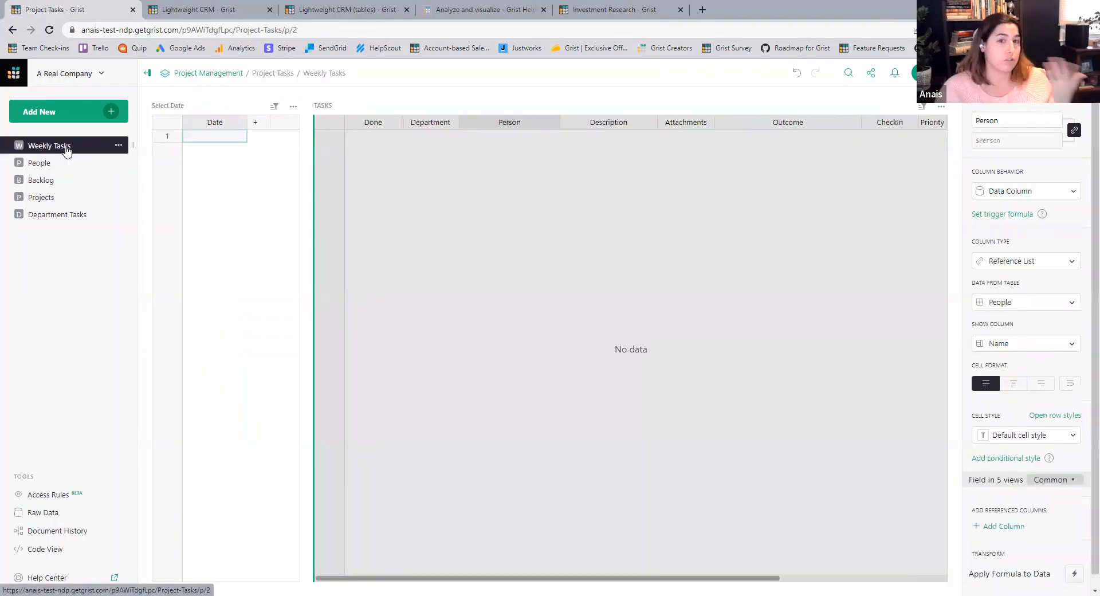
double_click(216, 138)
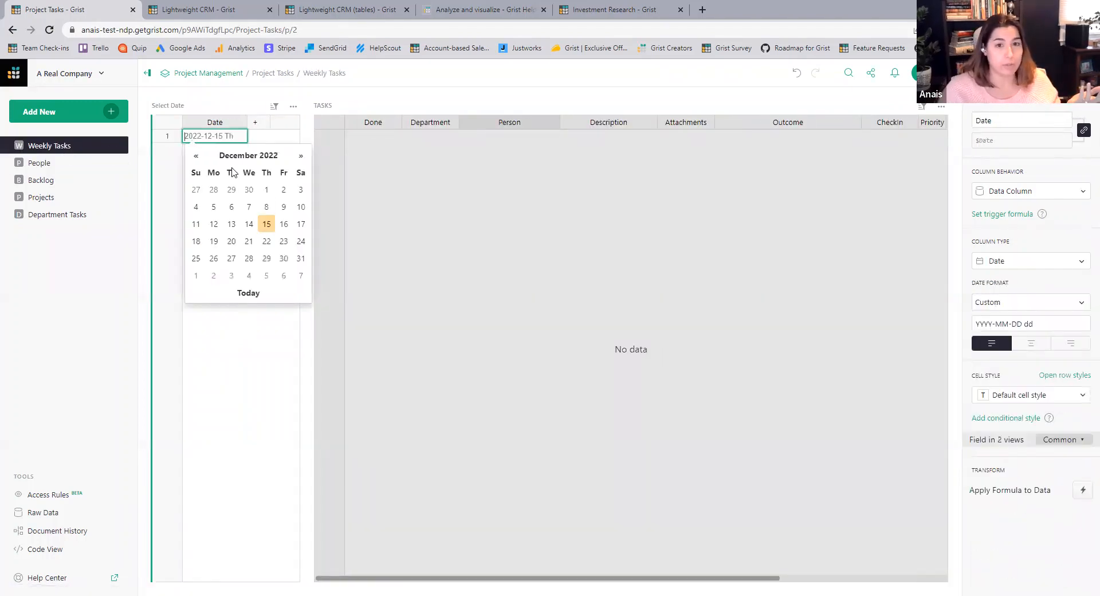
left_click(265, 227)
left_click(236, 333)
Start a task under 2022-12-15 with BizDev as its department.
left_click(511, 138)
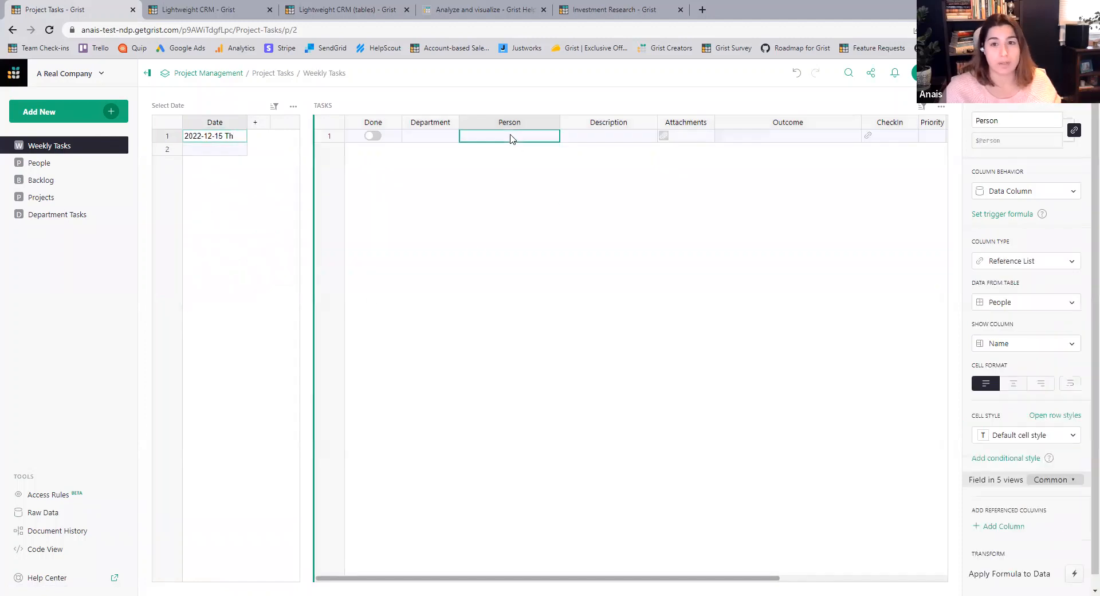
left_click(437, 144)
double_click(436, 143)
left_click(427, 162)
Assign the BizDev task to a newly added person by first name, and describe it as "Start the business!".
double_click(498, 137)
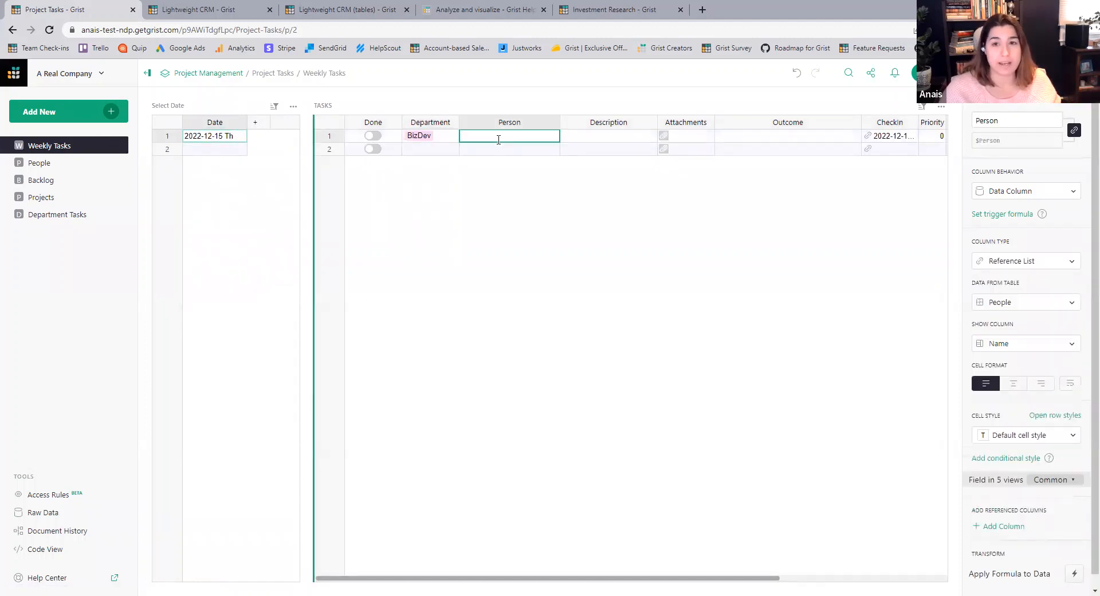
type("k")
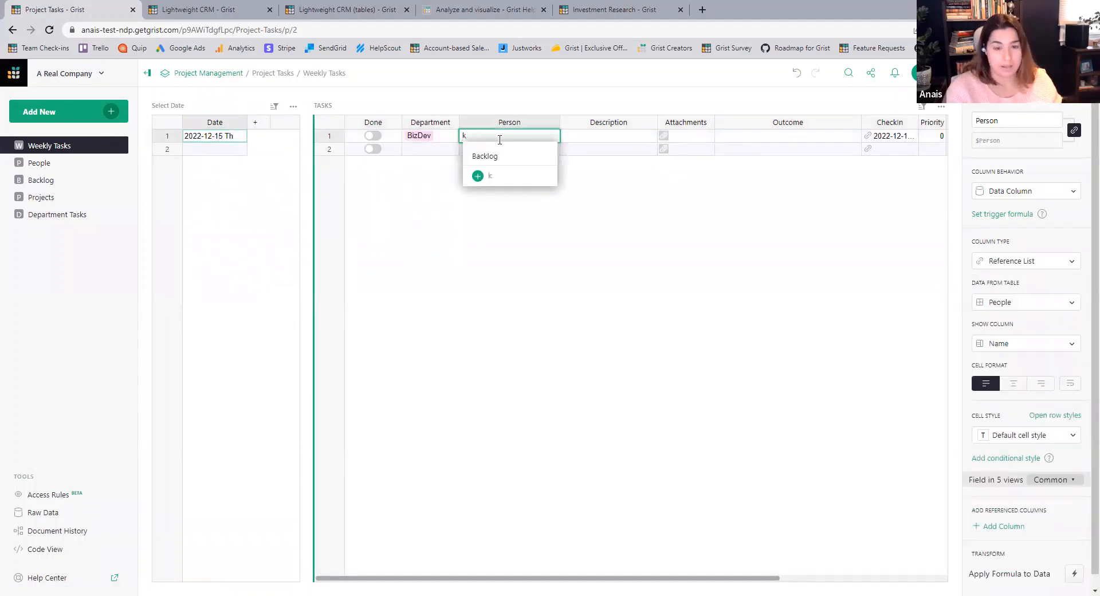
type("eacey")
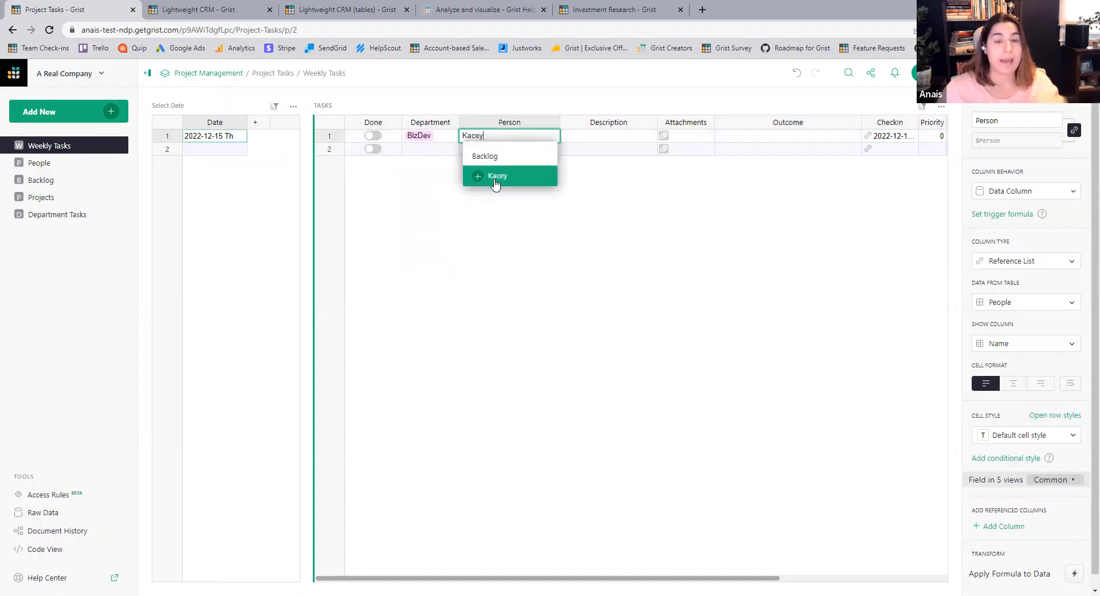
left_click(496, 178)
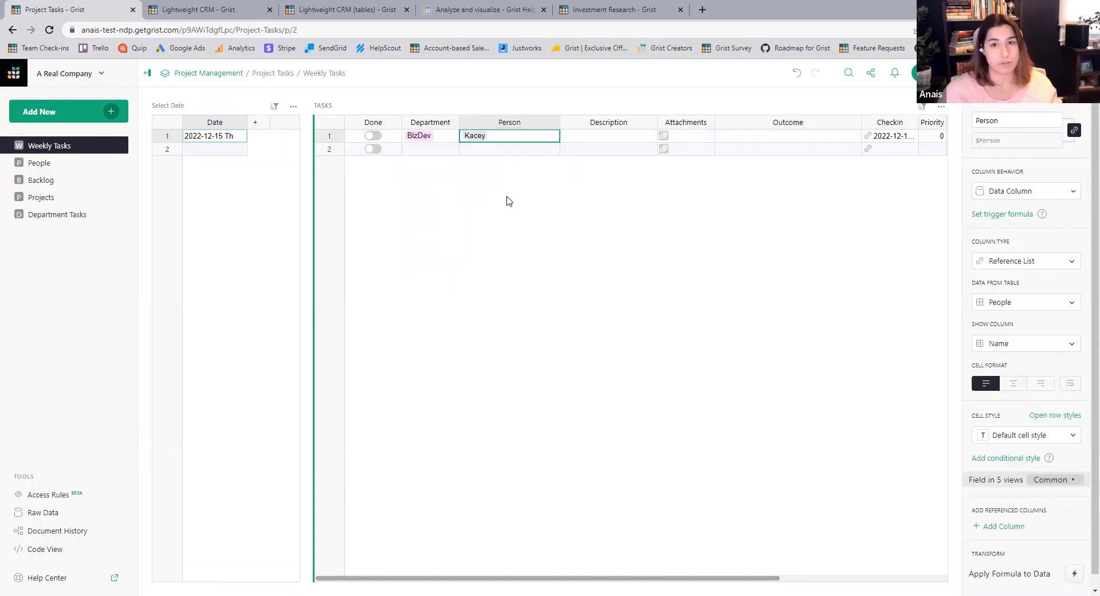
left_click(589, 136)
type("Start the business!")
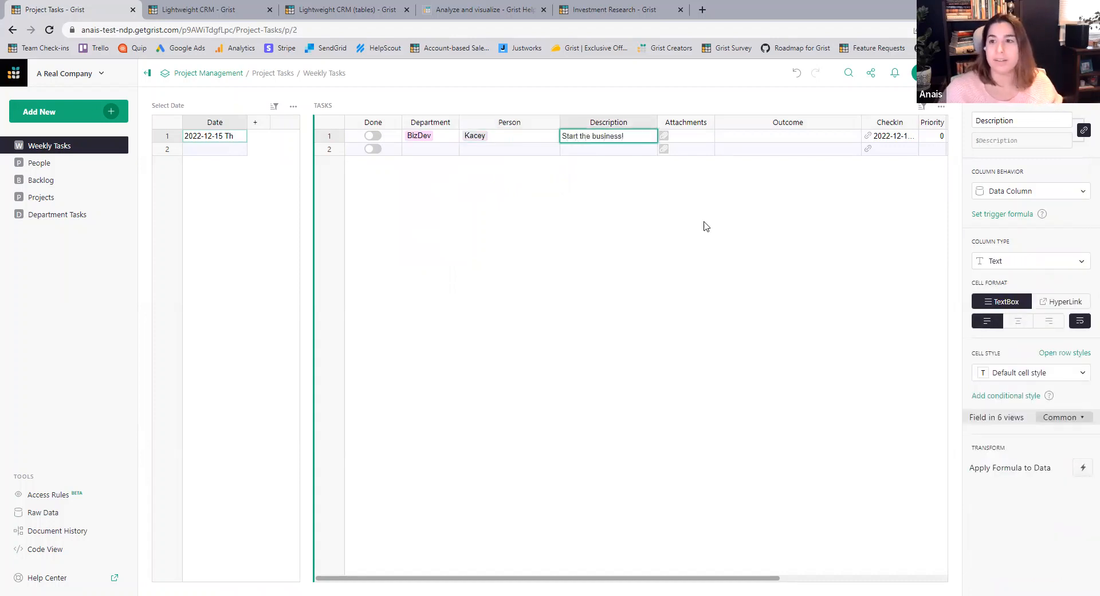
key("Return")
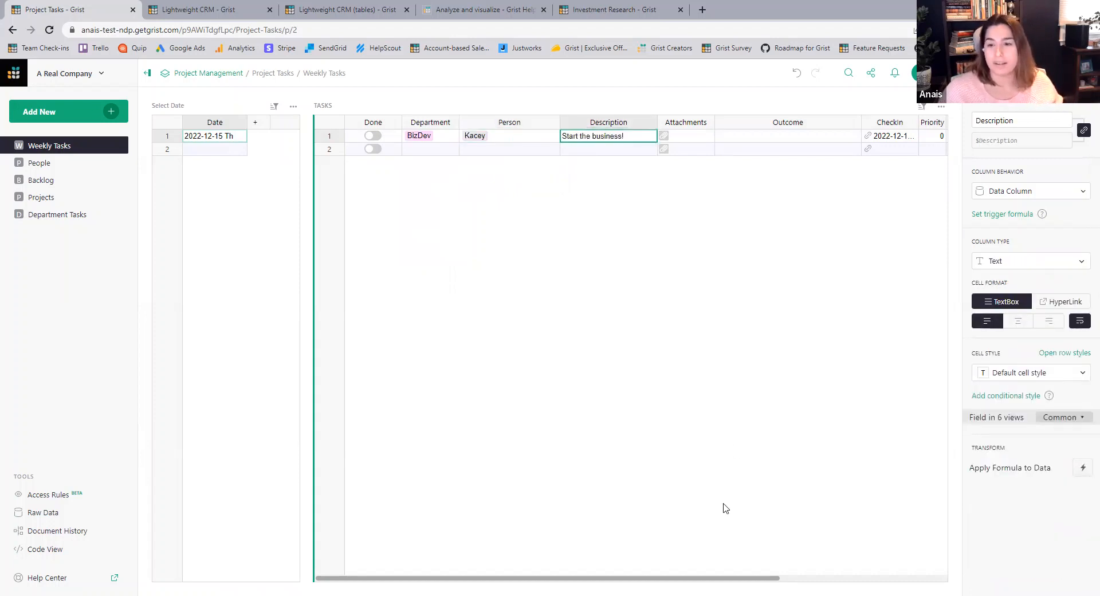
Set the task's Project to a new project named Launch.
left_click_drag(722, 577, 910, 354)
double_click(745, 141)
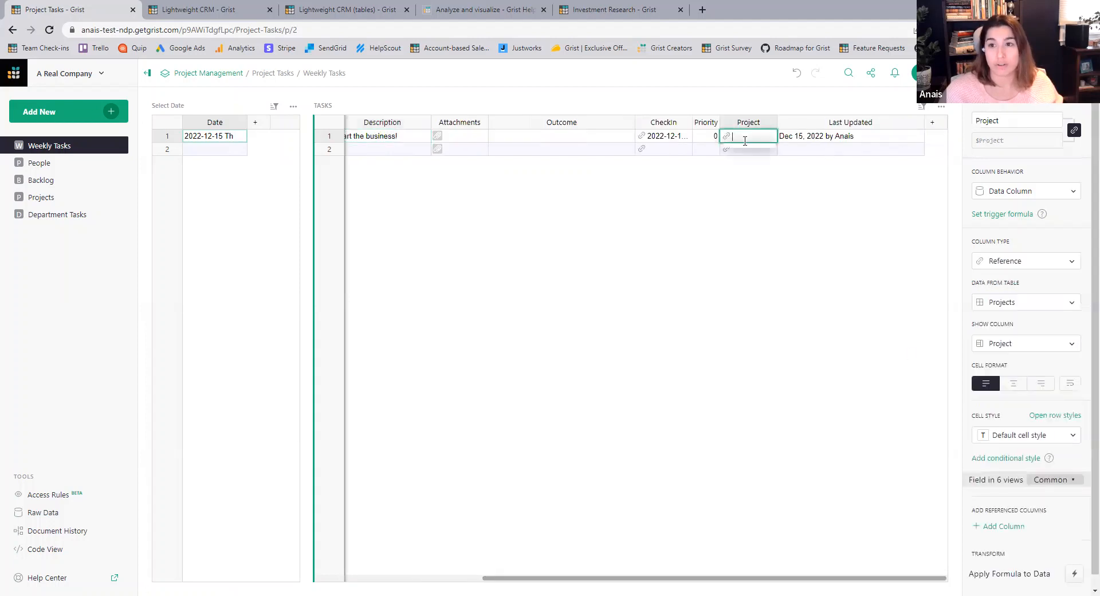
type("Launch")
key("Return")
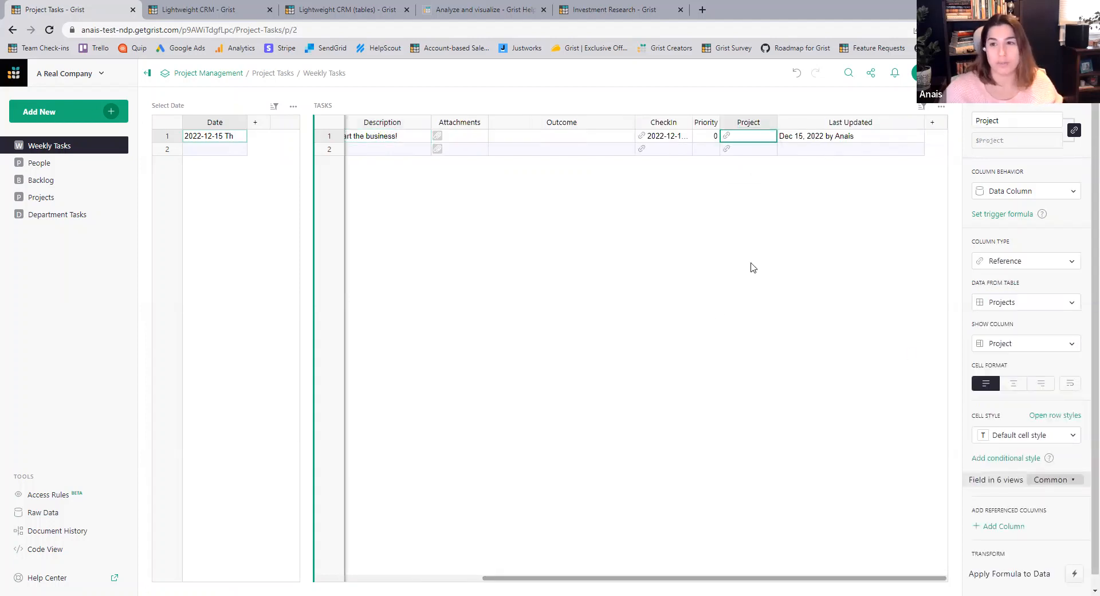
left_click_drag(588, 581, 279, 527)
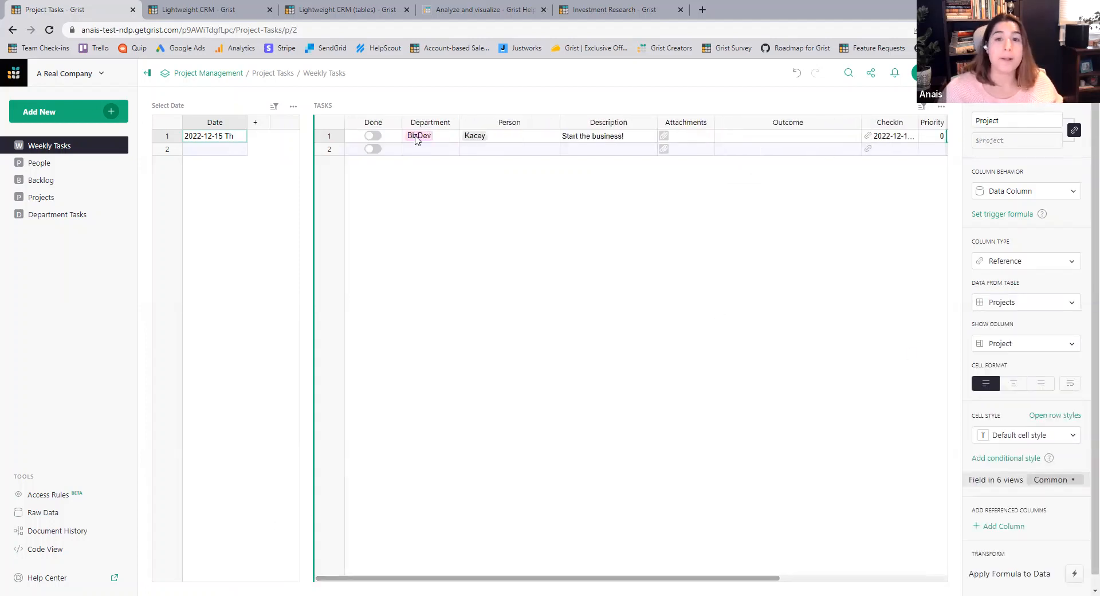
Check how the new task, person and project appear on the People, Backlog, Projects and Department Tasks pages.
left_click(39, 162)
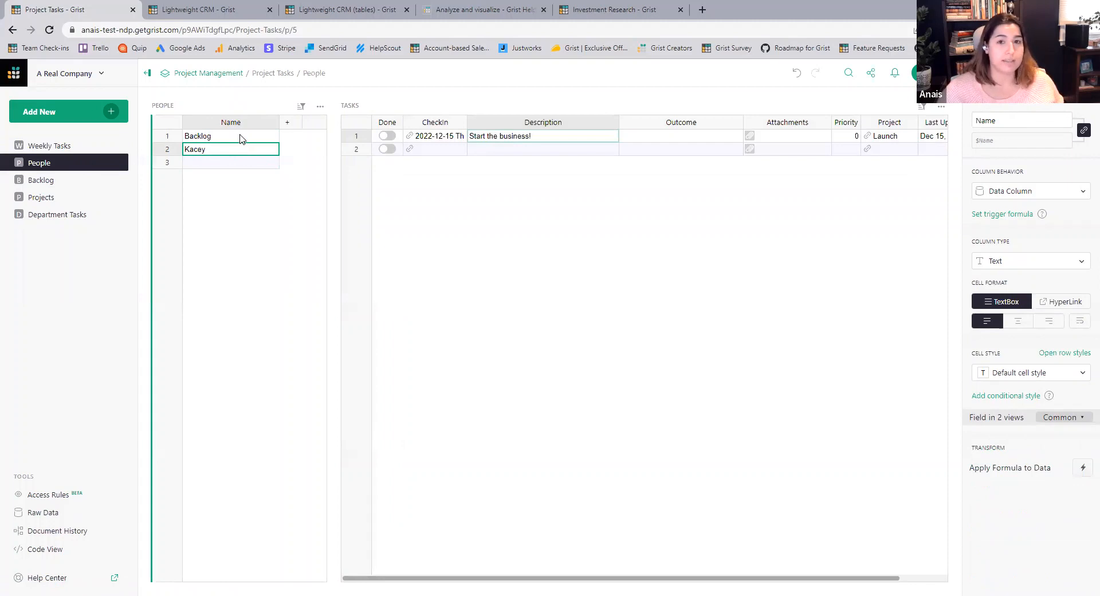
left_click(239, 137)
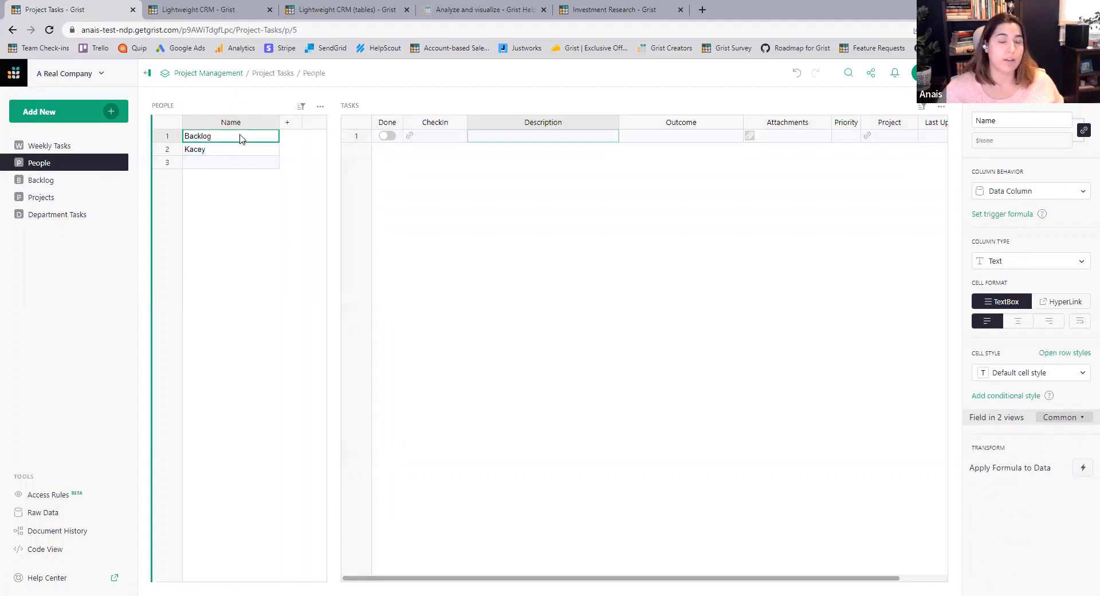
left_click(73, 185)
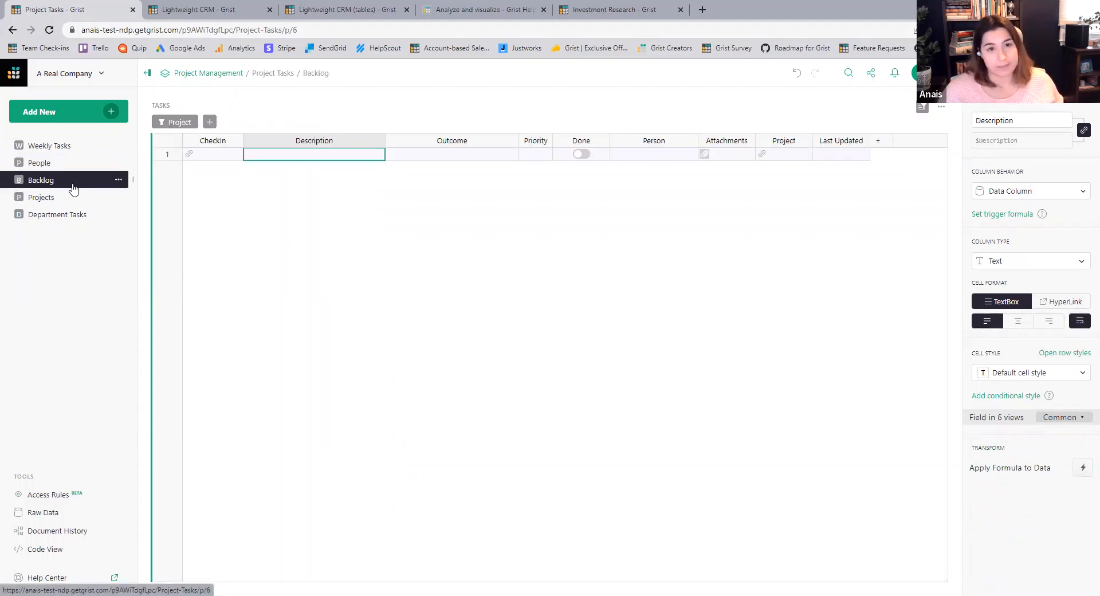
left_click(63, 201)
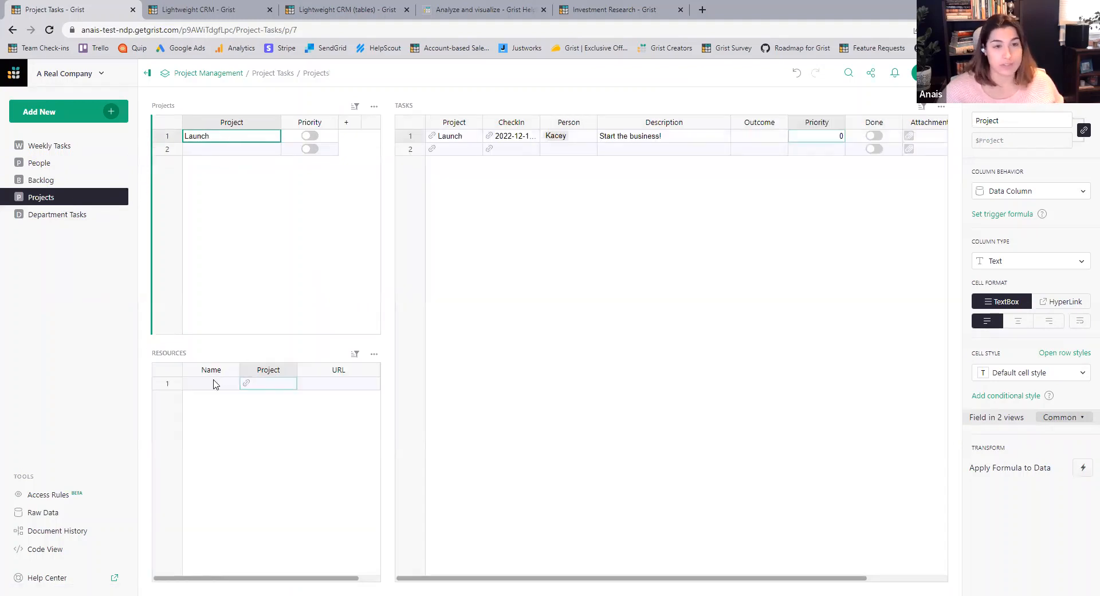
left_click(70, 216)
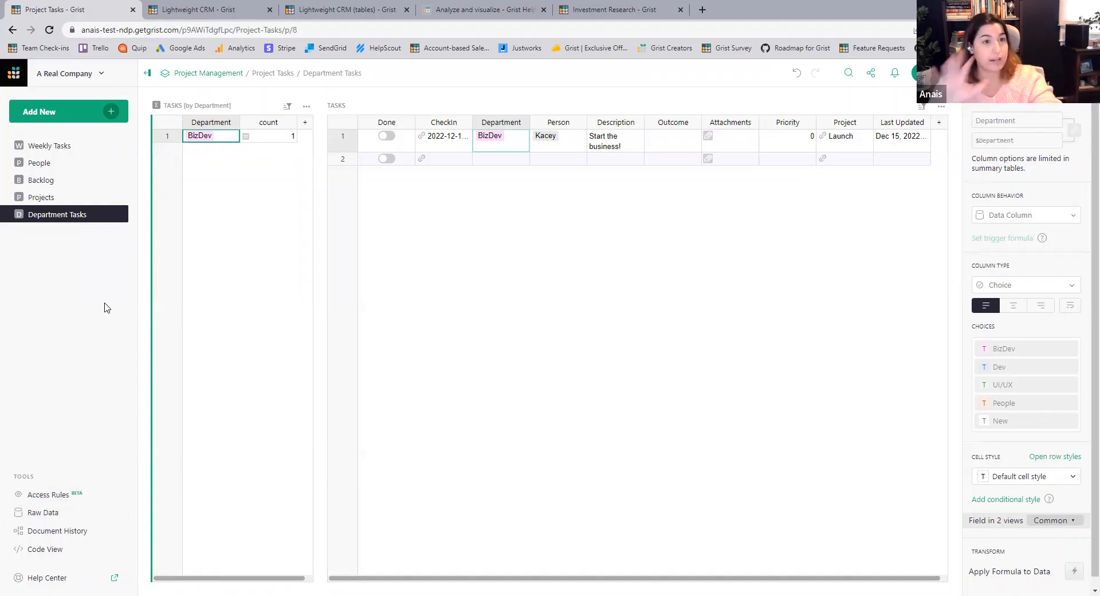
Inspect the records in the raw Dates, People, Projects, Resources and Tasks tables.
left_click(49, 515)
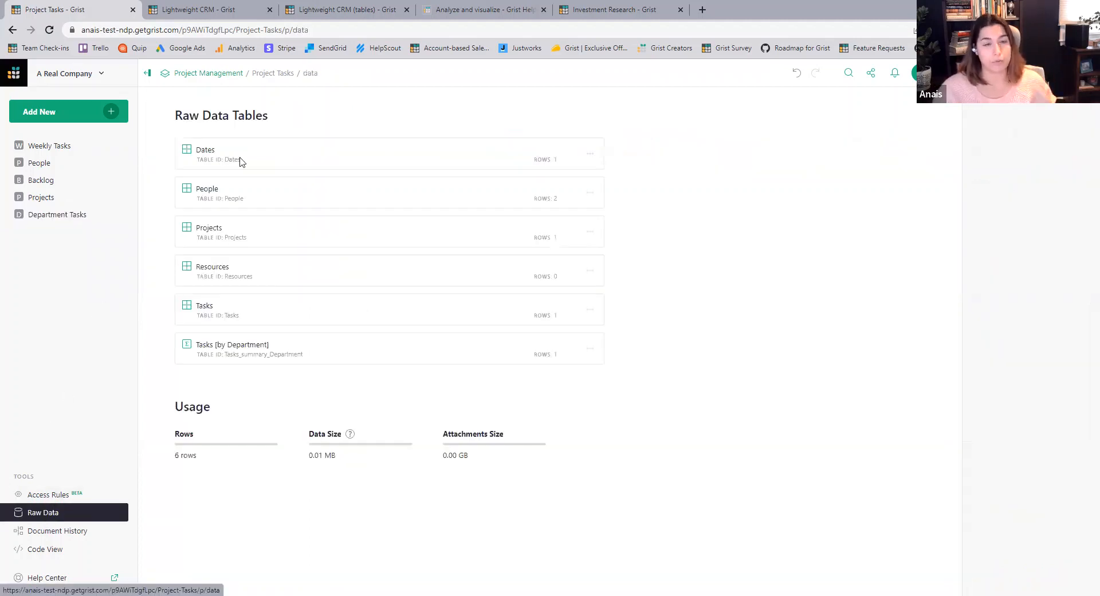
left_click(295, 163)
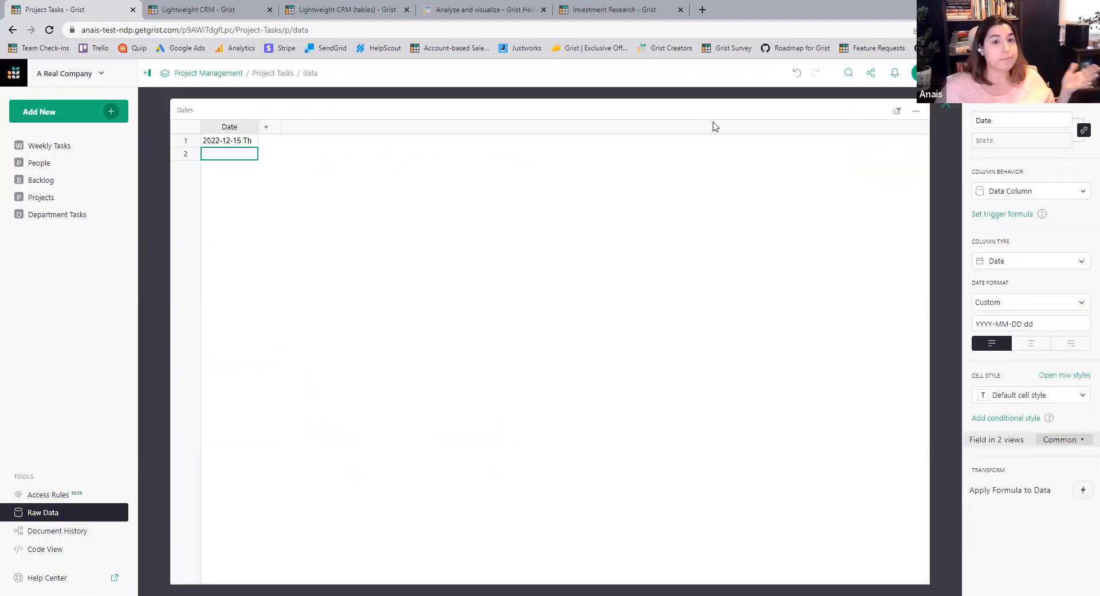
left_click(946, 107)
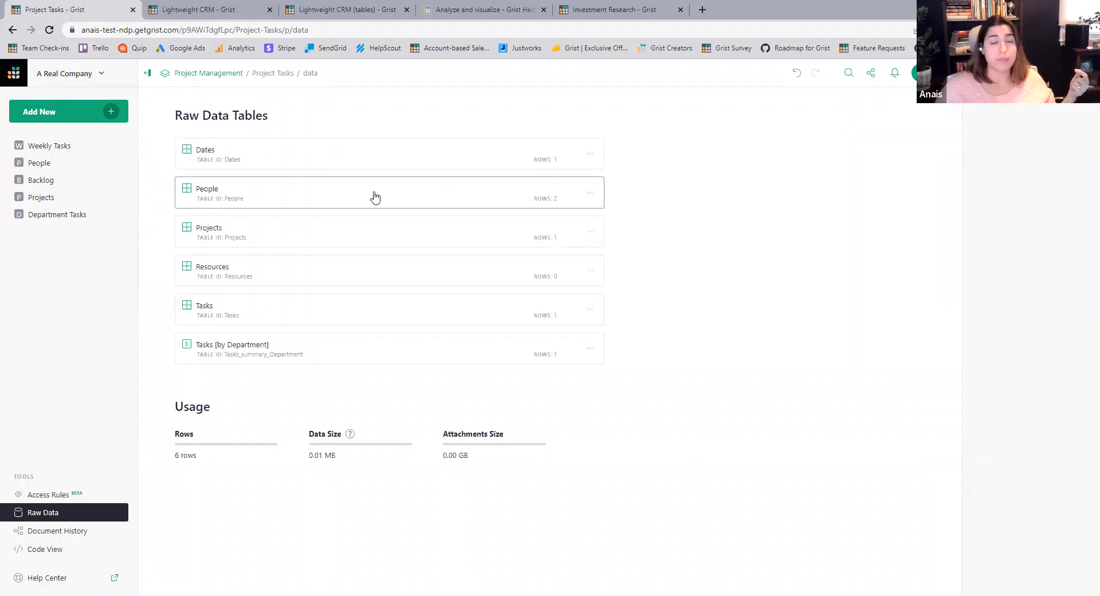
left_click(375, 197)
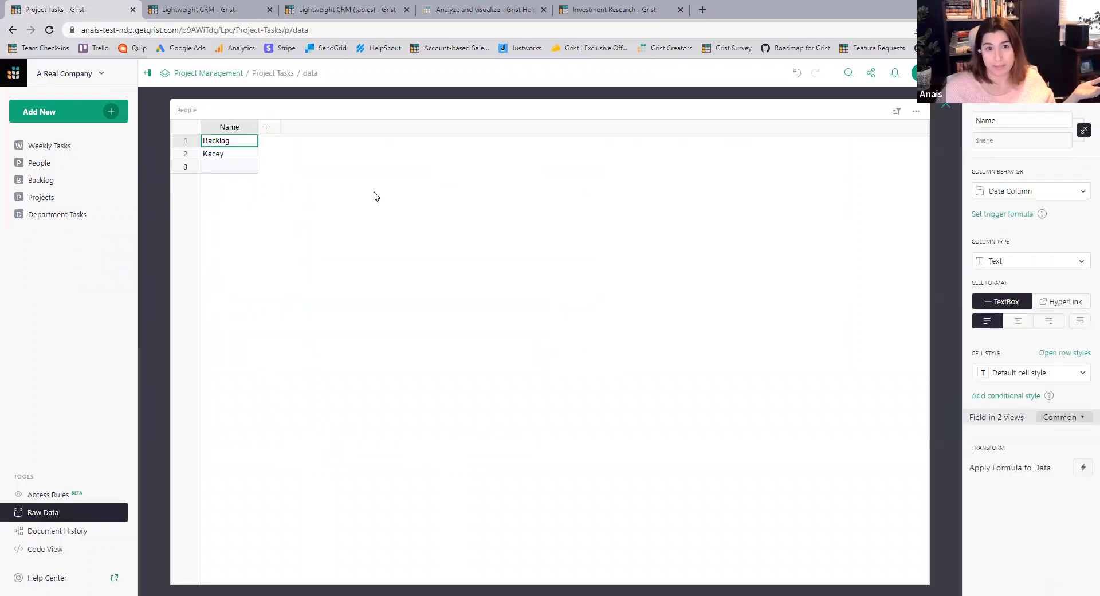
left_click(946, 107)
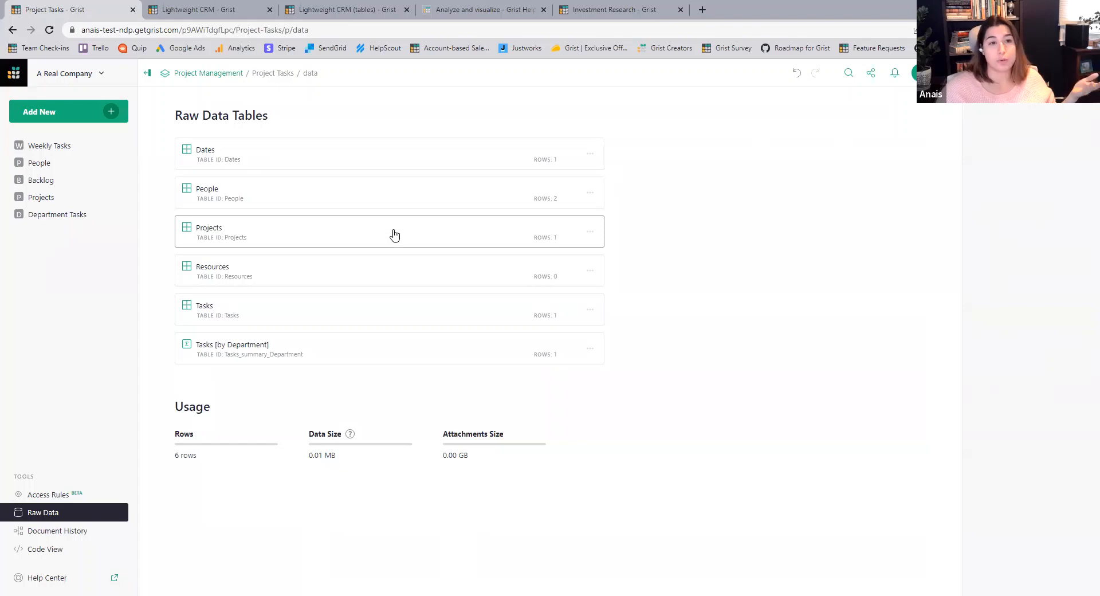
left_click(394, 231)
left_click(946, 107)
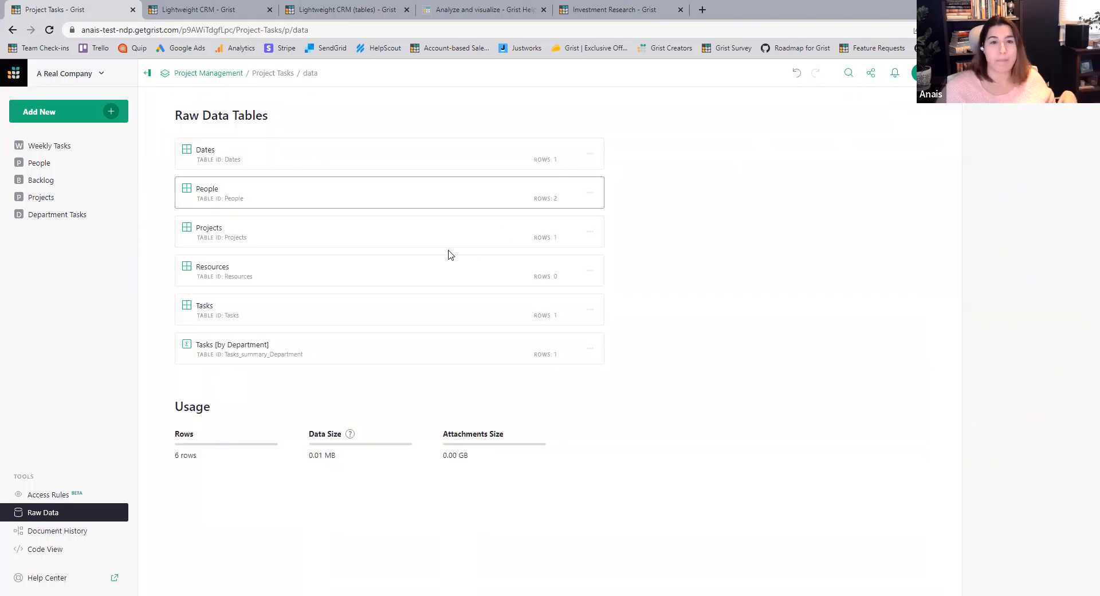
left_click(403, 269)
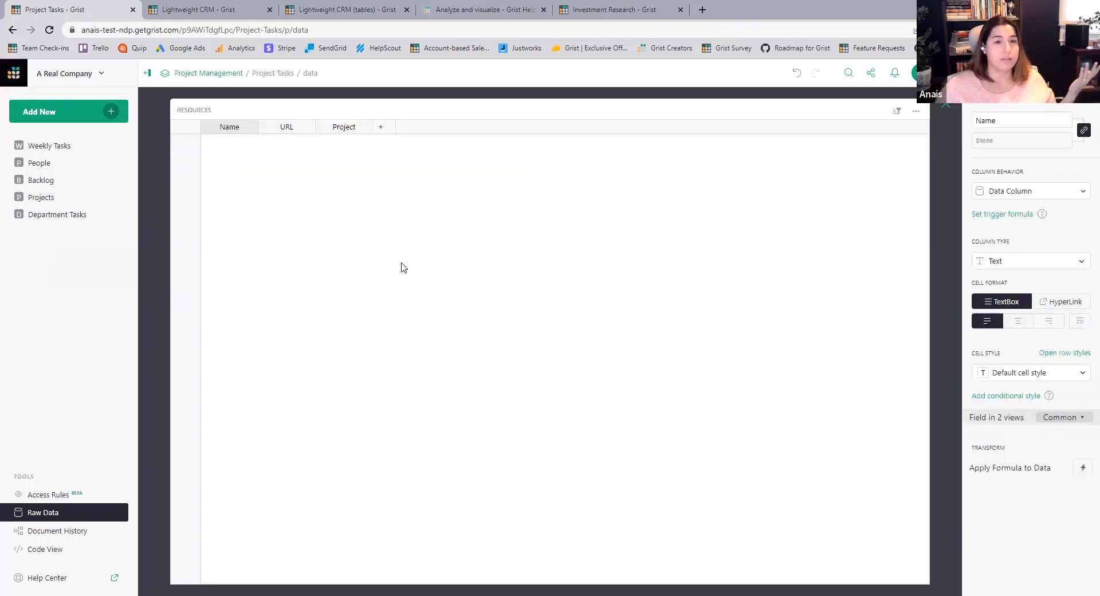
left_click(946, 107)
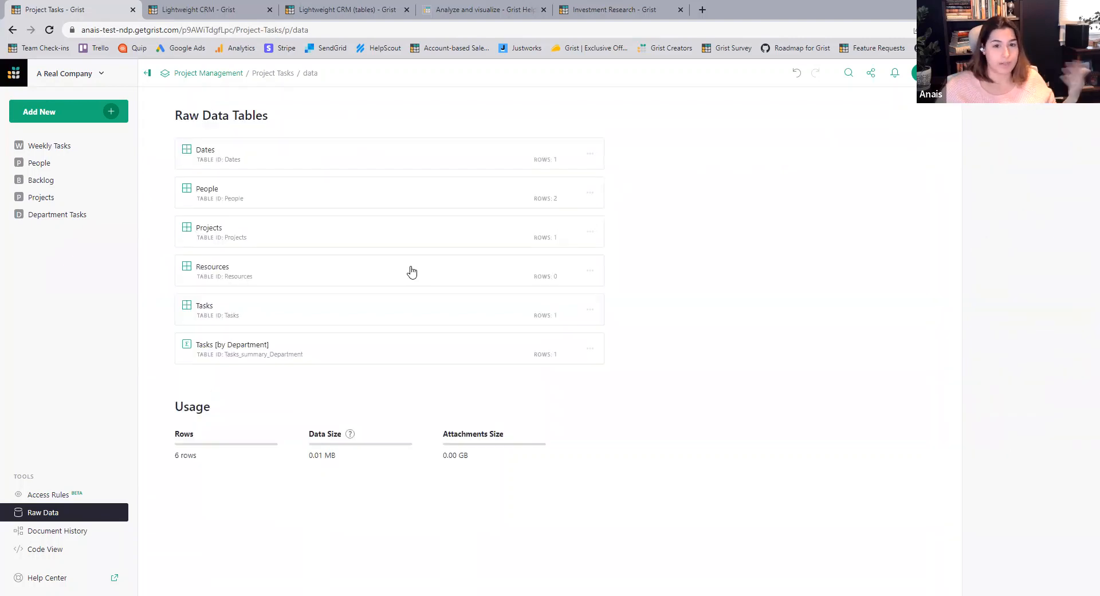
left_click(388, 311)
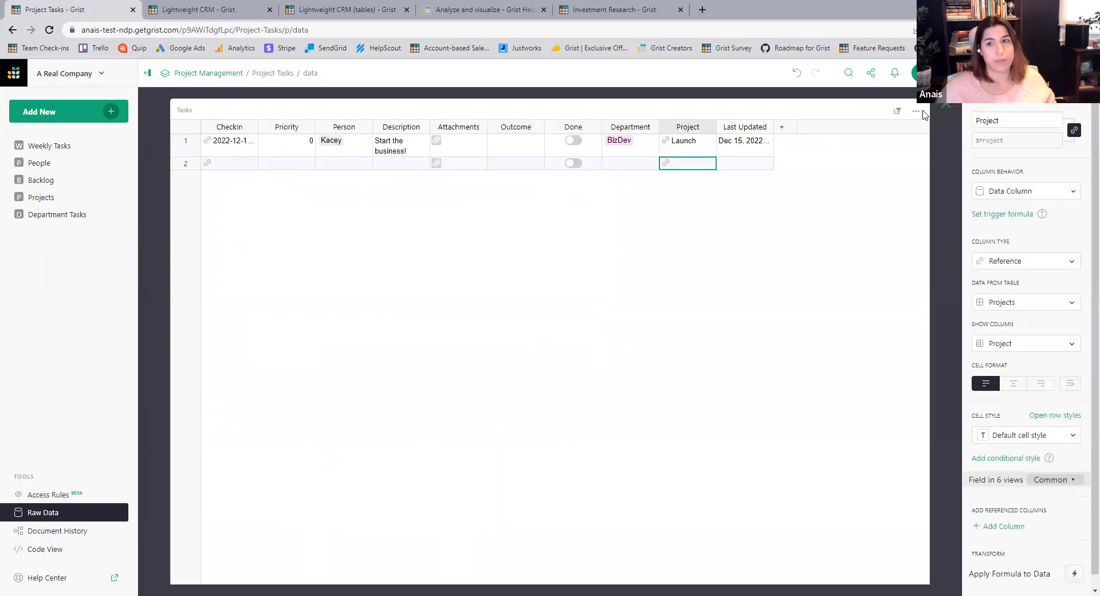
left_click(946, 107)
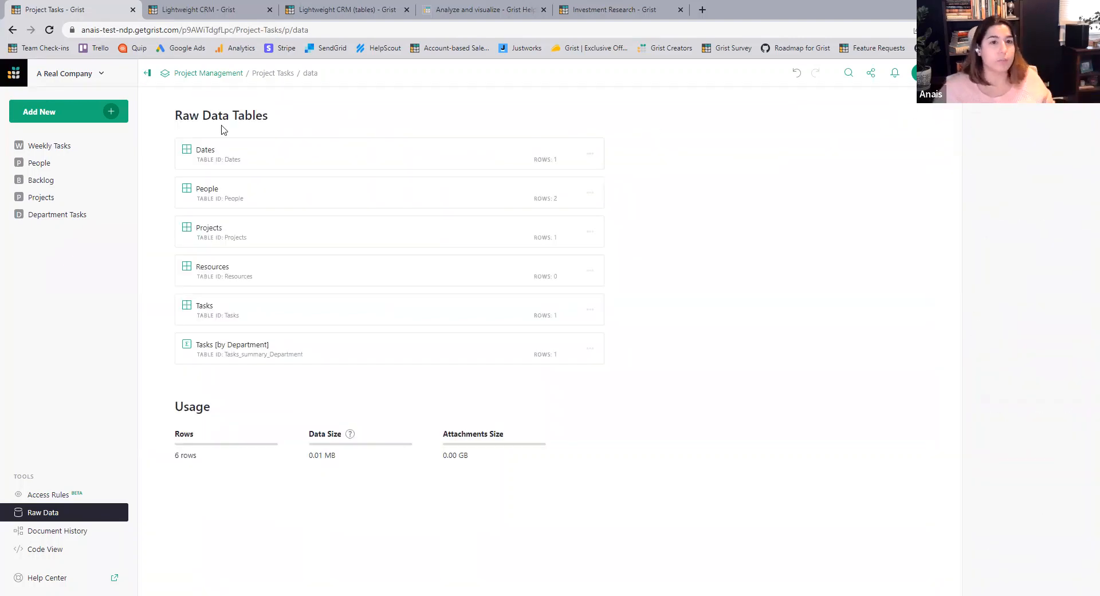
Review the row style rules of the Weekly Tasks table and the settings of its Person column.
left_click(67, 147)
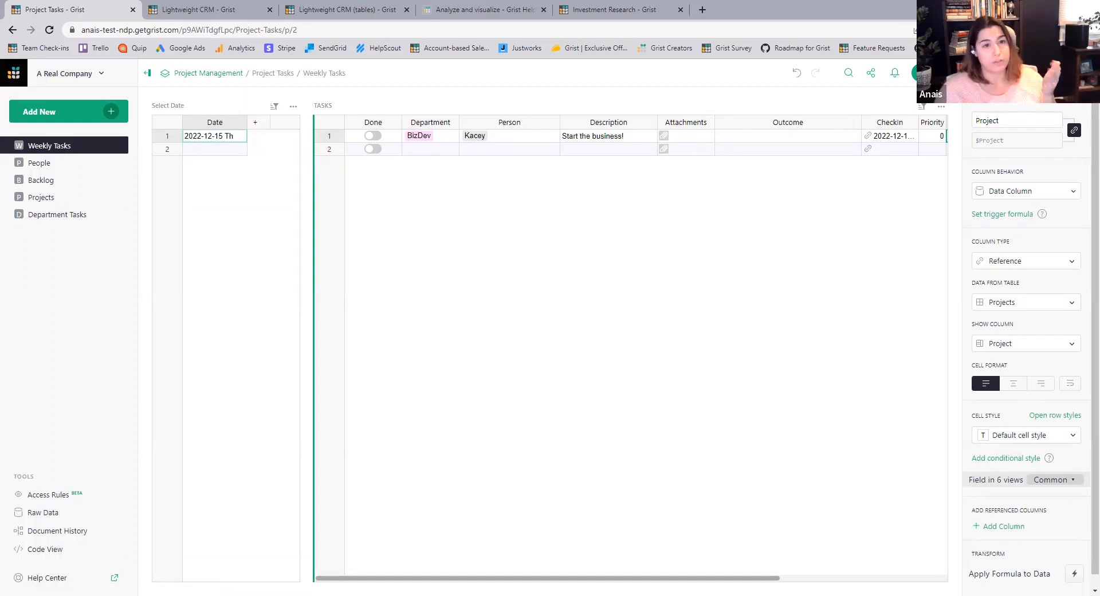
left_click(40, 180)
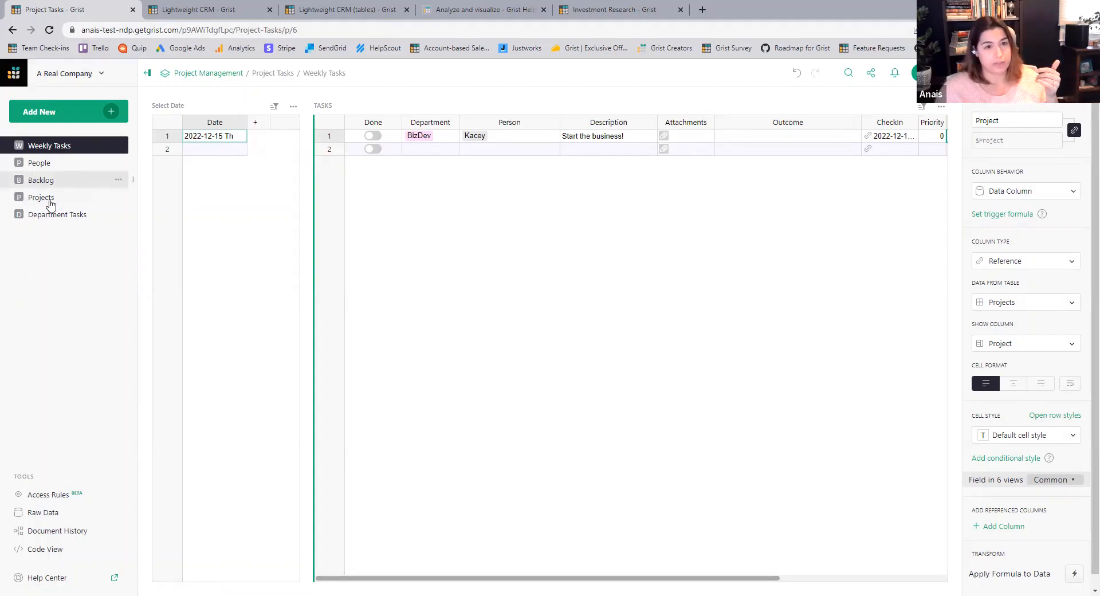
left_click(64, 149)
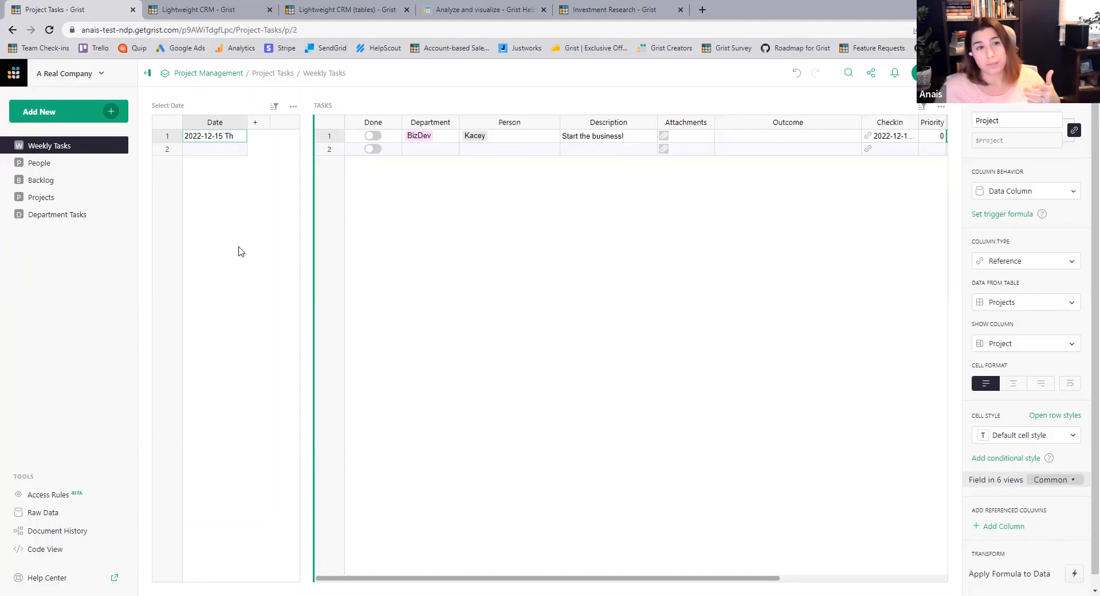
left_click(536, 141)
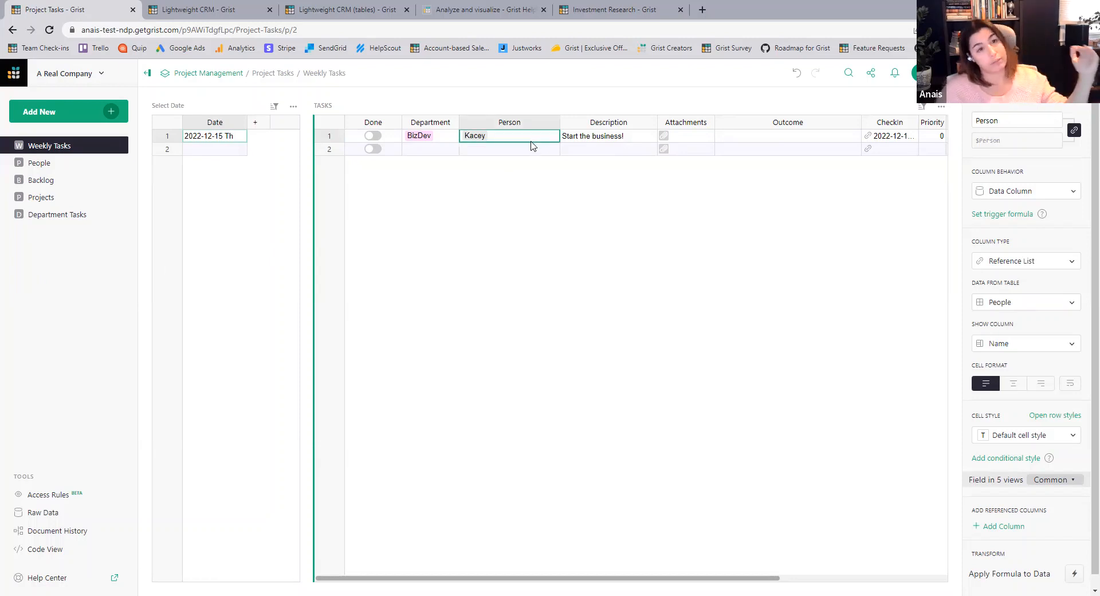
left_click(1054, 414)
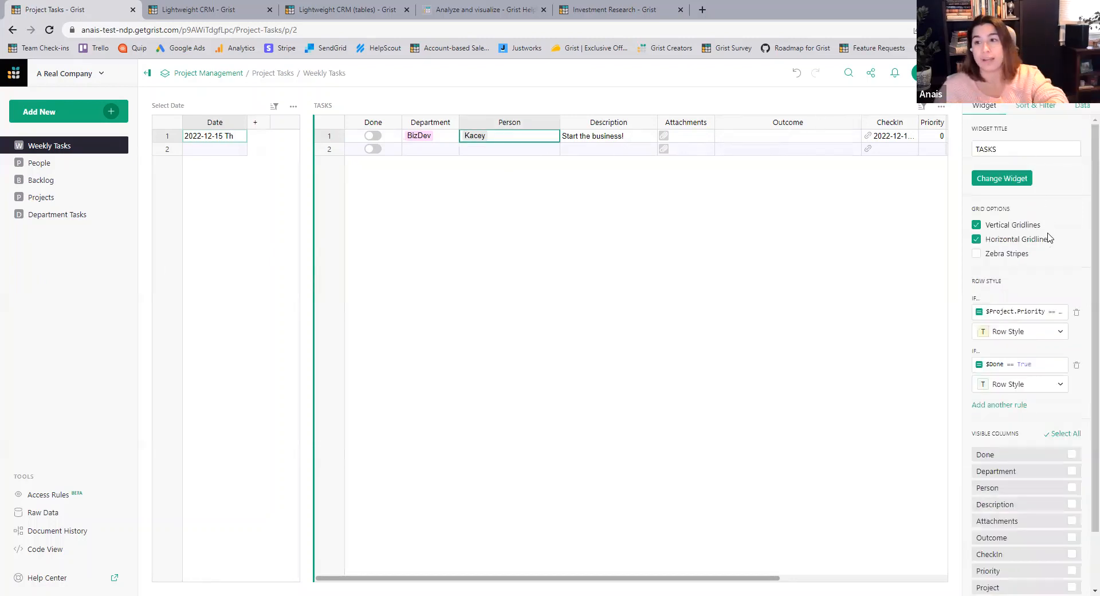
left_click(1057, 73)
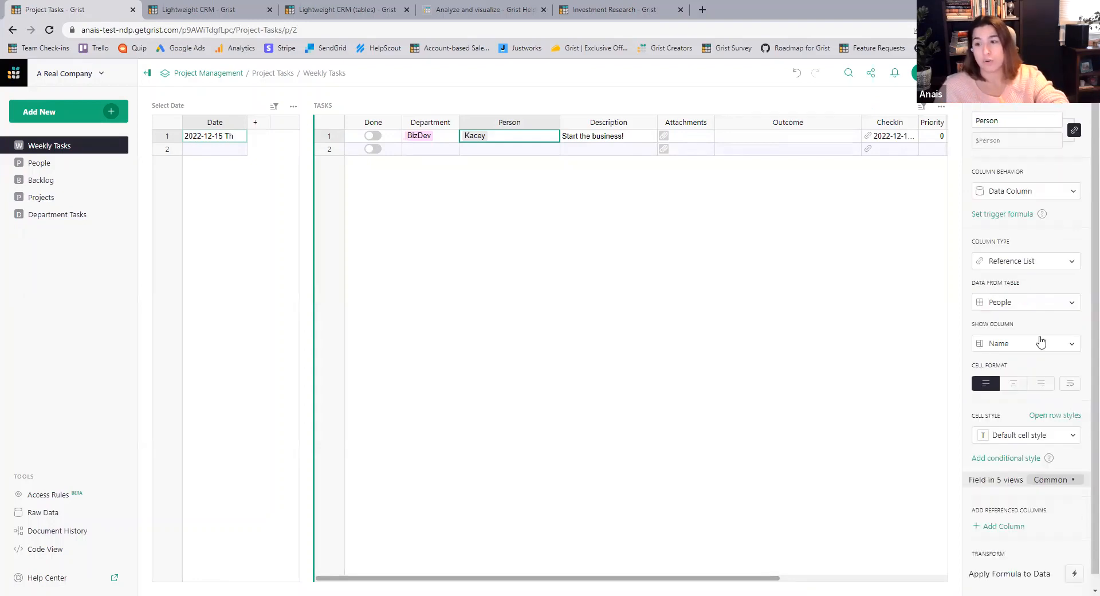
scroll(1040, 350, "down", 1)
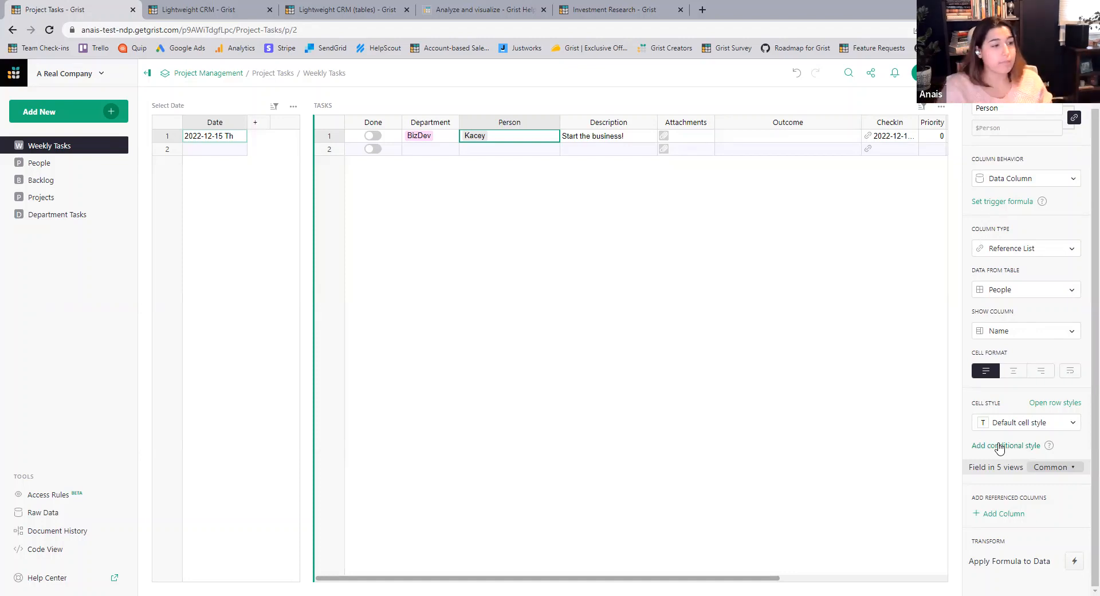
Look at the Projects page, and add a task with Dev as its department on the Department Tasks page.
left_click(57, 203)
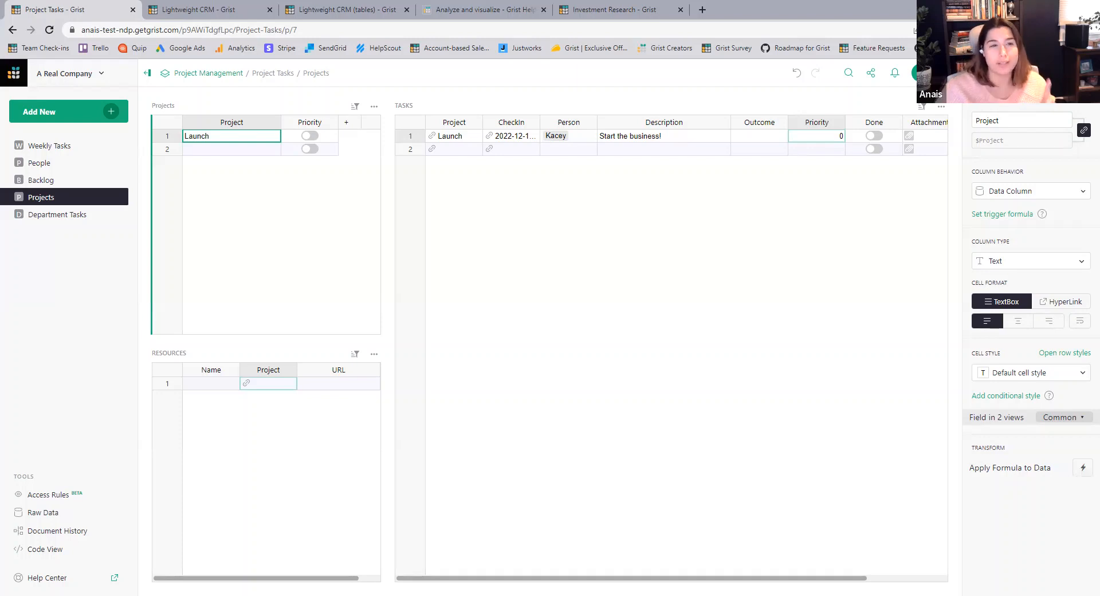
left_click(72, 220)
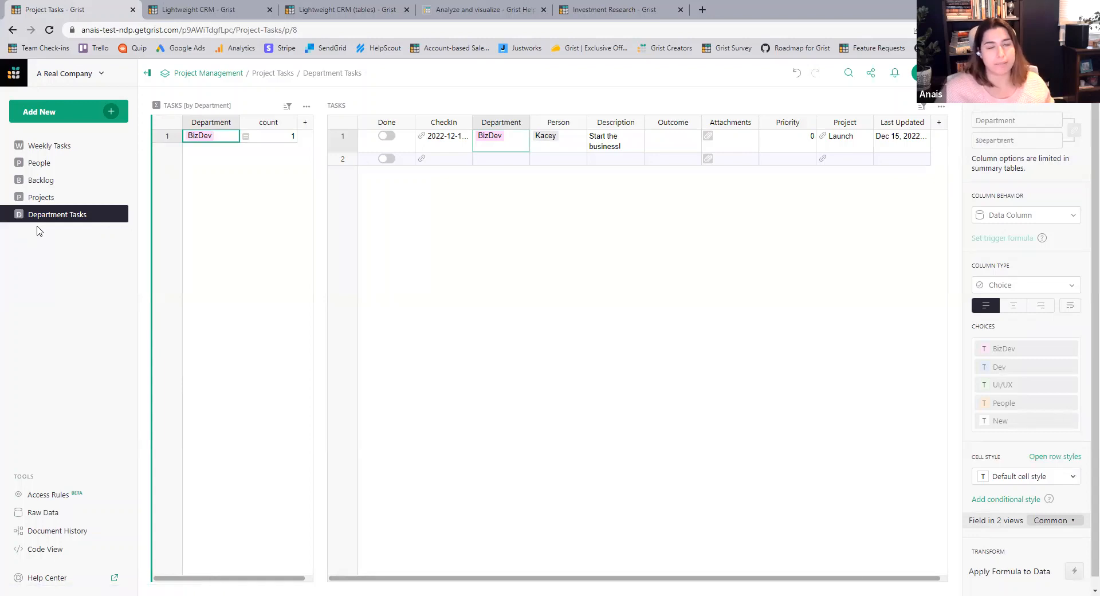
double_click(509, 160)
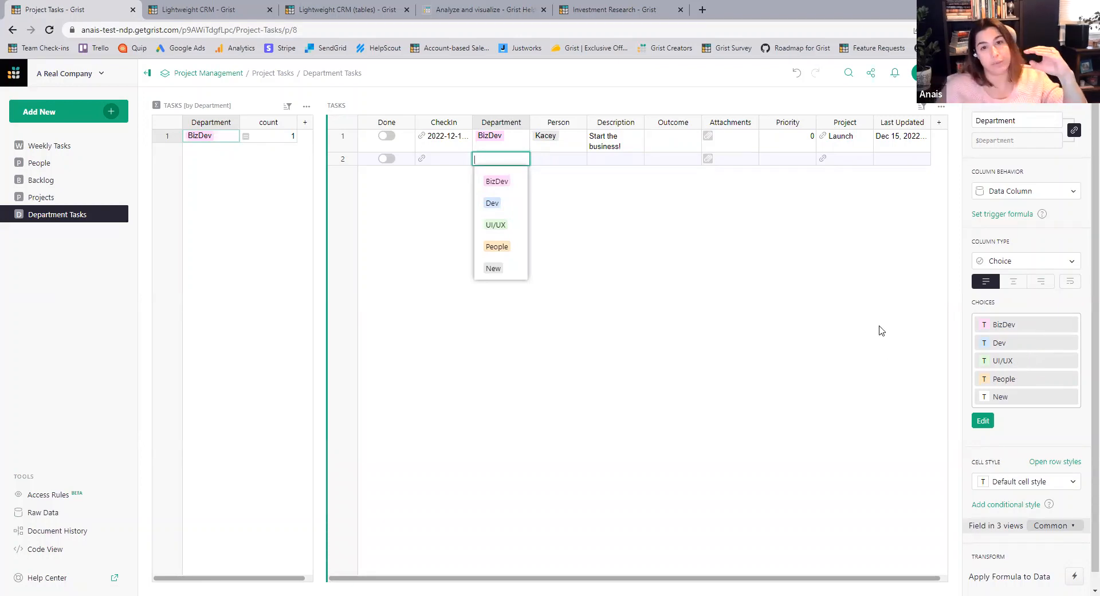
left_click(493, 203)
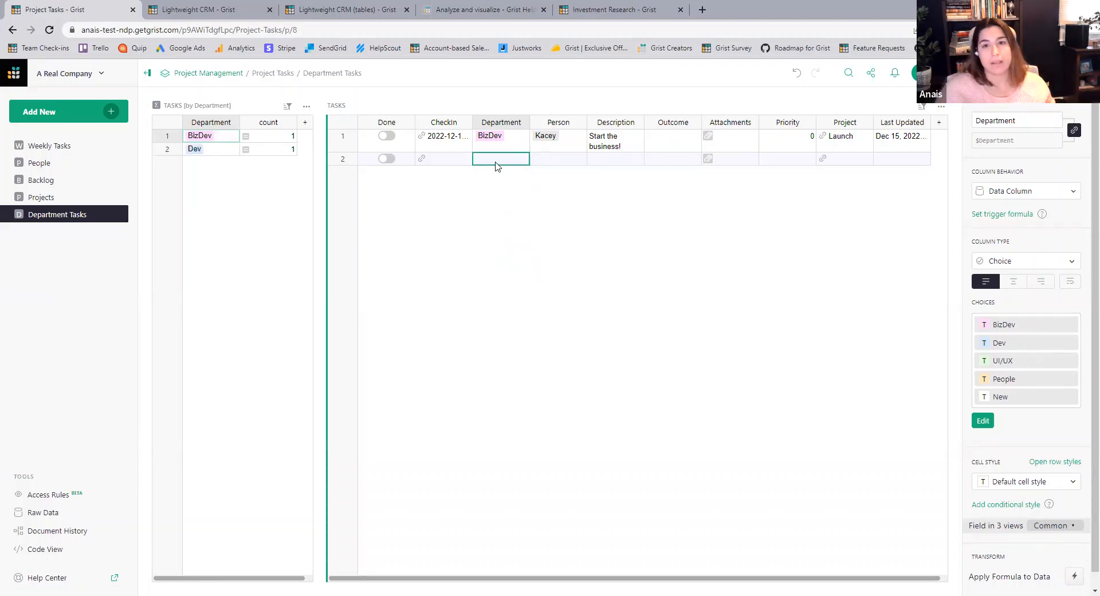
Add four tasks with UI/UX as their department to the Tasks table on the Department Tasks page.
double_click(496, 161)
left_click(509, 222)
double_click(494, 162)
left_click(500, 224)
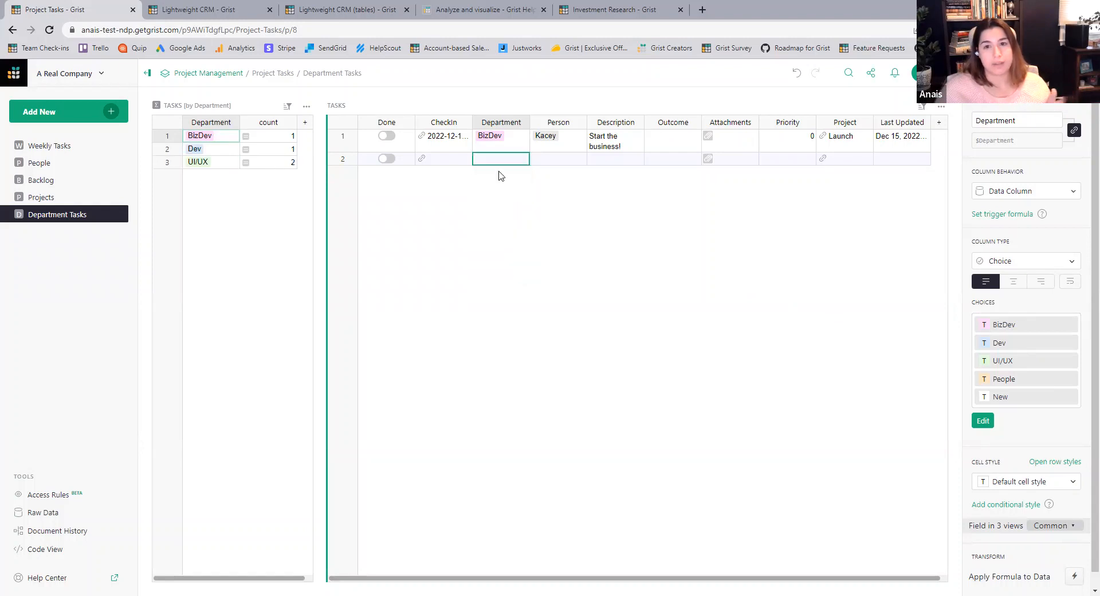
double_click(500, 162)
left_click(507, 223)
double_click(498, 161)
left_click(517, 222)
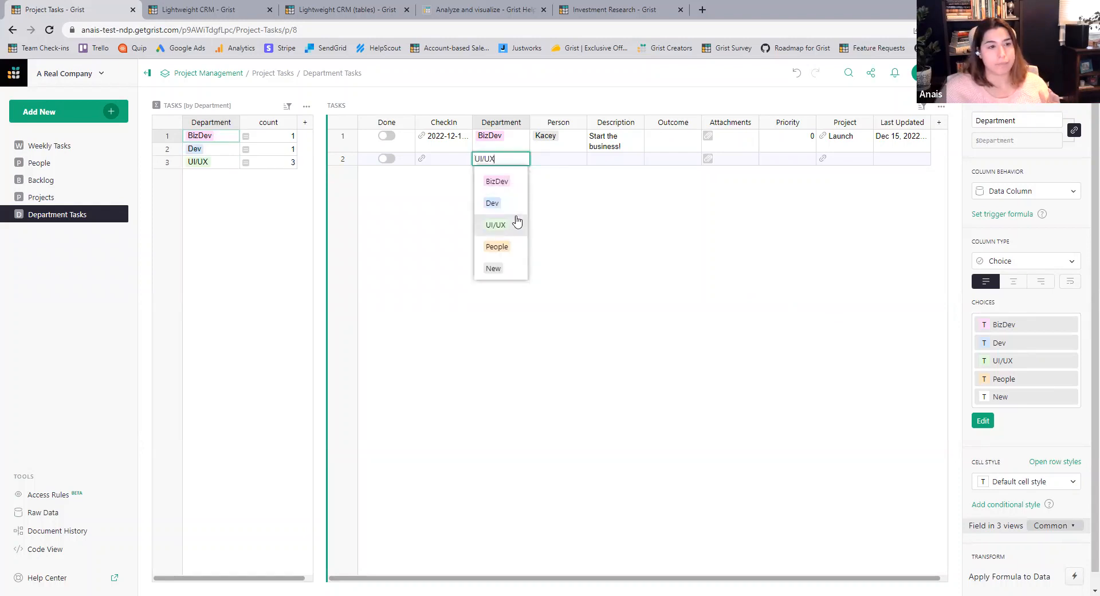
Add one task each for the Dev, People, New and BizDev departments to the Tasks table.
double_click(496, 160)
double_click(496, 166)
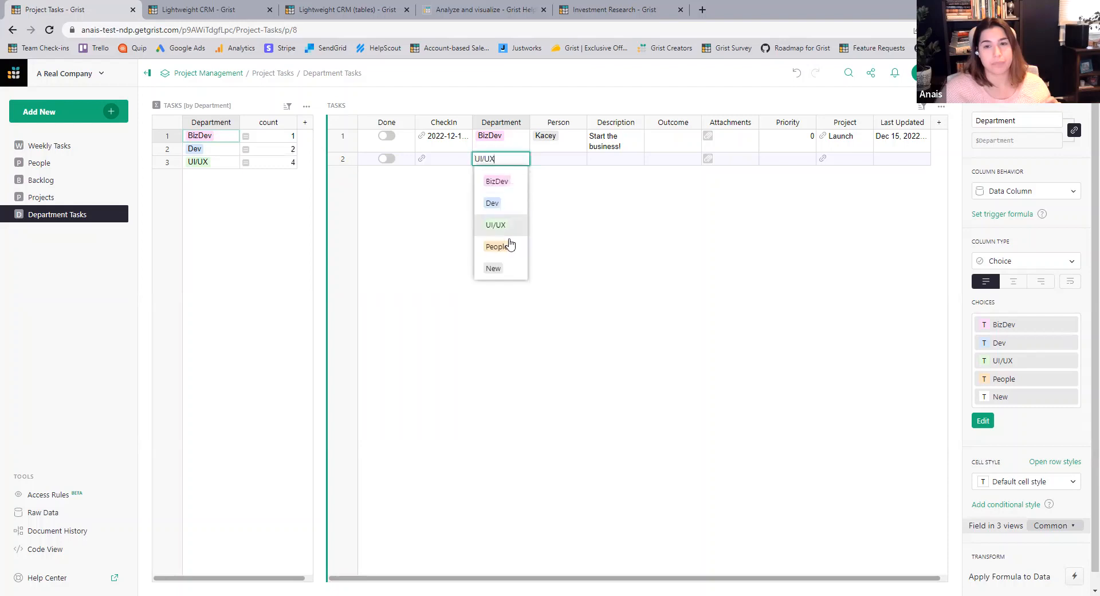
left_click(507, 246)
double_click(493, 166)
left_click(497, 269)
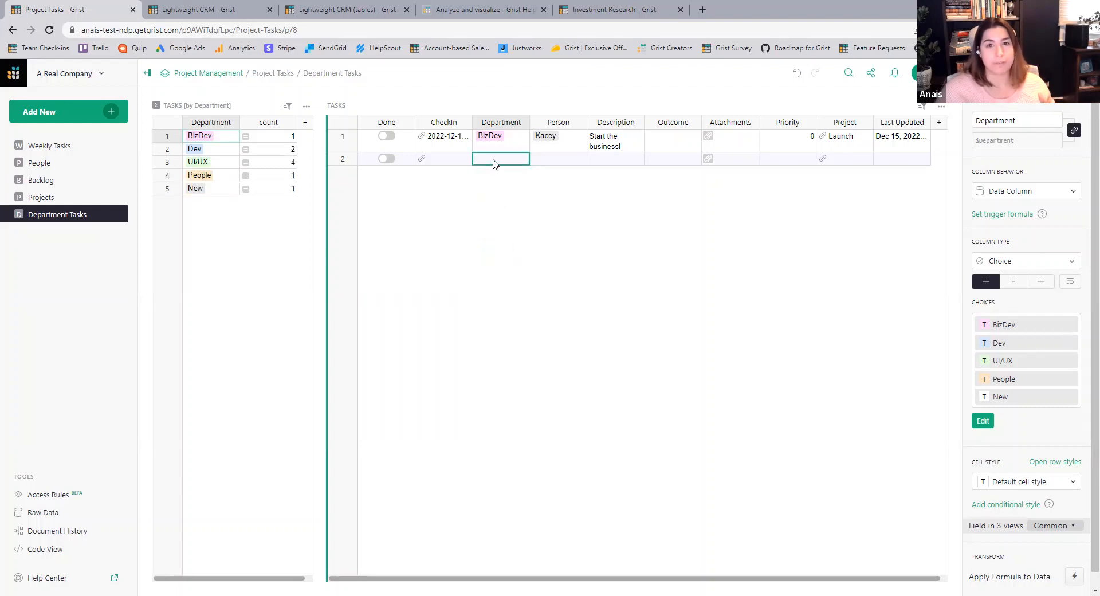
double_click(493, 162)
key("Return")
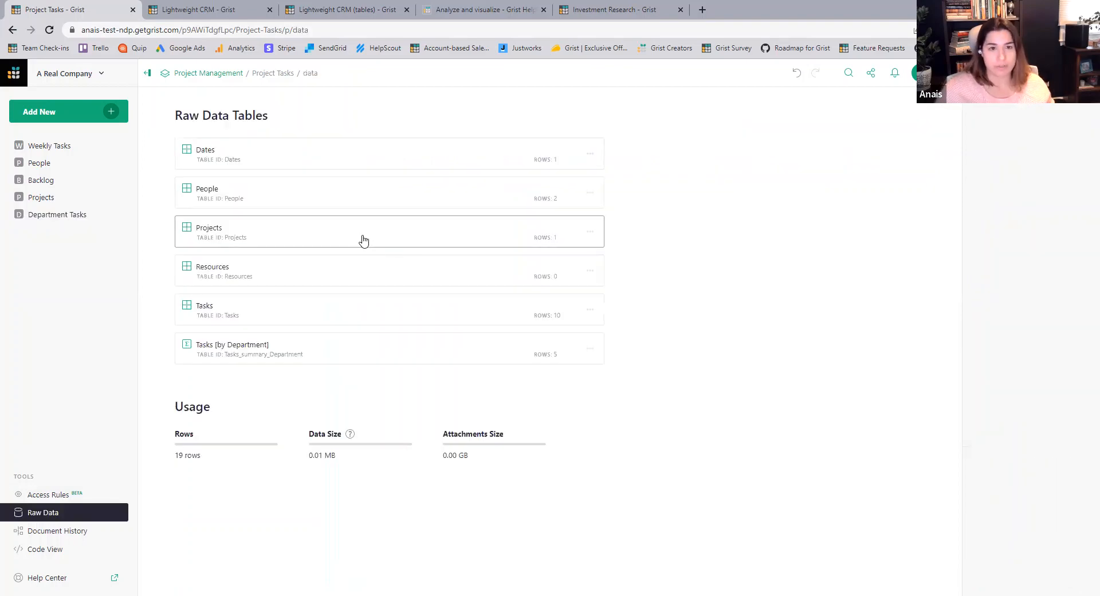
Inspect the raw Projects table and the Department column of the raw Tasks table.
left_click(363, 239)
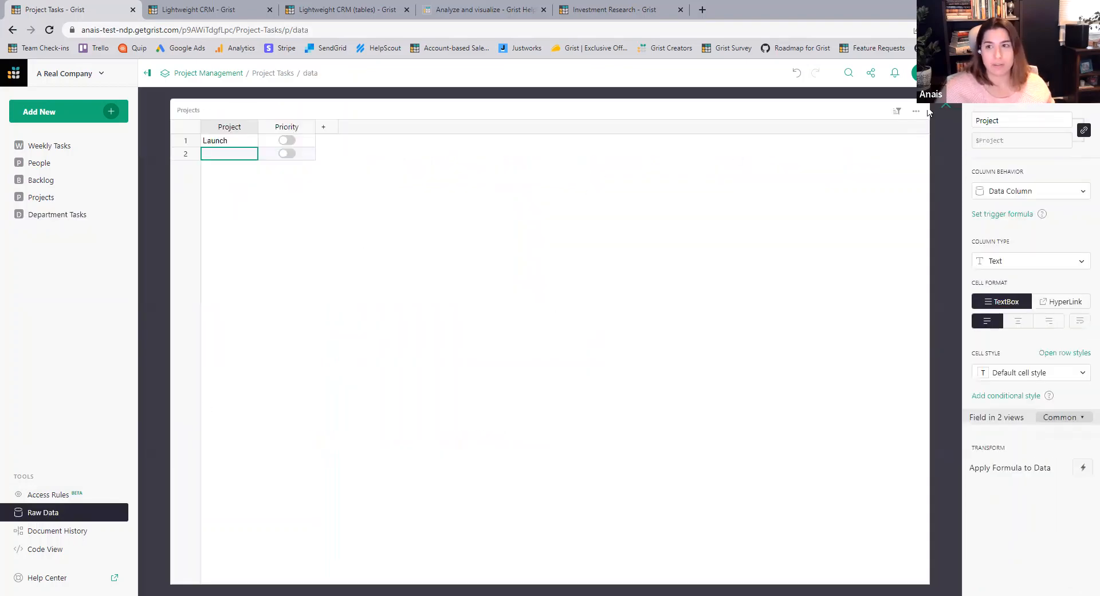
key("Escape")
left_click(314, 309)
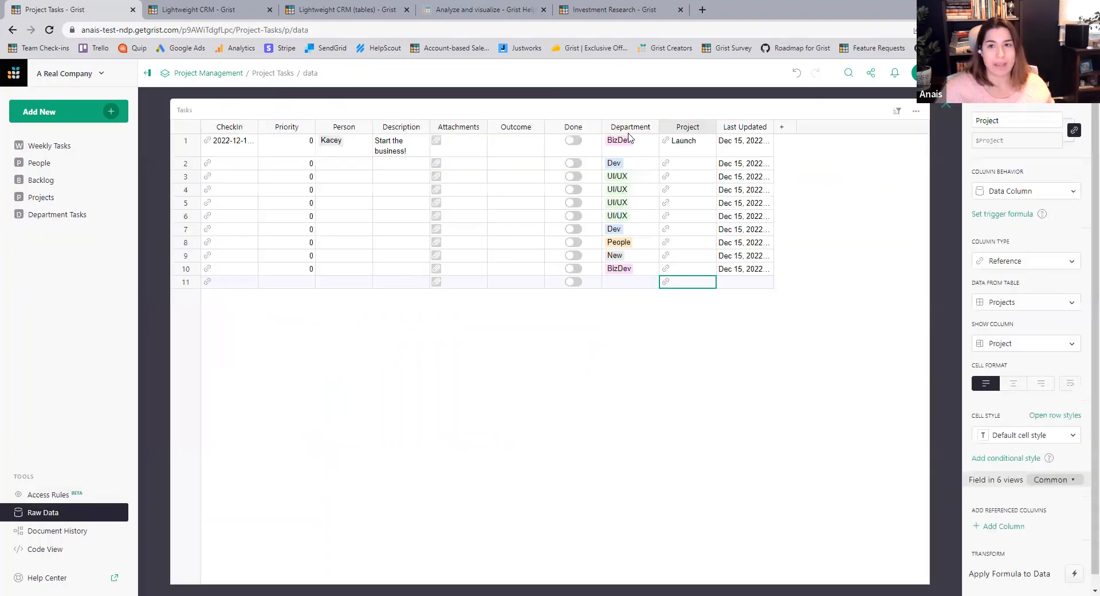
left_click(628, 128)
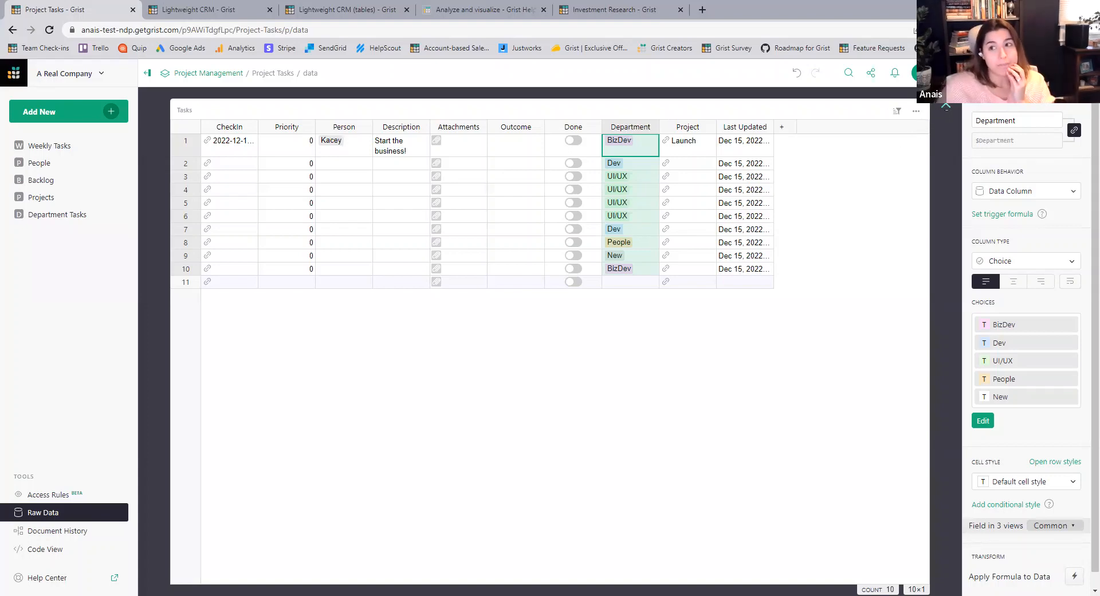
left_click(946, 106)
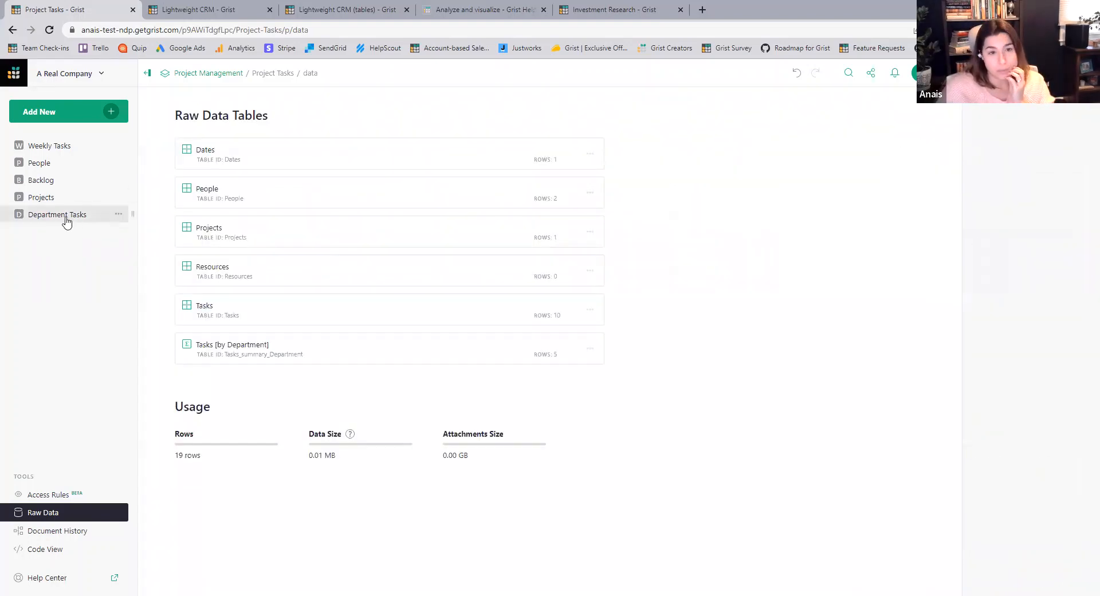
Add a page with a table summarizing Tasks by Department, detach the summary into its own table, and look over its columns.
left_click(103, 108)
left_click(90, 144)
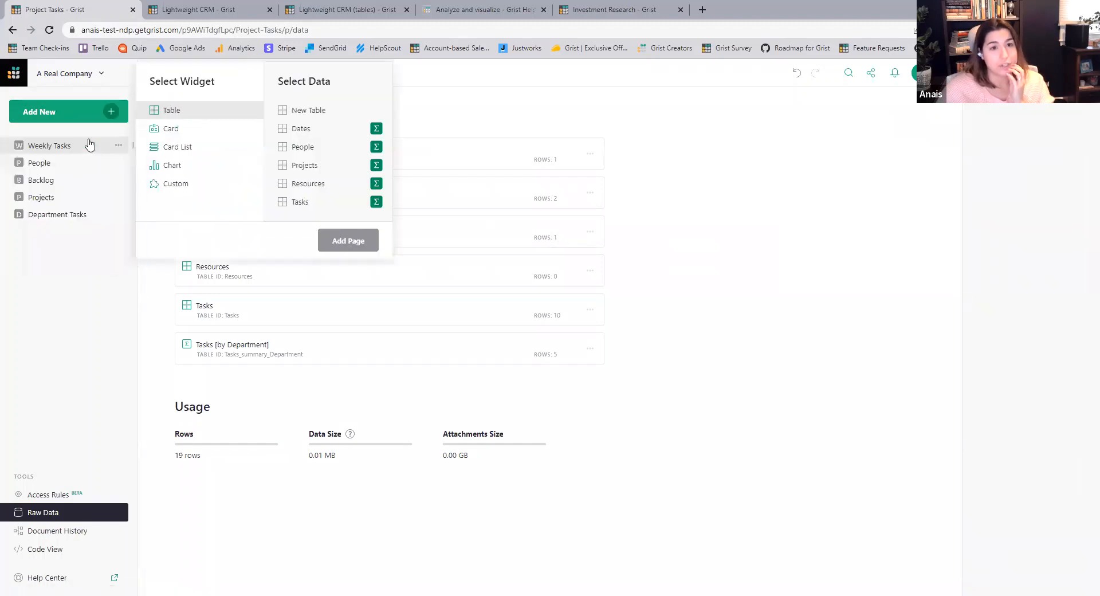
left_click(316, 204)
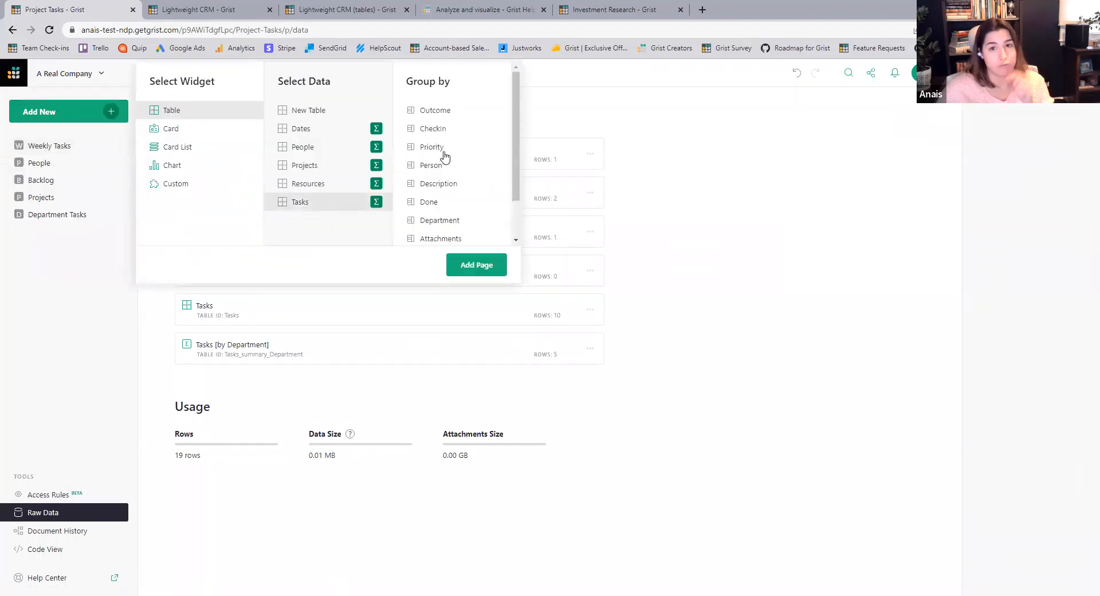
left_click(457, 221)
left_click(476, 264)
left_click(1068, 208)
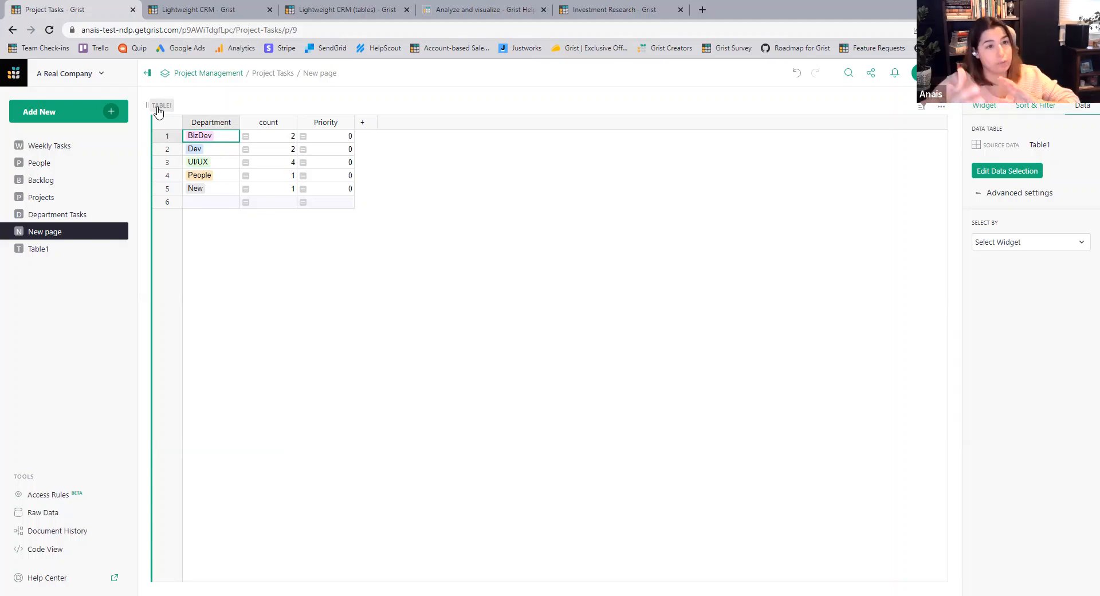
left_click_drag(268, 137, 289, 175)
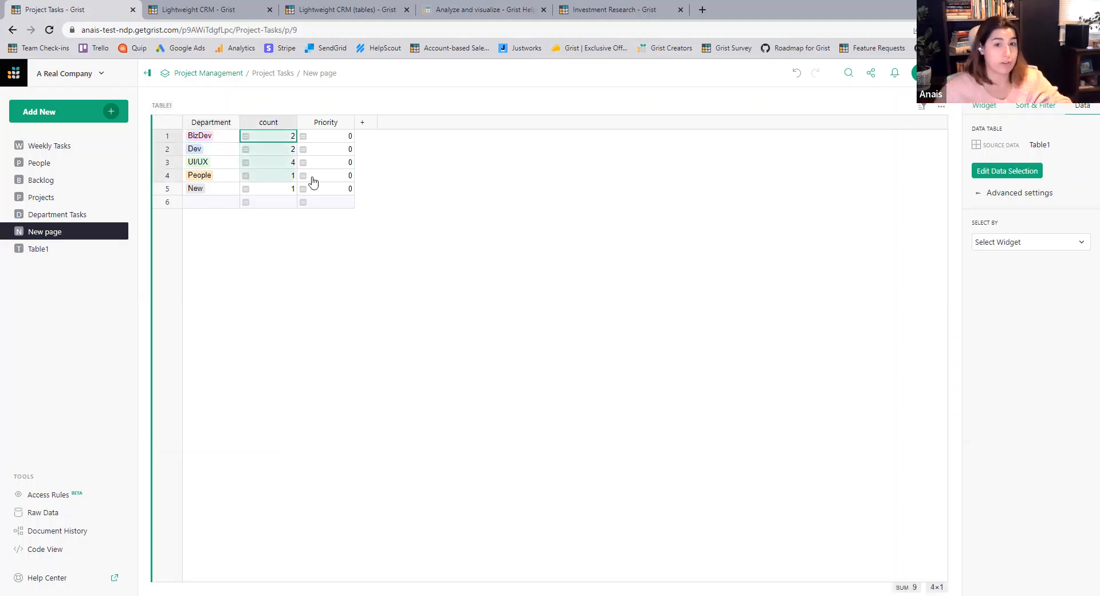
left_click_drag(221, 137, 218, 201)
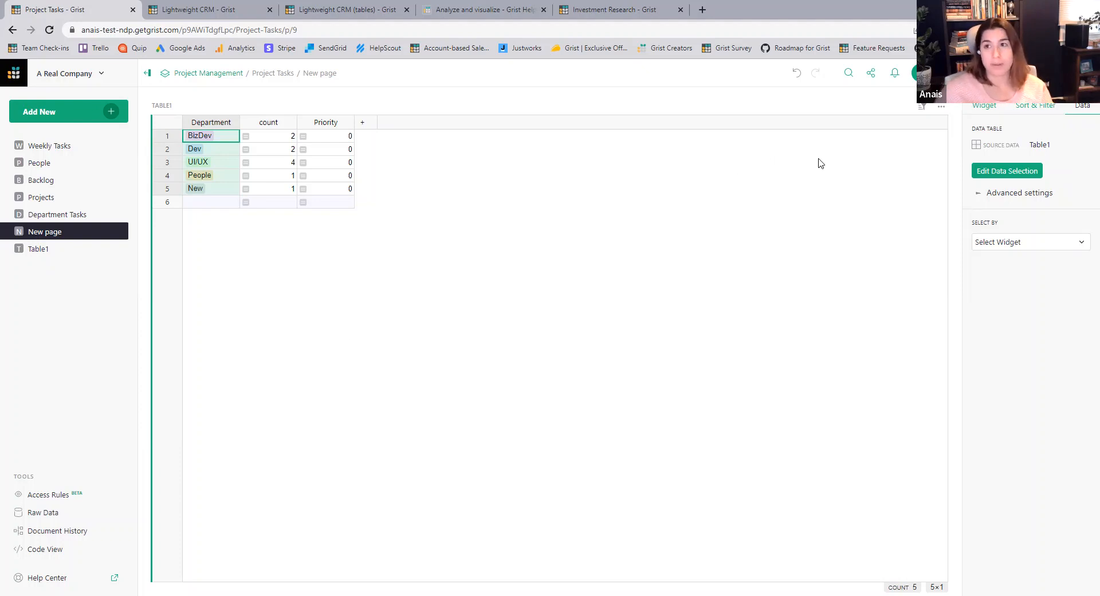
Open an unsaved working copy of the document, review its copy and replace options, and return to the original.
left_click(872, 73)
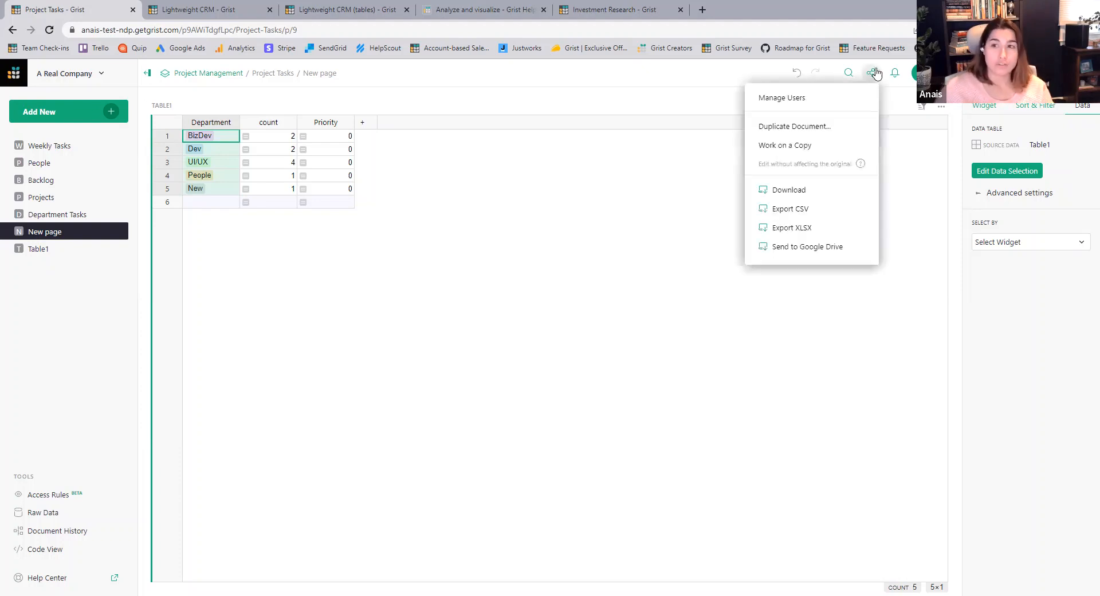
left_click(794, 146)
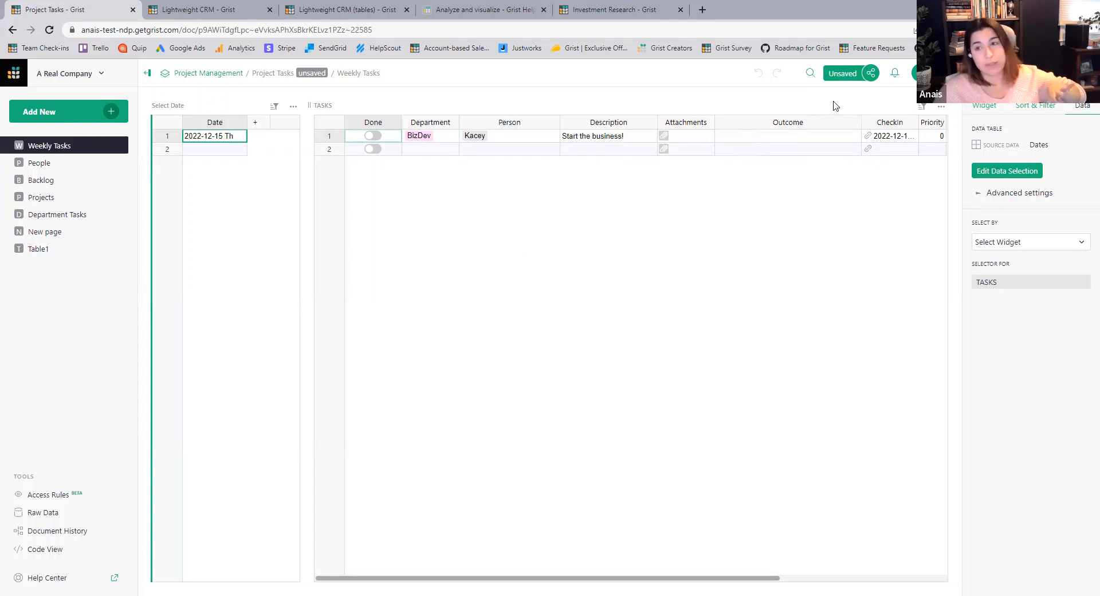
left_click(872, 73)
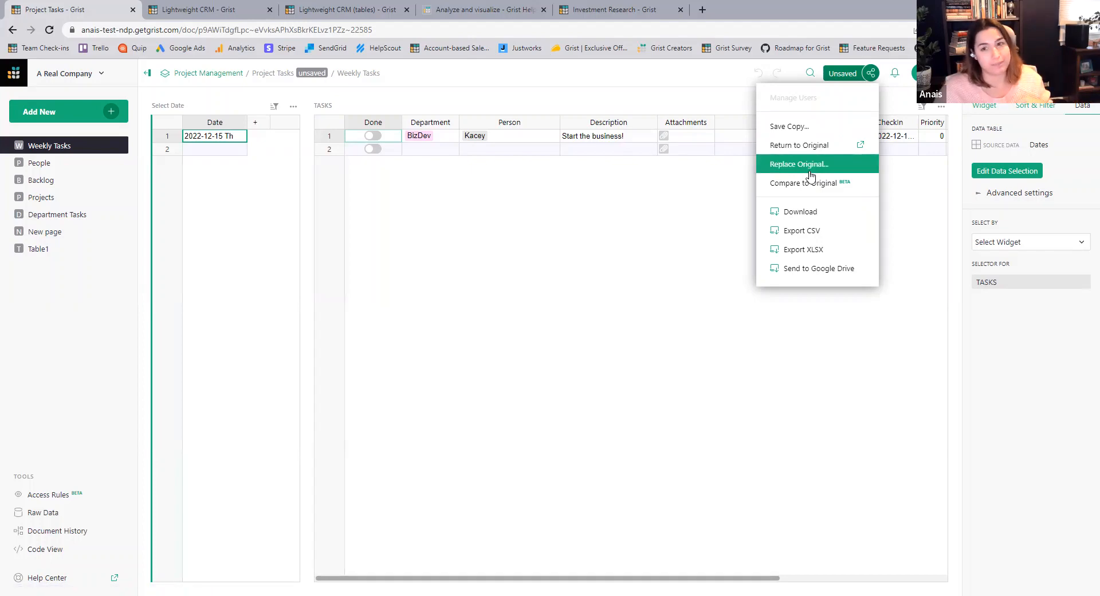
left_click(809, 146)
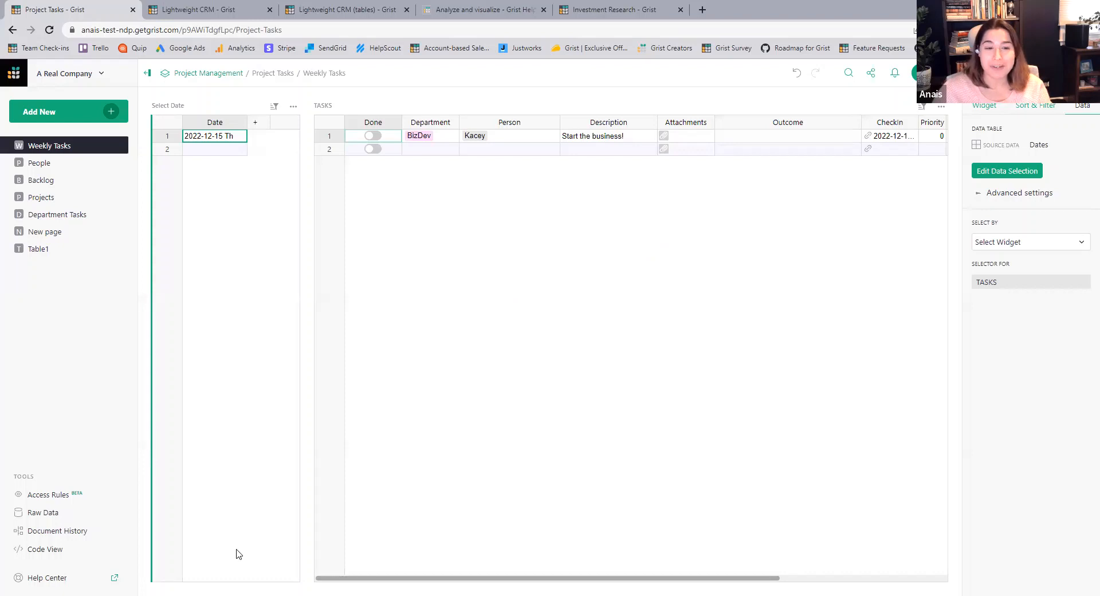
Open the later Dec 15, 2022 3:36 PM snapshot from the document history, view its Backlog page, and go back to the current version.
left_click(60, 531)
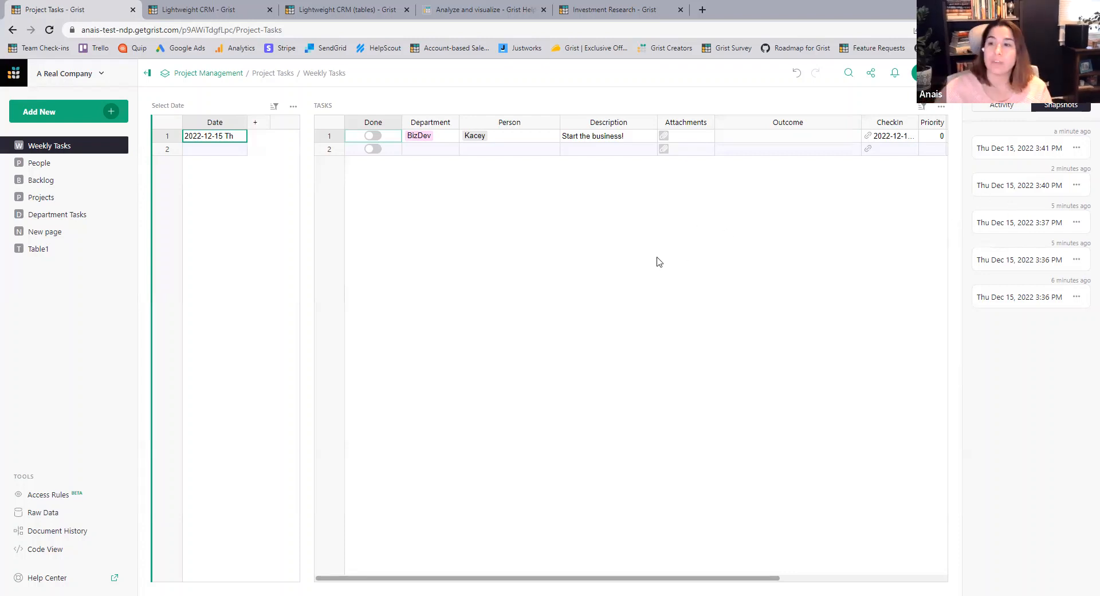
left_click(1076, 262)
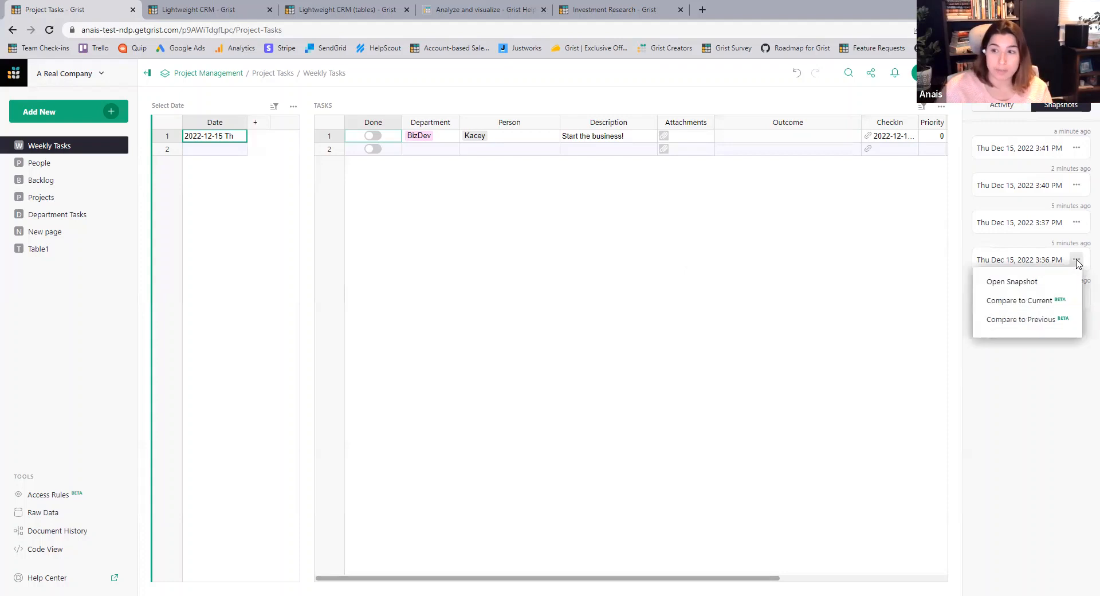
left_click(1043, 282)
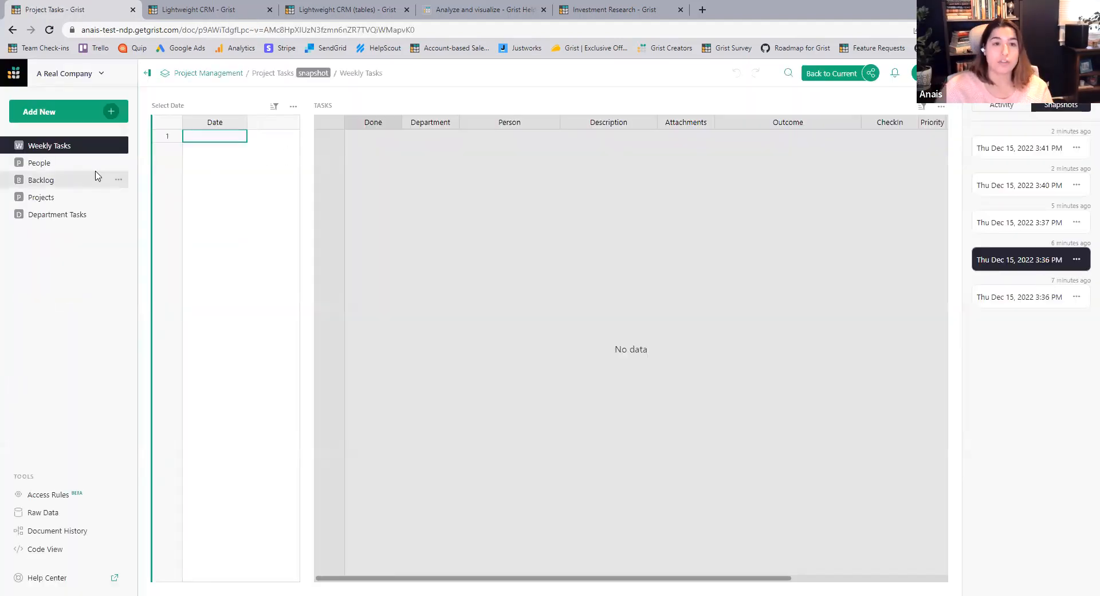
left_click(50, 181)
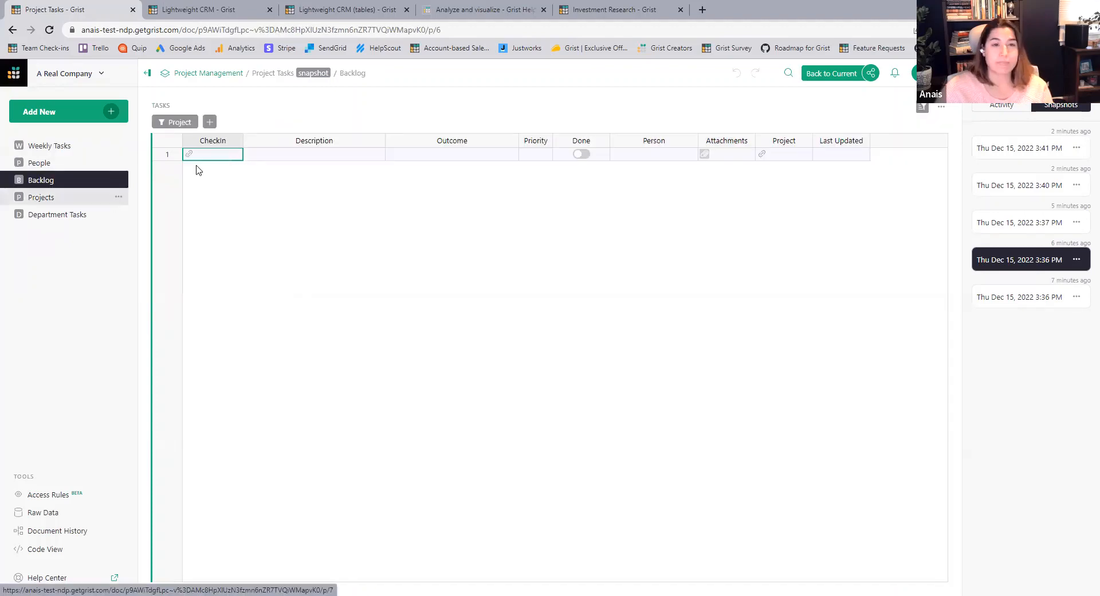
left_click(850, 77)
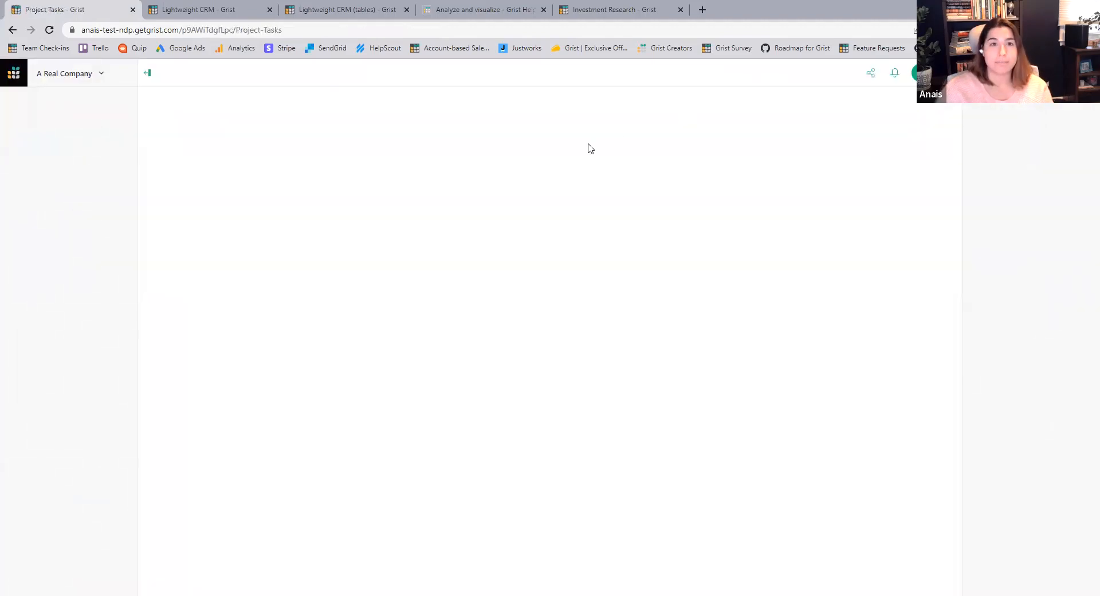
Reopen the later 3:36 PM snapshot, review its options for replacing or comparing the current version, and return to the current version.
left_click(1077, 259)
left_click(1025, 279)
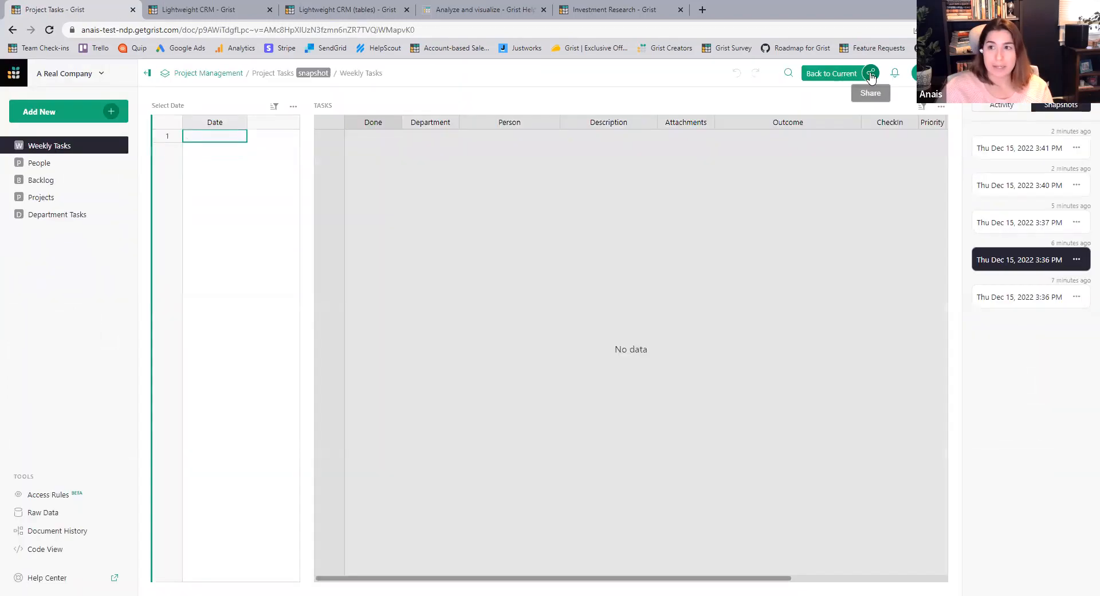
left_click(870, 73)
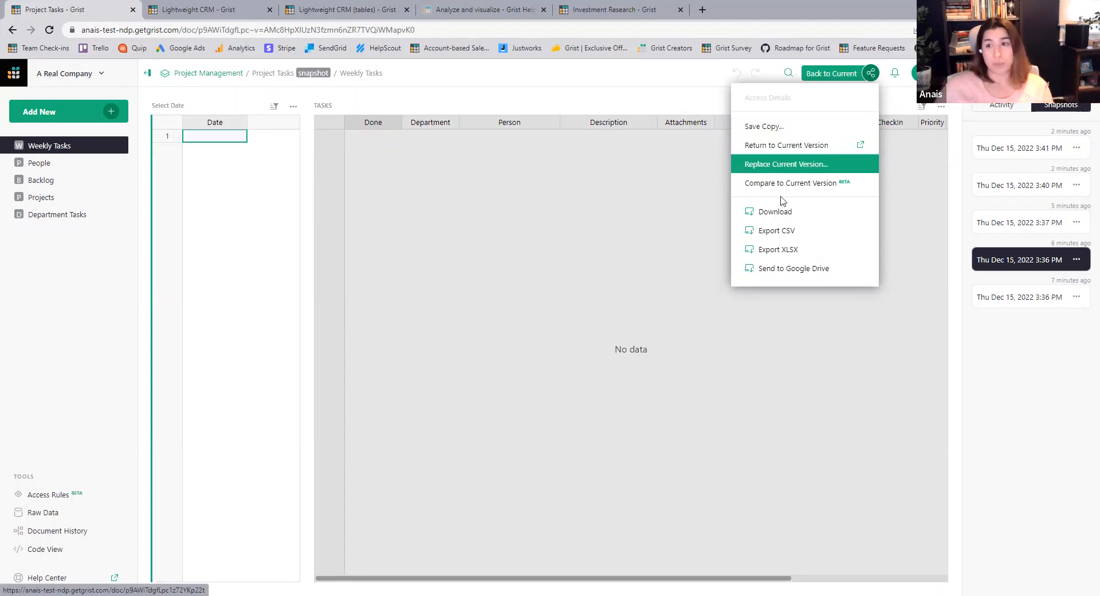
left_click(789, 149)
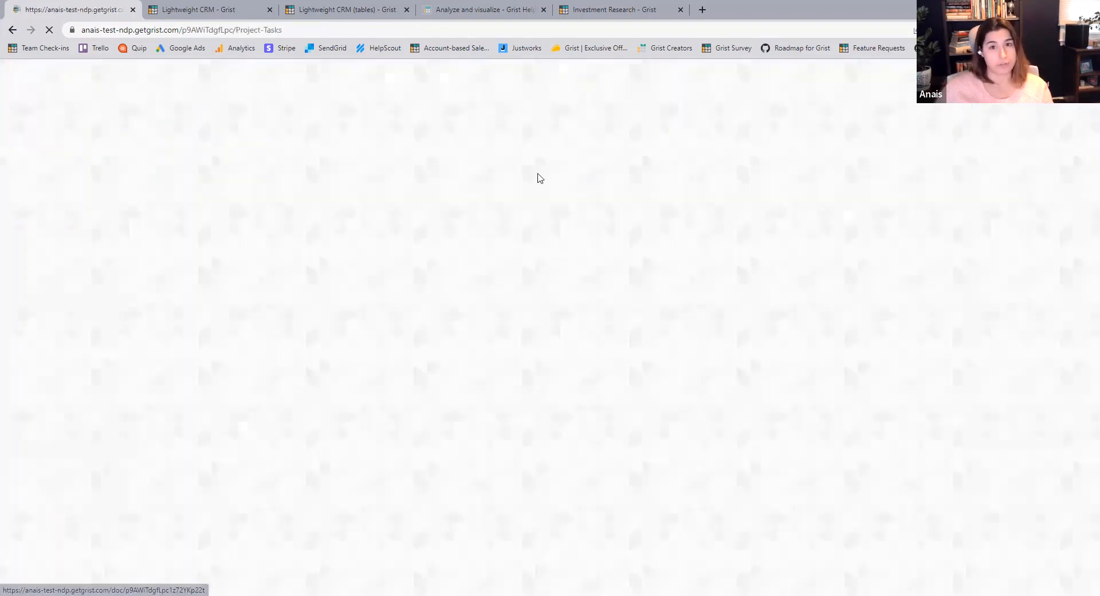